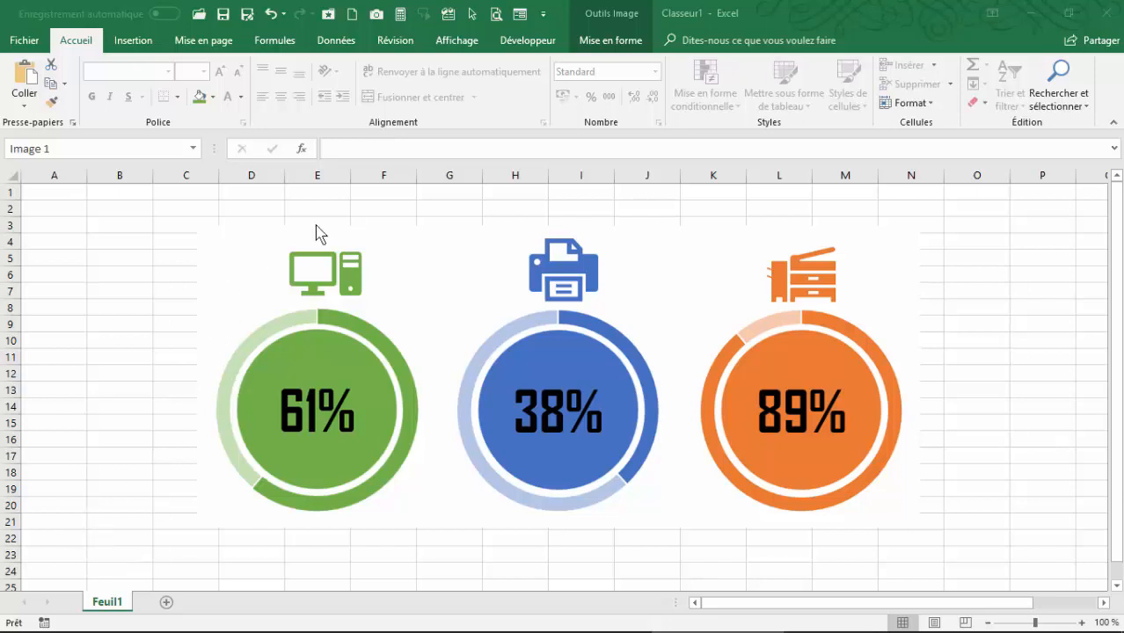
- Move the picture with the three progress circles to start around cell F4, leaving columns A to E free
left_click(455, 265)
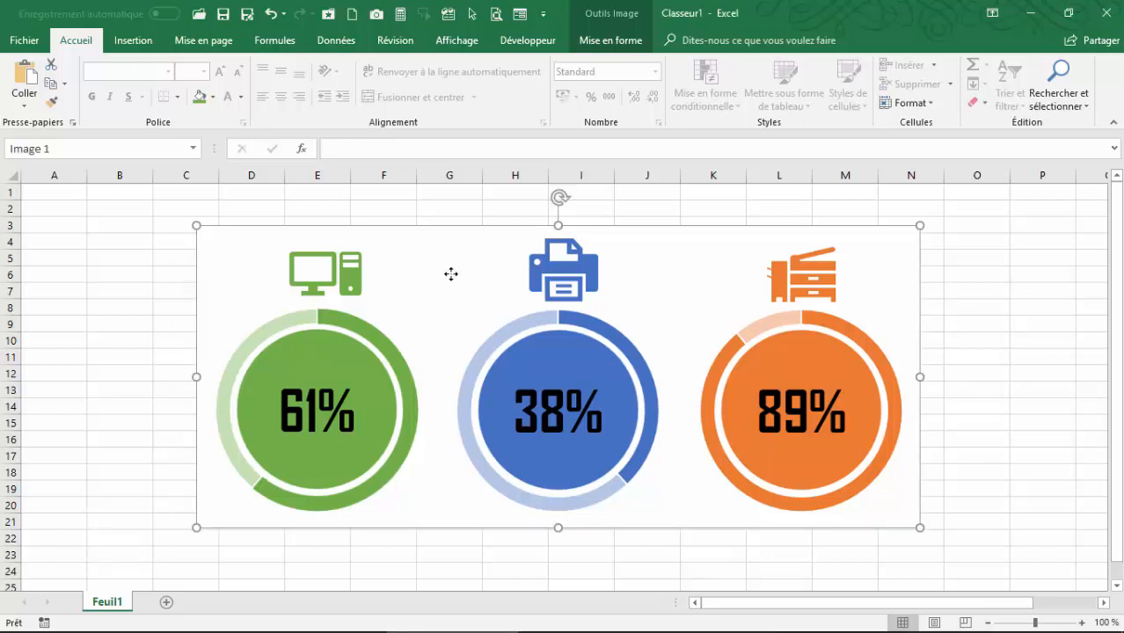
left_click_drag(451, 272, 450, 279)
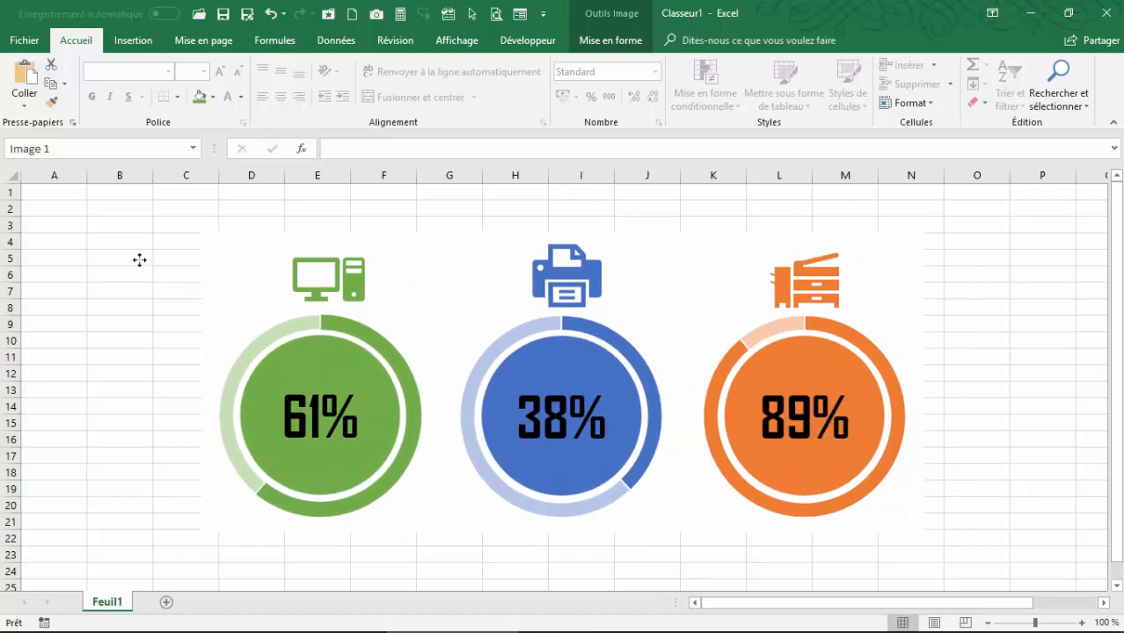
left_click_drag(140, 261, 118, 230)
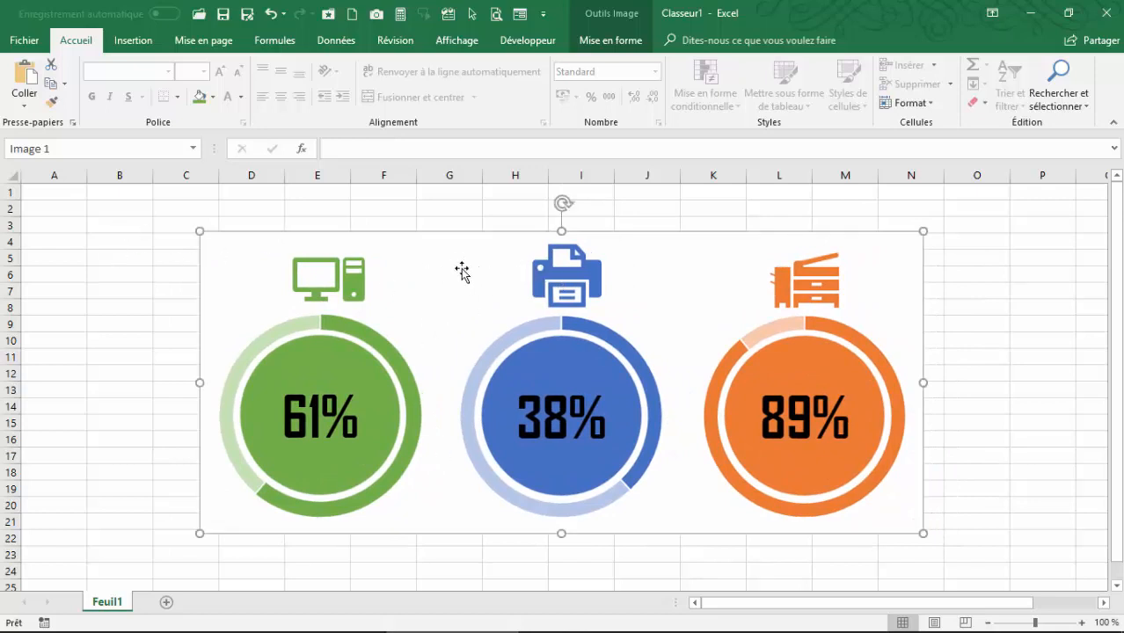
left_click_drag(462, 271, 621, 259)
mouse_move(808, 272)
left_mouse_down()
mouse_move(793, 317)
mouse_move(814, 268)
left_mouse_up()
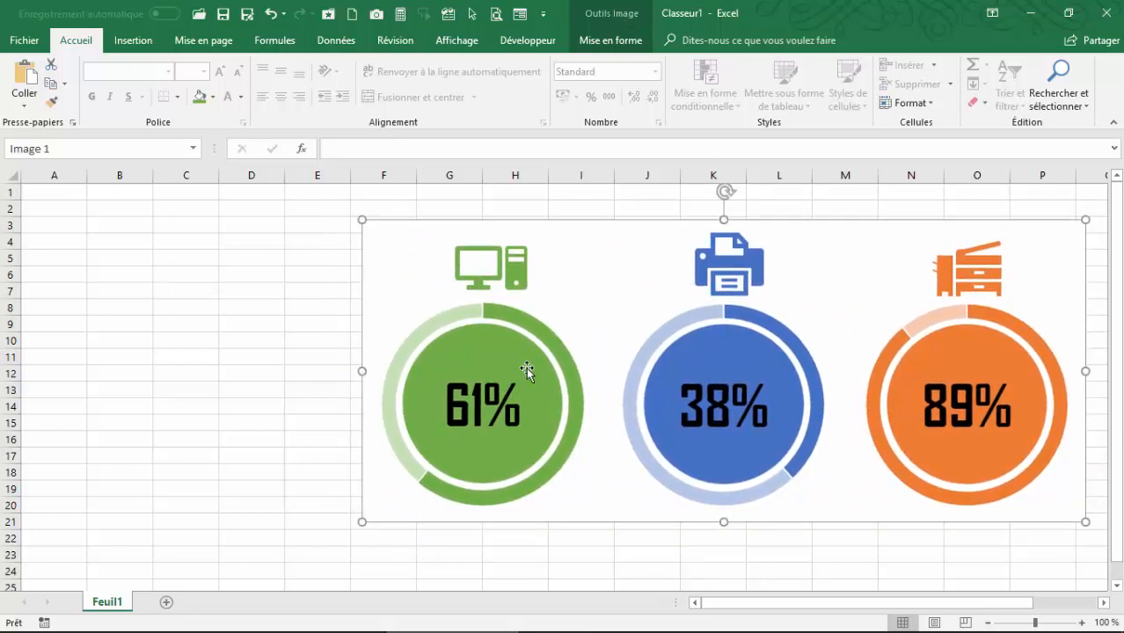
mouse_move(584, 298)
left_mouse_down()
mouse_move(575, 288)
mouse_move(584, 312)
left_mouse_up()
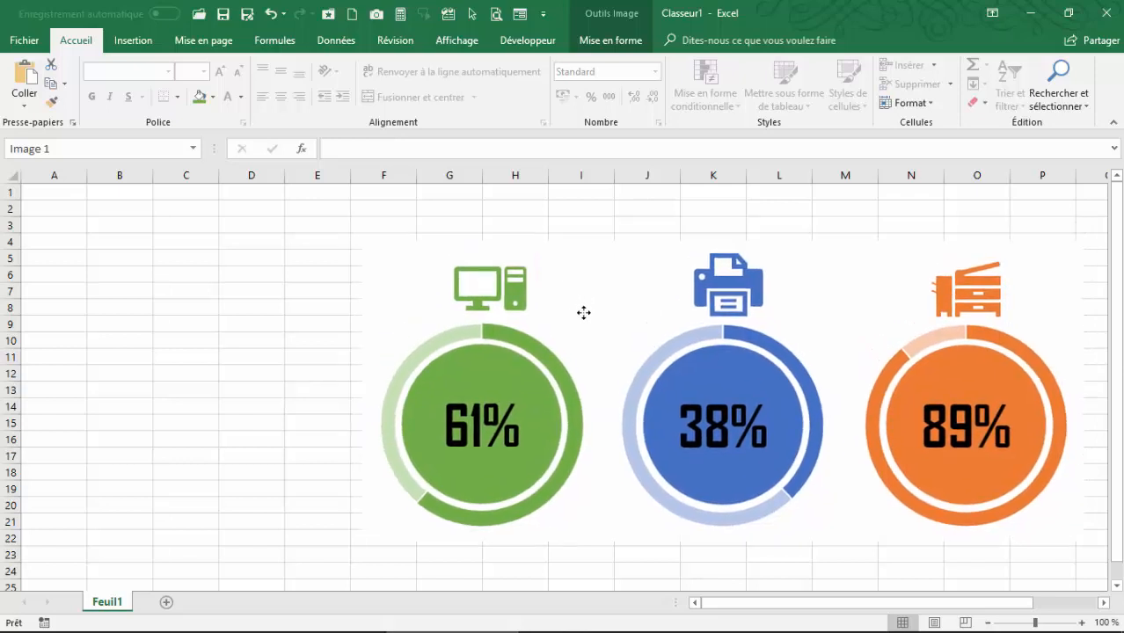
left_click(62, 224)
left_click(482, 372)
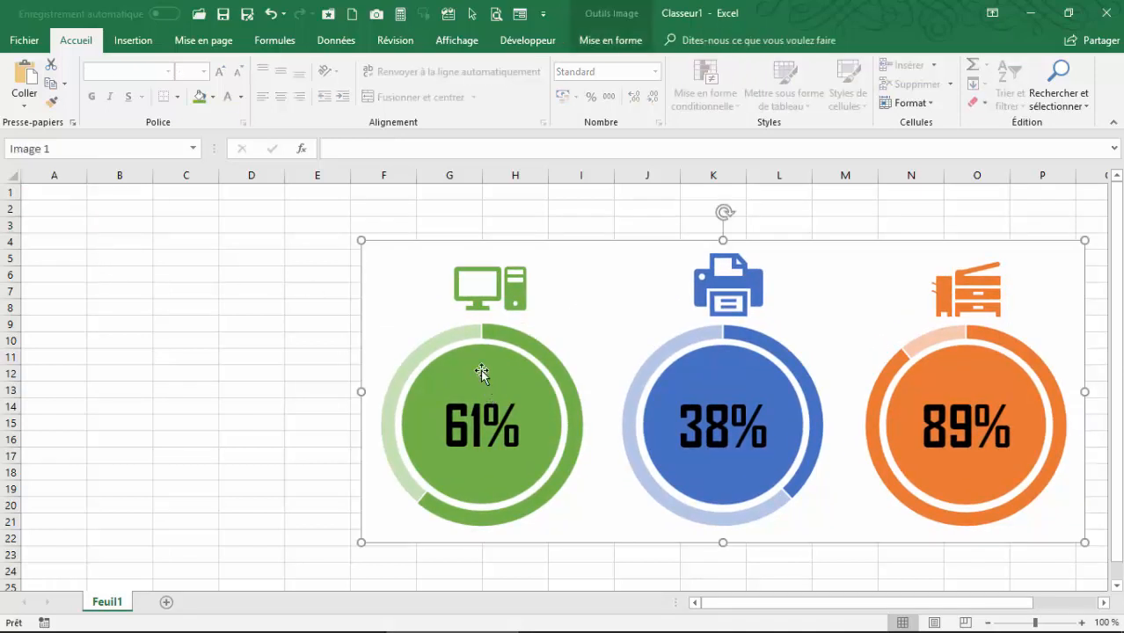
- Enter the title VENTES PRODUITS in cell A2
left_click(56, 221)
left_click(56, 211)
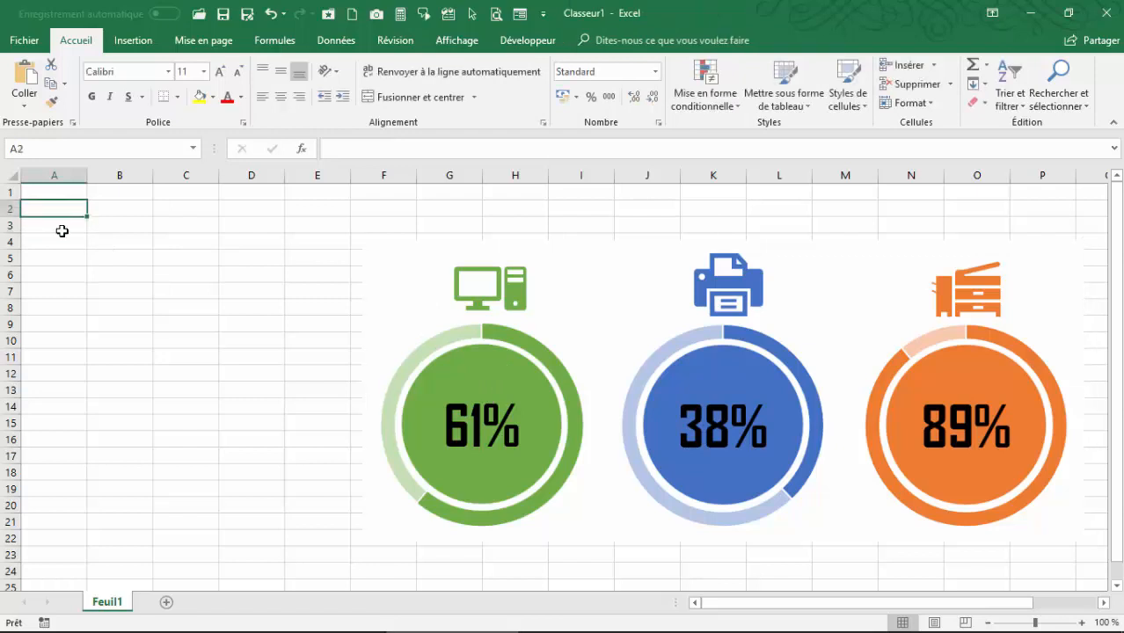
type("VEN")
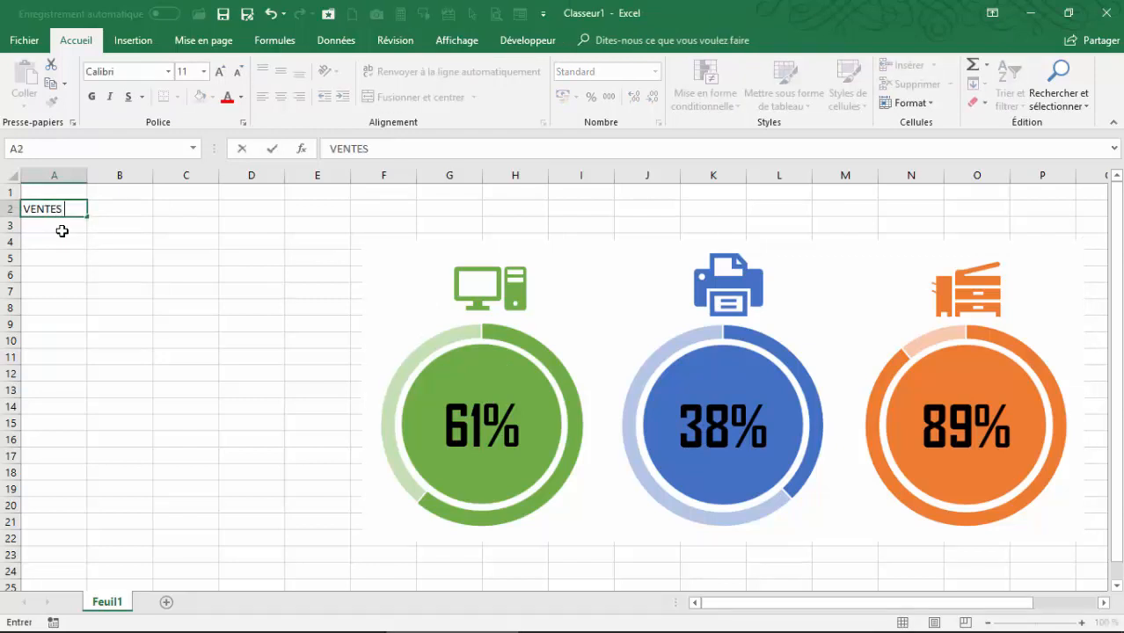
type("TES PRODUITS")
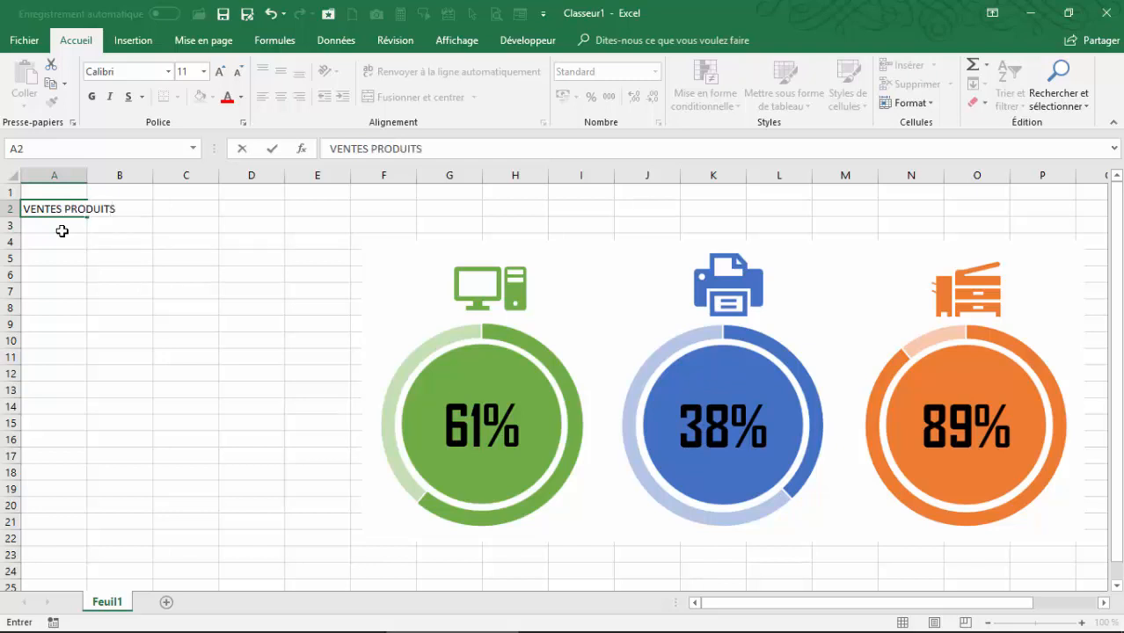
key("Return")
- Enter the product labels ORDINATEURS, IMPRIMANTEQ and PHOTOCOPIEURS in cells A4 to A6
key("Return")
type("O")
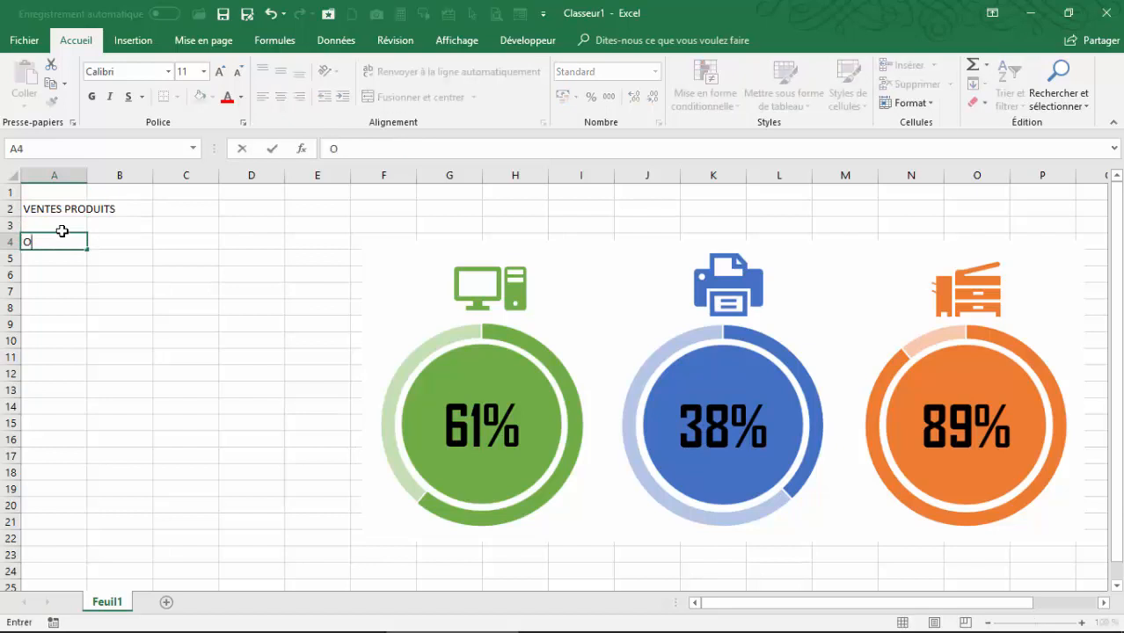
type("RDINATEURS")
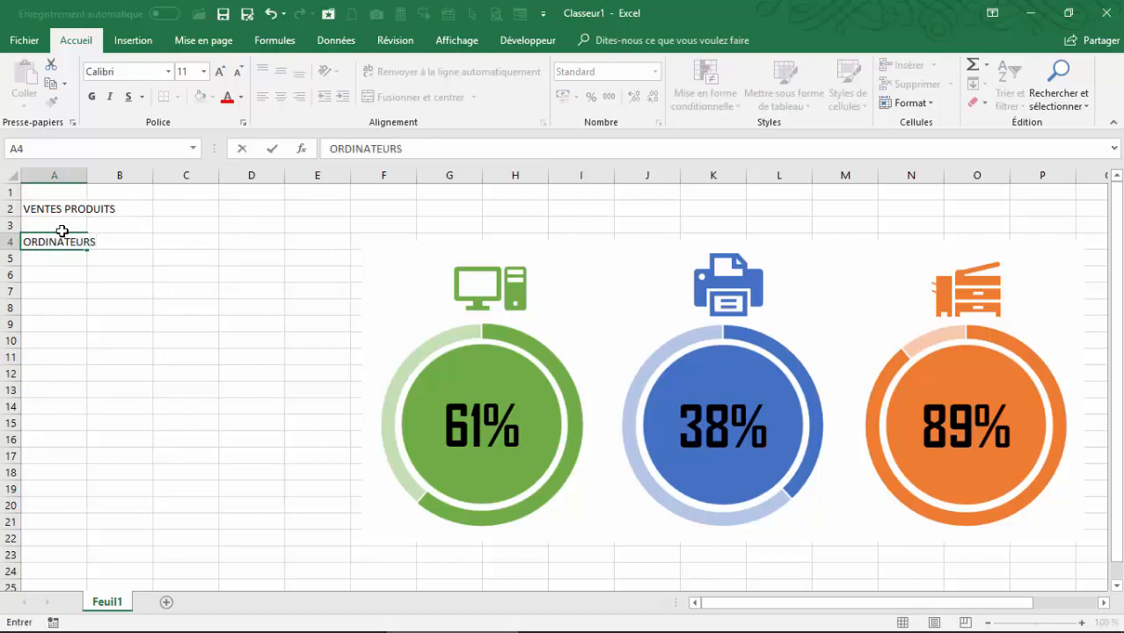
key("Return")
type("IMPRI")
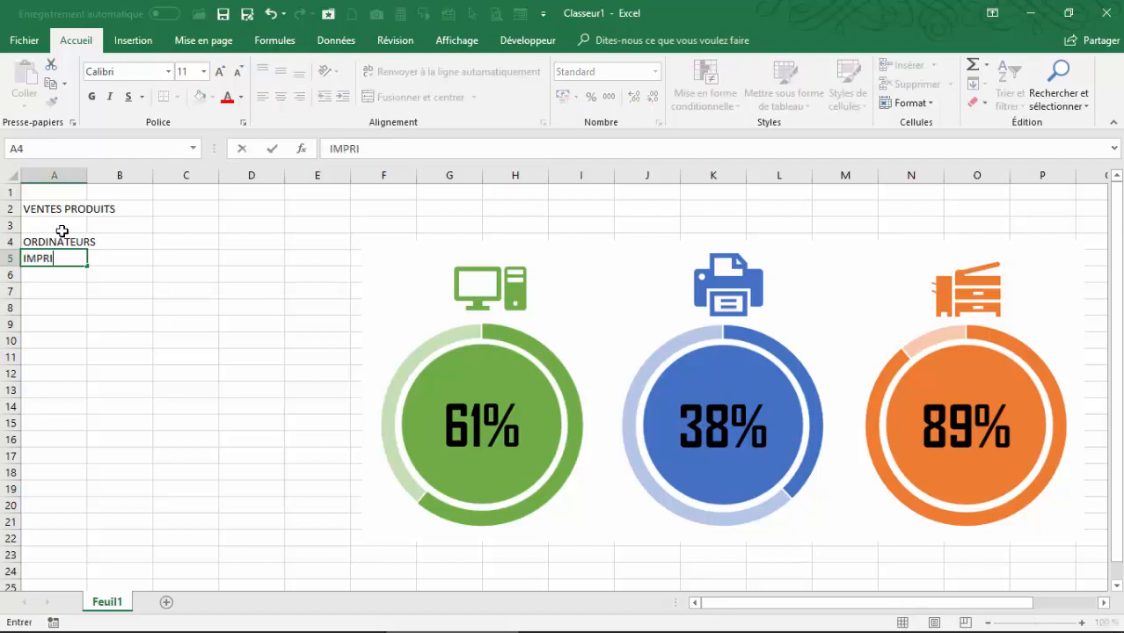
type("MANTEQ")
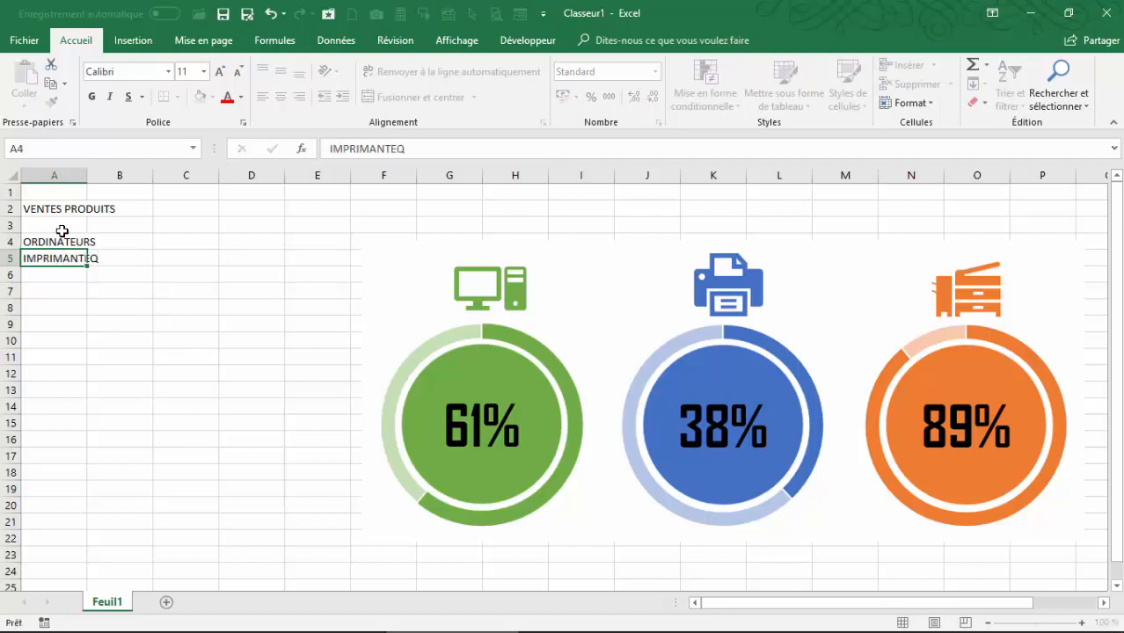
key("Return")
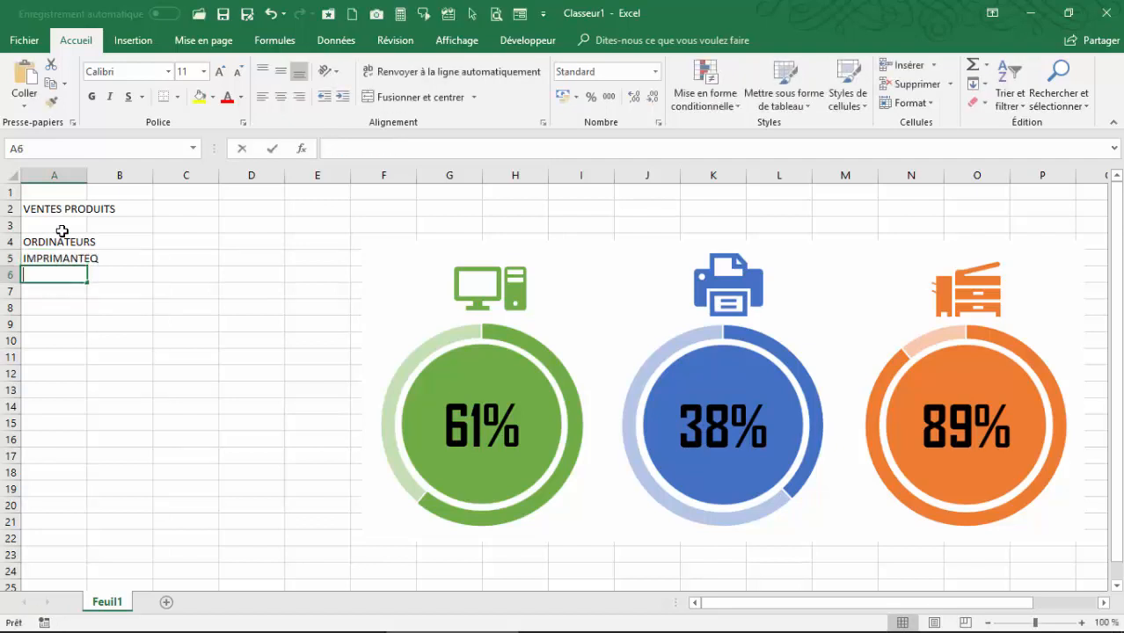
type("PHOTOCOP")
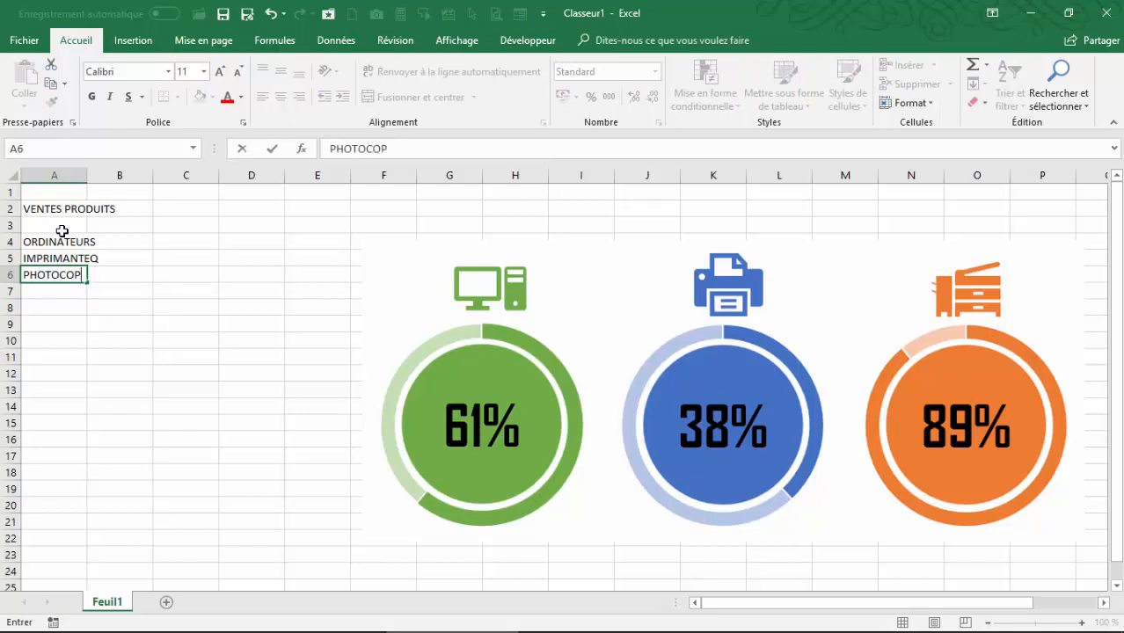
type("IEURX")
key("BackSpace")
type("S")
left_click(95, 256)
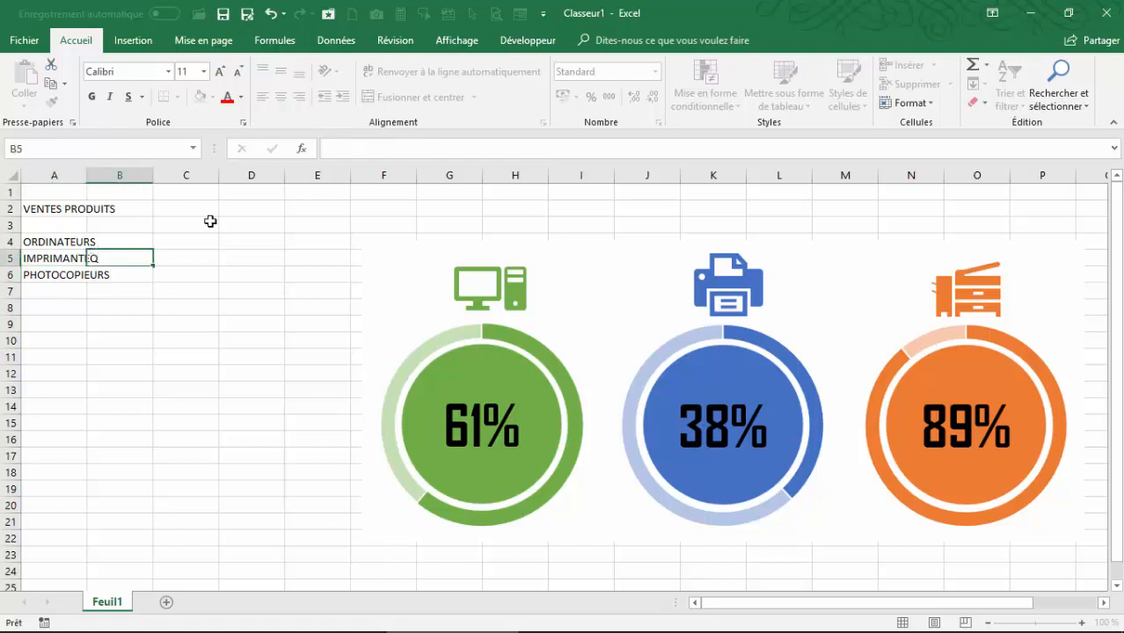
- Correct the label in cell A5 to IMPRIMANTES and fit the width of column A to its contents
left_click(44, 257)
left_click(422, 149)
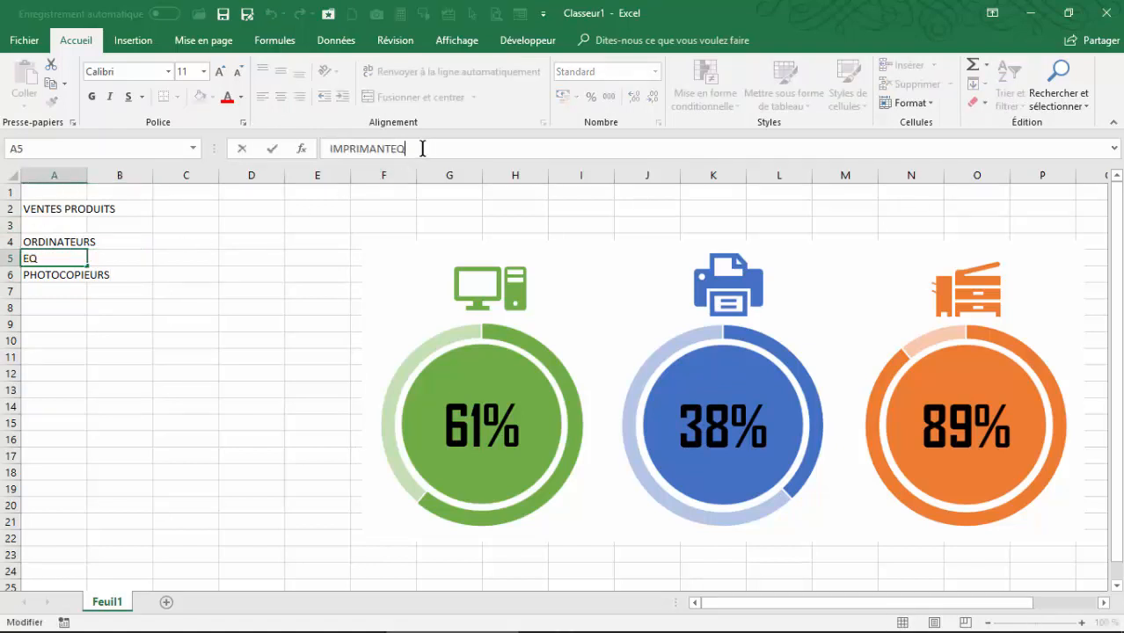
type("S")
left_click(170, 321)
left_click(87, 175)
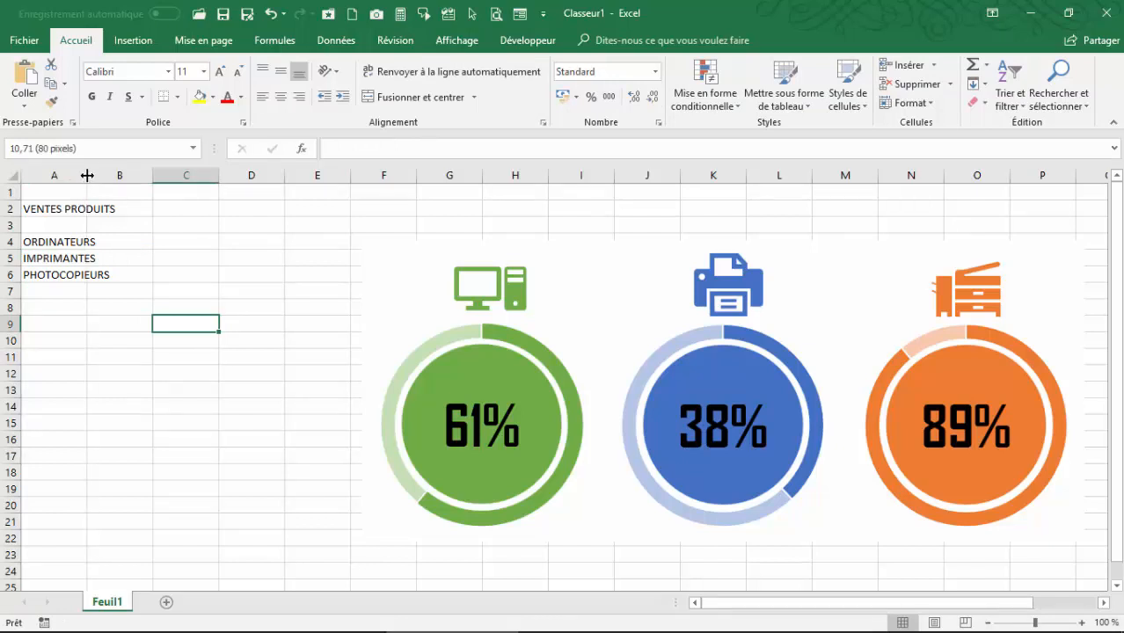
double_click(88, 175)
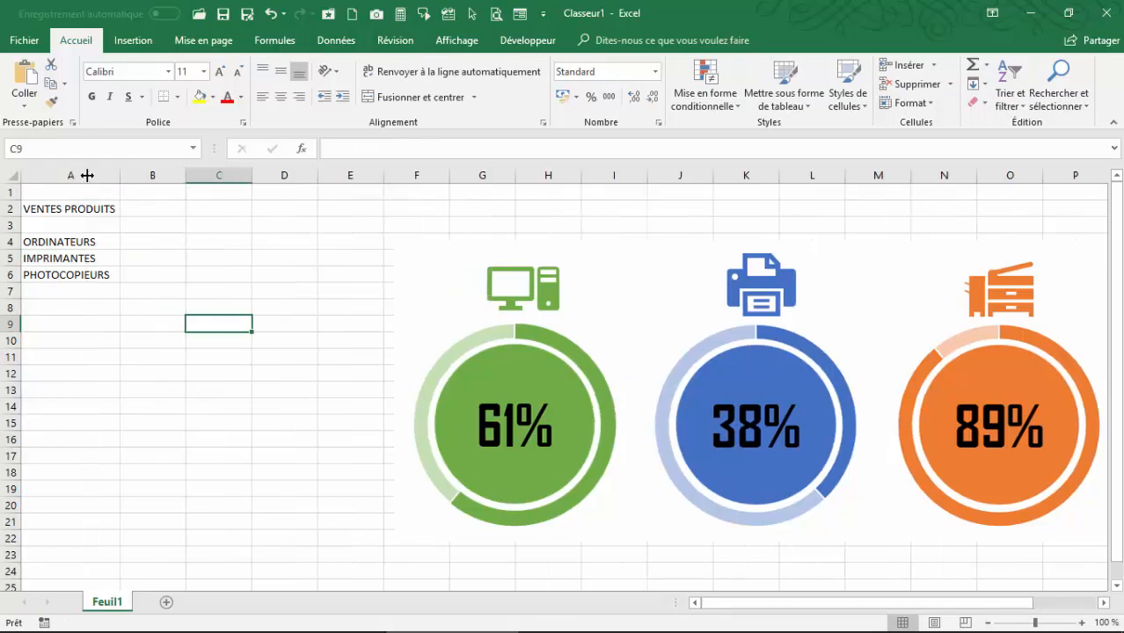
- Enter the column heading Ventes % in cell B3
left_click(161, 247)
left_click(167, 227)
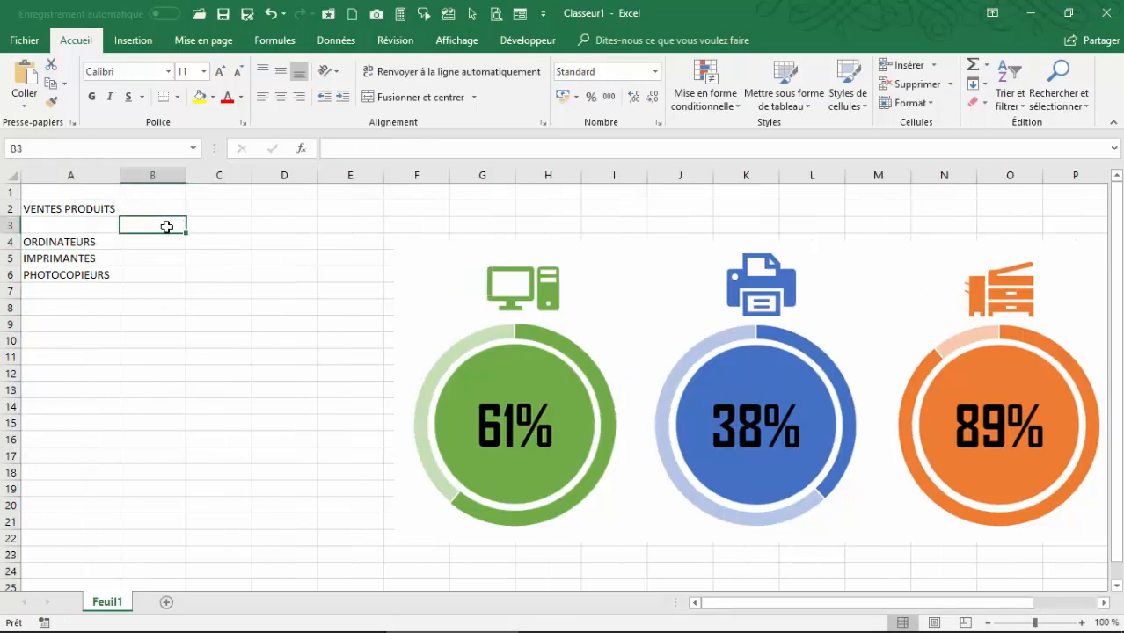
type("Ventes %")
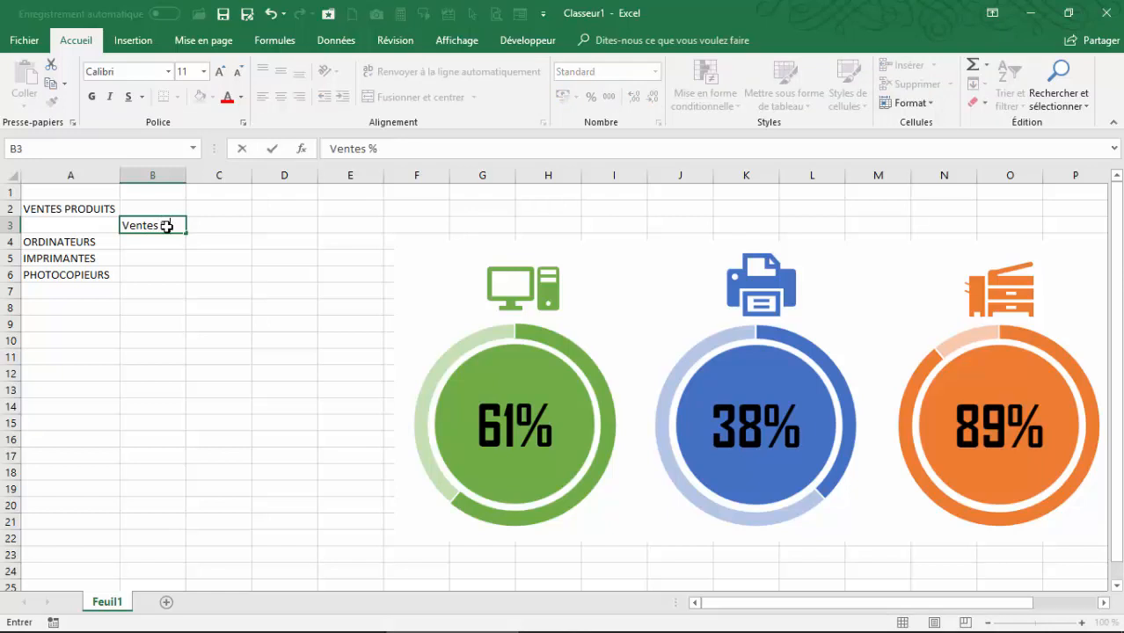
key("Return")
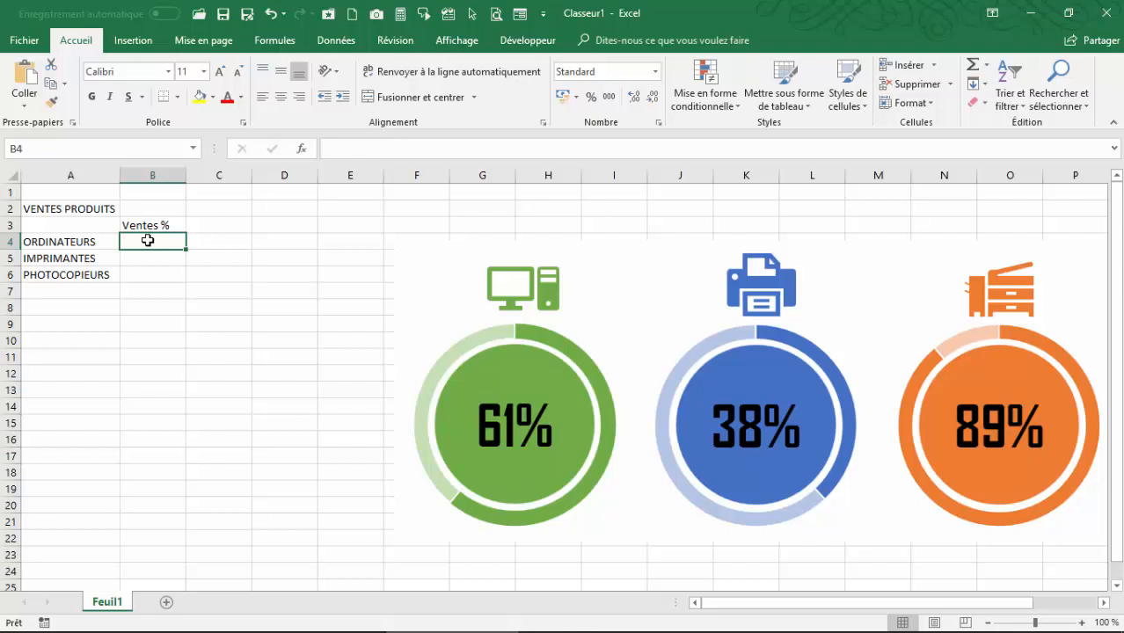
left_click_drag(6, 483, 5, 482)
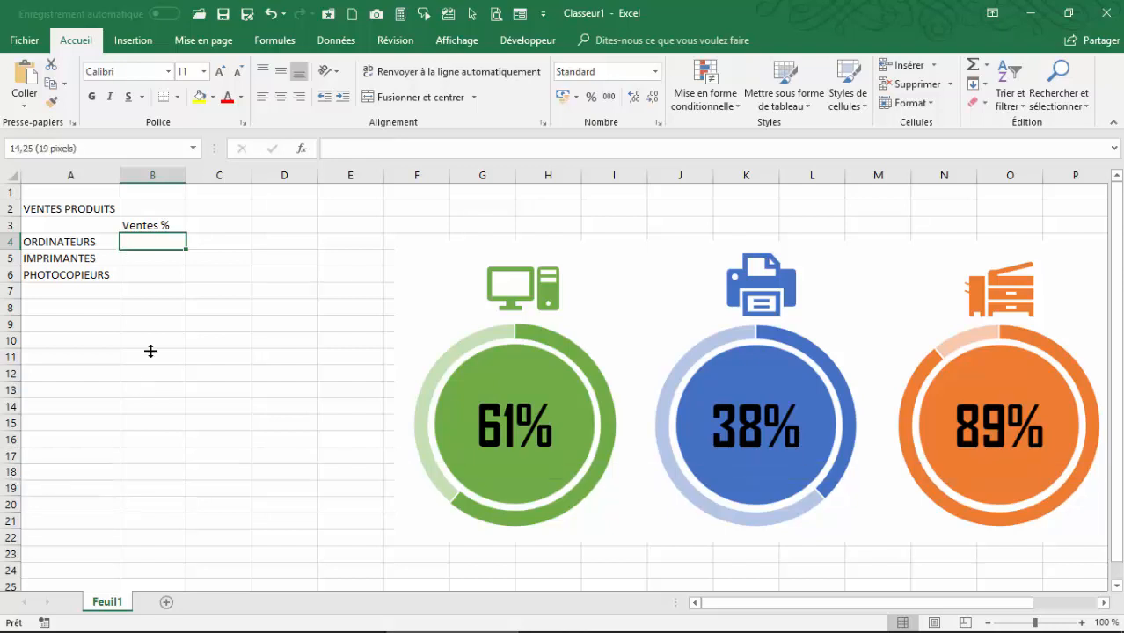
left_click(151, 340)
left_click(153, 240)
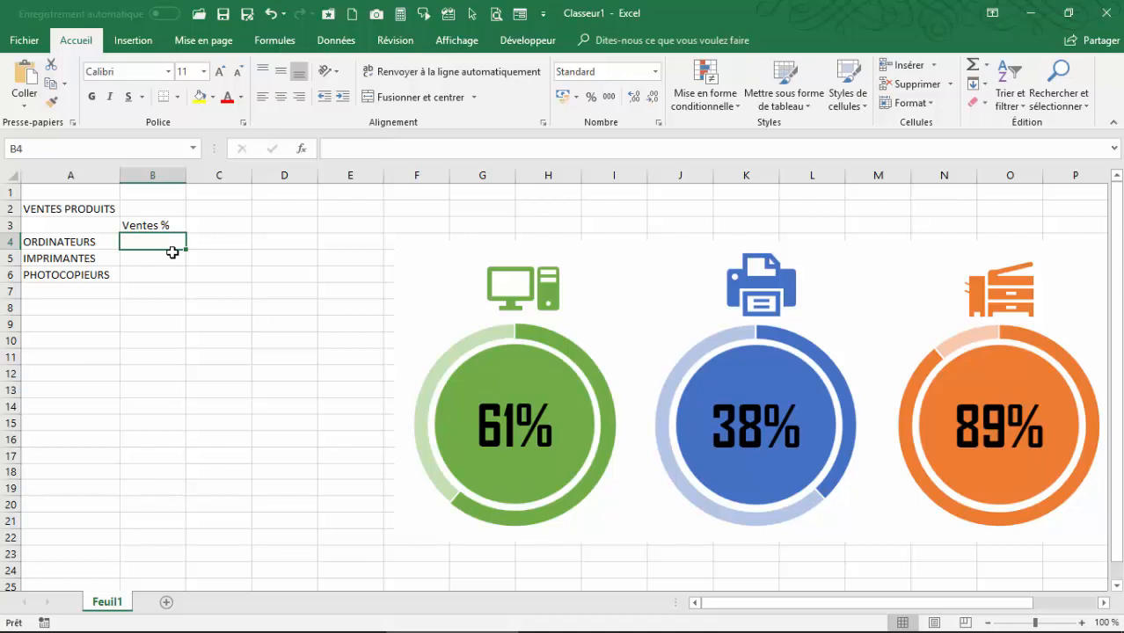
left_click(159, 296)
left_click(146, 322)
left_click(130, 311)
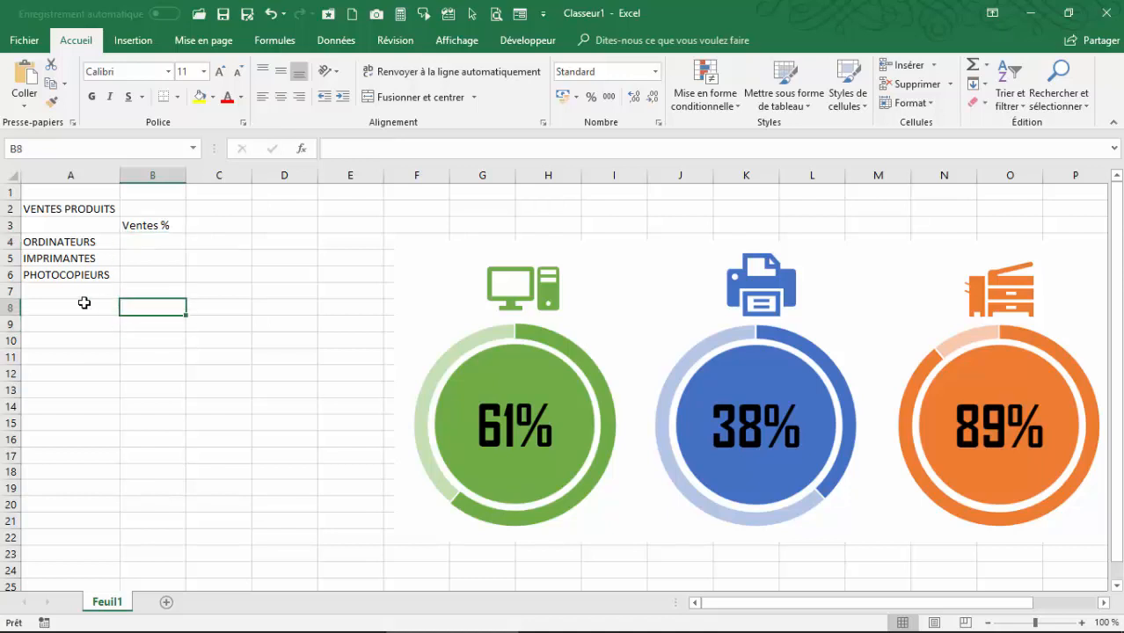
left_click(89, 305)
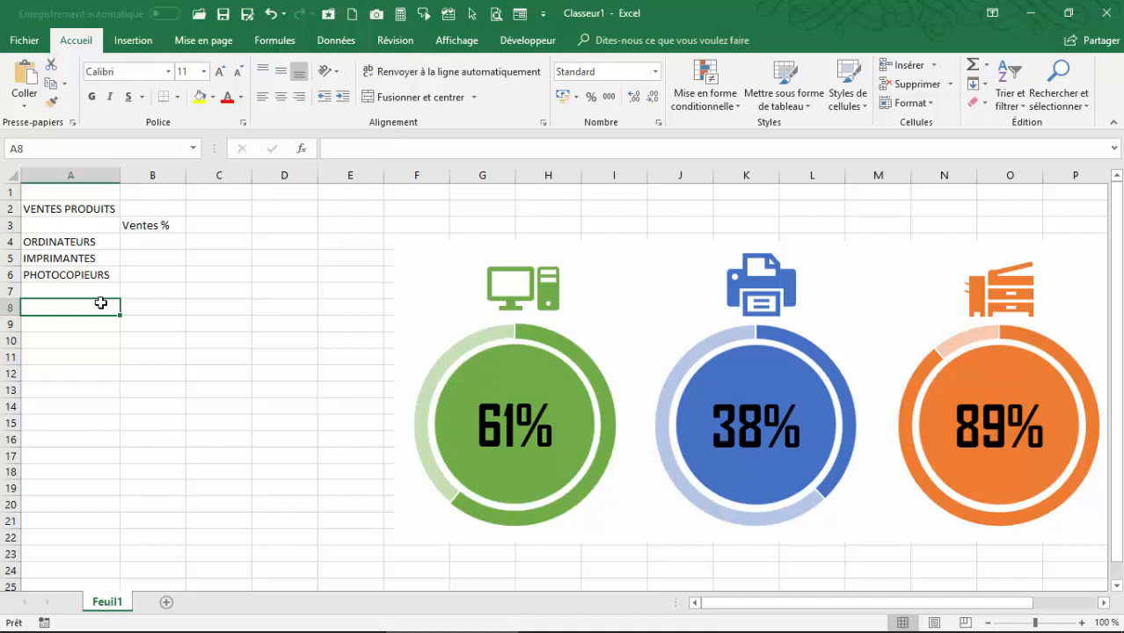
left_click(157, 237)
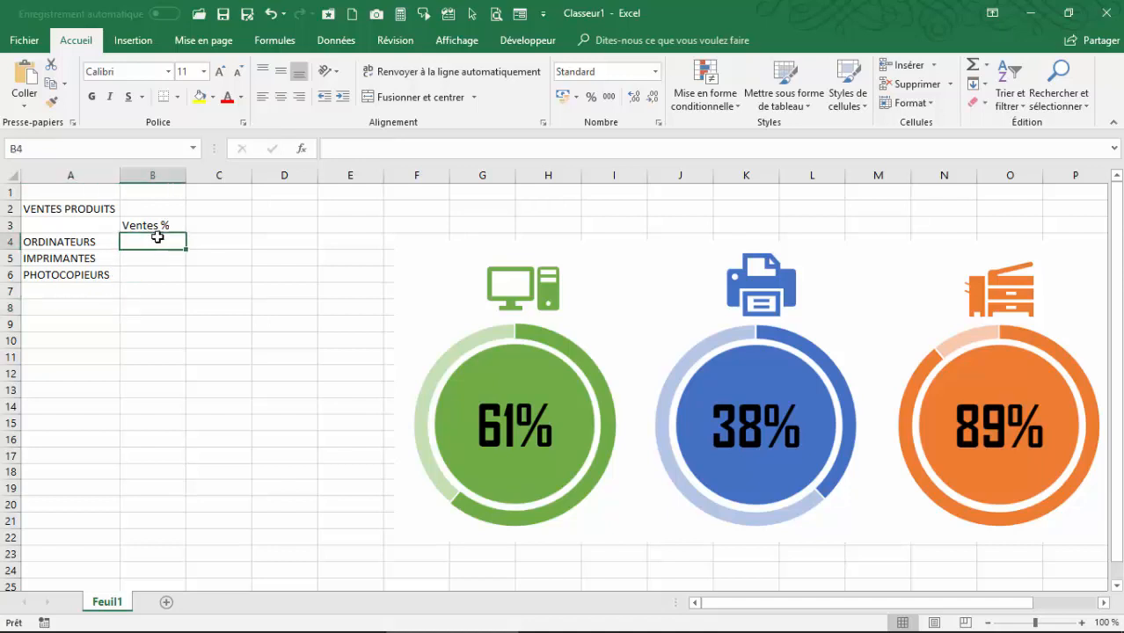
left_click(156, 273)
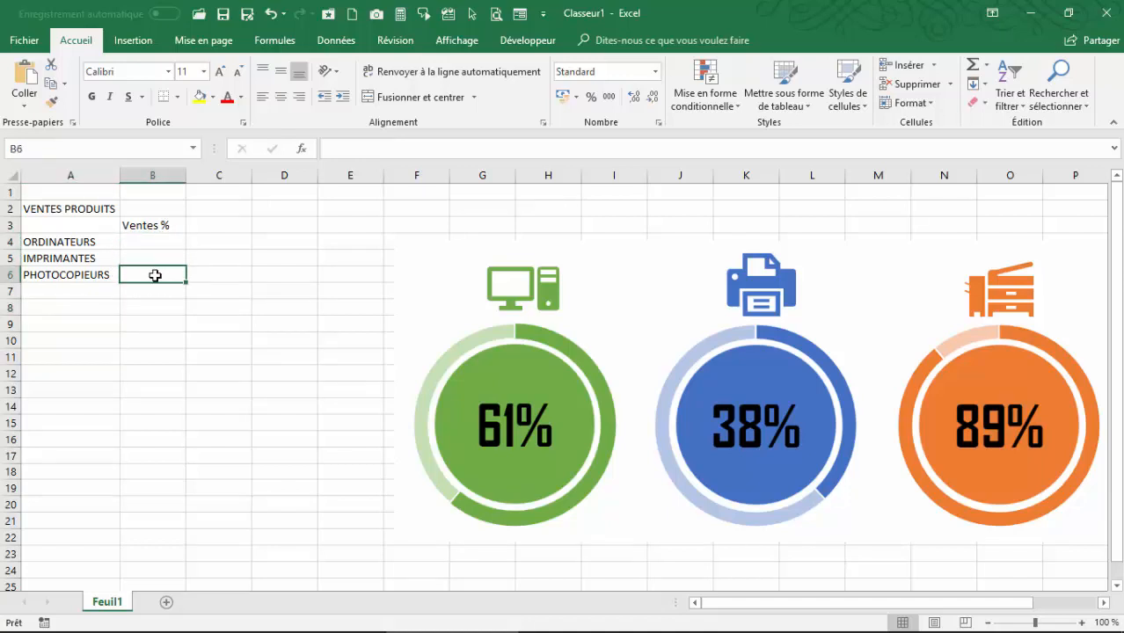
- Enter the sales percentages 61%, 38% and 89% in cells B4 to B6 for the three products
left_click(154, 244)
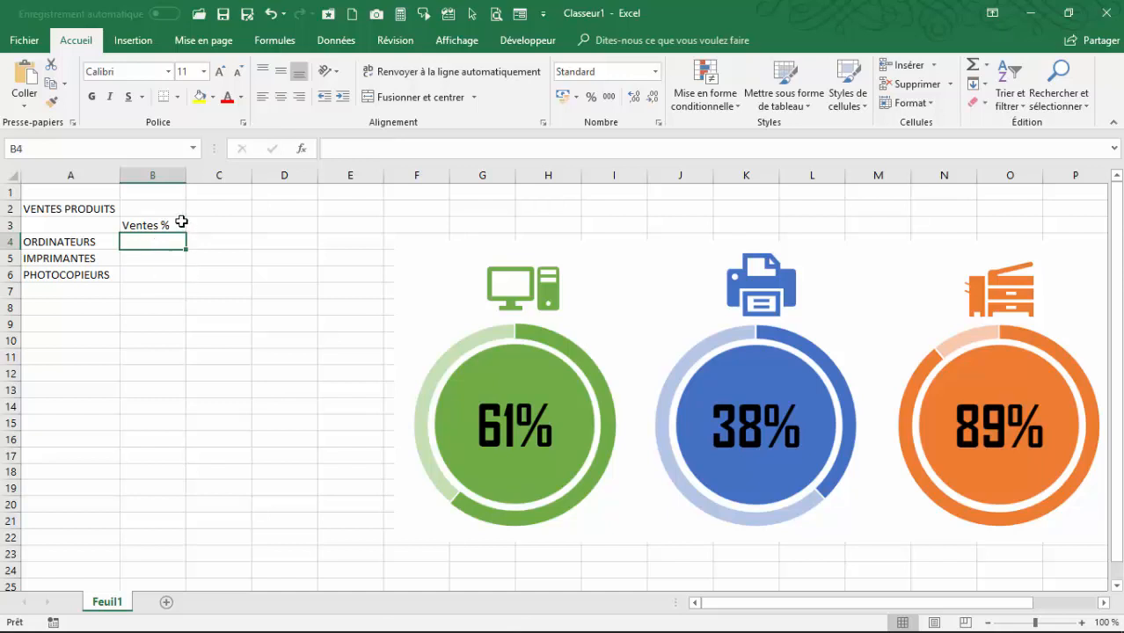
type("61")
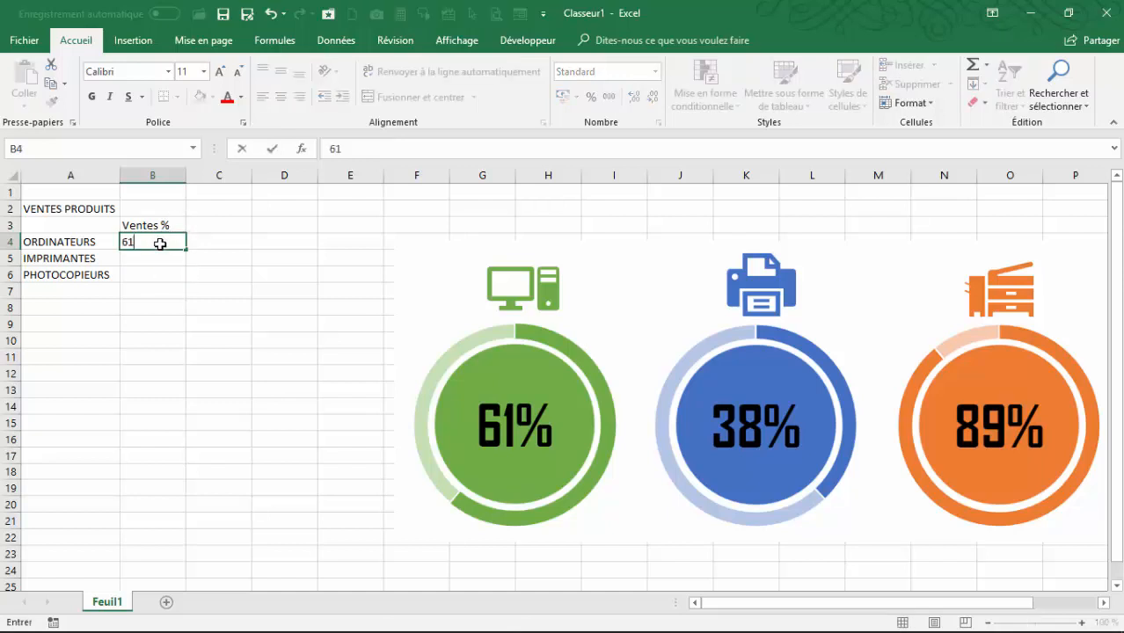
type("%")
key("Return")
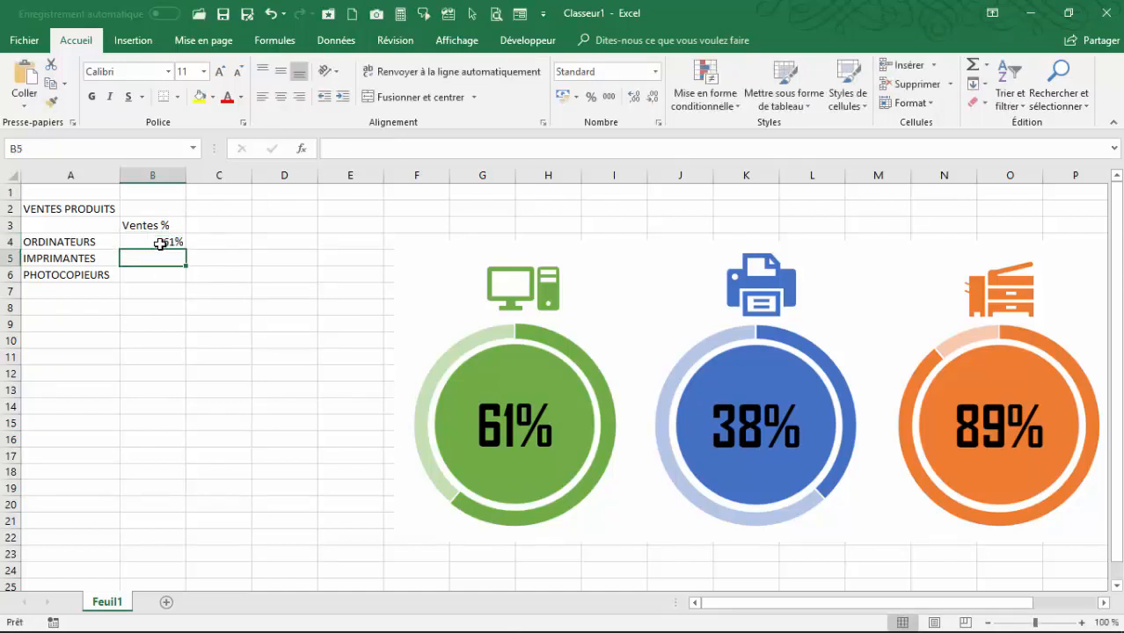
type("38%")
key("Return")
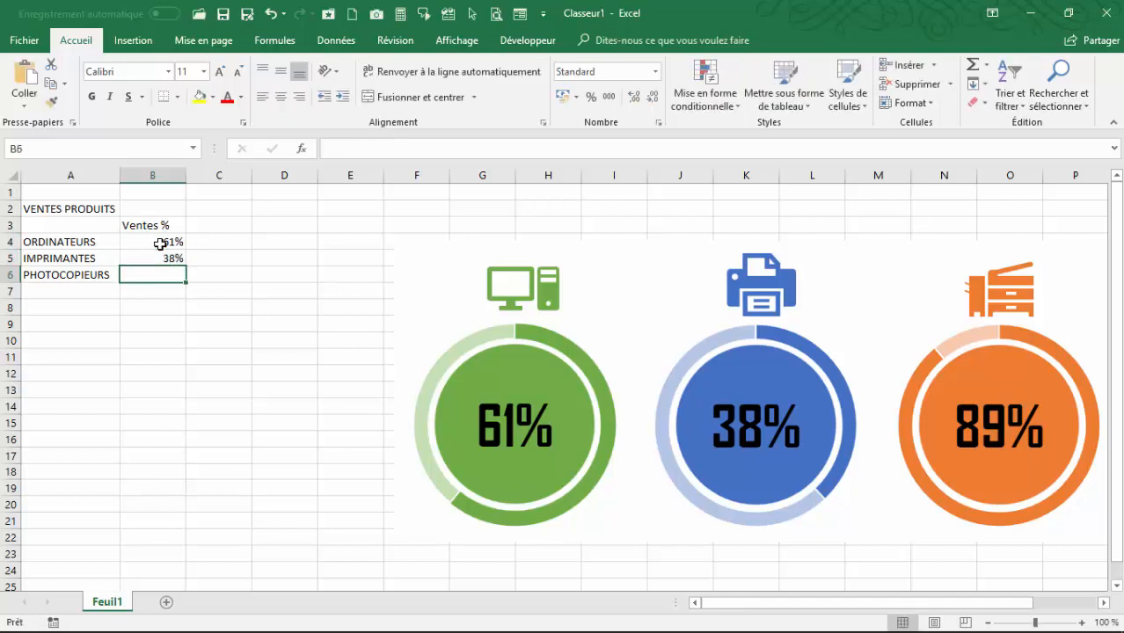
type("89")
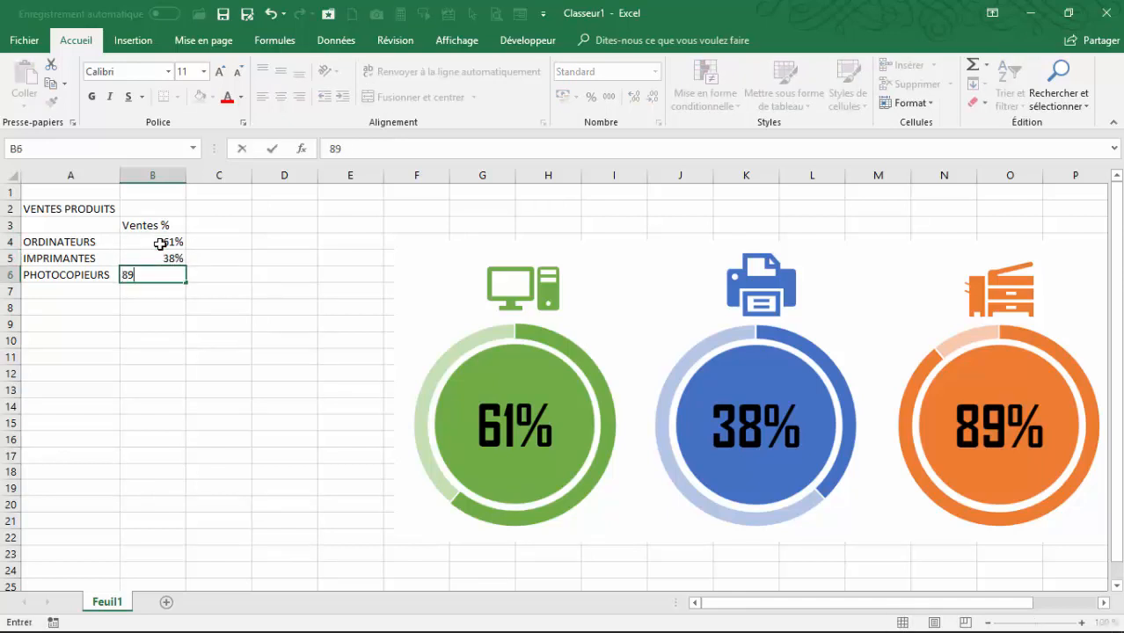
key("Return")
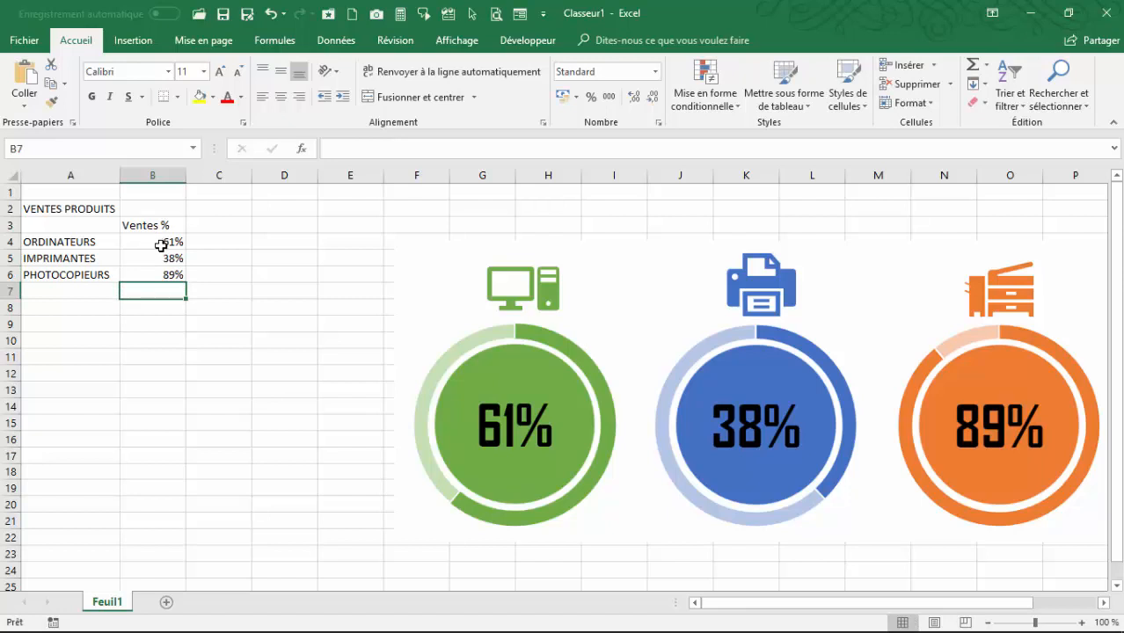
left_click(161, 245)
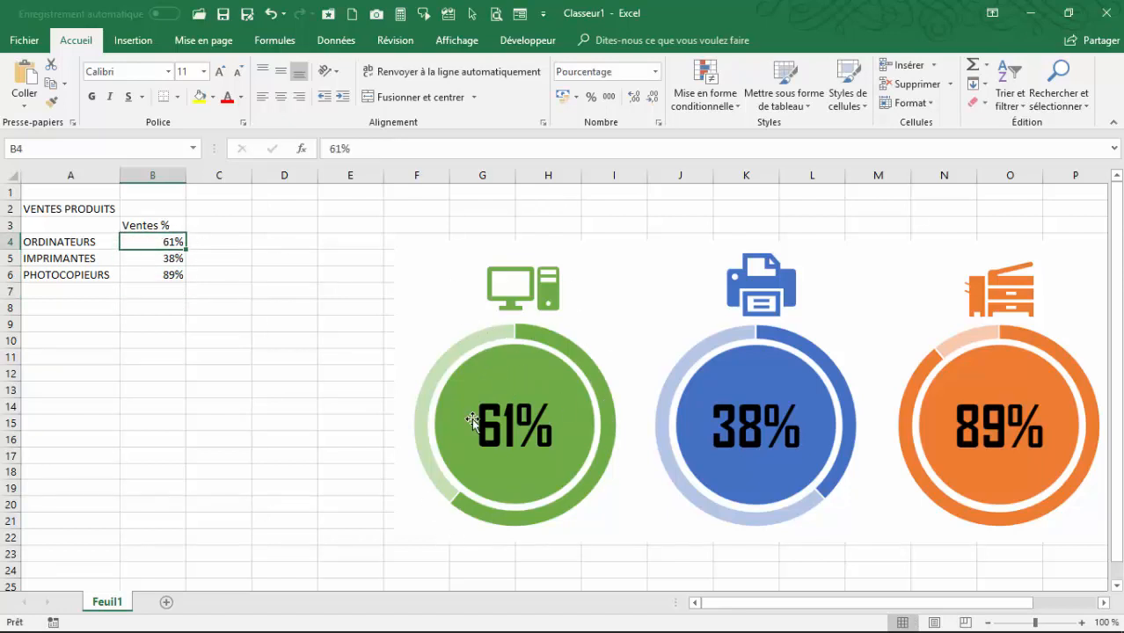
- Enter the column heading Zone Vide in cell C3
left_click(206, 227)
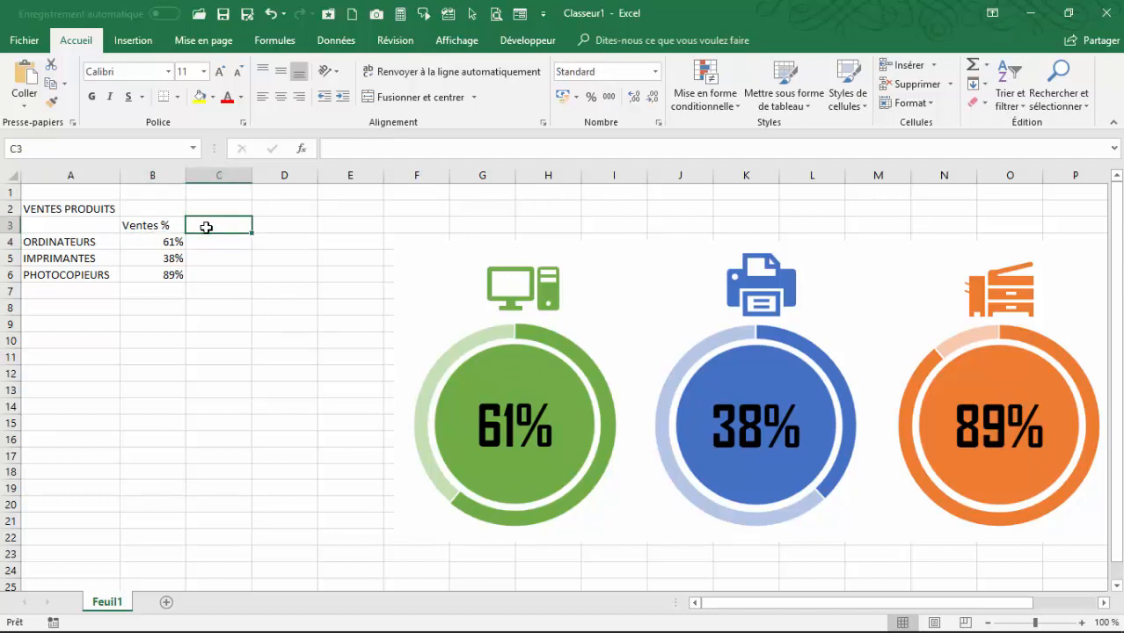
type("P")
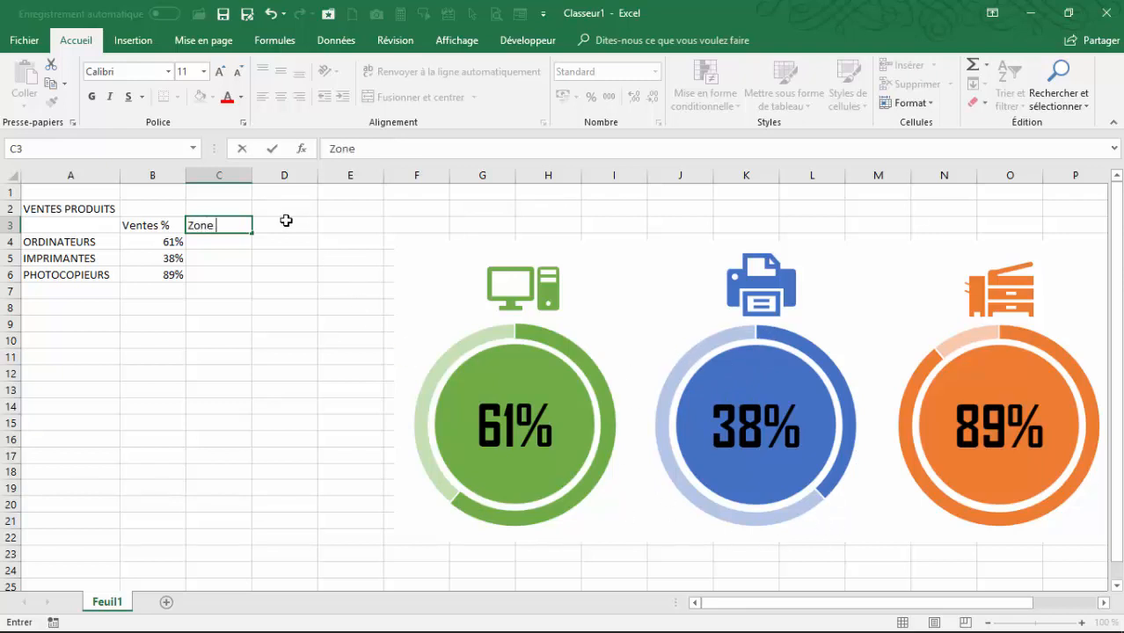
key("Return")
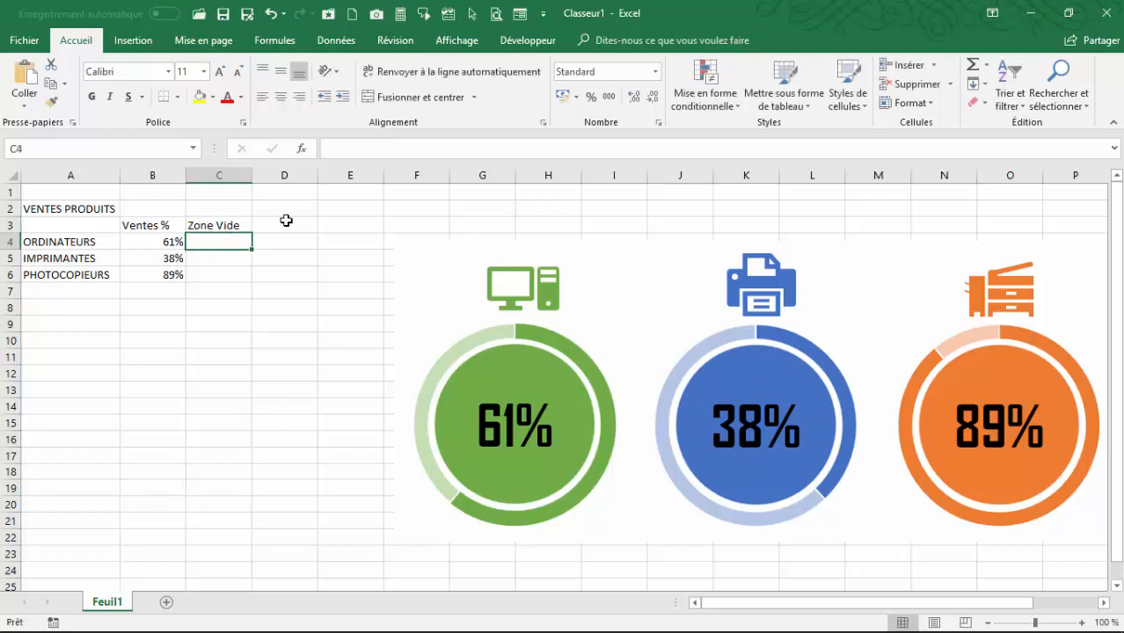
- Calculate the remaining percentage with =1-B4 in cell C4 and fill the formula down to C6
type("=1-")
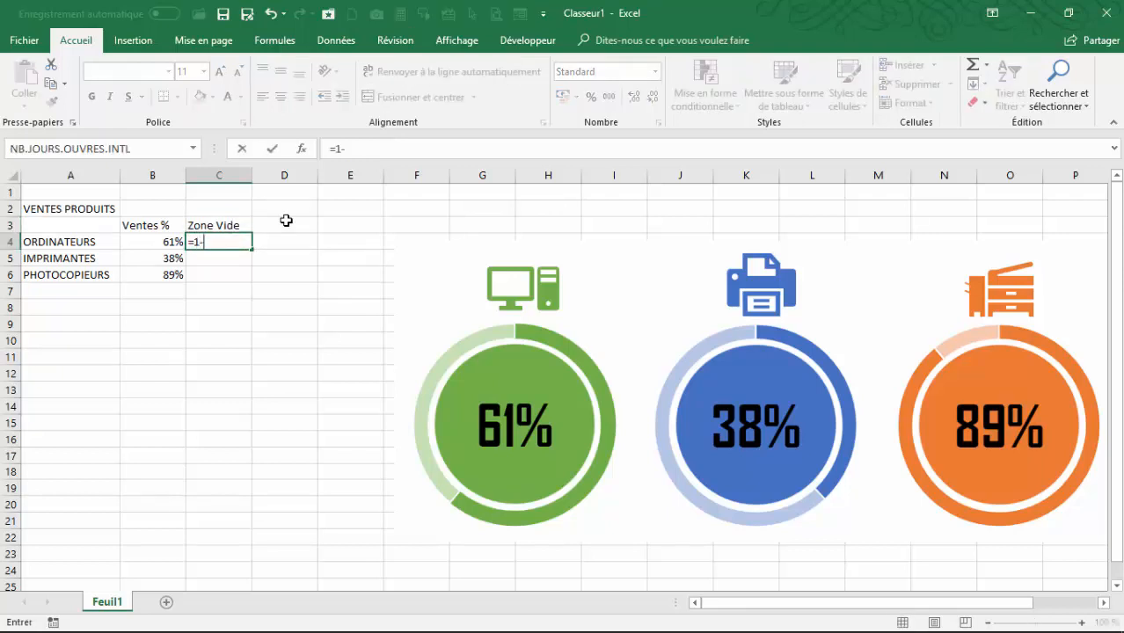
left_click(162, 242)
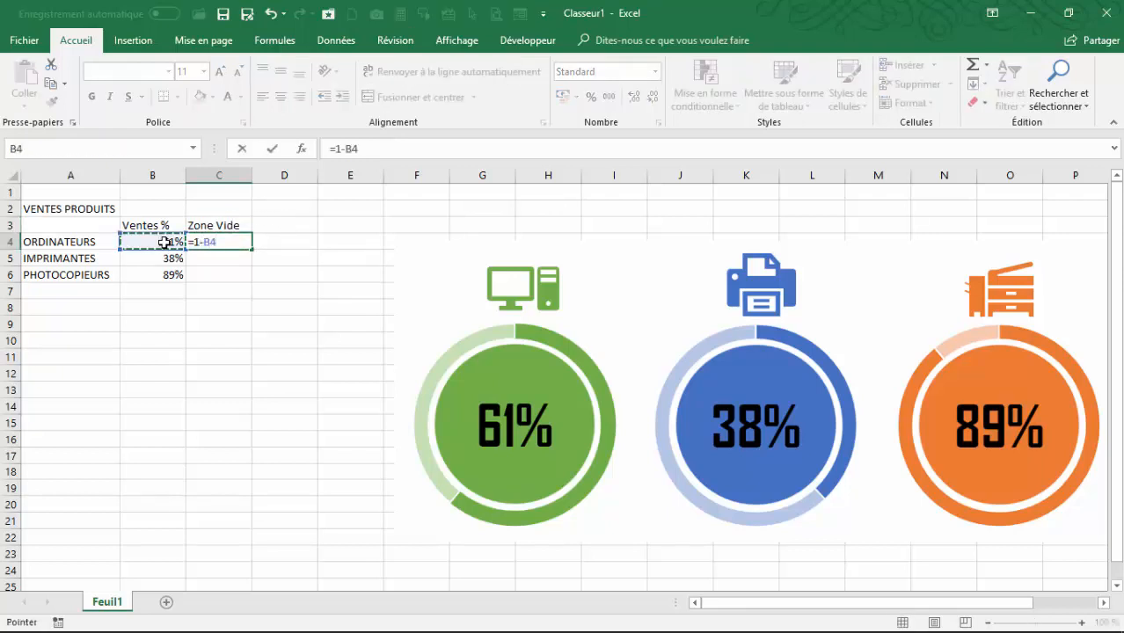
key("Return")
left_click(233, 242)
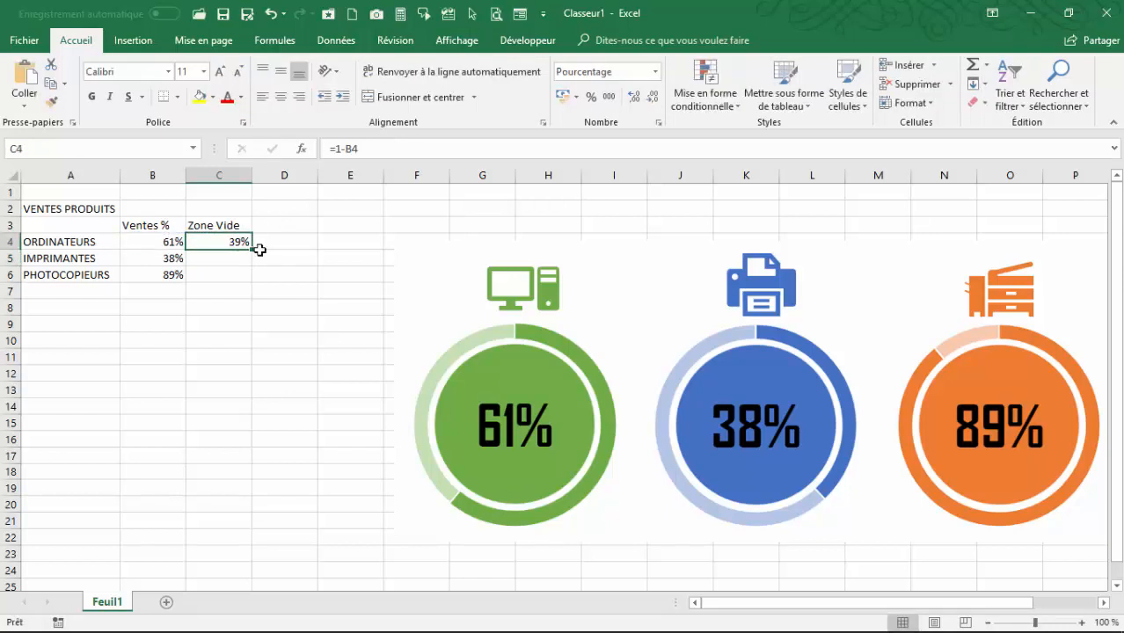
left_click_drag(255, 249, 251, 277)
left_click(237, 257)
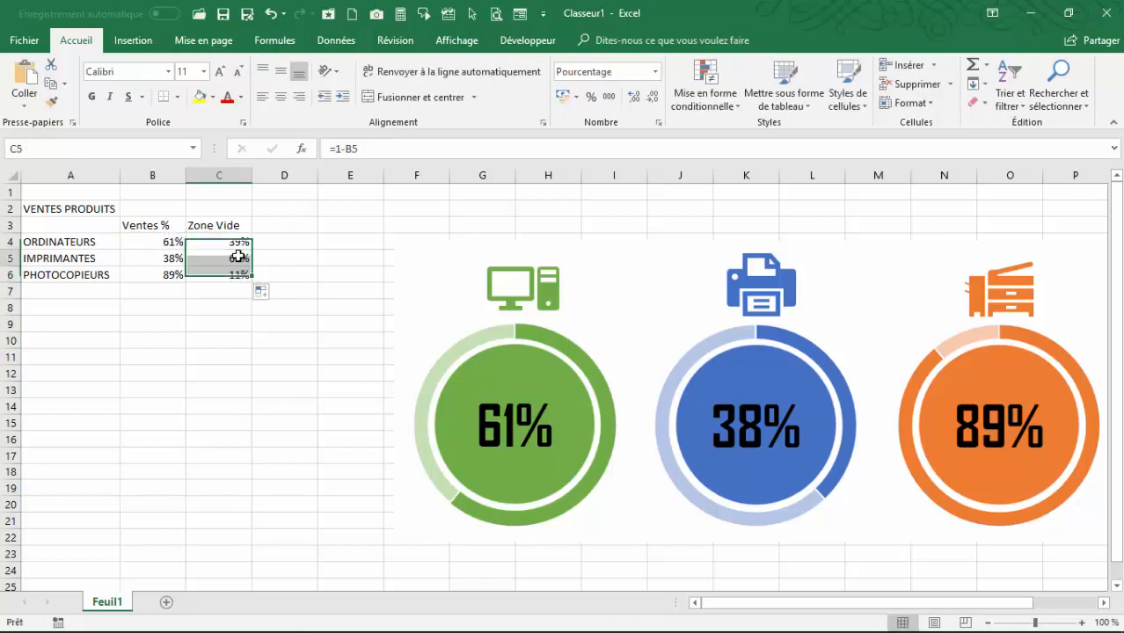
left_click(176, 275)
left_click(236, 276)
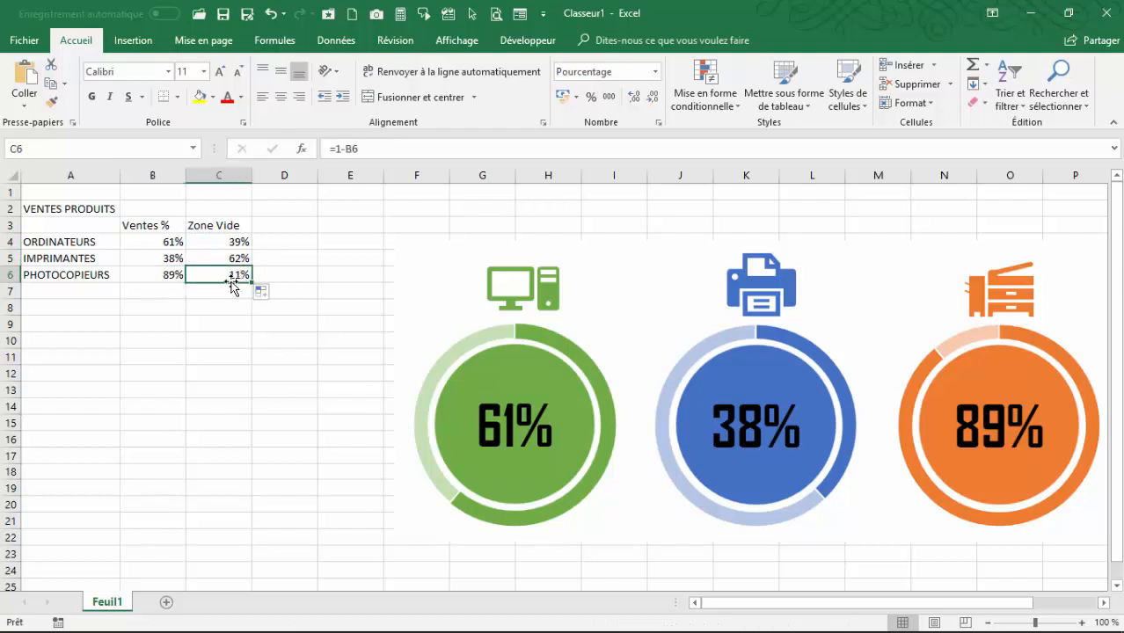
left_click(152, 371)
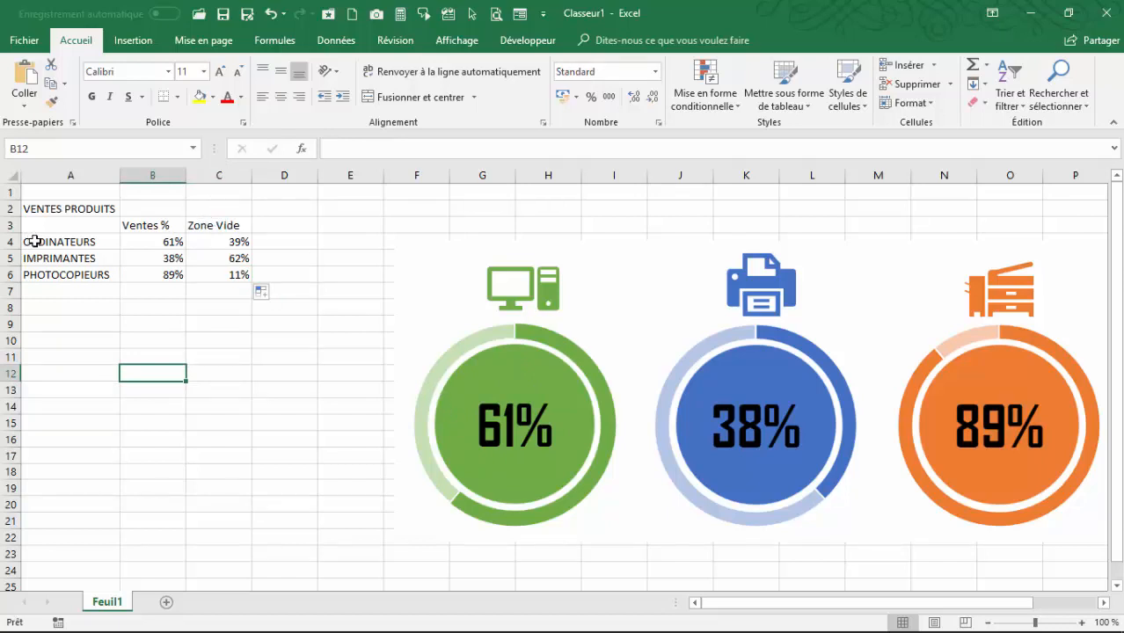
- Insert a doughnut chart based on the ORDINATEURS row, cells A4 to C4
left_click_drag(33, 241, 231, 241)
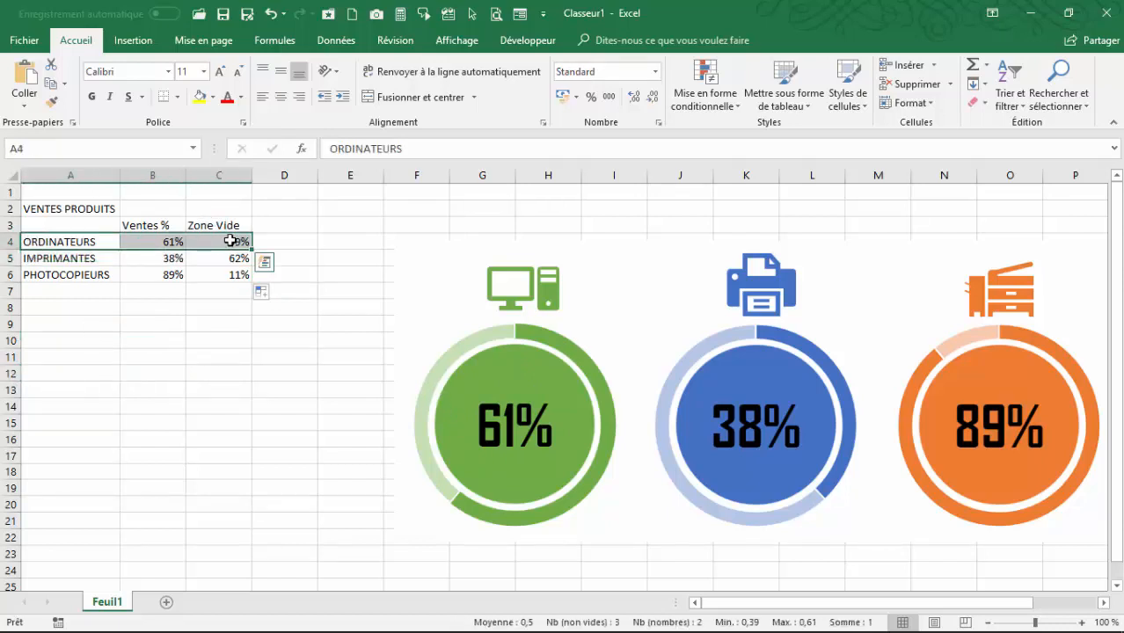
left_click(147, 44)
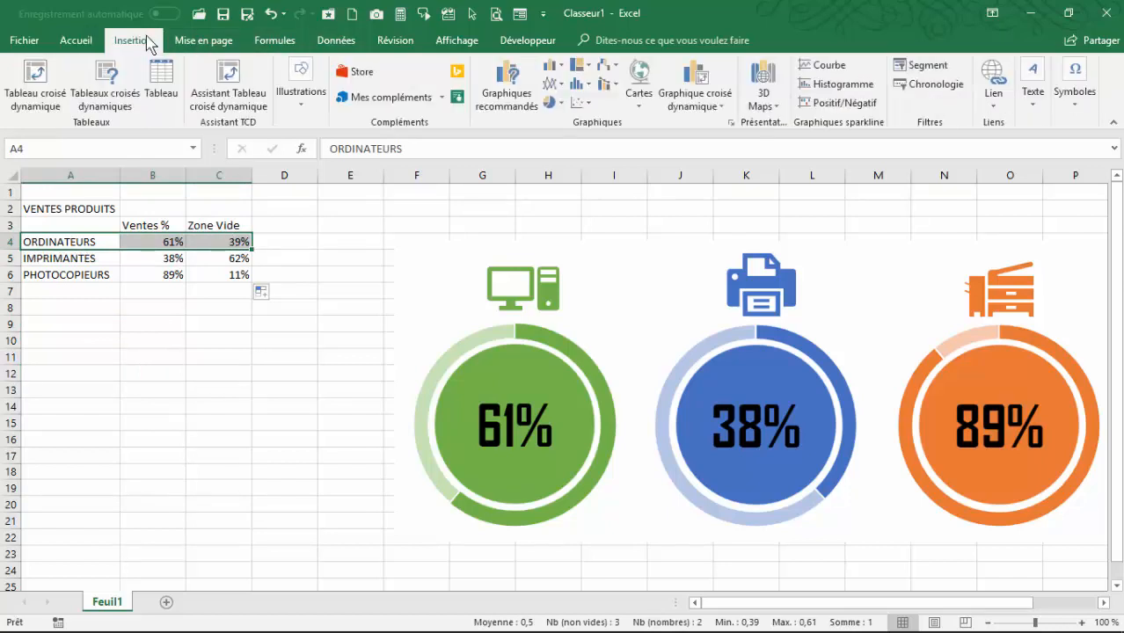
left_click(556, 103)
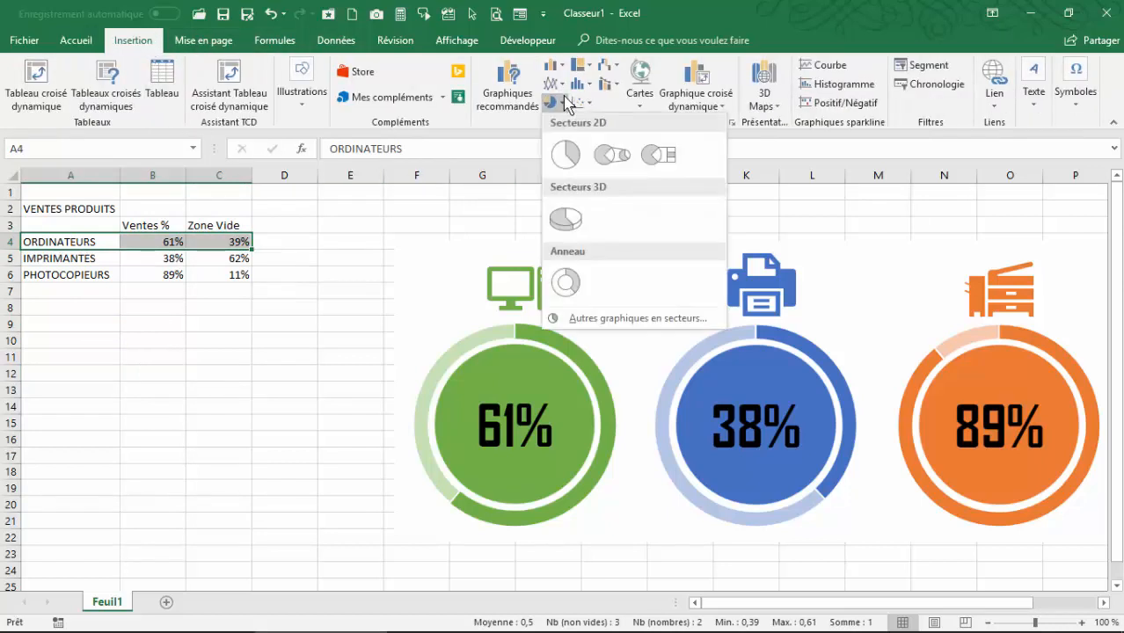
left_click(564, 283)
- Enlarge the ORDINATEURS doughnut chart and place it below the data table
left_click_drag(502, 269, 286, 291)
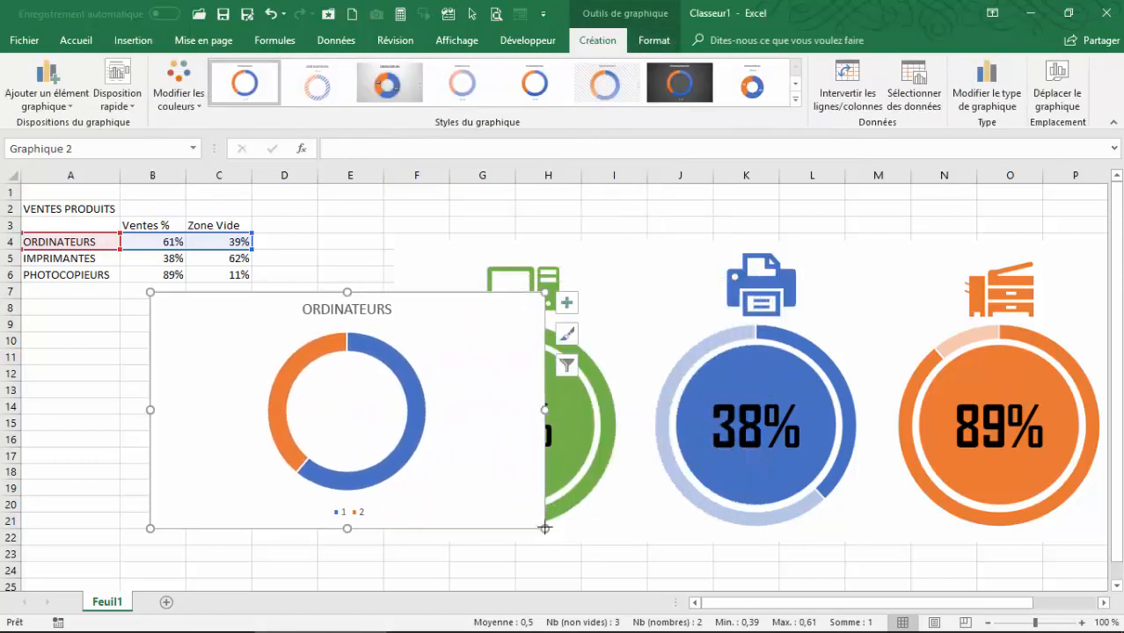
left_click_drag(545, 528, 633, 573)
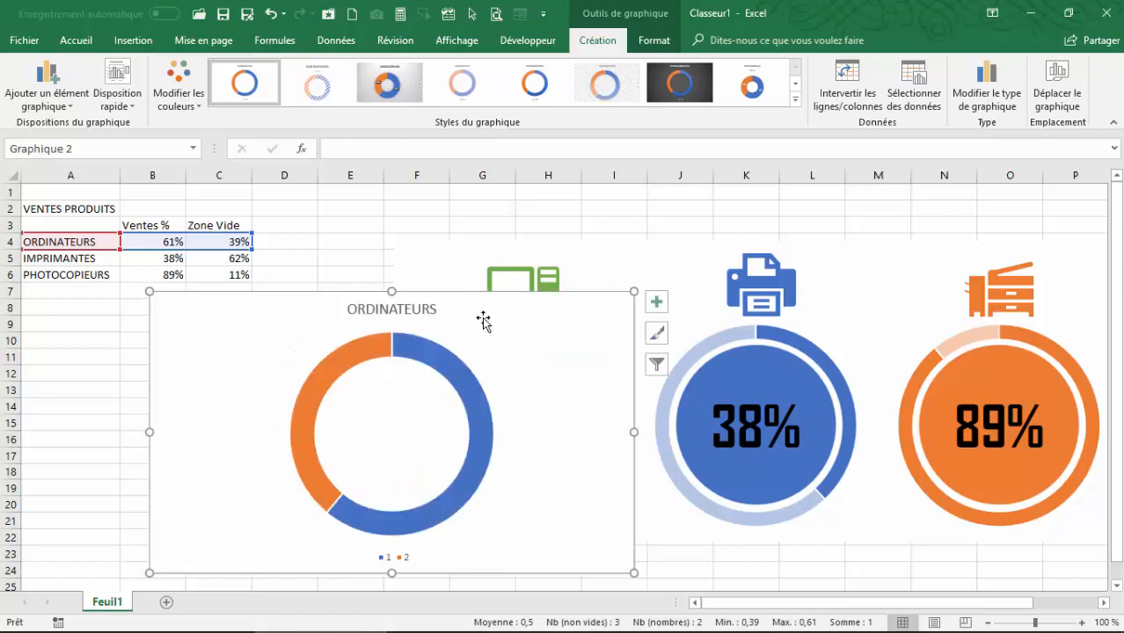
left_click_drag(471, 291, 380, 289)
- Move the sample picture to the top of the sheet, starting around column L, to free space beside the table
left_click_drag(729, 315, 997, 264)
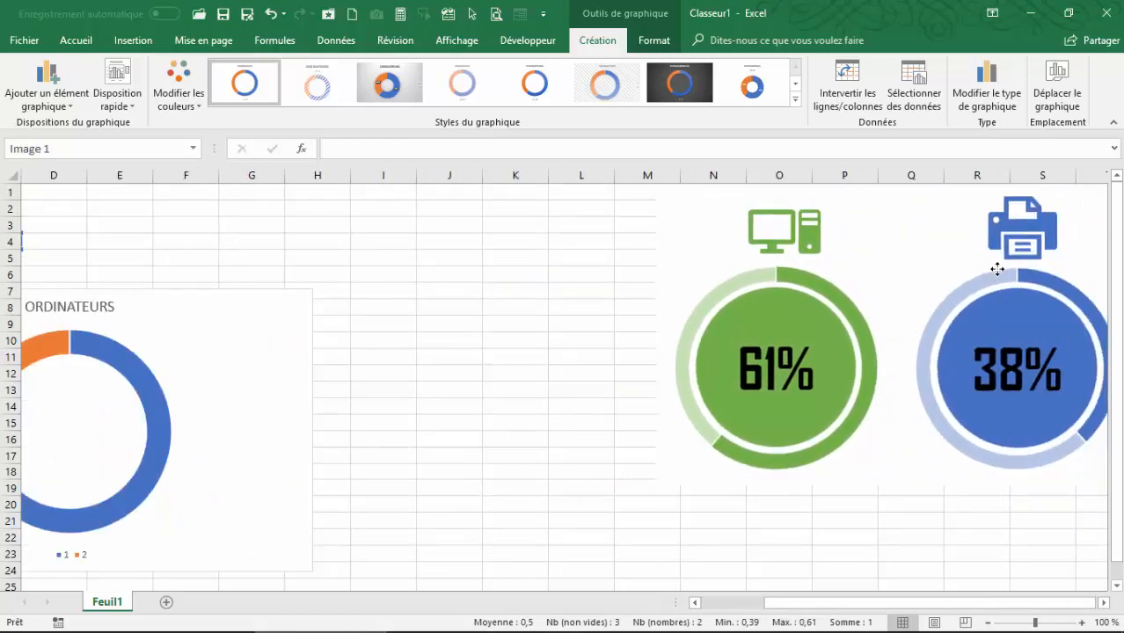
left_click_drag(954, 610, 852, 610)
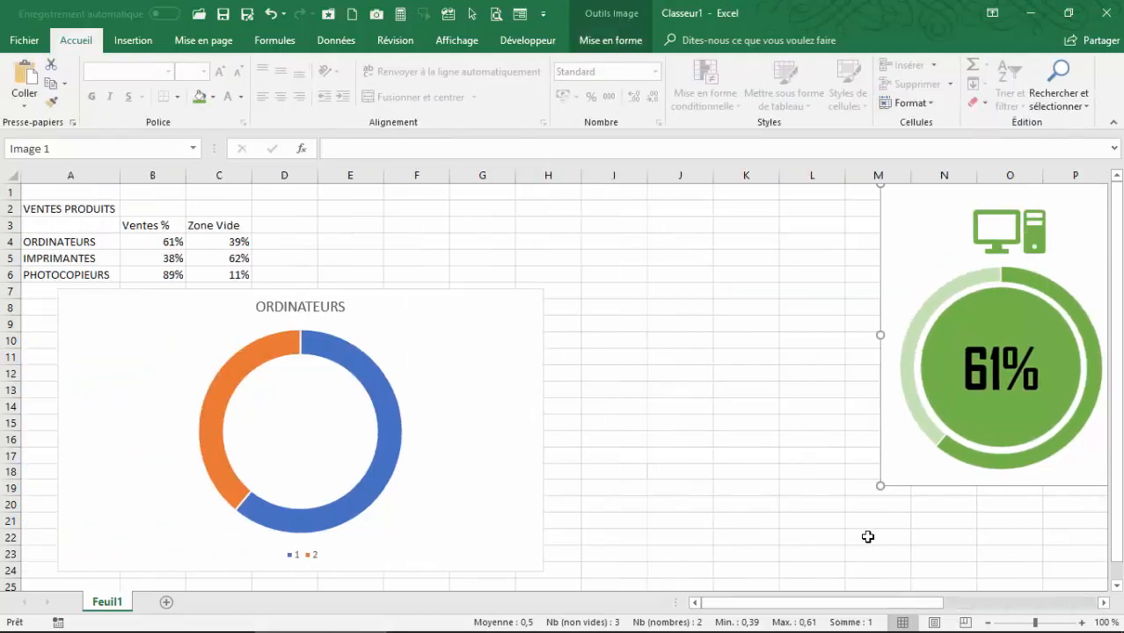
left_click_drag(956, 482, 912, 483)
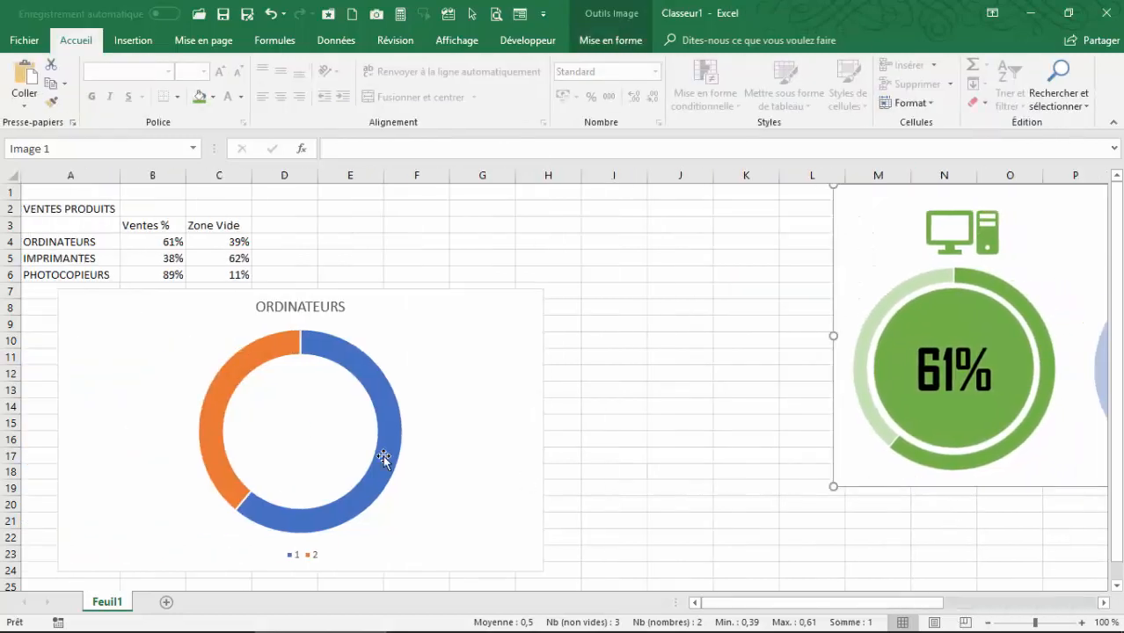
- Place the ORDINATEURS chart between the table and the sample picture, and delete its legend
left_click_drag(438, 295, 634, 207)
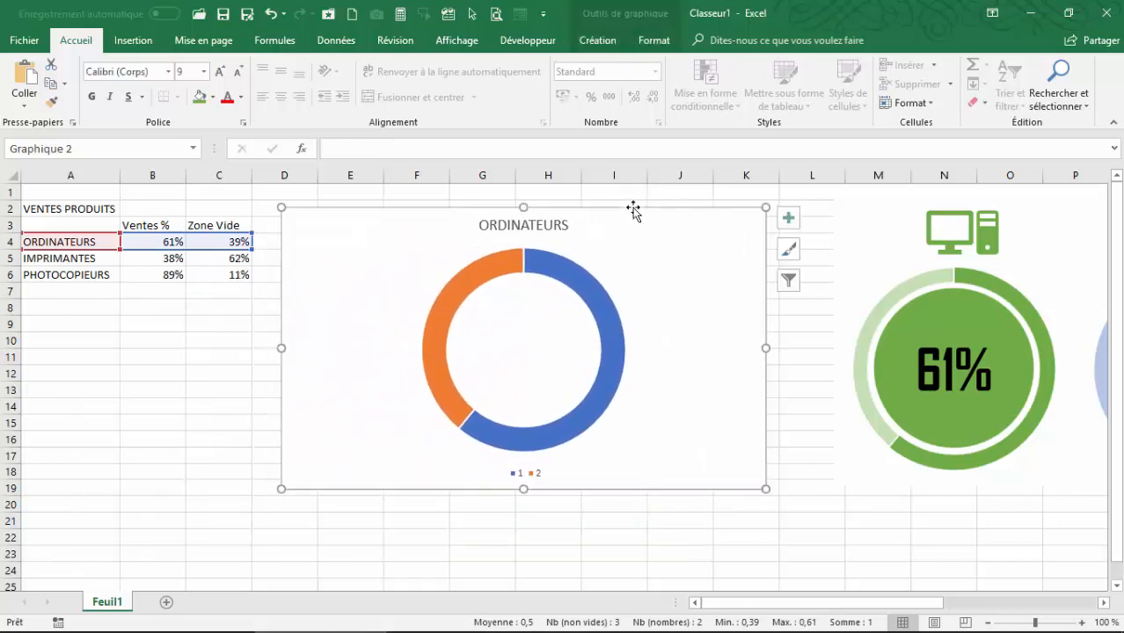
left_click(532, 479)
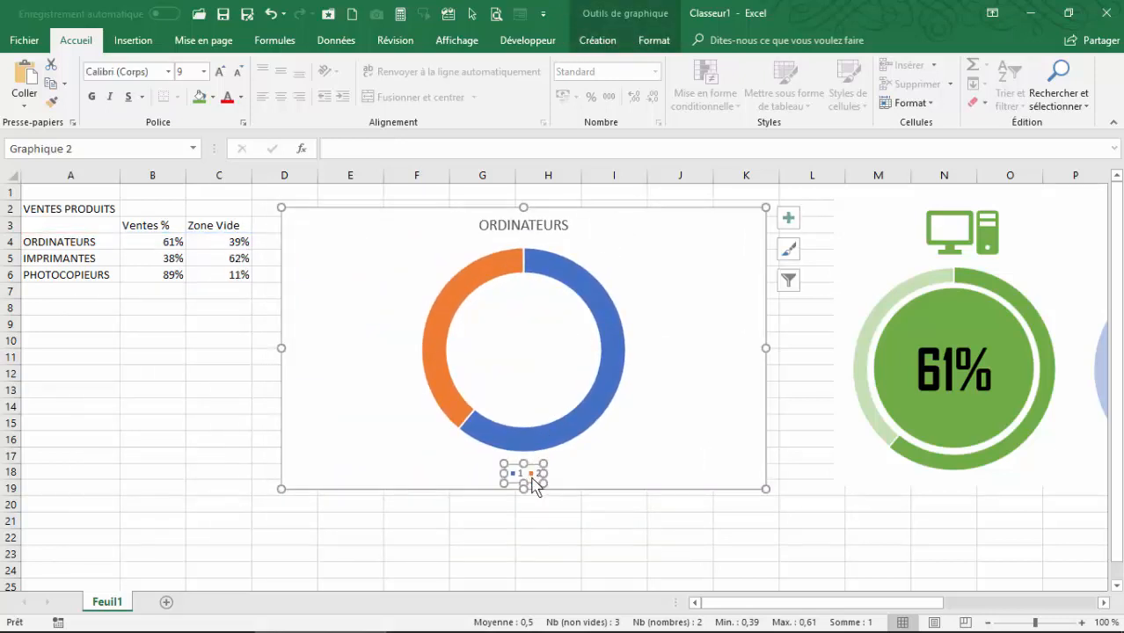
key("Delete")
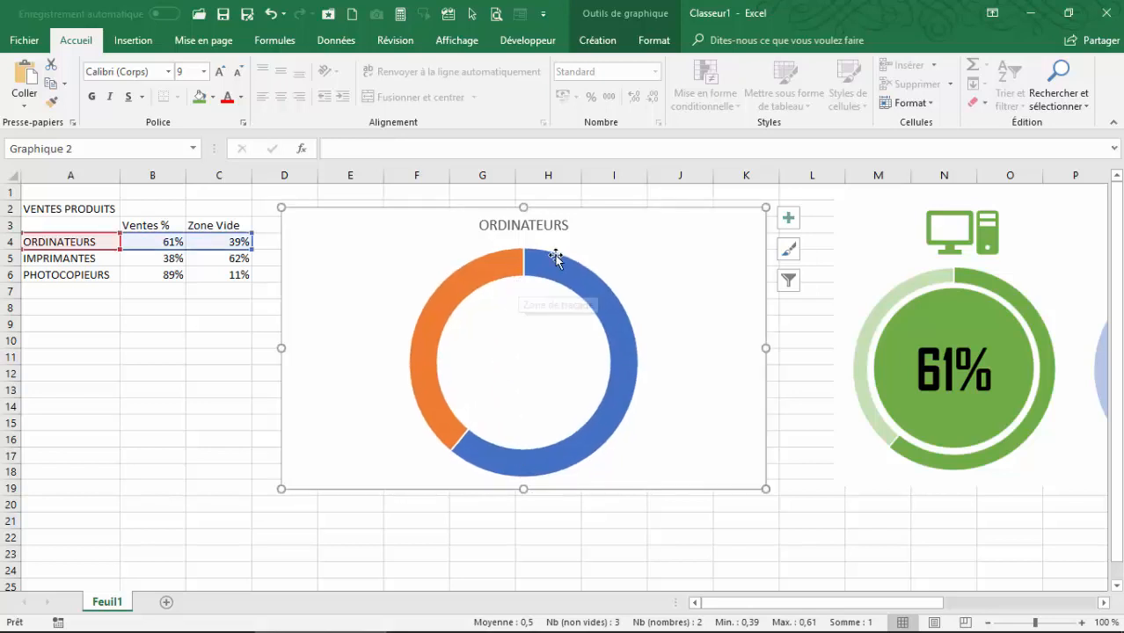
- Set the doughnut hole size (Taille du centre) of the ORDINATEURS series to 80%
mouse_move(555, 259)
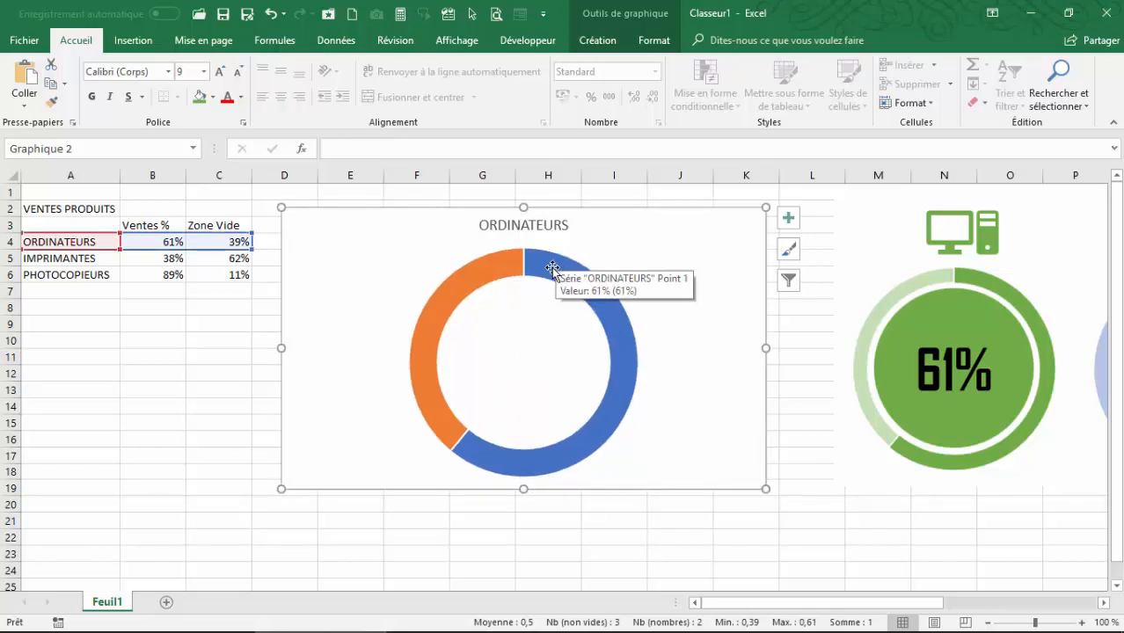
right_click(552, 267)
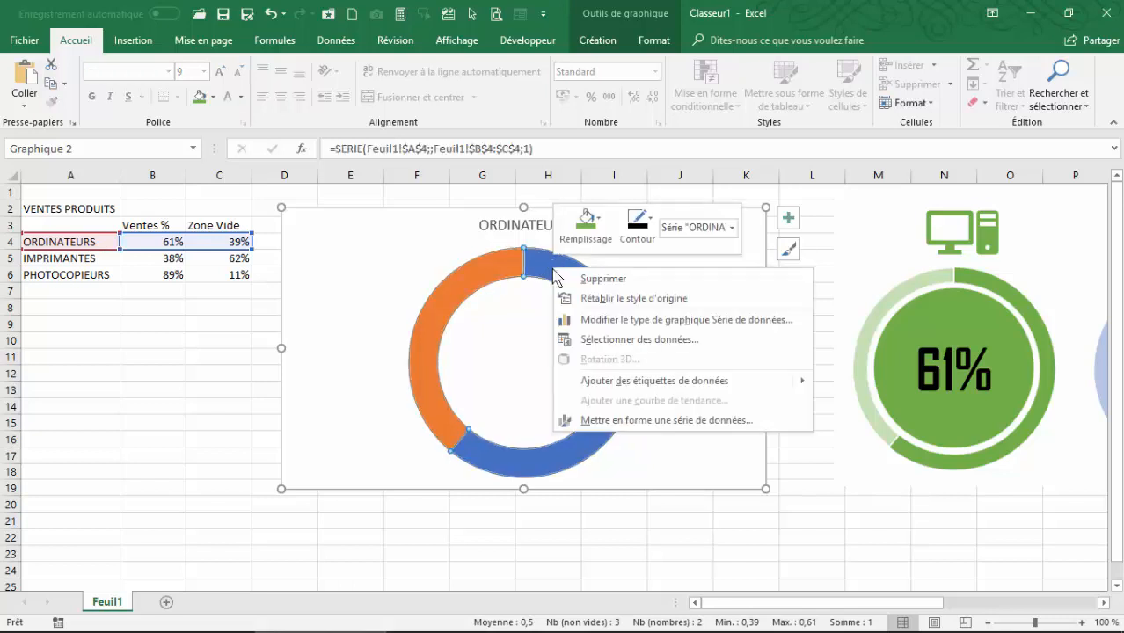
left_click(633, 423)
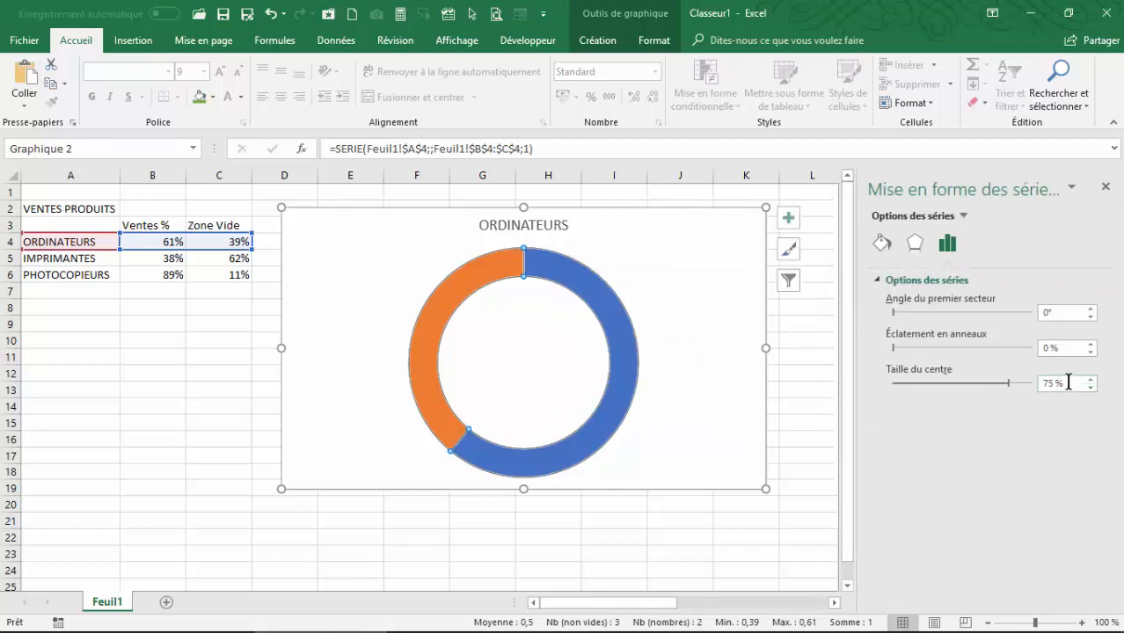
left_click_drag(1072, 383, 1041, 384)
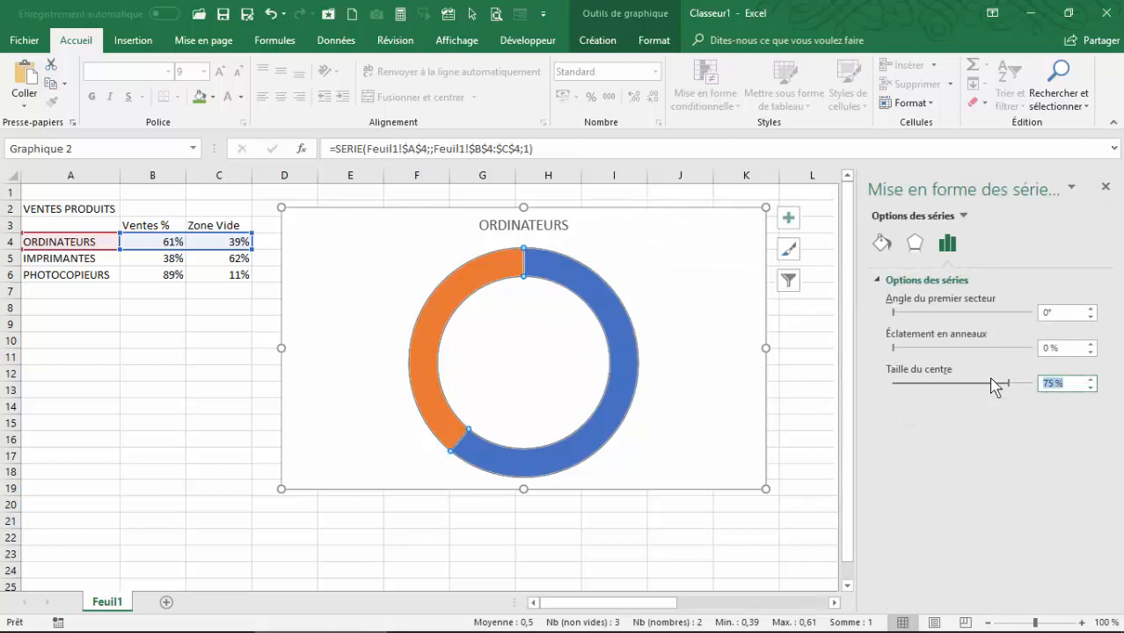
key("Return")
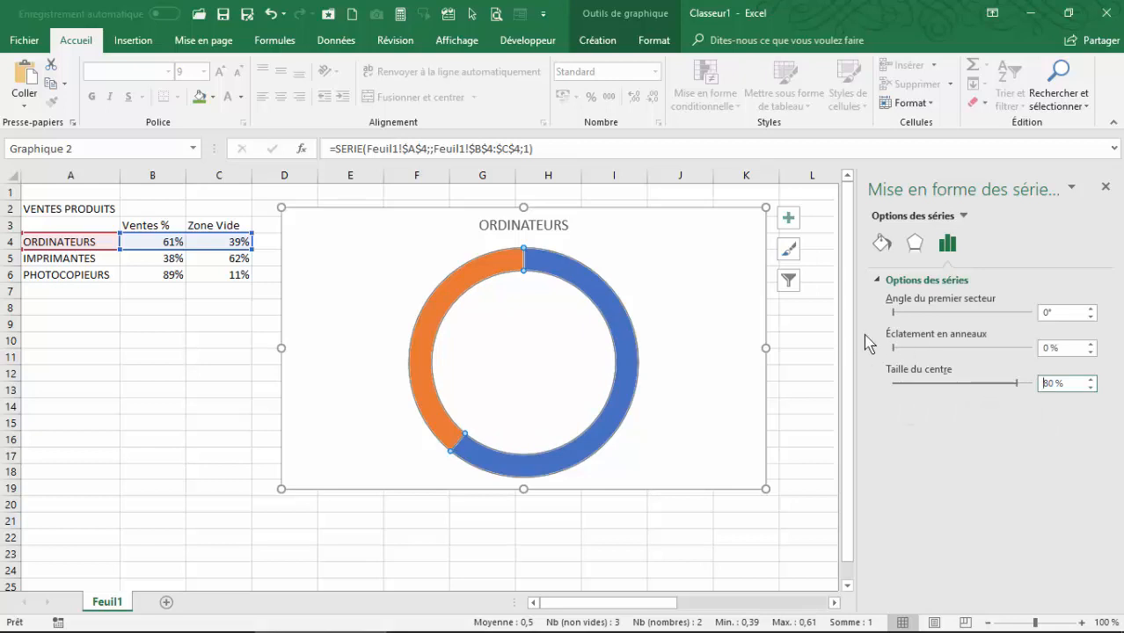
left_click(657, 374)
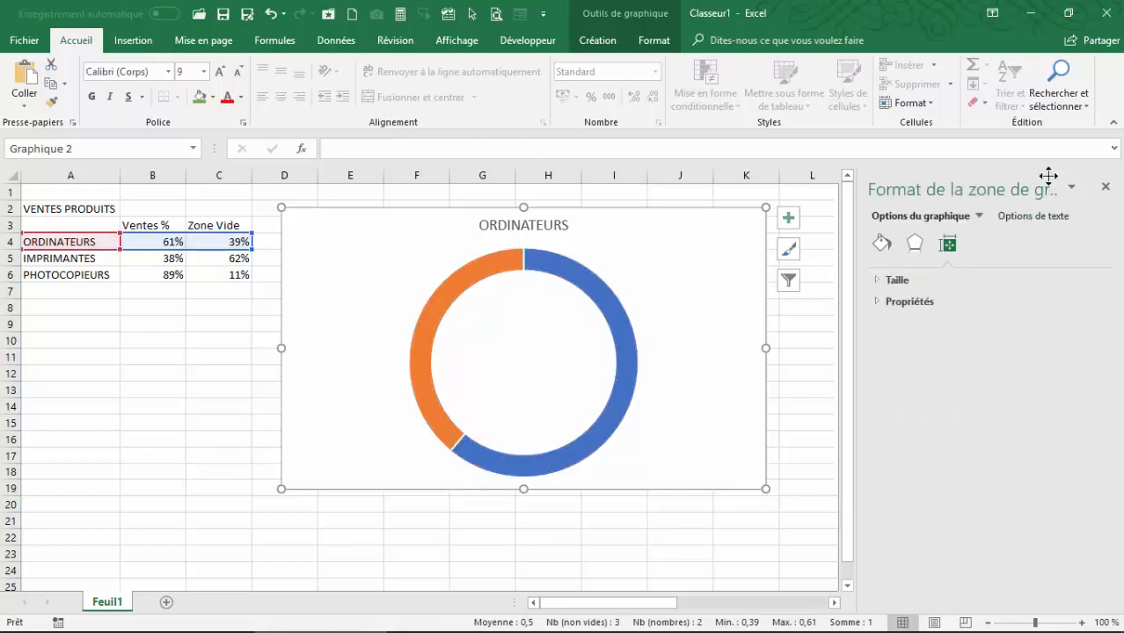
- Set the ORDINATEURS series' doughnut hole size (Taille du centre) to 90%
left_click(586, 279)
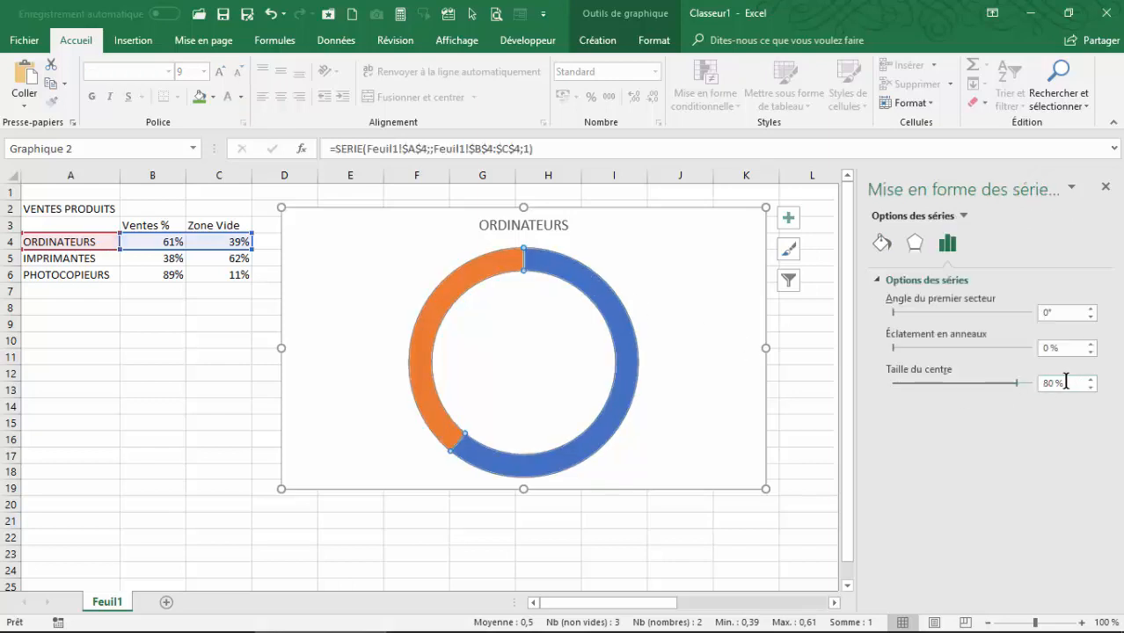
left_click_drag(1070, 383, 970, 387)
type("90")
key("Return")
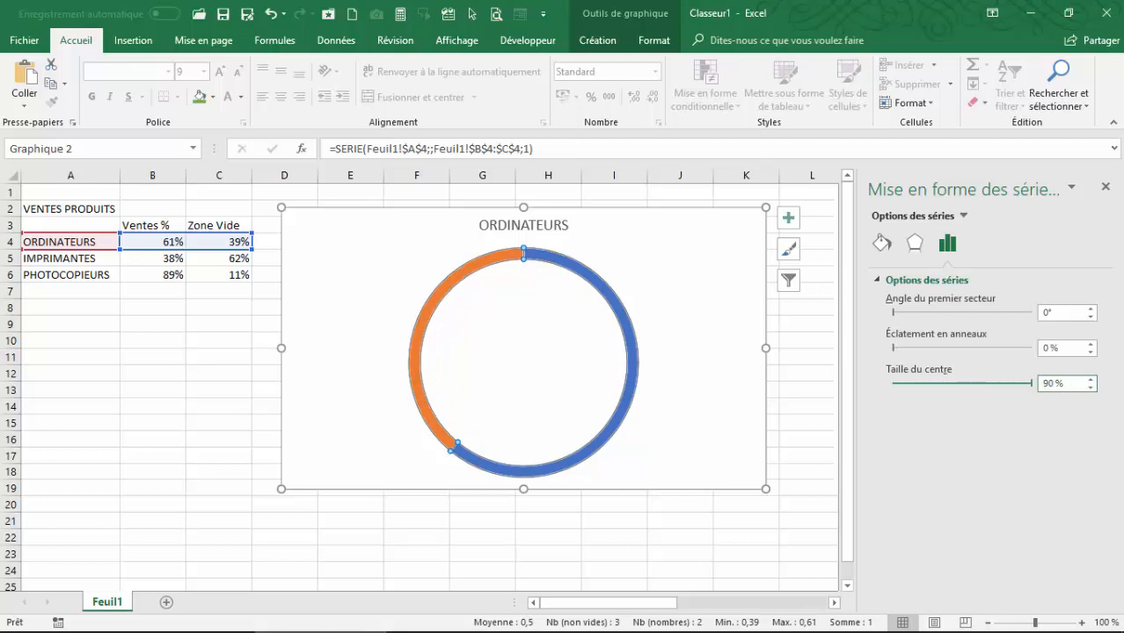
- Shift the ORDINATEURS chart slightly toward the table and set its doughnut hole size (Taille du centre) to 85%
left_click_drag(630, 212, 612, 221)
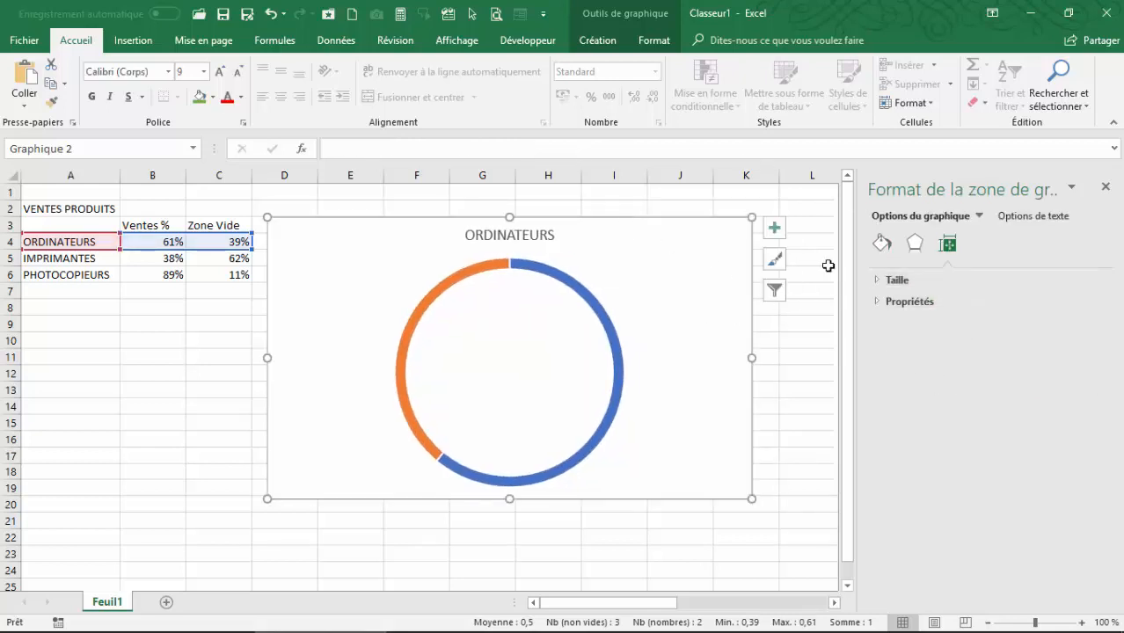
left_click(1098, 192)
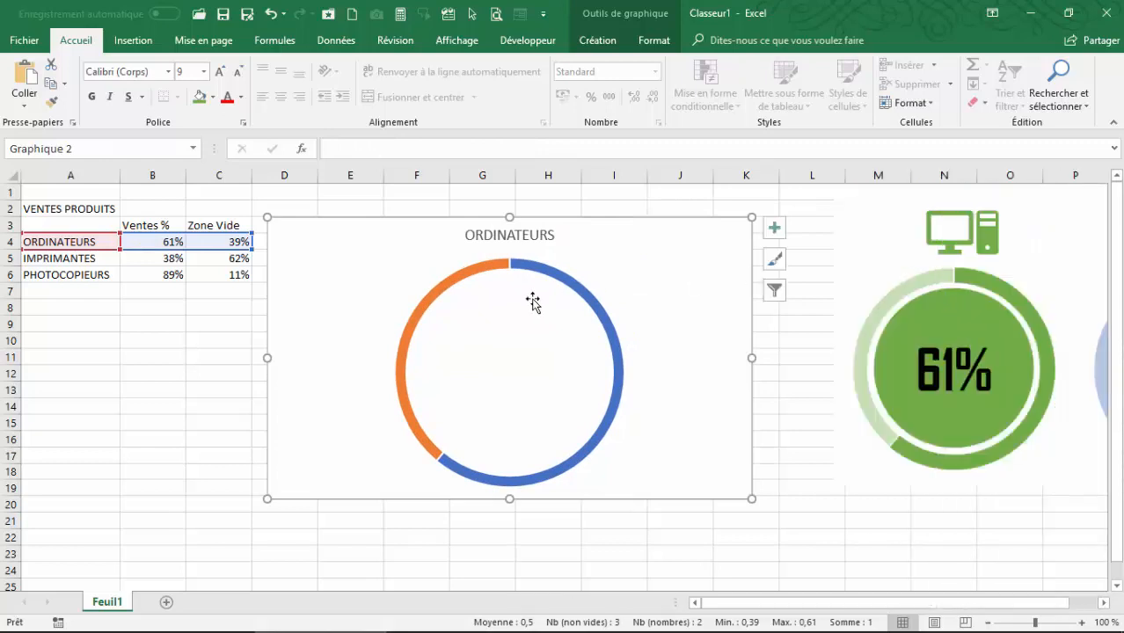
left_click(552, 280)
right_click(556, 274)
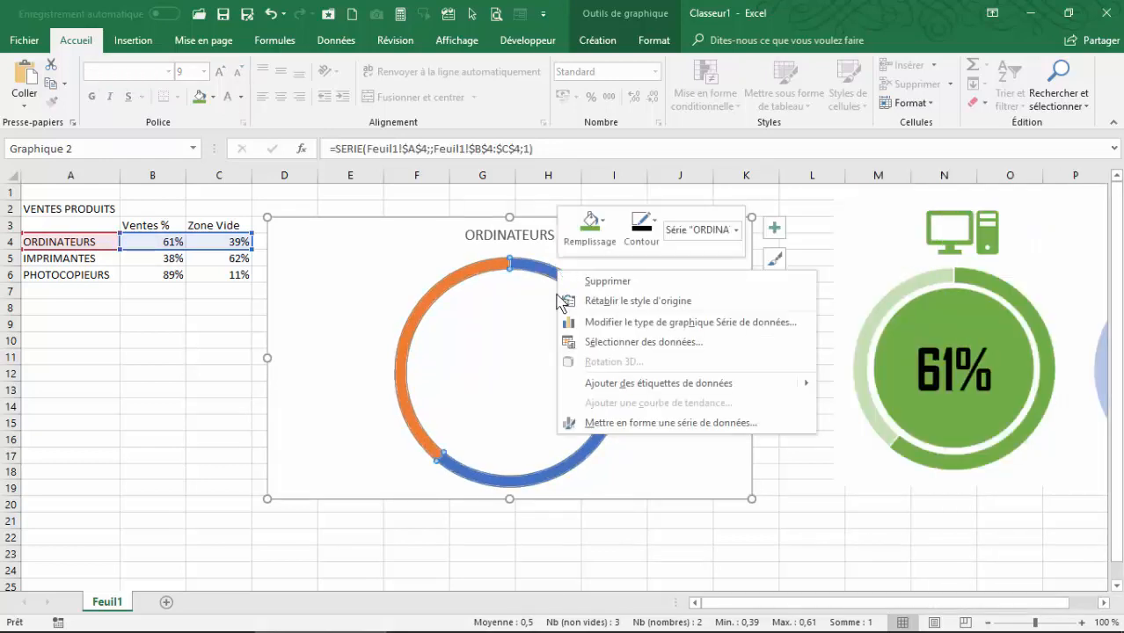
left_click(568, 492)
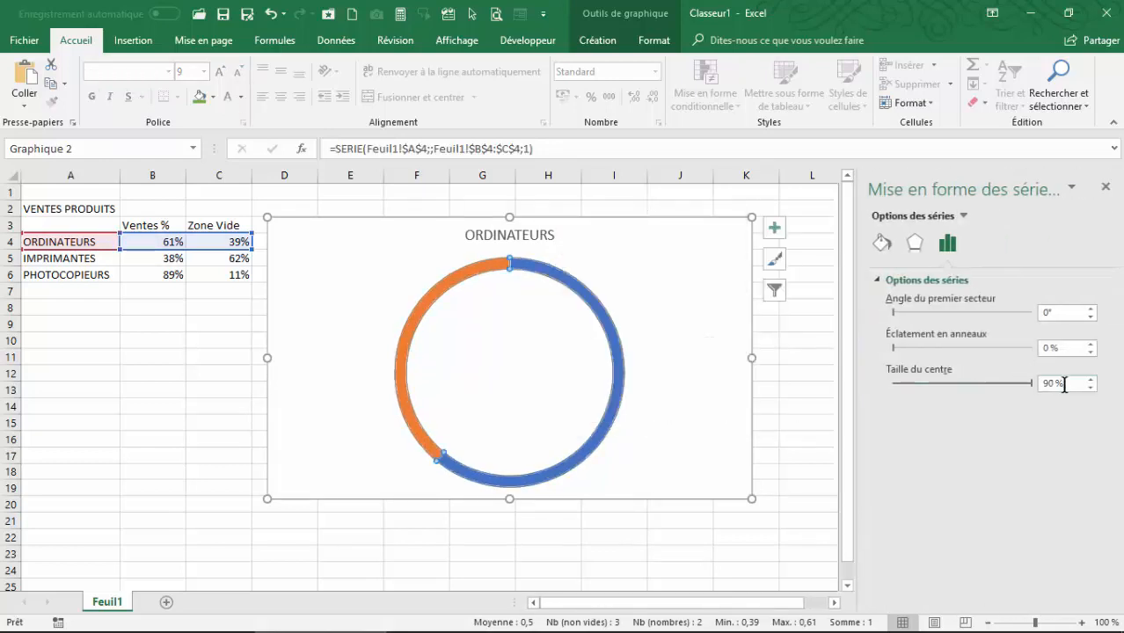
left_click_drag(1065, 385, 1001, 389)
type("85")
key("Return")
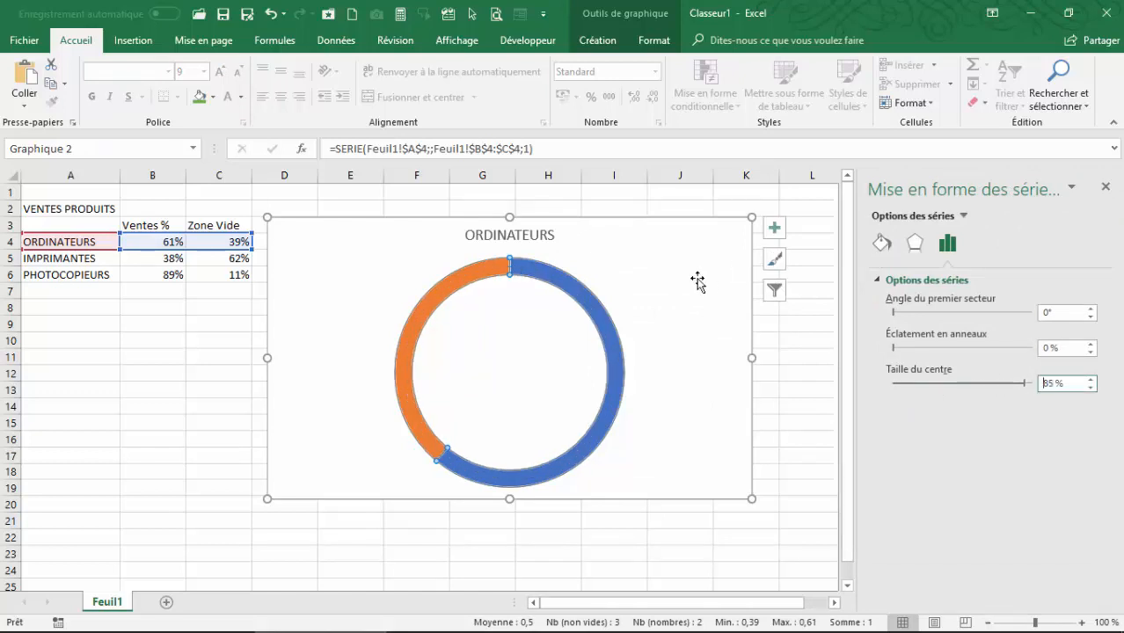
left_click(576, 284)
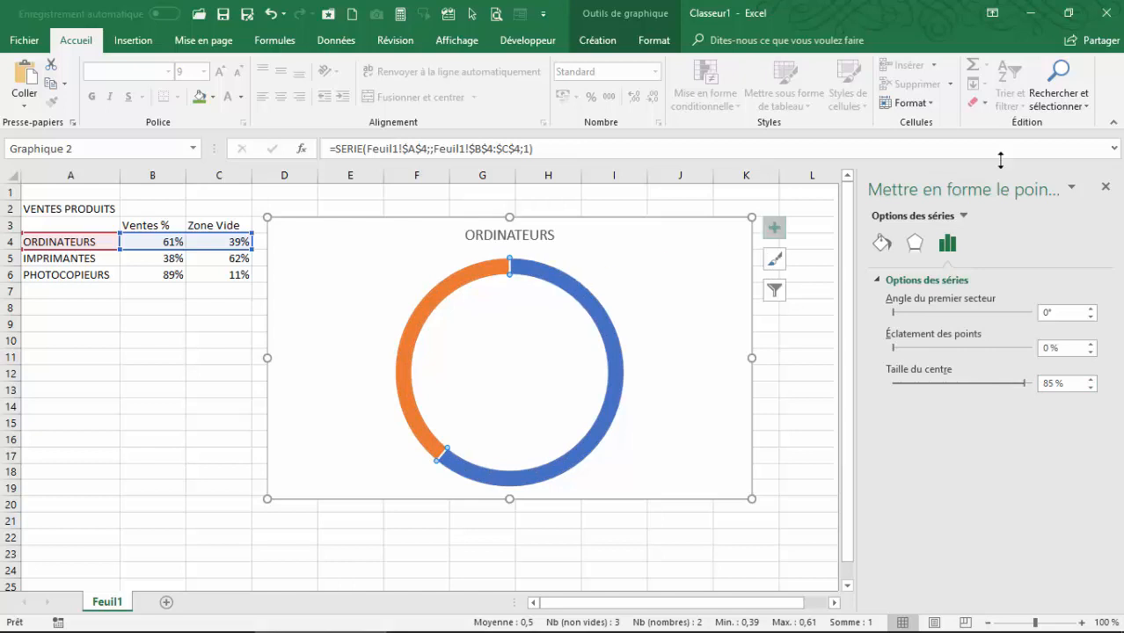
left_click(1106, 187)
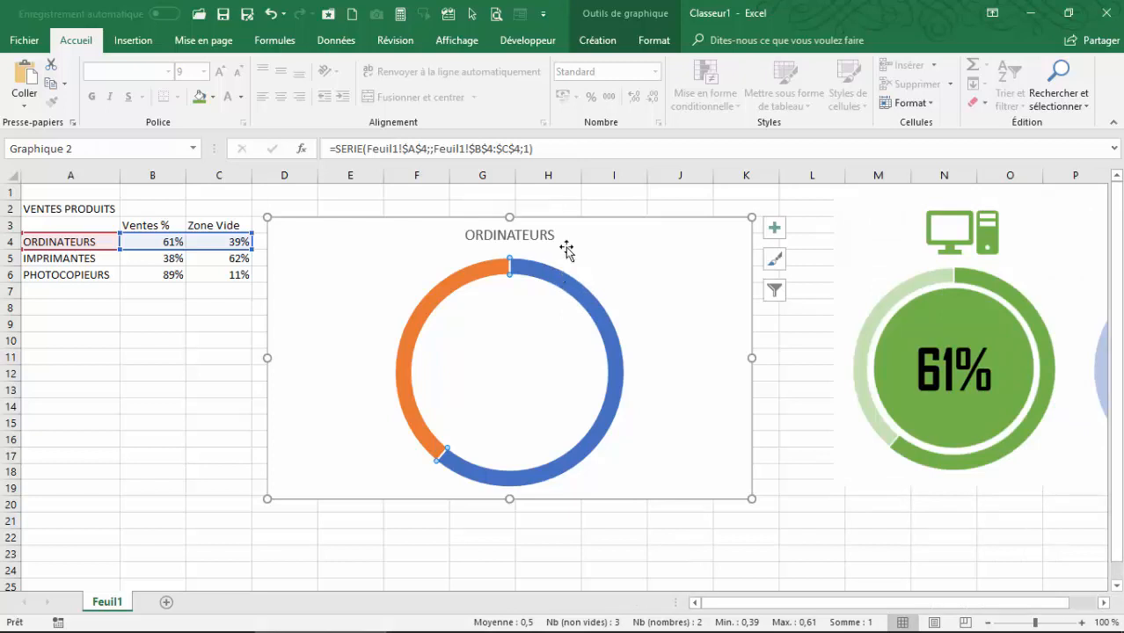
- Fill the 61% segment of the ORDINATEURS doughnut with green
left_click(647, 44)
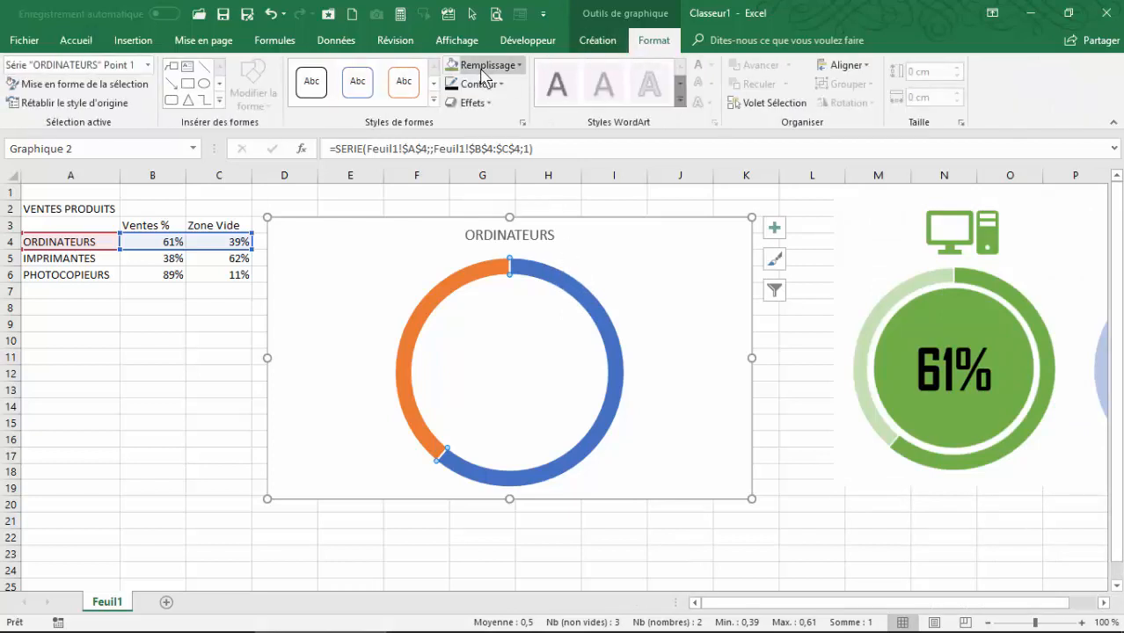
left_click(451, 66)
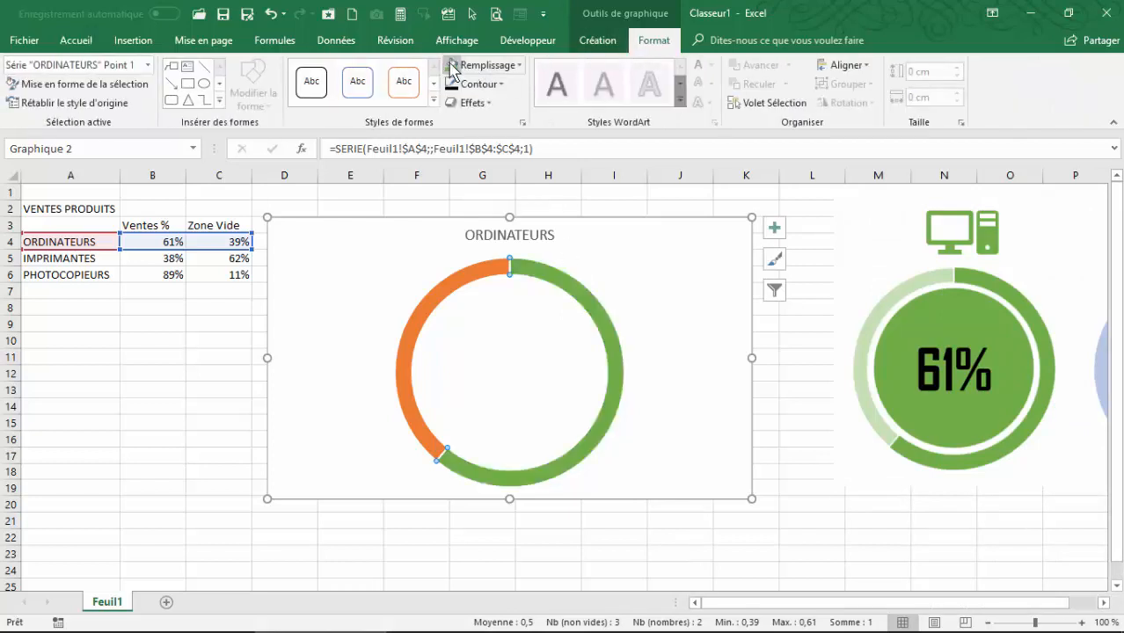
double_click(442, 287)
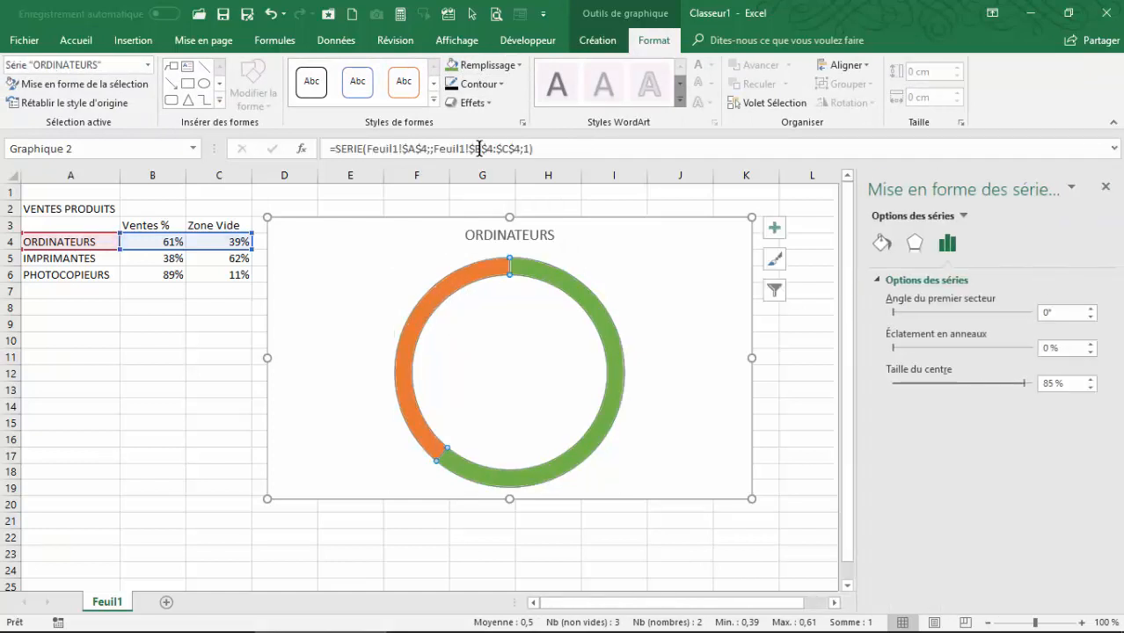
left_click(519, 65)
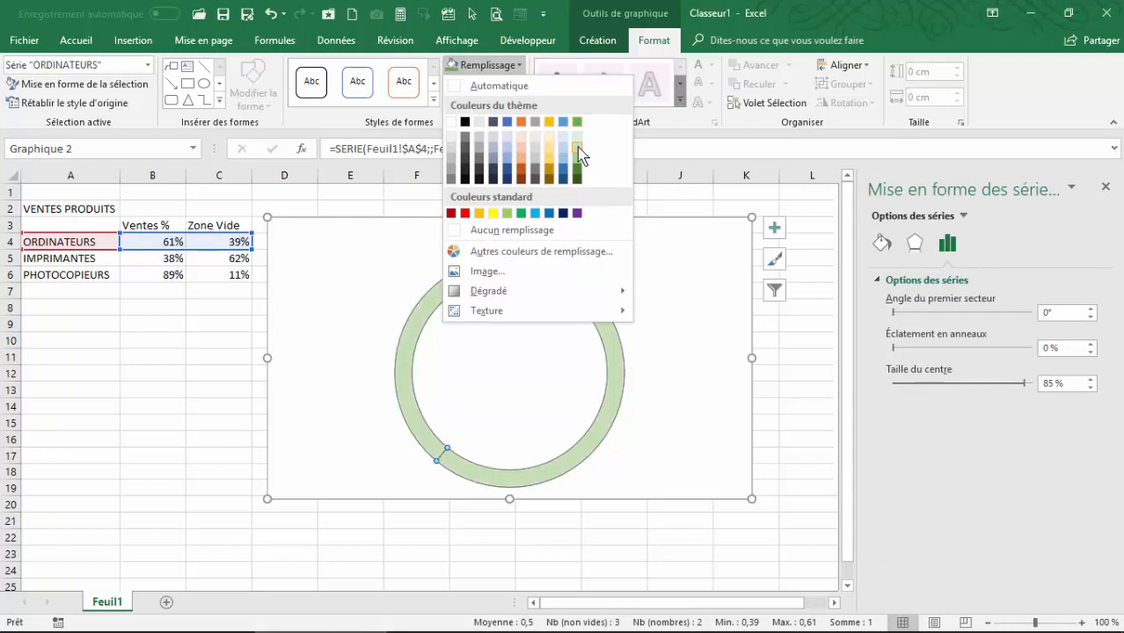
left_click(420, 319)
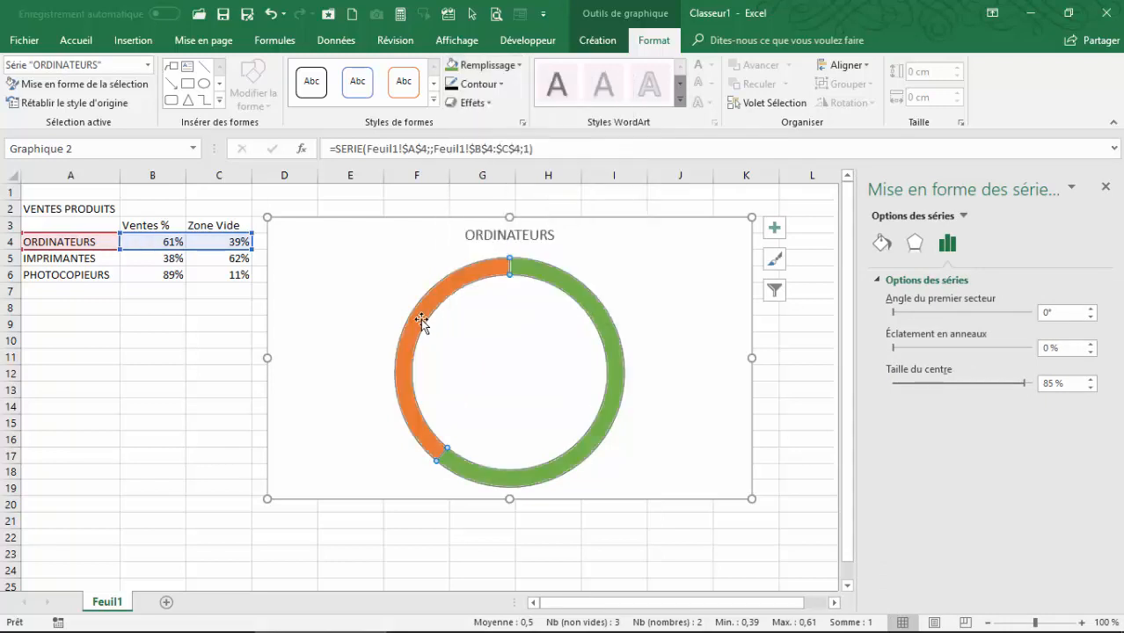
left_click(515, 327)
left_click(519, 283)
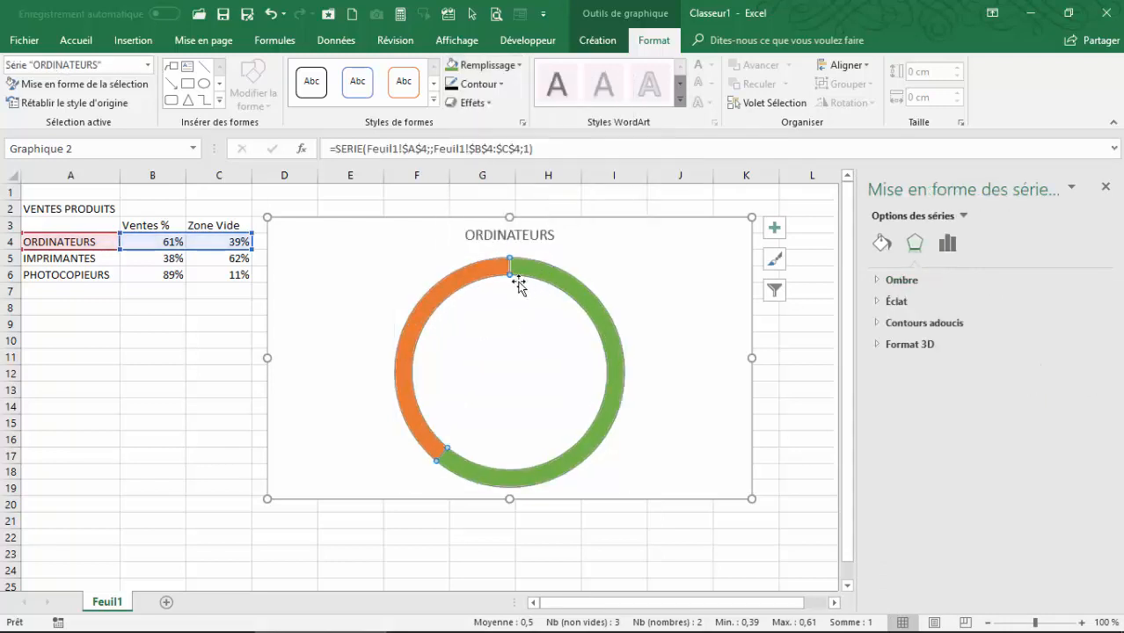
- Fill only the remaining 39% segment of the ORDINATEURS doughnut with light green, and close the formatting pane
left_click(449, 292)
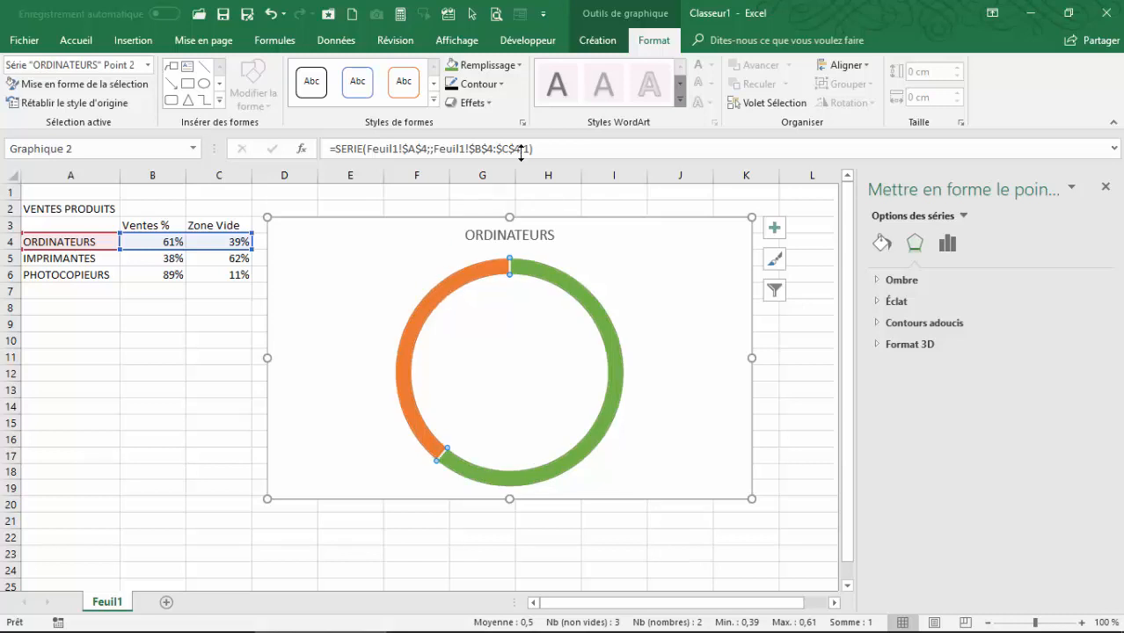
left_click(515, 66)
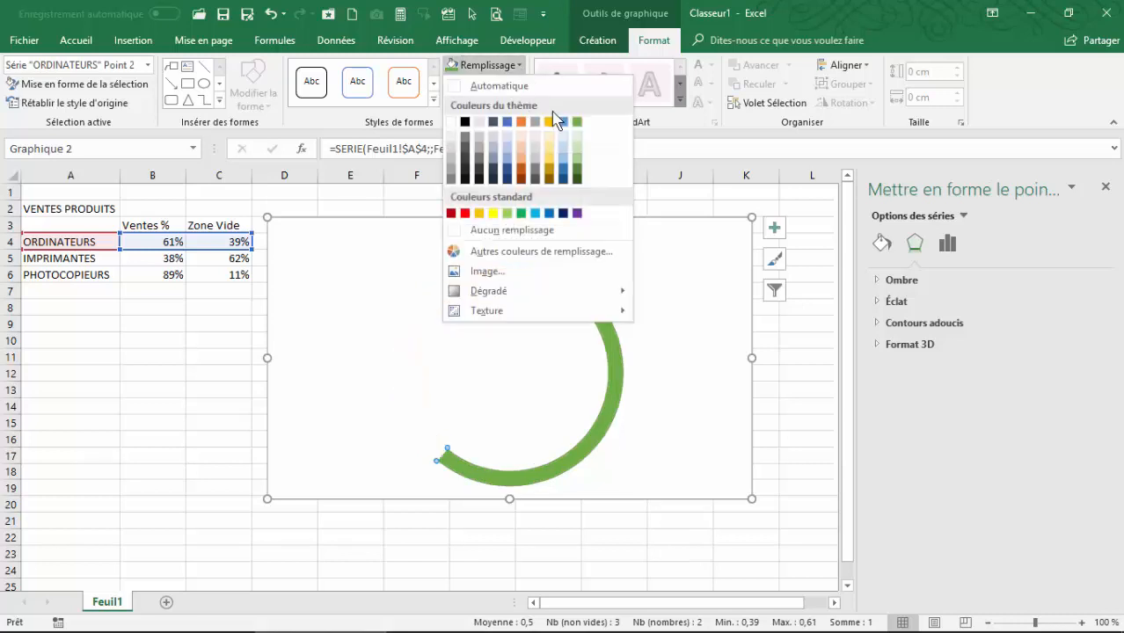
left_click(577, 139)
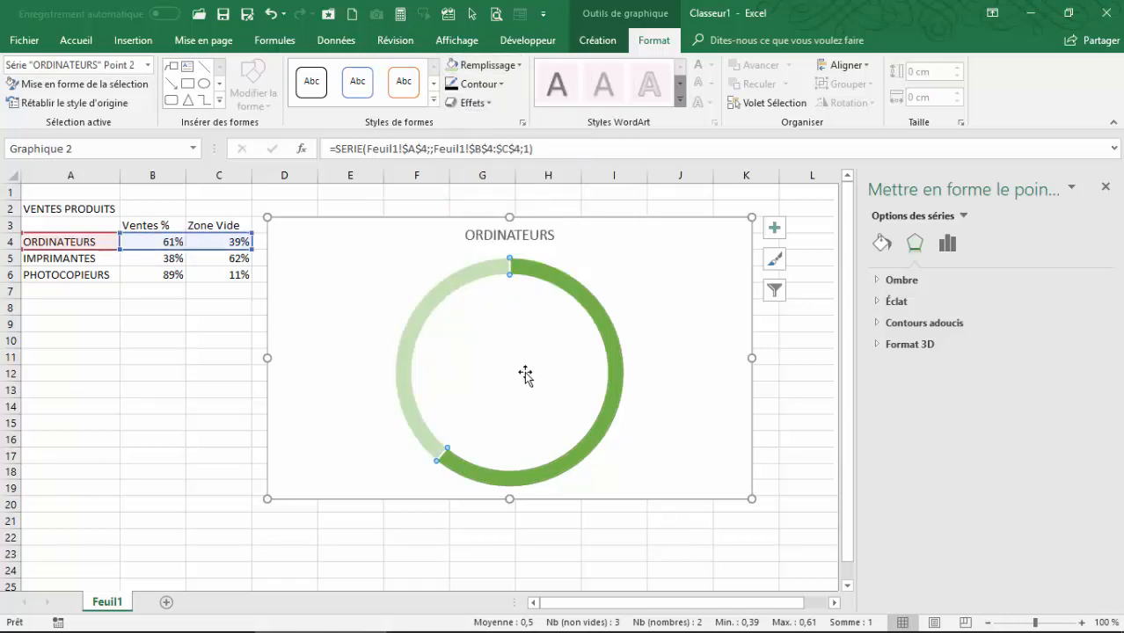
left_click(1105, 186)
left_click(426, 266)
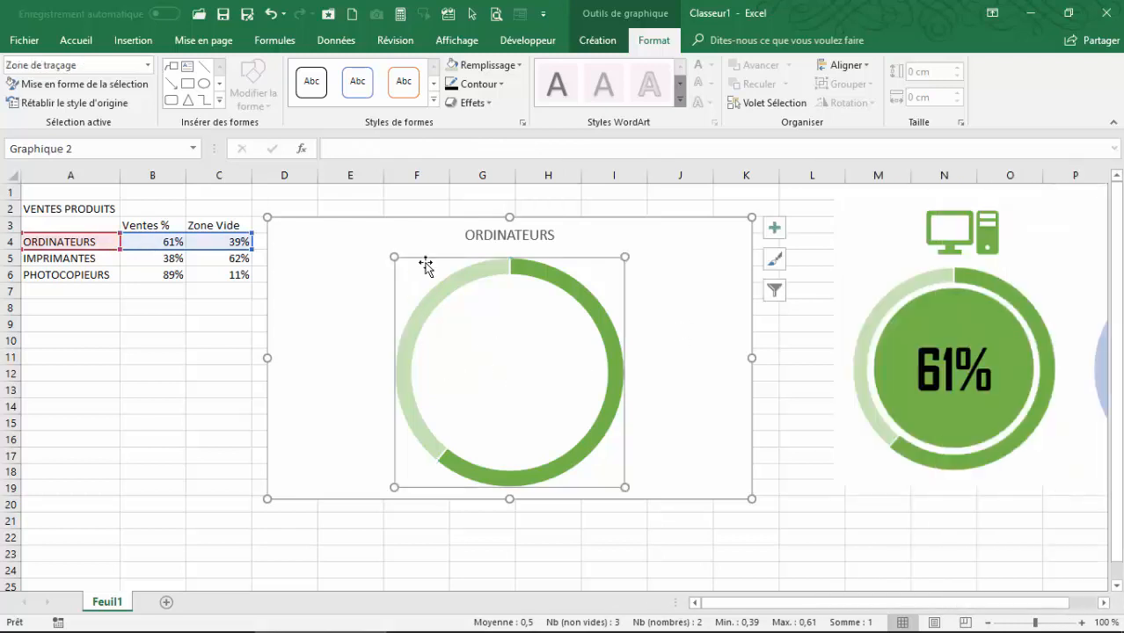
- Draw a circle and fit it inside the ORDINATEURS doughnut's hole at about 5.9 cm in diameter
left_click(204, 84)
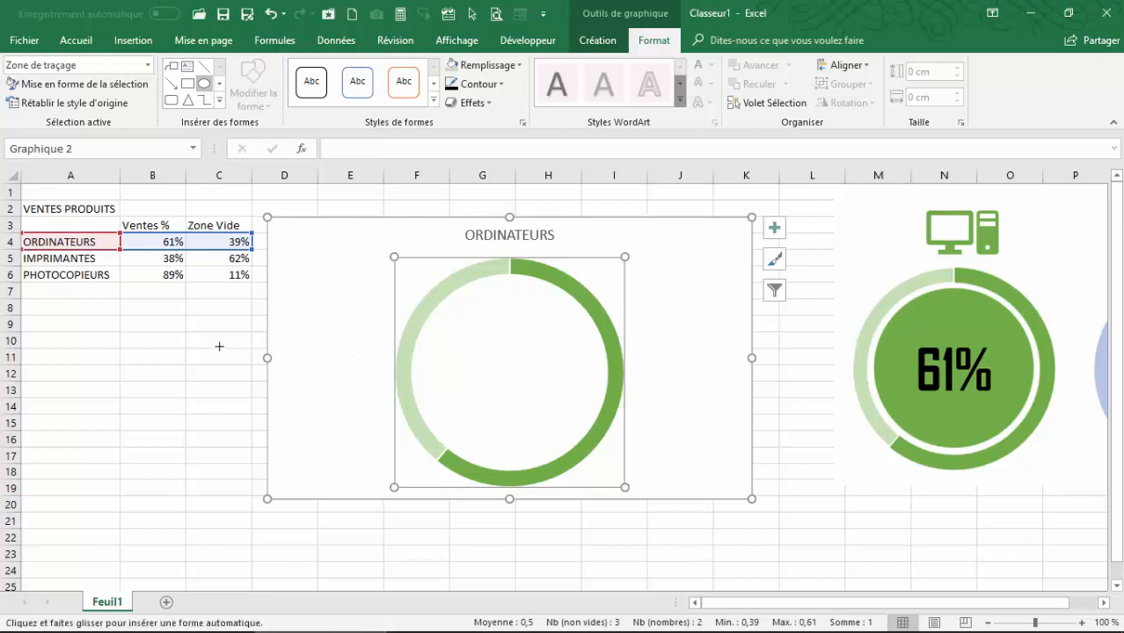
left_click_drag(84, 353, 211, 543)
left_click_drag(191, 485, 519, 406)
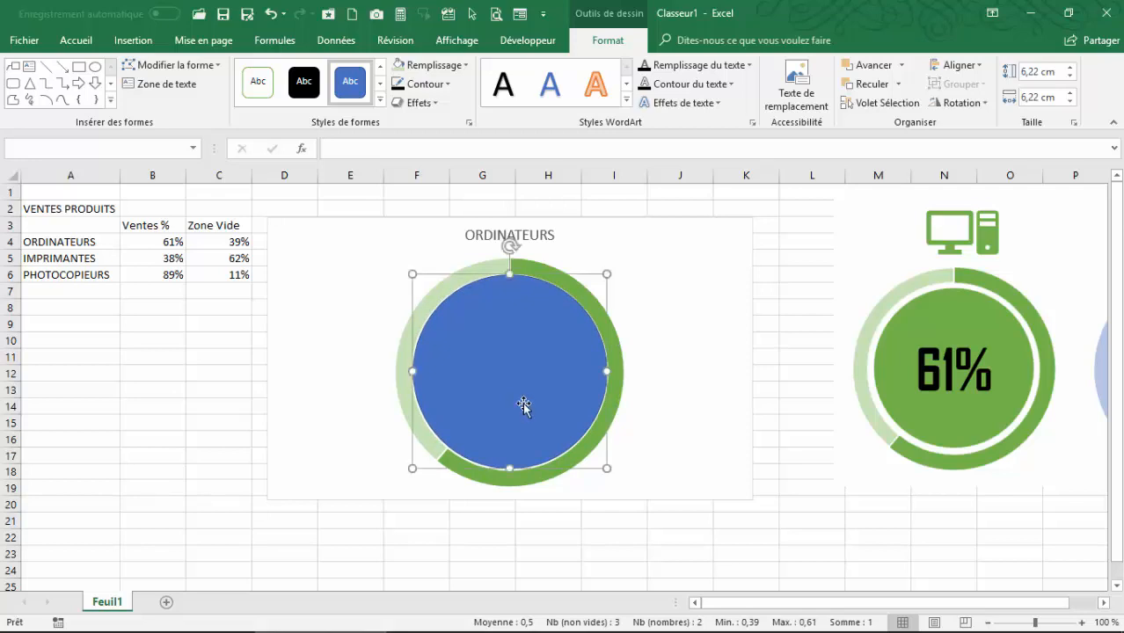
left_click_drag(606, 274, 597, 284)
left_click_drag(531, 365, 535, 361)
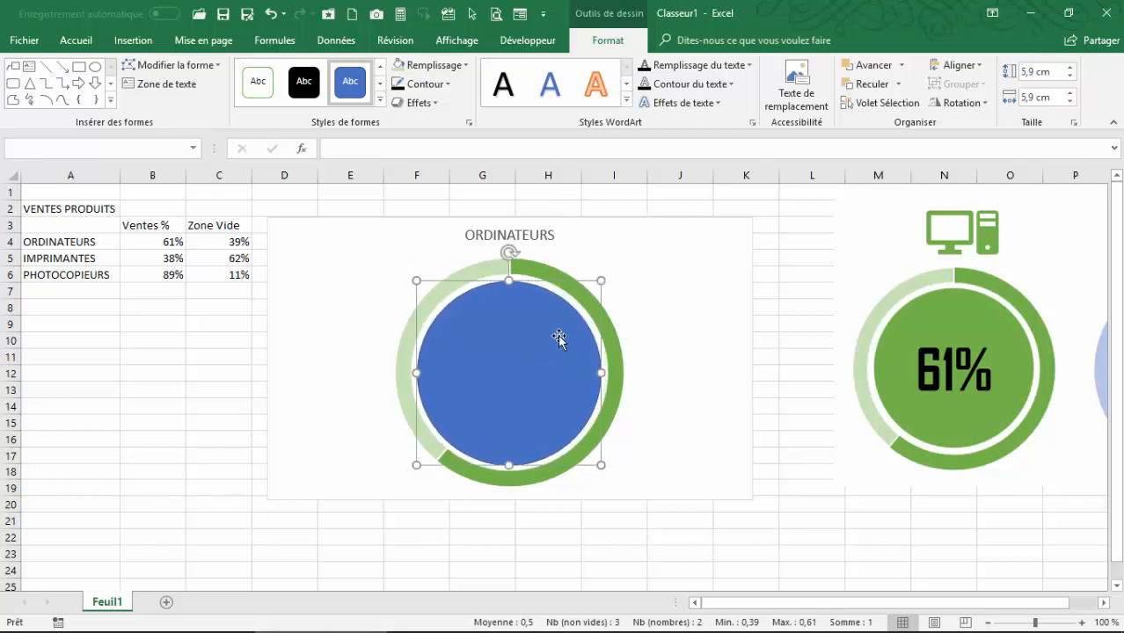
- Align the circle and the ORDINATEURS chart with each other using Centrer and Aligner au milieu
left_click(563, 223, "shift")
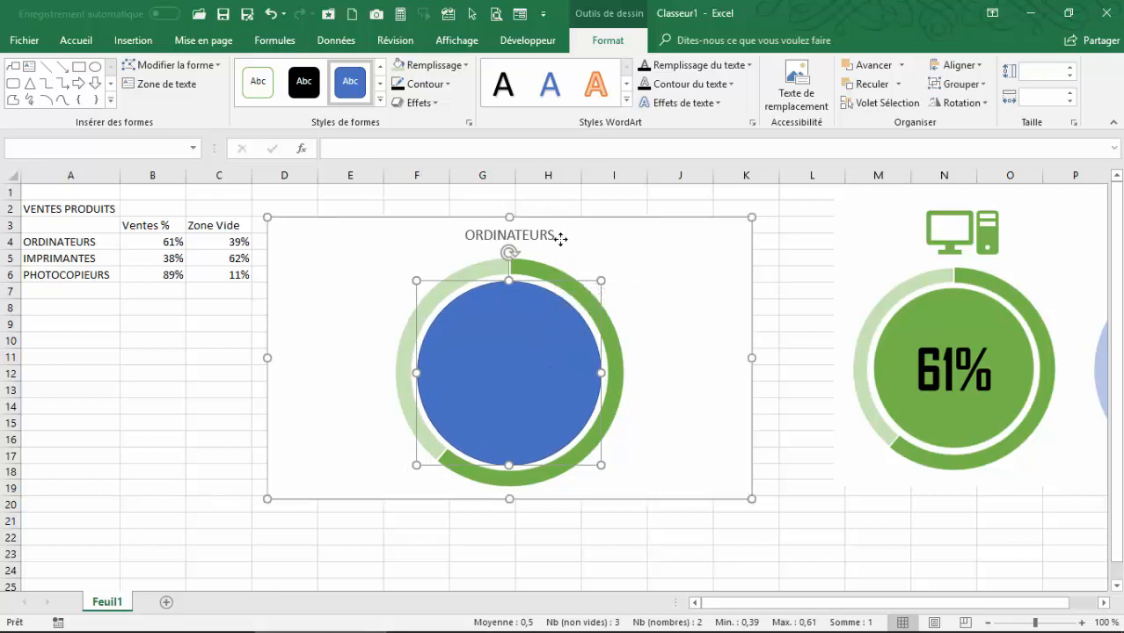
left_click(962, 66)
left_click(971, 106)
left_click(962, 65)
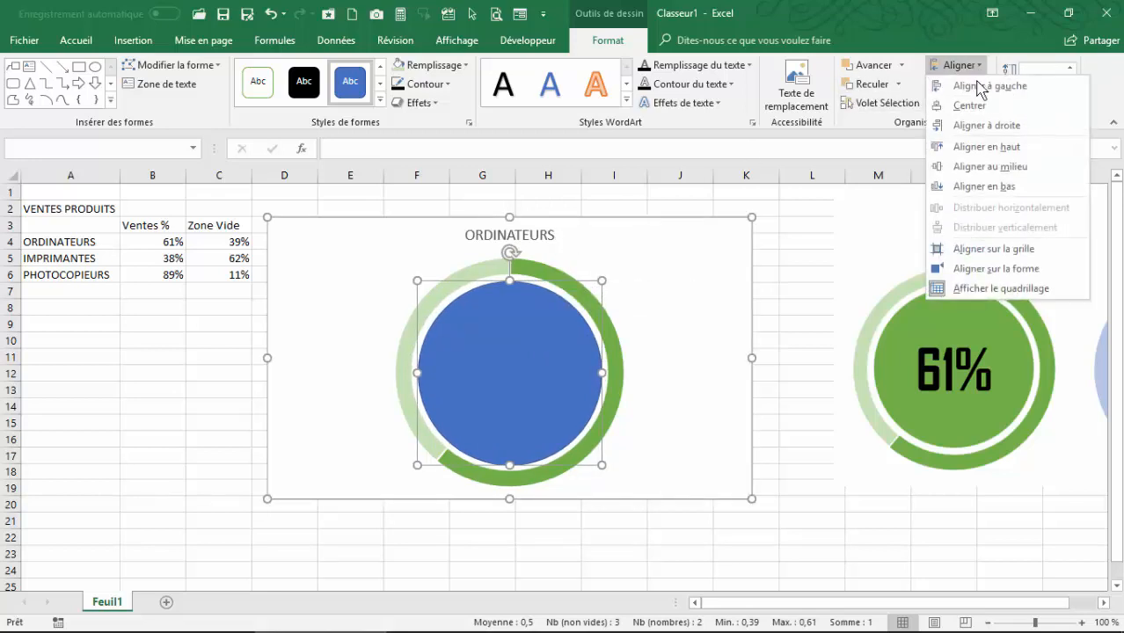
left_click(994, 166)
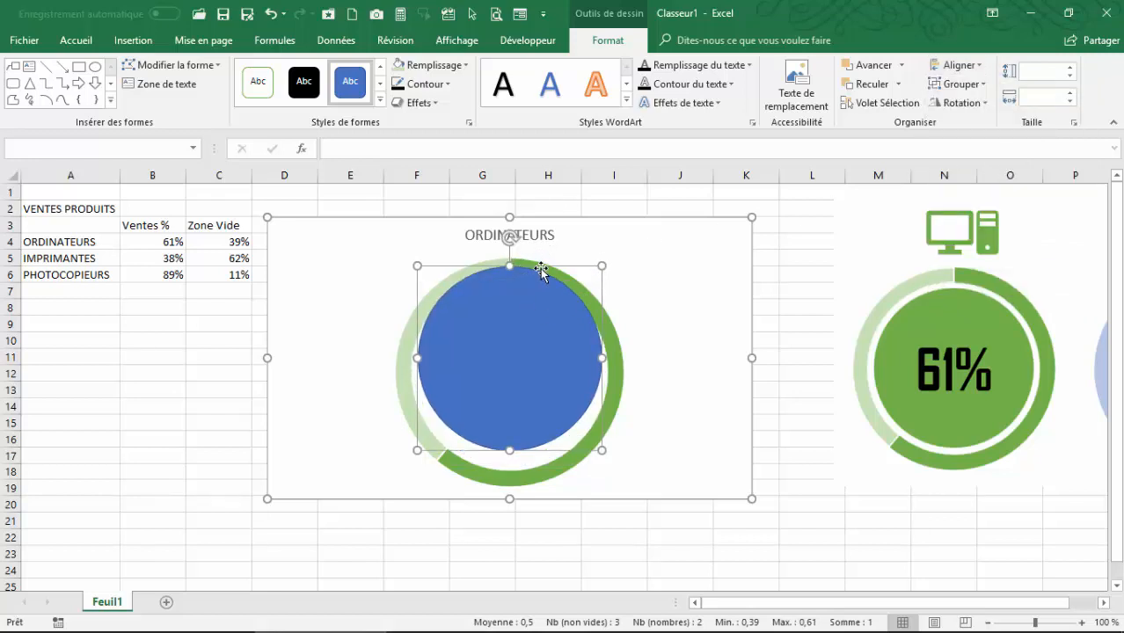
- Reposition the ORDINATEURS chart and the circle so the circle sits inside the doughnut's hole
left_click_drag(541, 270, 541, 270)
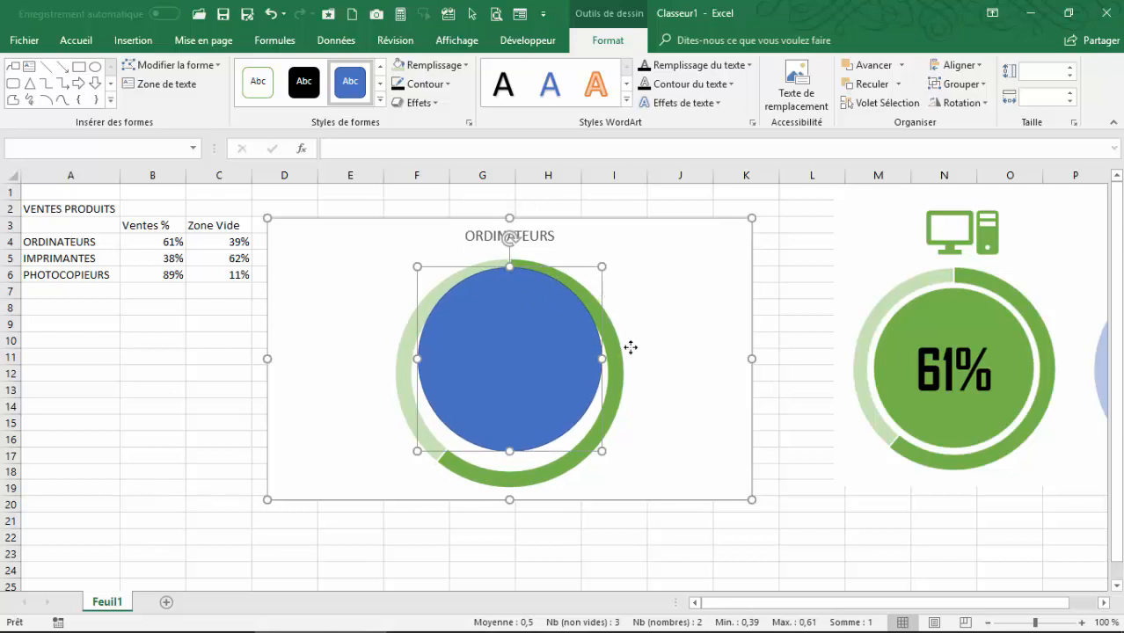
left_click(230, 357)
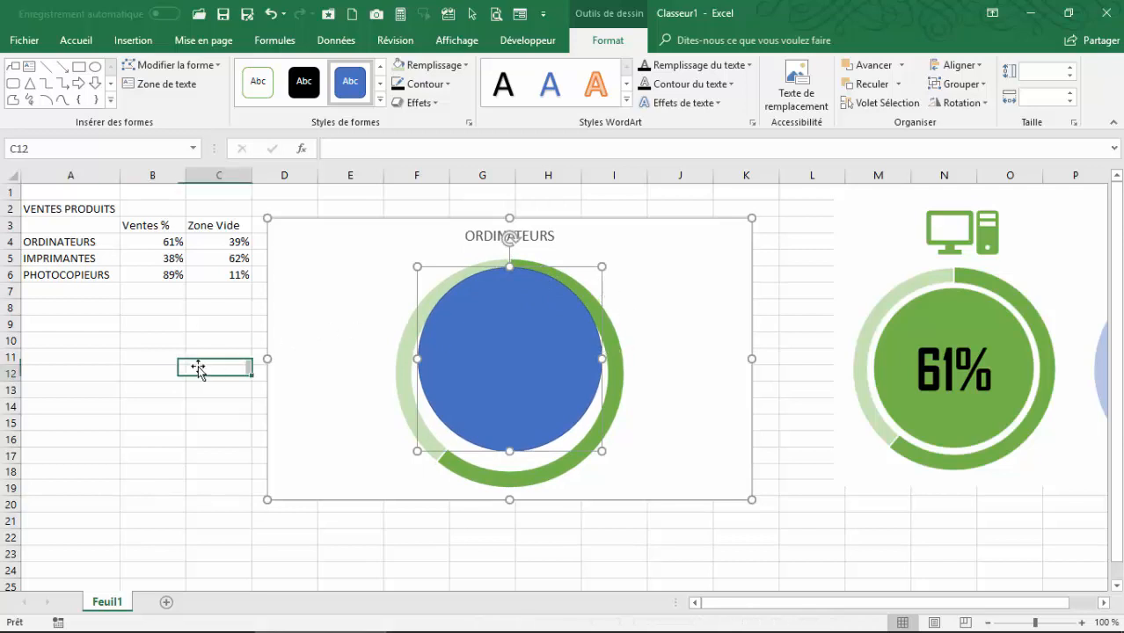
left_click(527, 338)
left_click(618, 372)
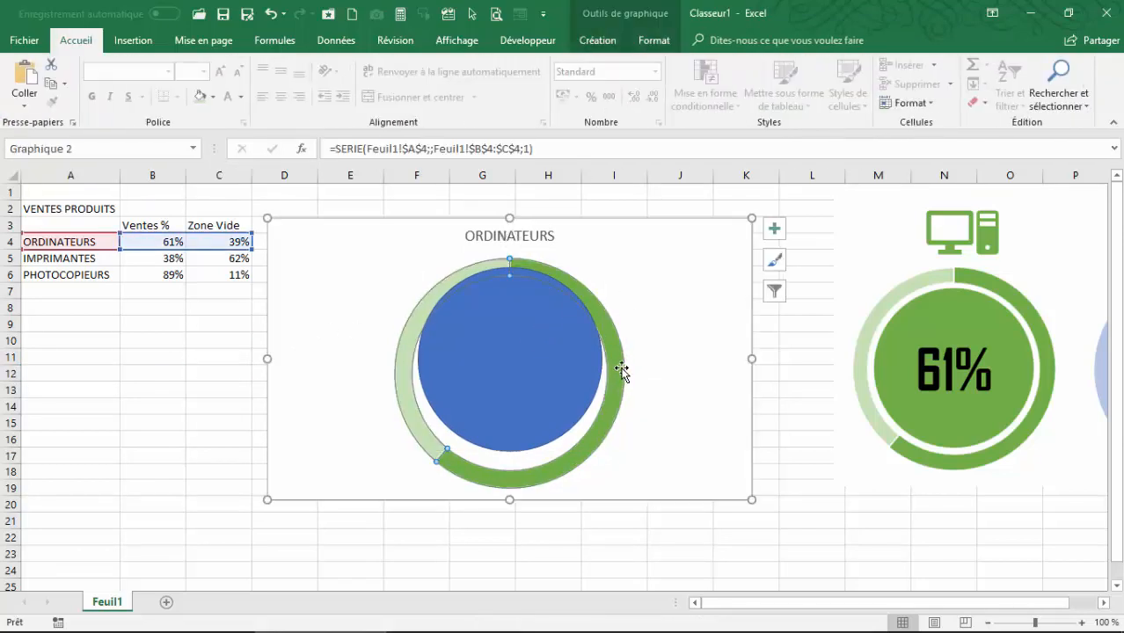
left_click(615, 279)
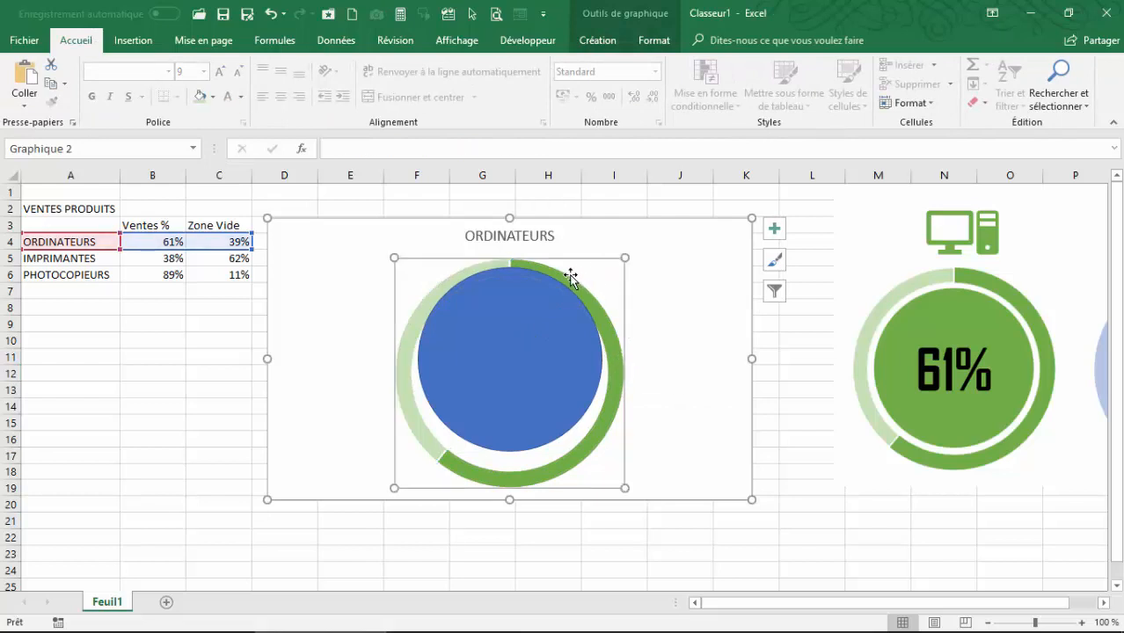
left_click(531, 345)
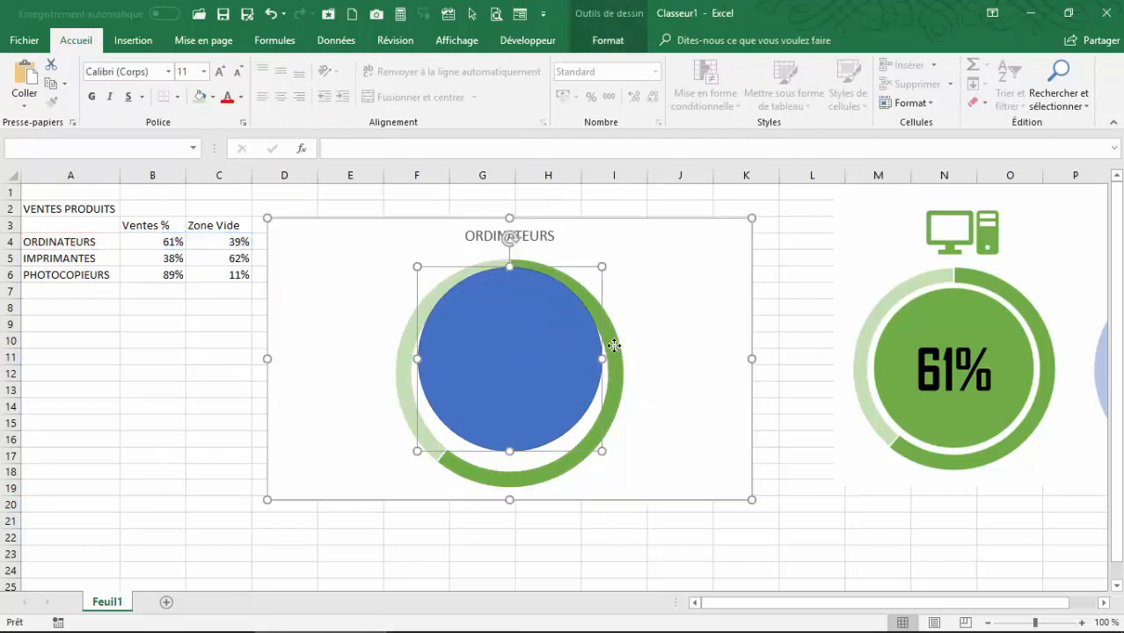
left_click_drag(512, 351, 494, 380)
left_click(205, 400)
- Nudge the circle slightly downward to centre it within the doughnut ring
left_click(472, 364)
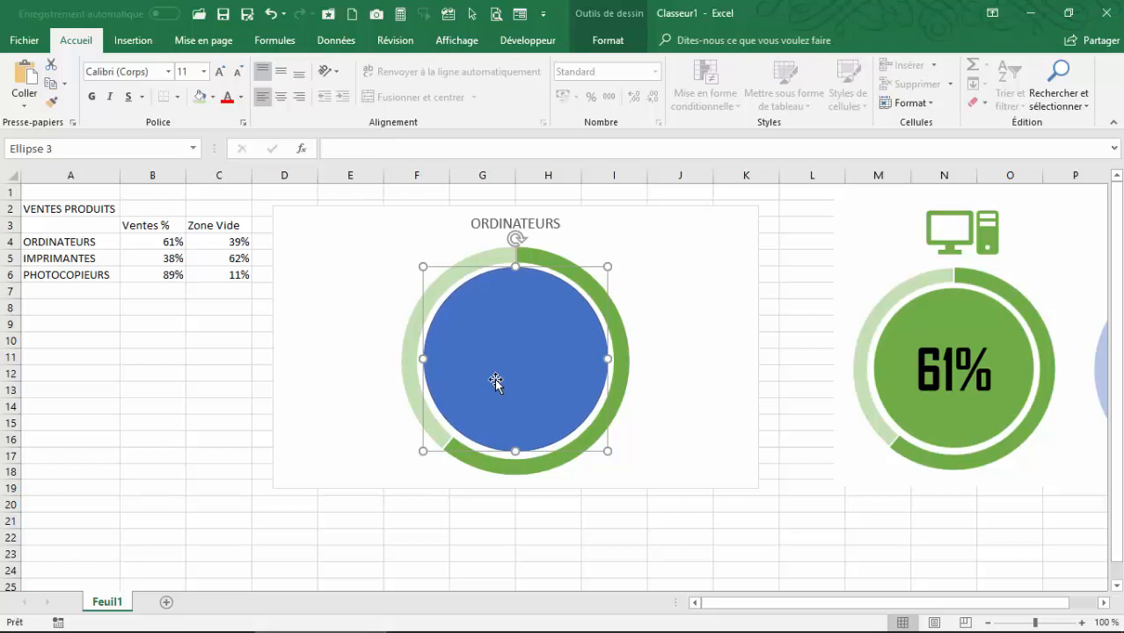
key("Down")
key("Down")
key("Down")
key("Right")
key("Left")
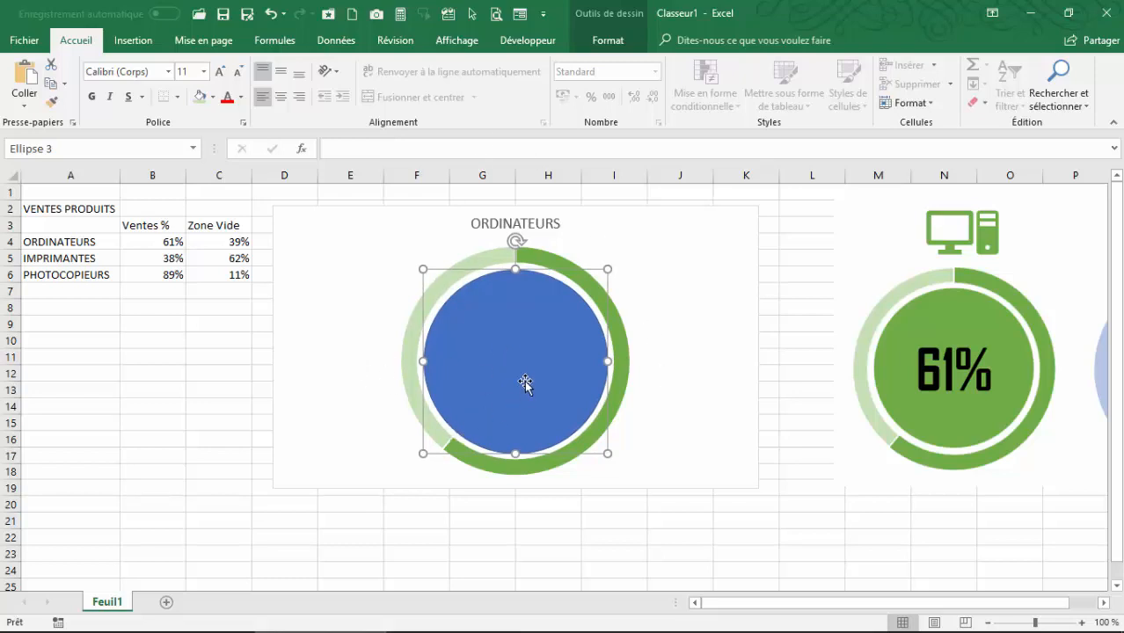
- Fill the central circle with the same green as the 61% segment and remove its outline
left_click(617, 41)
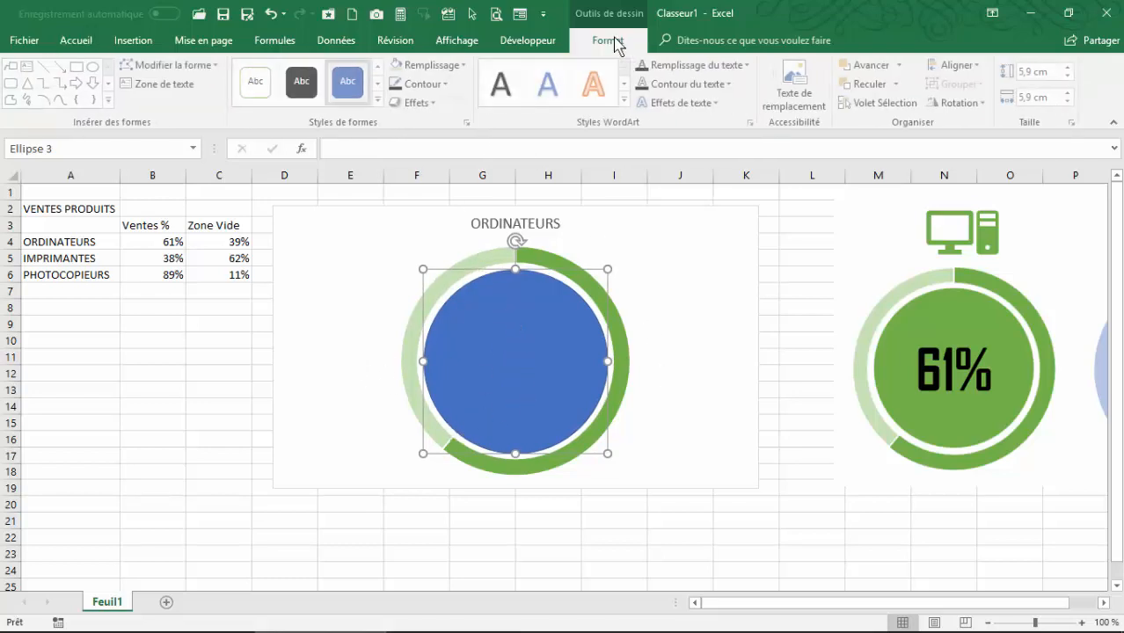
left_click(462, 66)
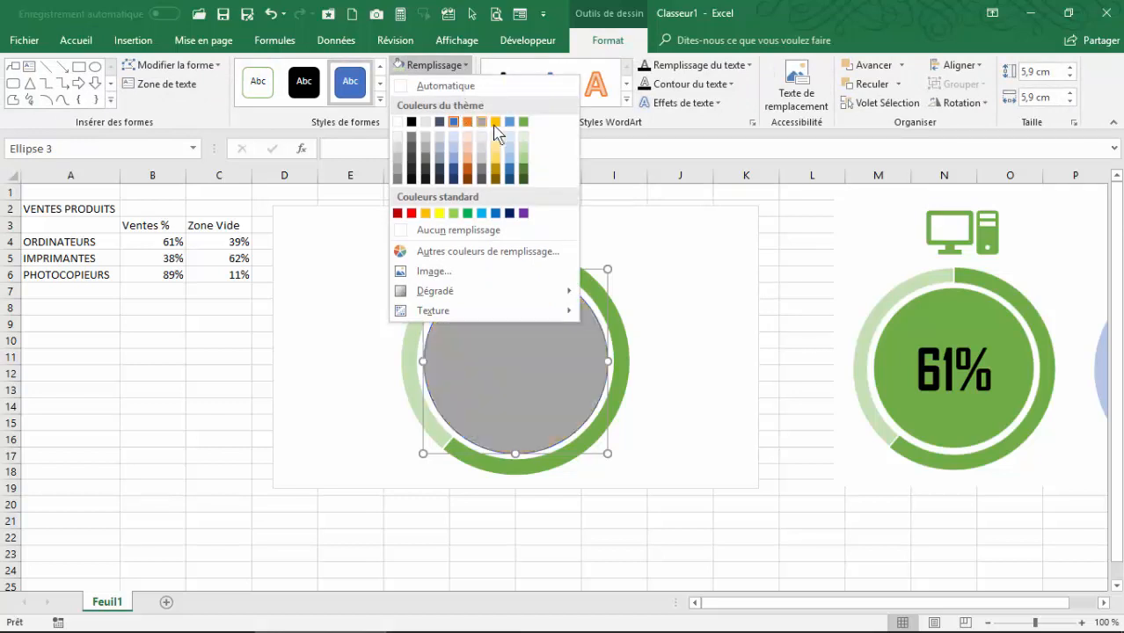
left_click(527, 121)
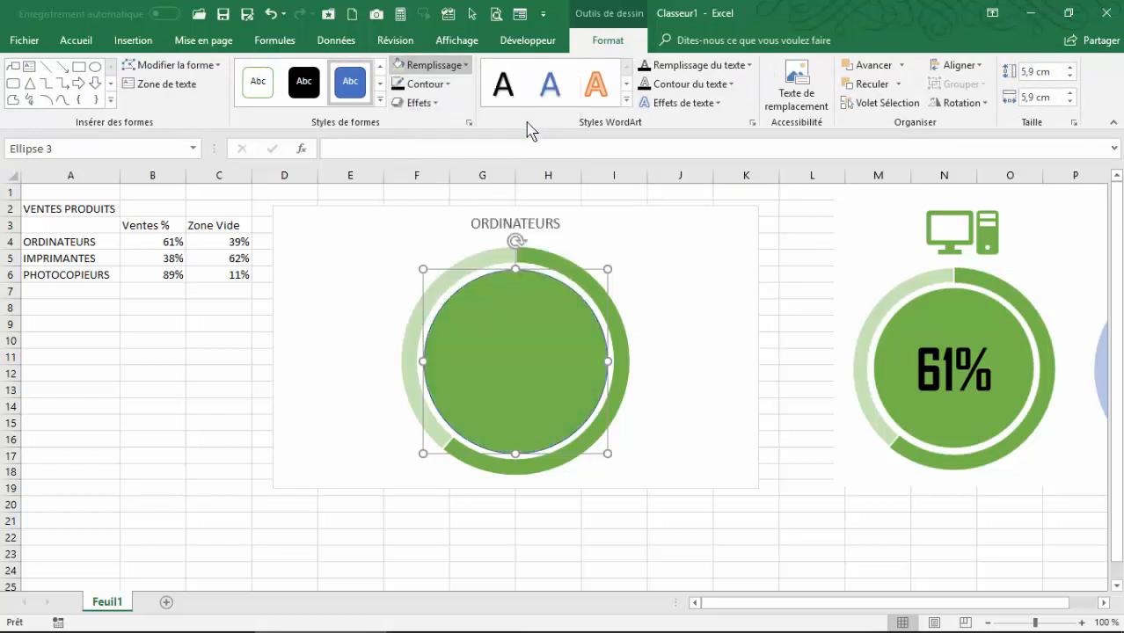
left_click(430, 84)
left_click(446, 250)
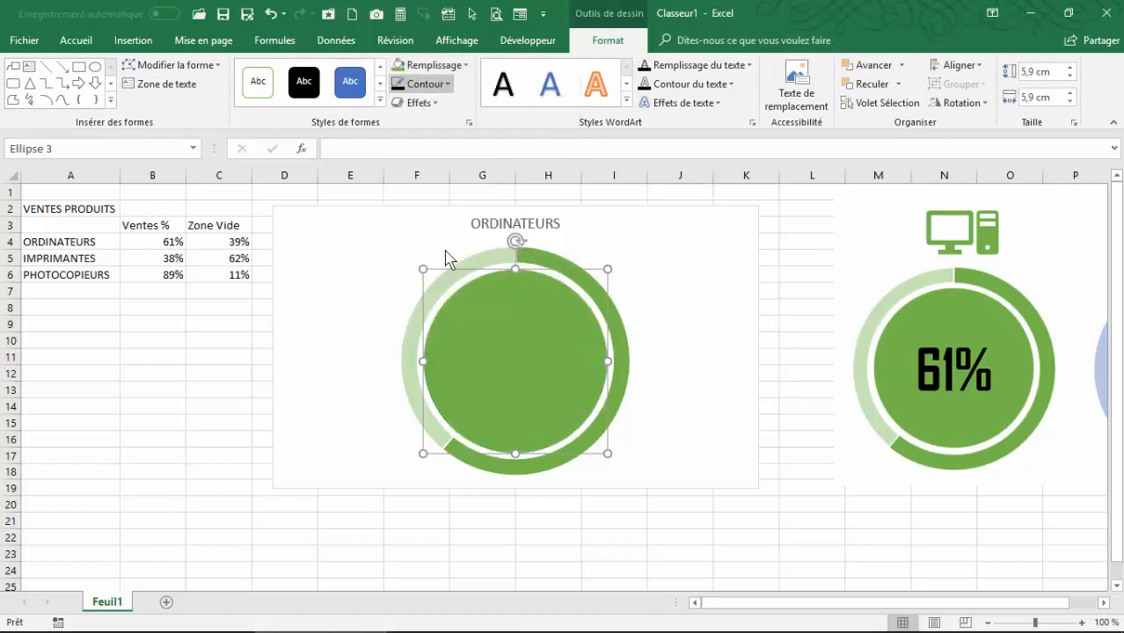
- Apply a centred outer shadow (Ombre, Externe) to the green circle
left_click(438, 103)
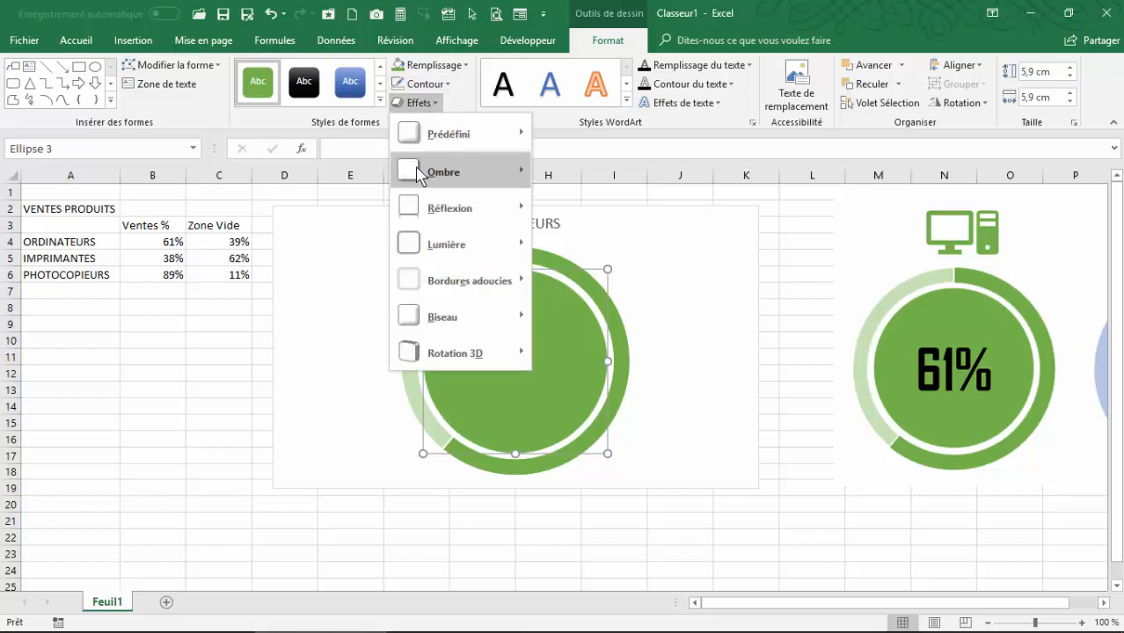
mouse_move(451, 171)
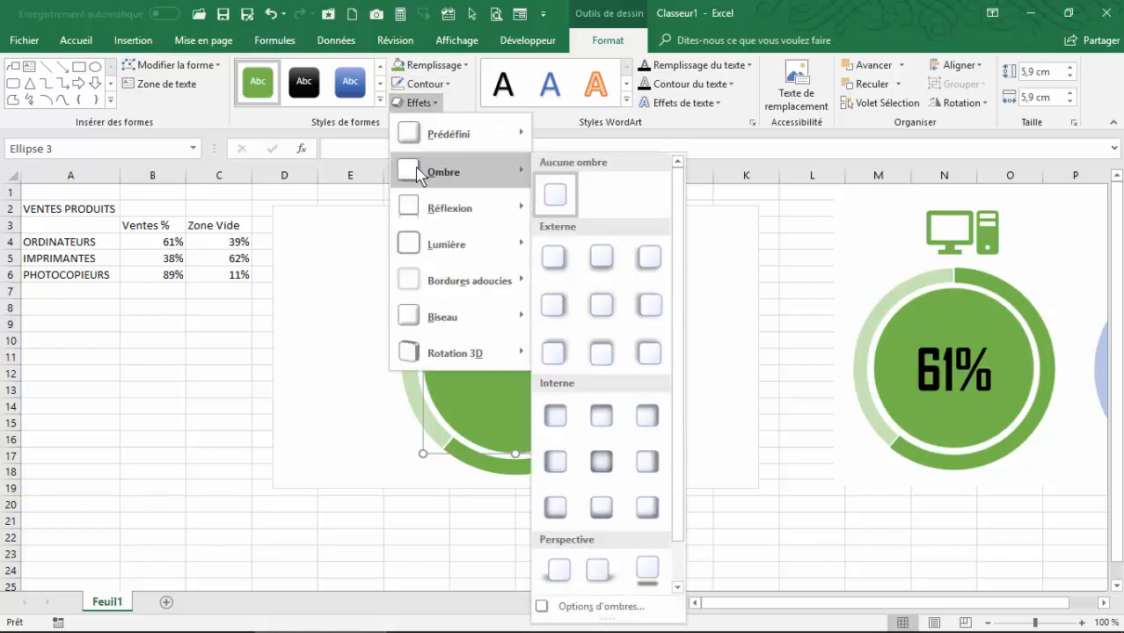
left_click(602, 308)
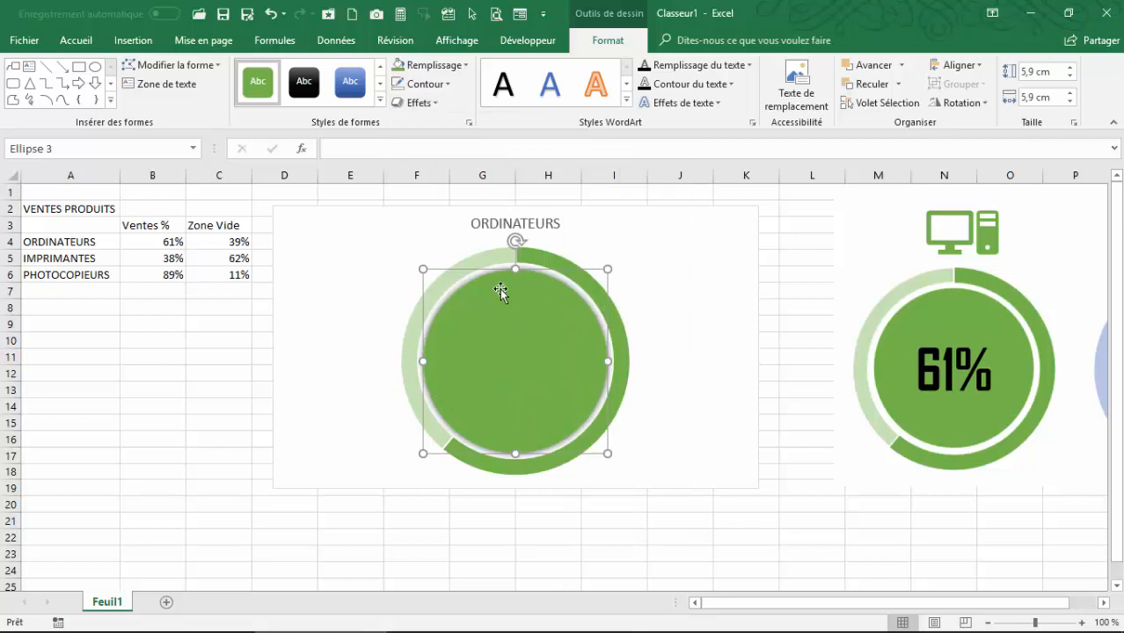
- Apply an outer shadow (Ombre, Externe) offset downward to the ORDINATEURS doughnut series
left_click(549, 257)
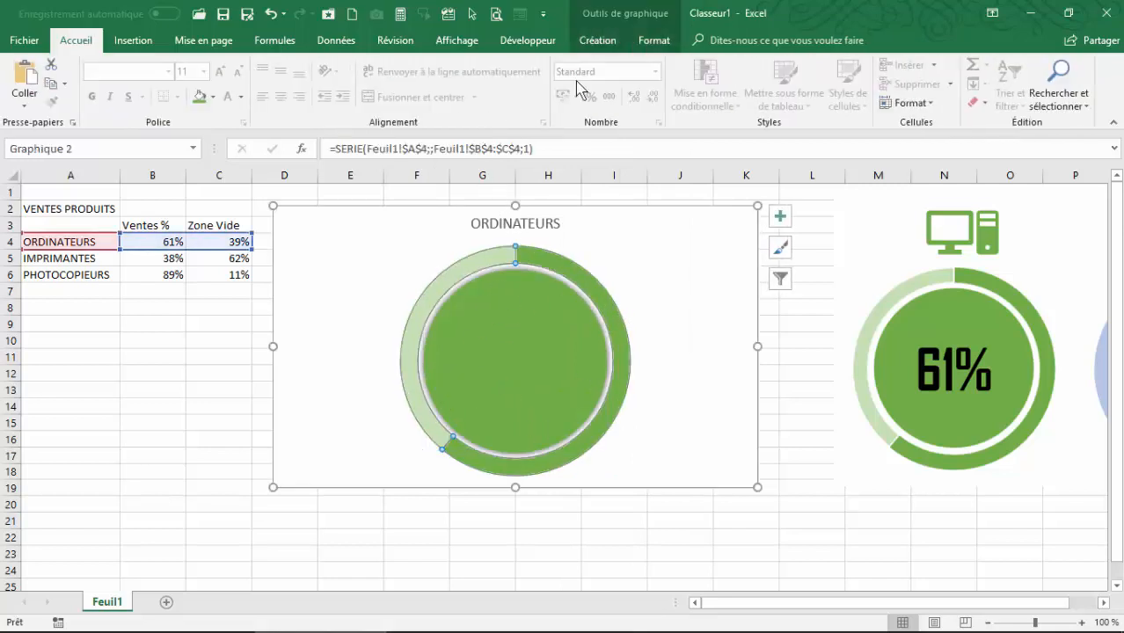
left_click(654, 40)
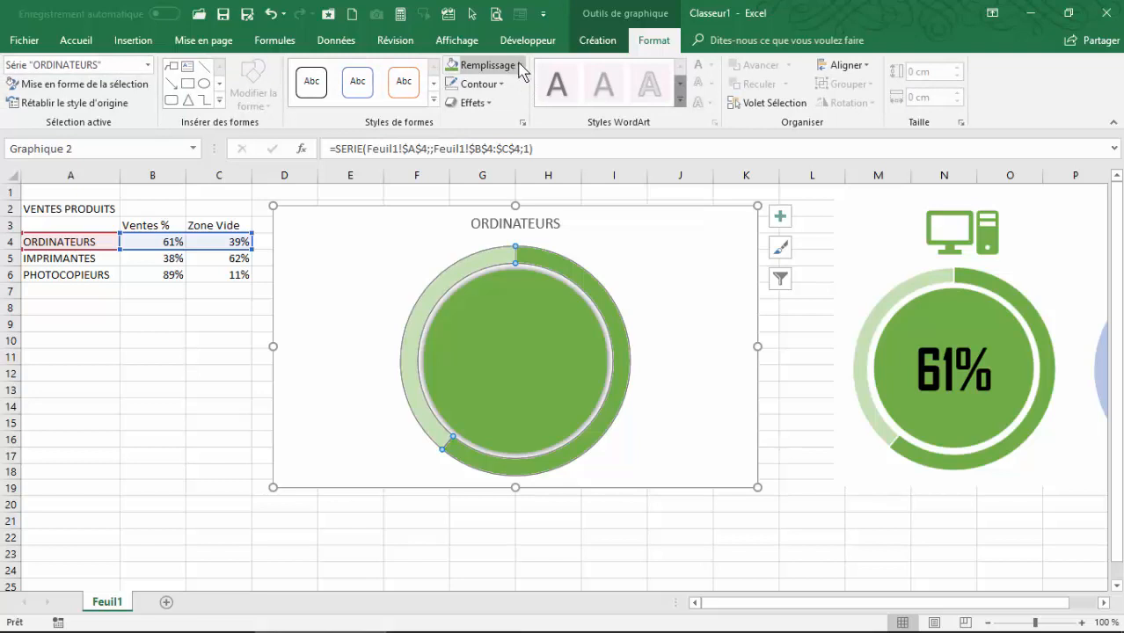
left_click(473, 102)
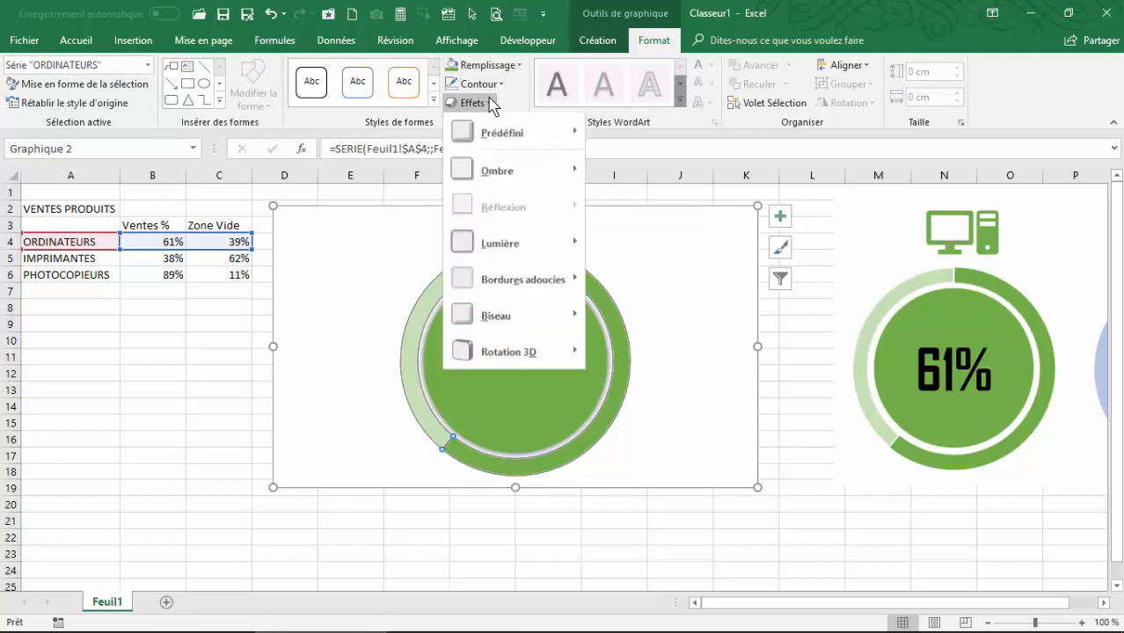
mouse_move(483, 171)
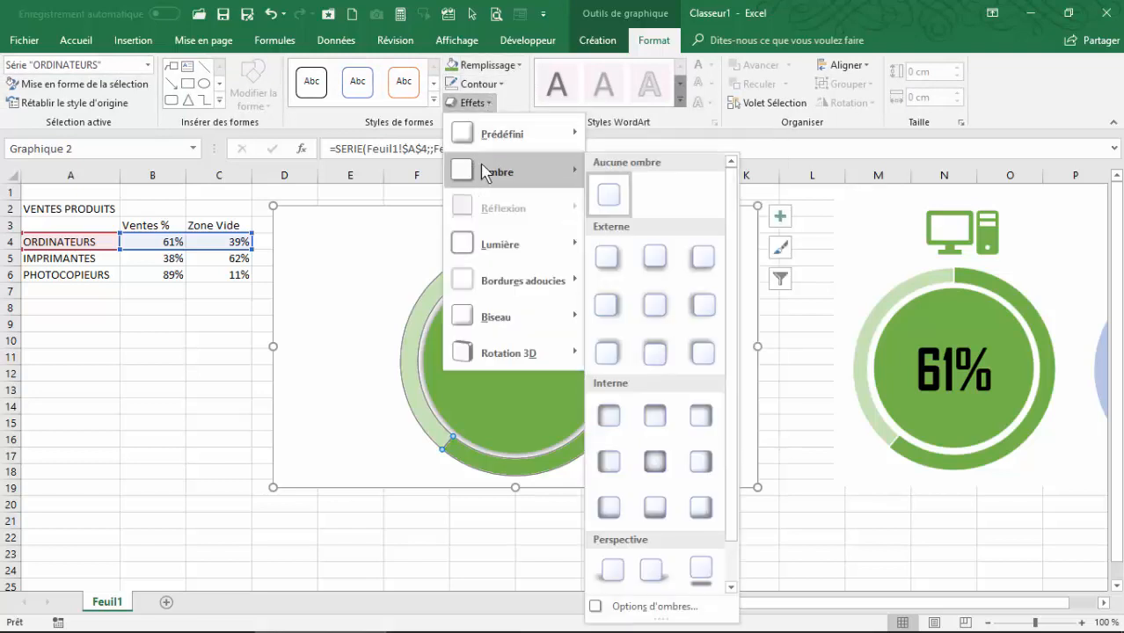
left_click(656, 256)
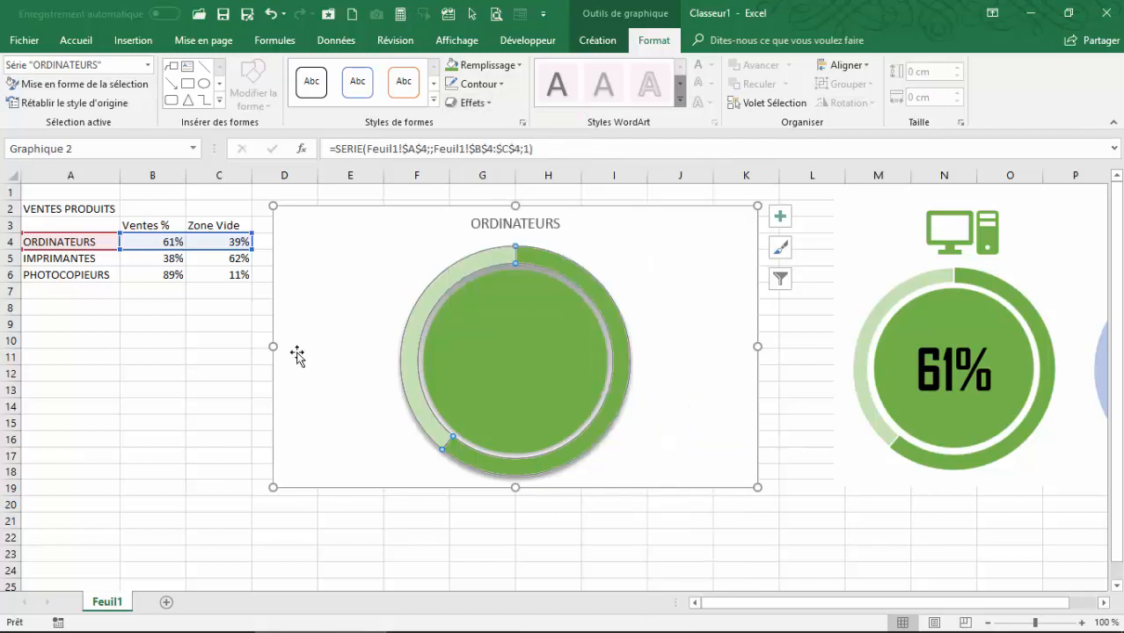
- Remove the shadow from the green central circle by applying Aucune ombre
left_click(155, 390)
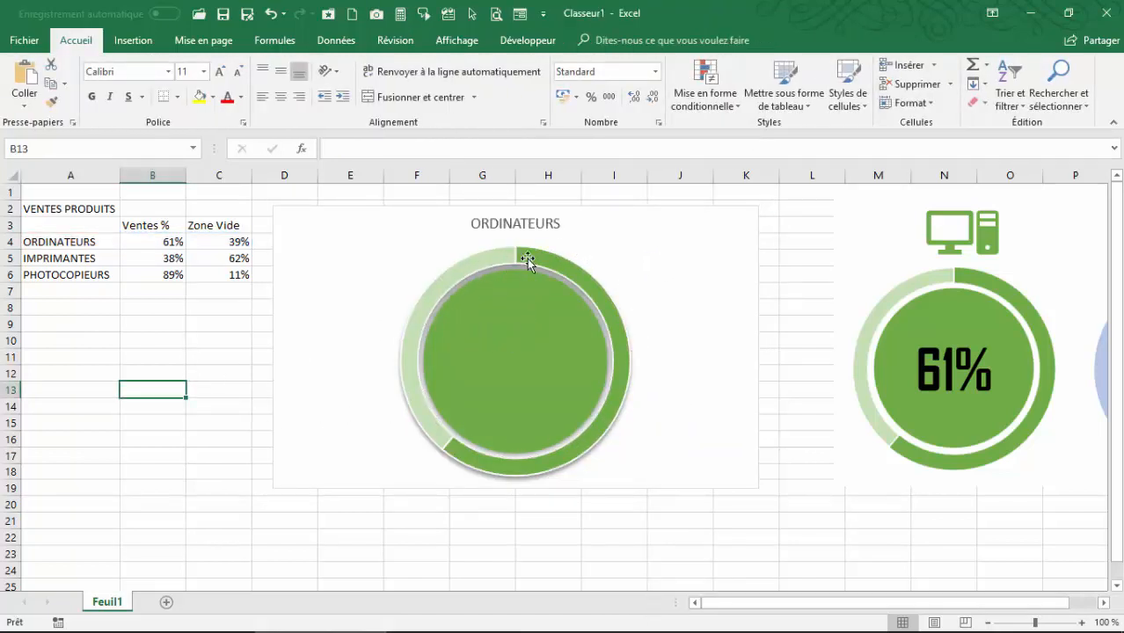
left_click(530, 327)
left_click(608, 40)
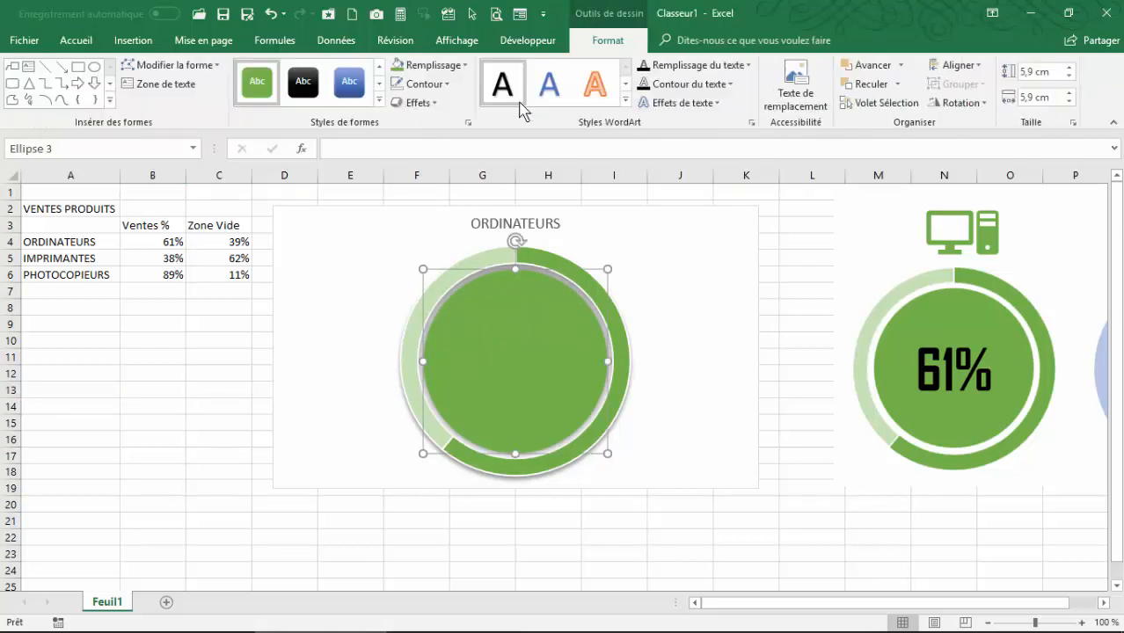
left_click(416, 102)
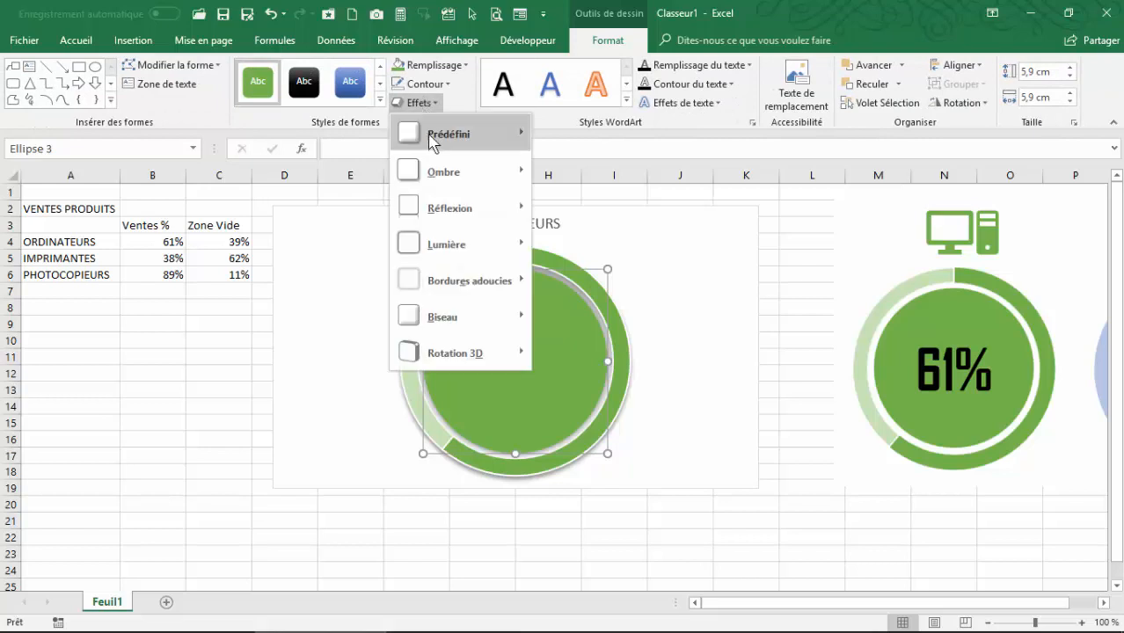
mouse_move(447, 181)
left_click(555, 194)
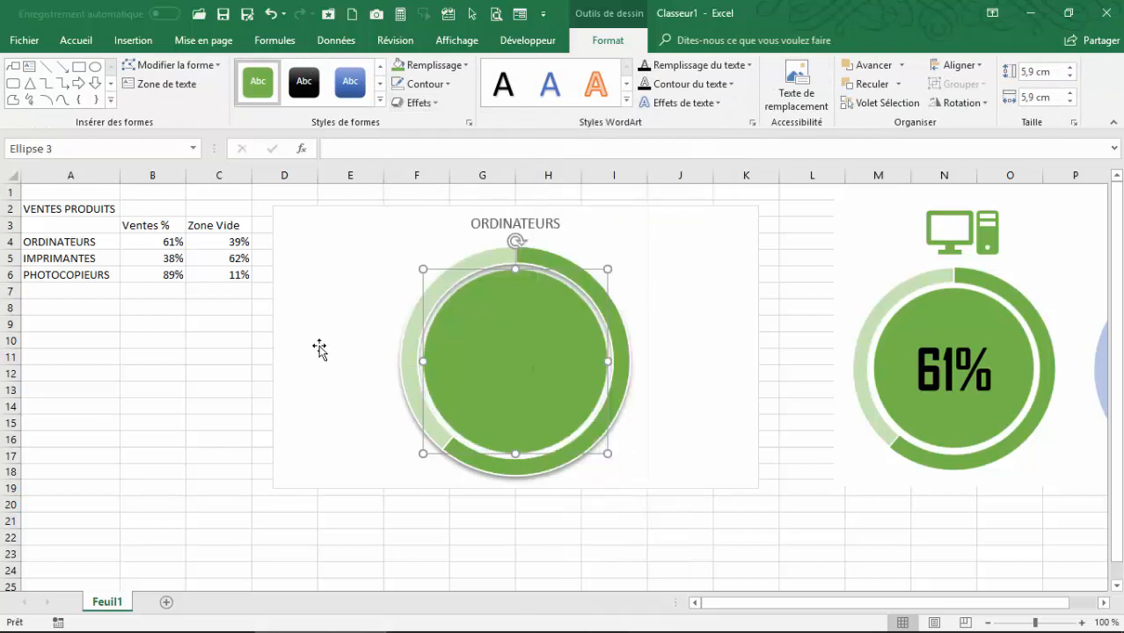
left_click(414, 382)
left_click(502, 336)
left_click(414, 102)
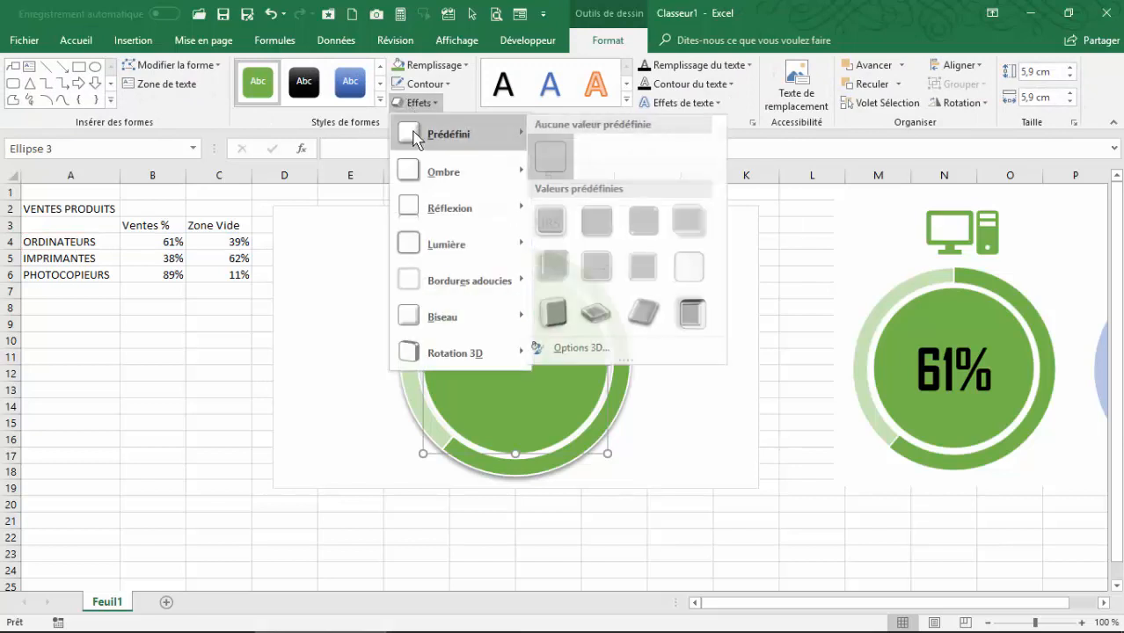
mouse_move(440, 189)
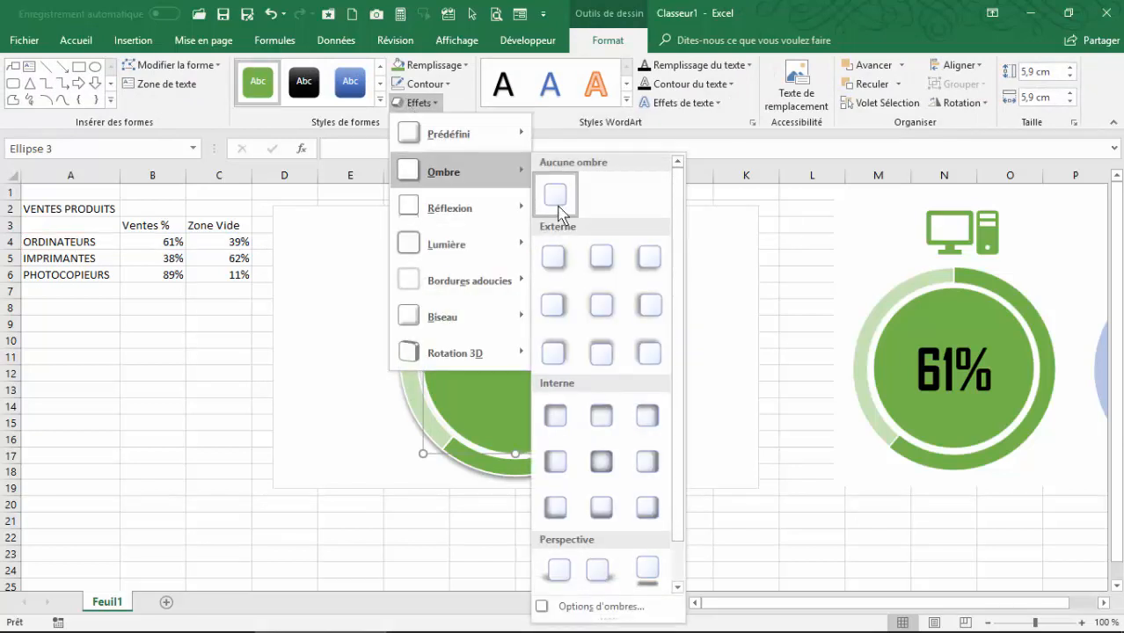
left_click(561, 200)
- Remove the shadow from the ORDINATEURS doughnut series by applying Aucune ombre
left_click(527, 283)
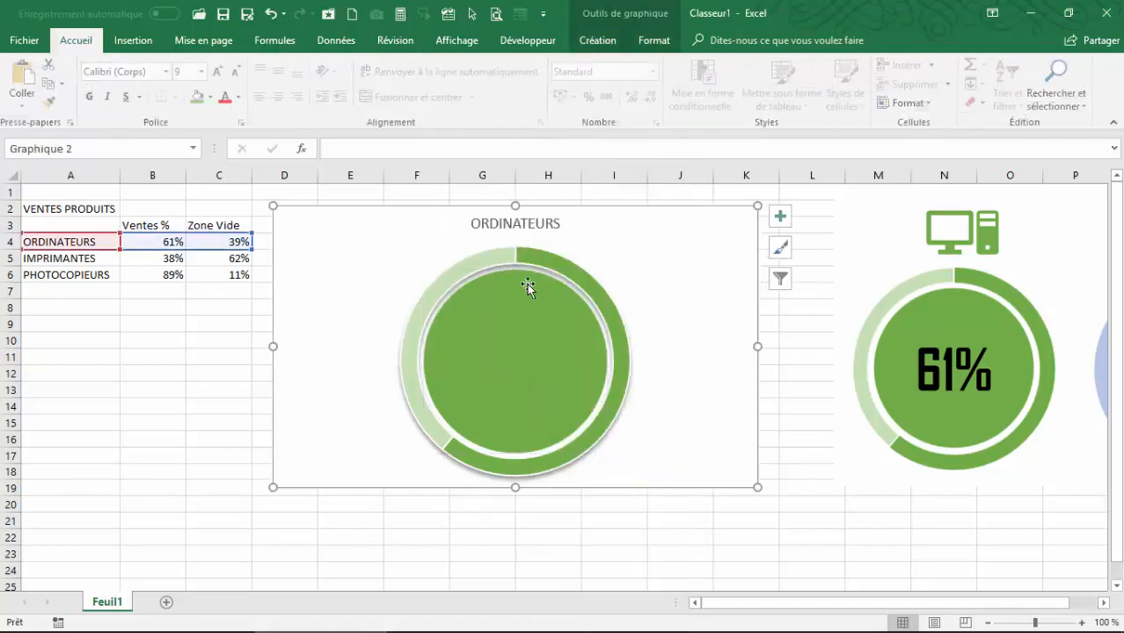
left_click(558, 263)
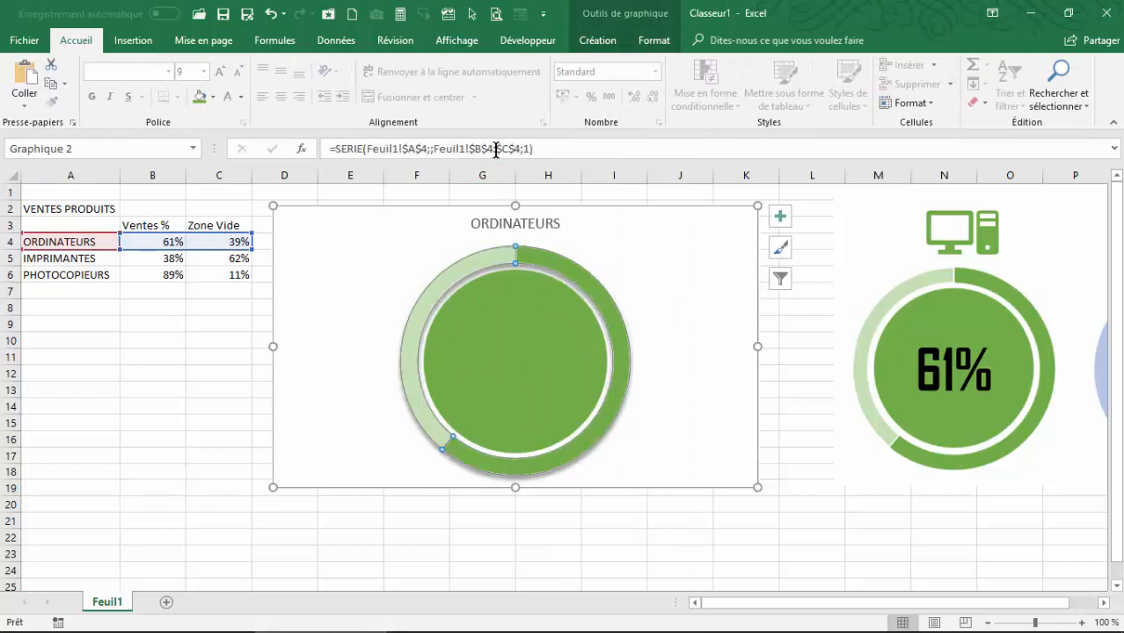
left_click(655, 40)
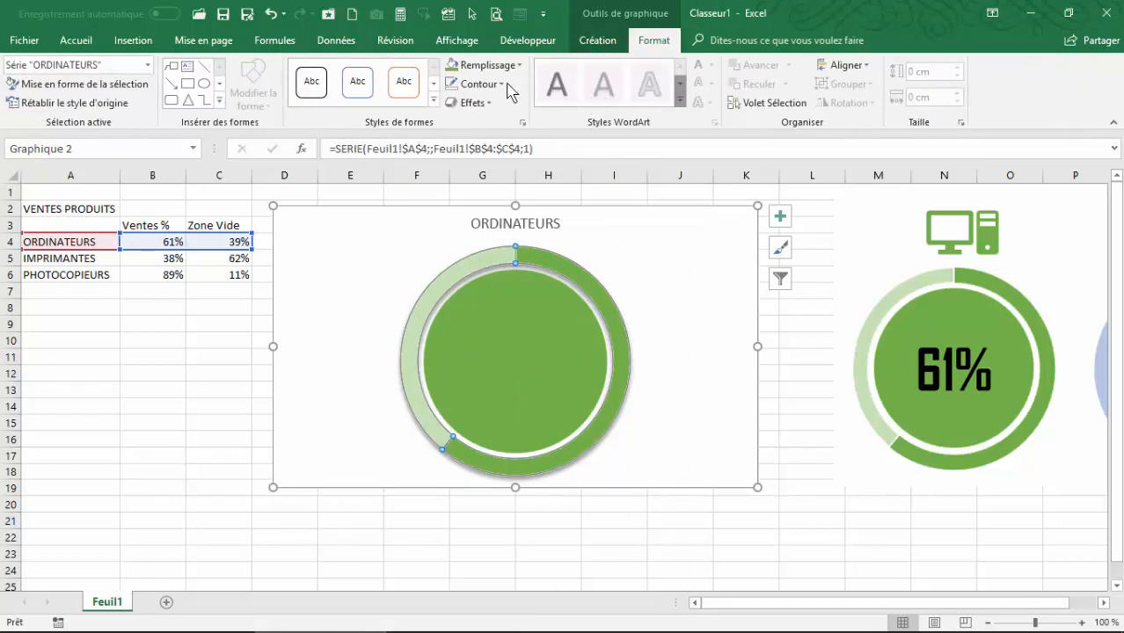
left_click(473, 102)
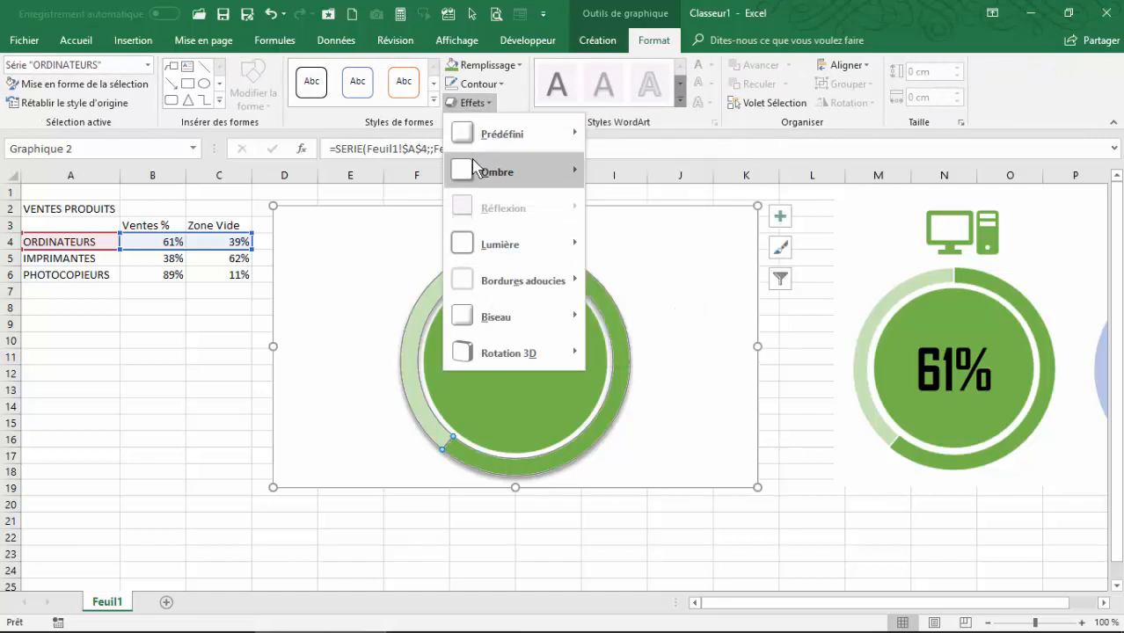
mouse_move(473, 169)
left_click(602, 193)
left_click(167, 412)
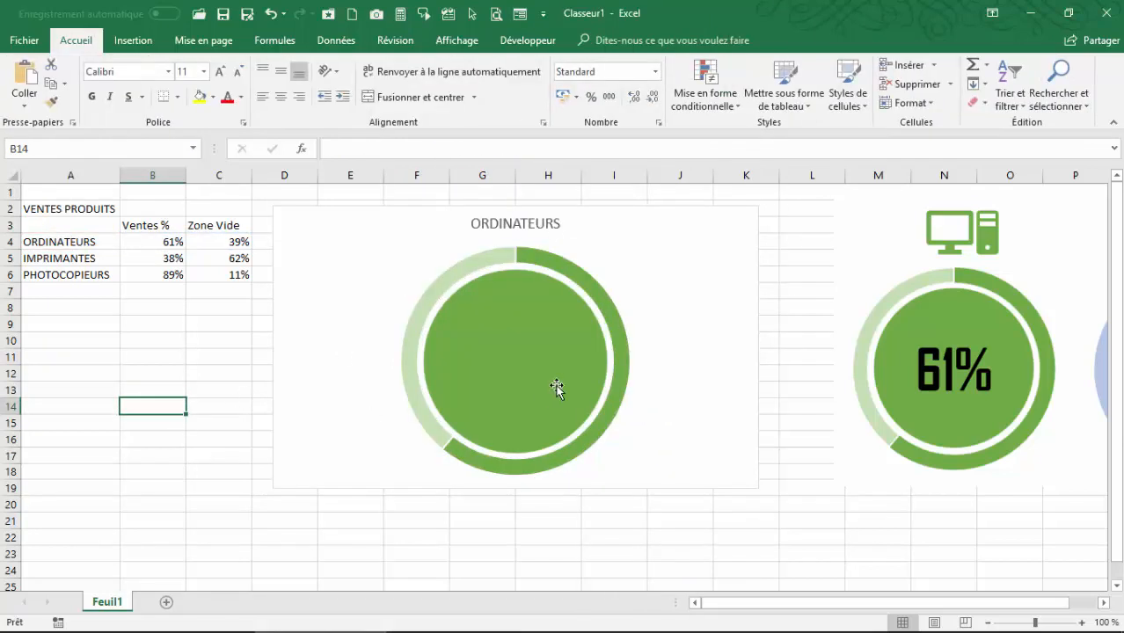
- Link the central circle's text to the ORDINATEURS percentage with the formula =$B$4
left_click(519, 353)
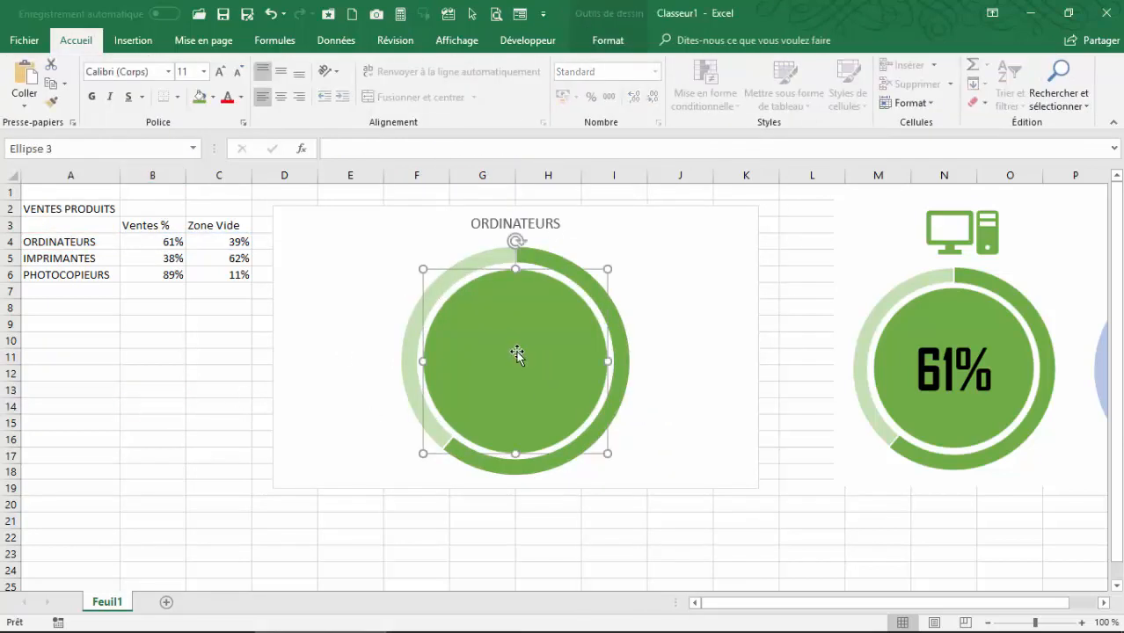
left_click(358, 150)
type("=")
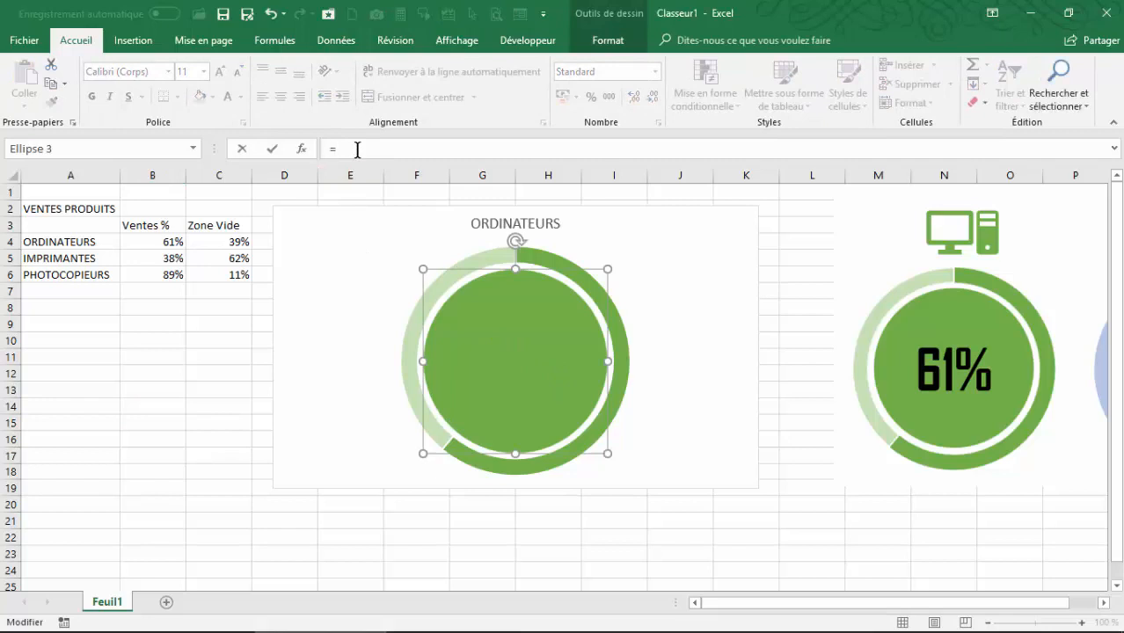
left_click(155, 241)
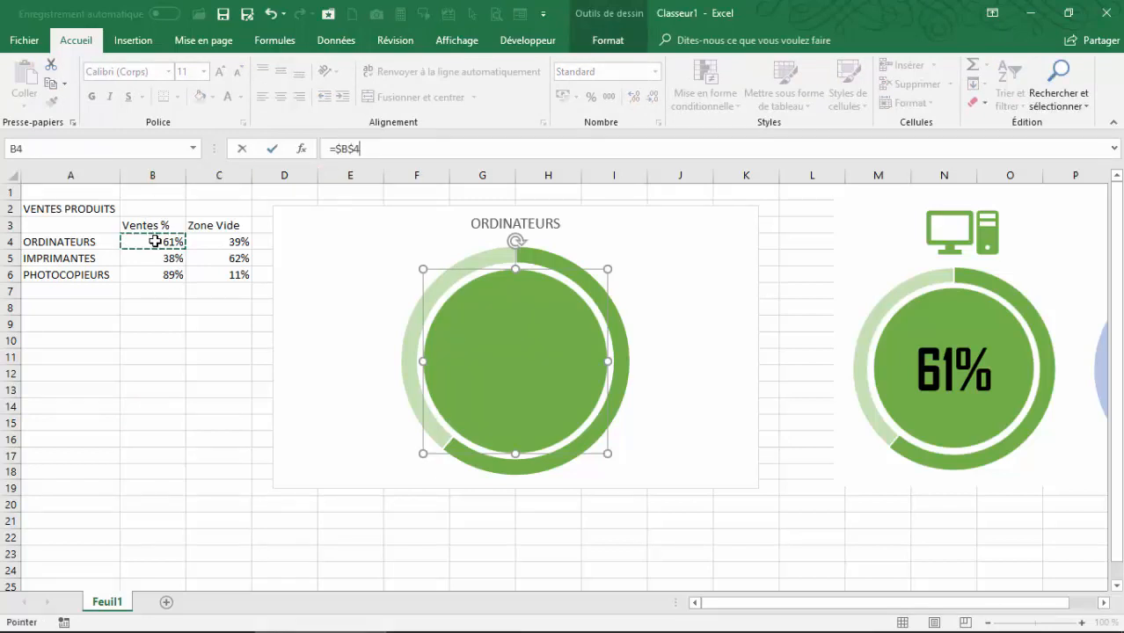
key("Return")
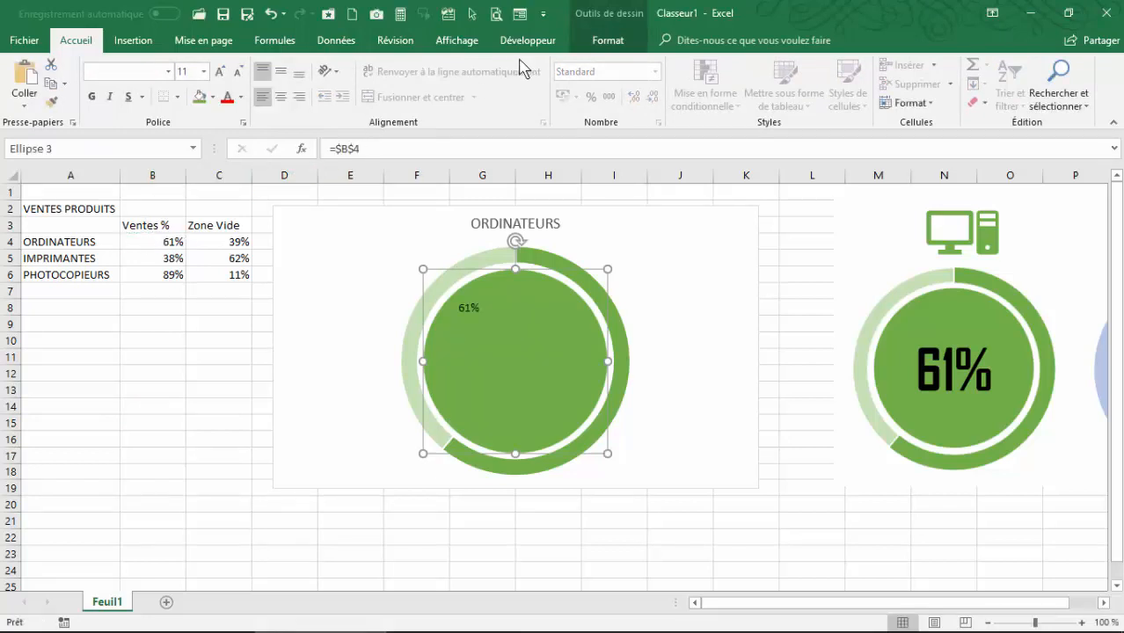
- Centre the circle's percentage text vertically and horizontally, and make it bold
left_click(607, 39)
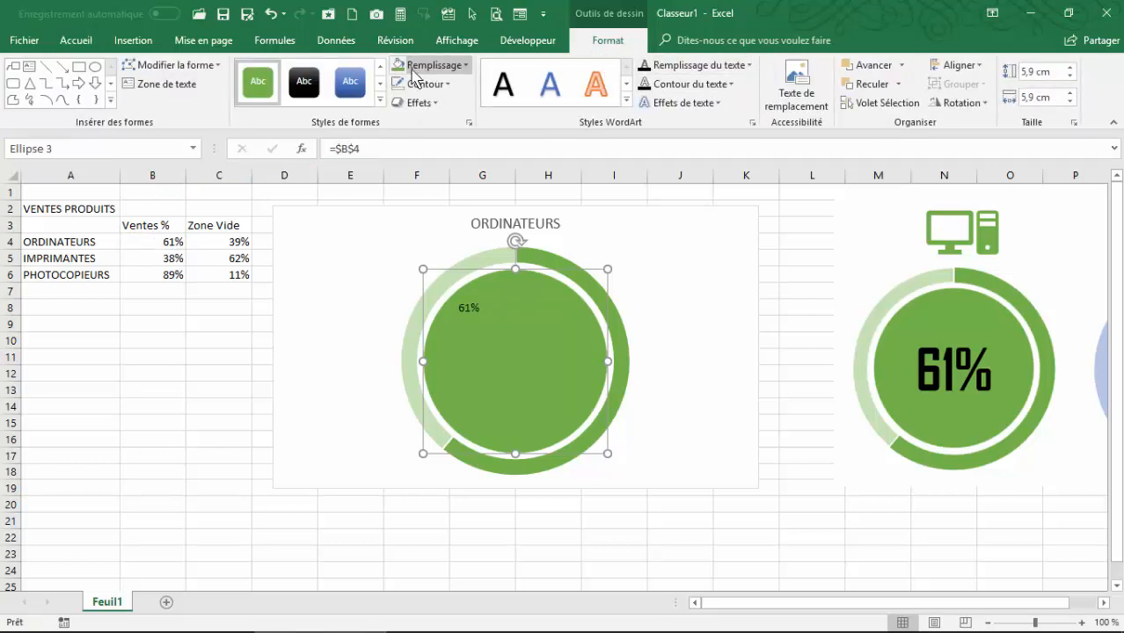
left_click(74, 41)
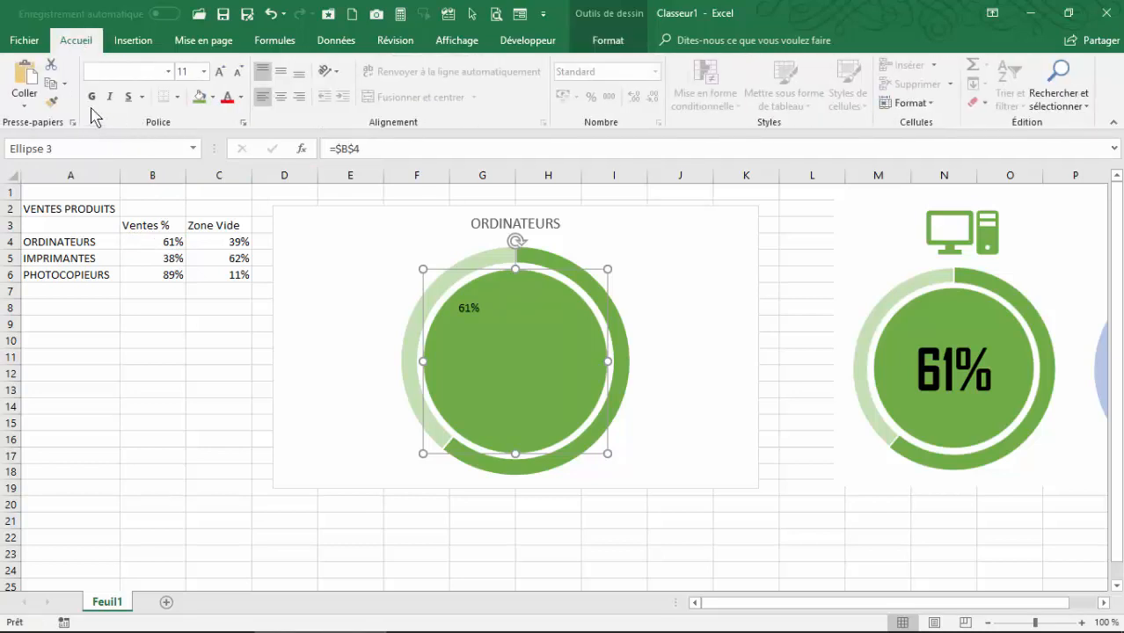
left_click(282, 77)
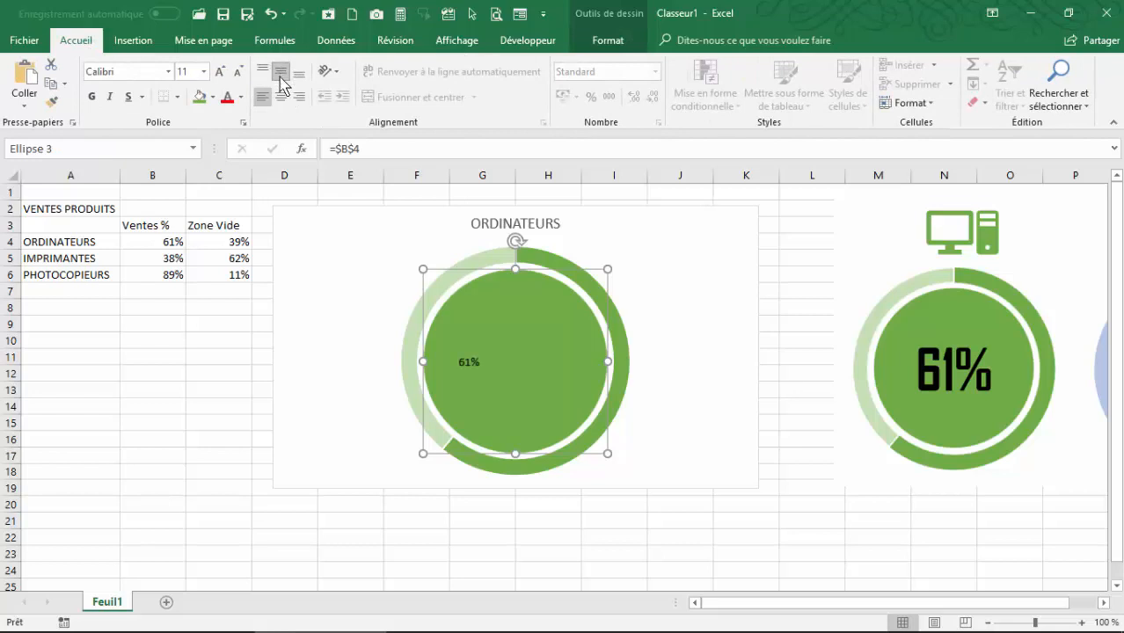
left_click(280, 97)
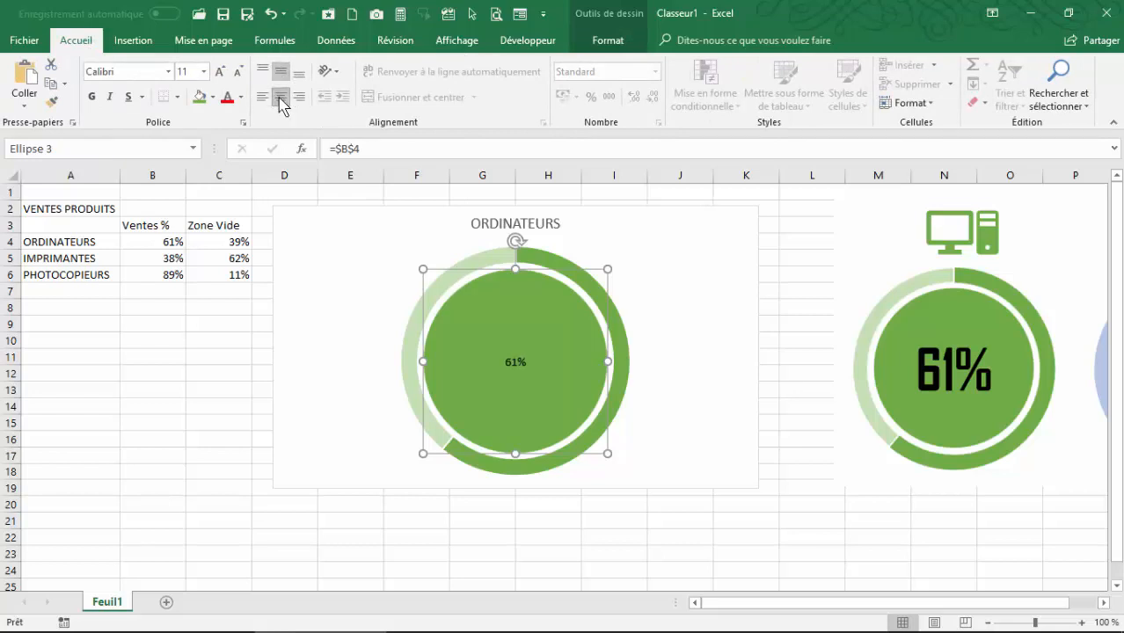
left_click(92, 97)
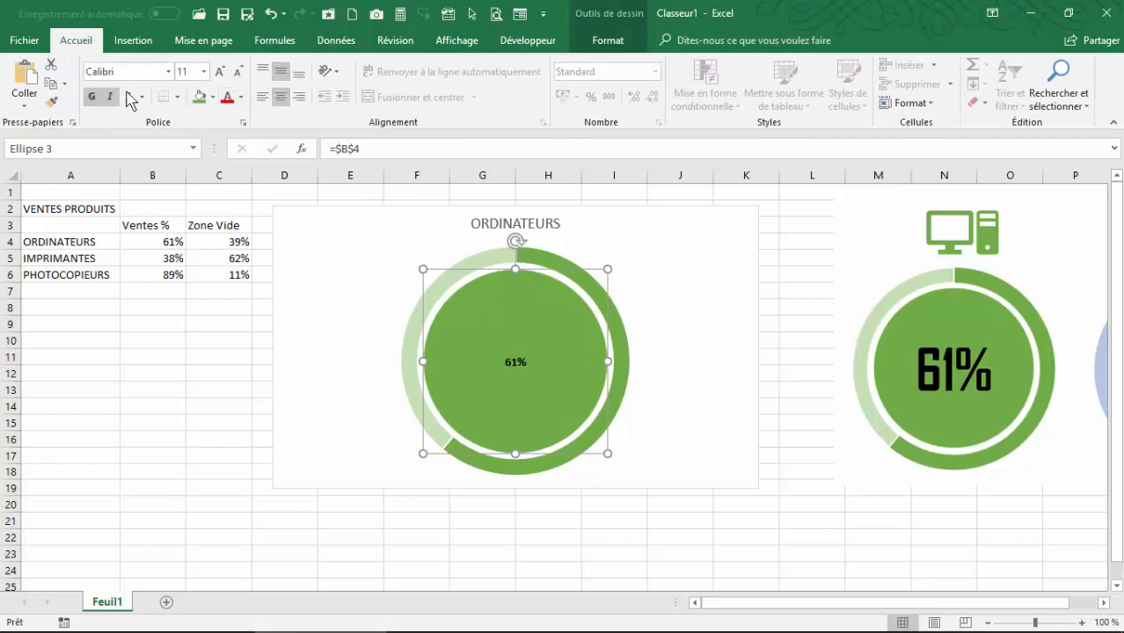
- Change the font of the circle's percentage text to Agency FB
left_click(168, 72)
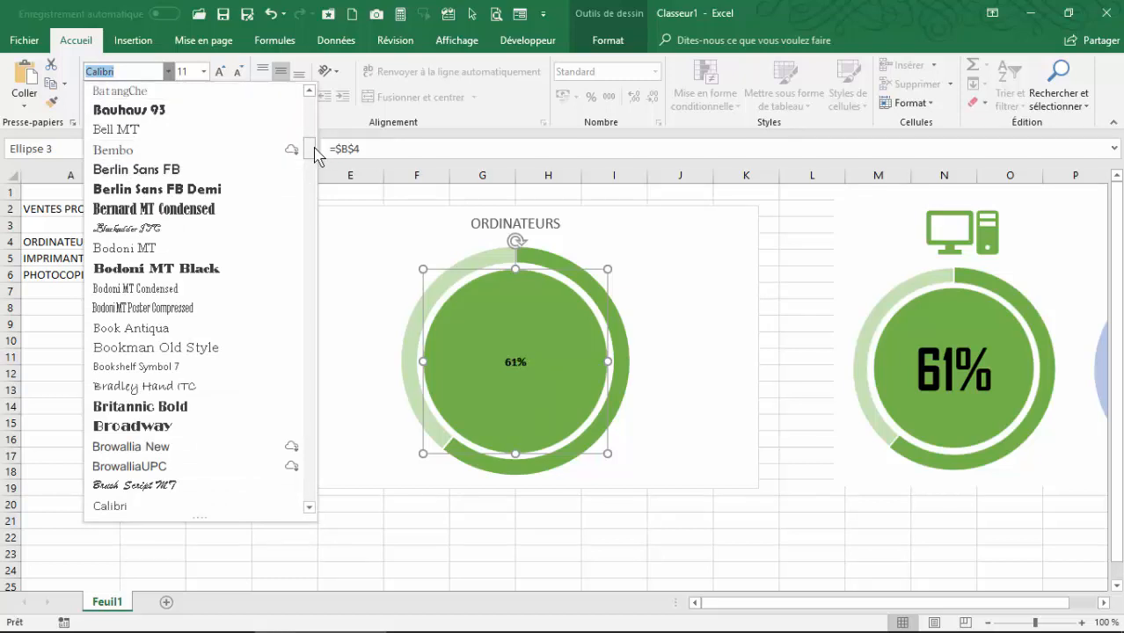
left_click_drag(314, 152, 308, 86)
left_click(101, 170)
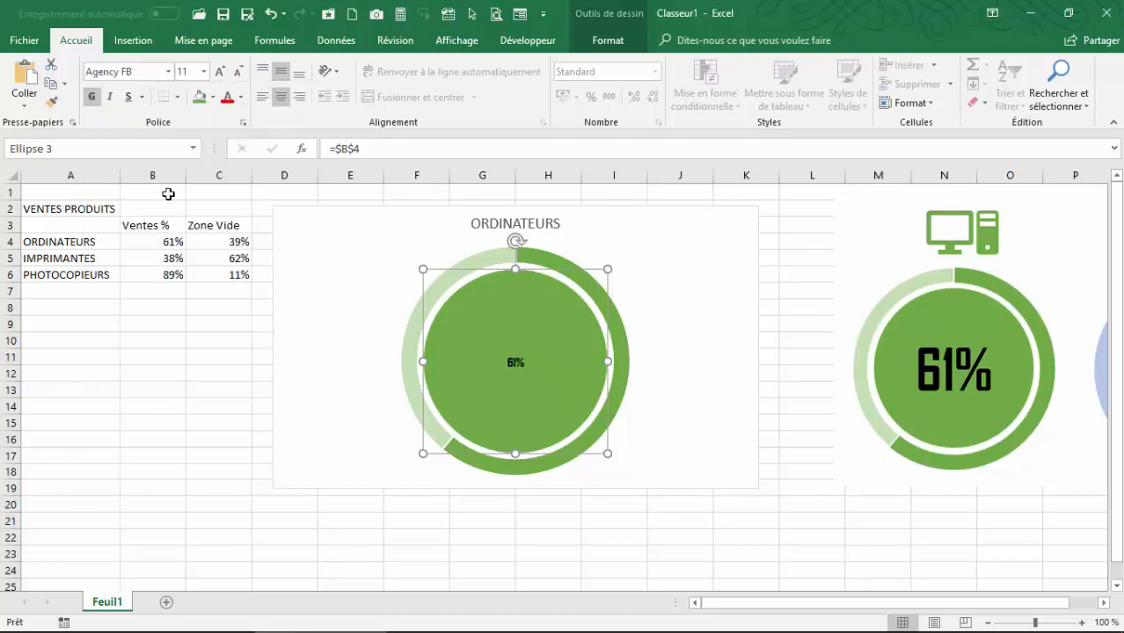
- Enlarge the circle's percentage text to font size 54
left_click(220, 72)
left_click(220, 72)
left_click(220, 73)
left_click(220, 72)
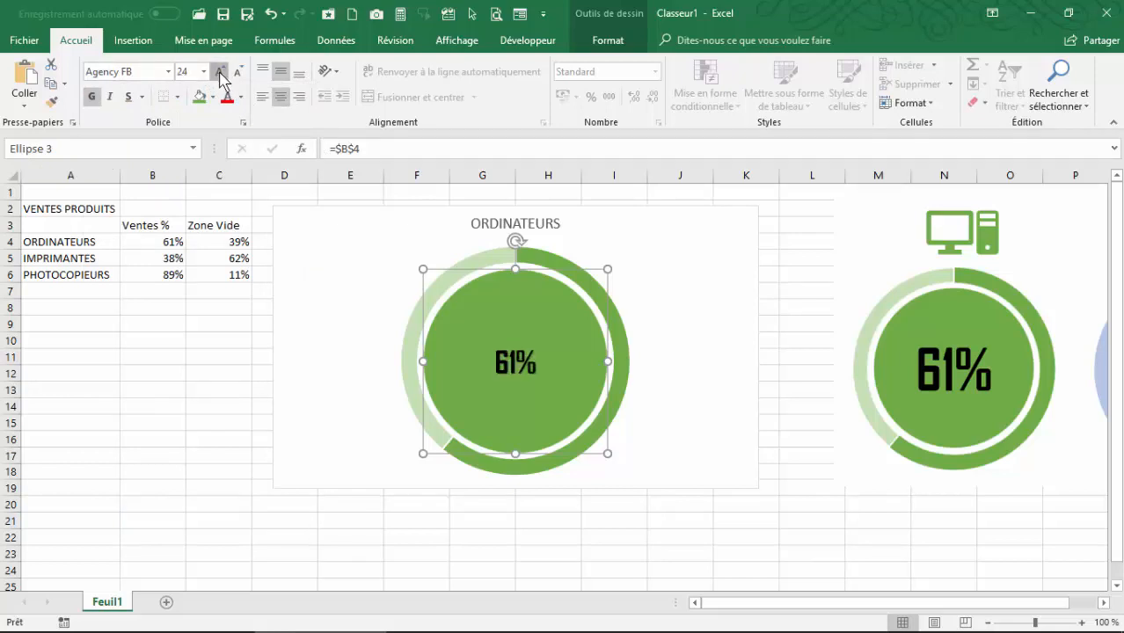
left_click(220, 72)
left_click(220, 72)
left_click(220, 73)
left_click(220, 72)
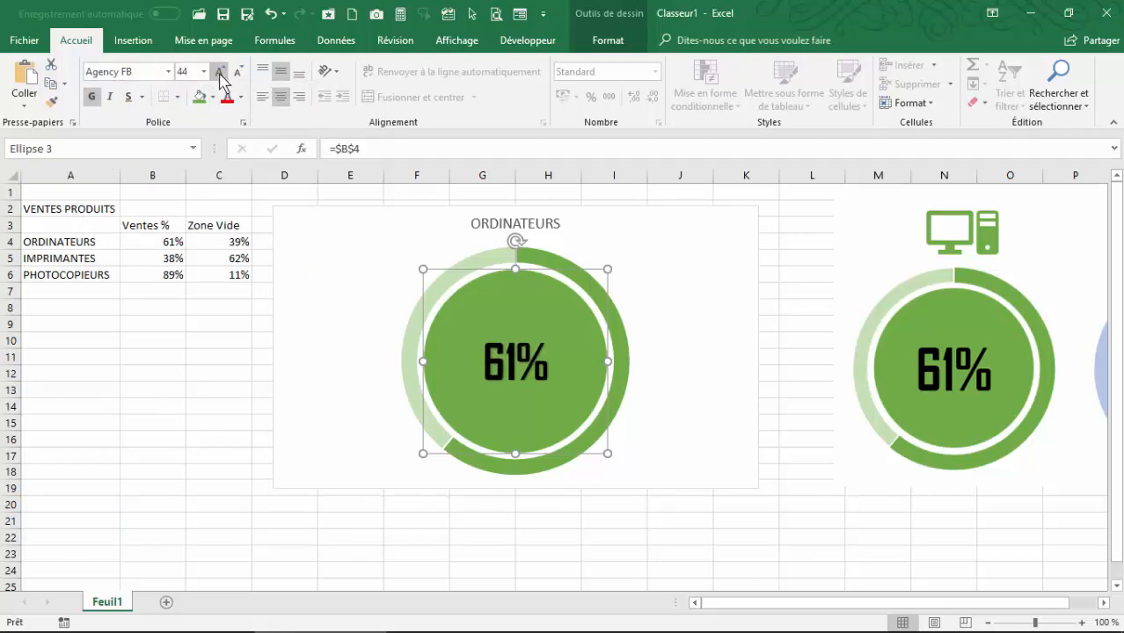
left_click(220, 72)
left_click(220, 72)
left_click(220, 73)
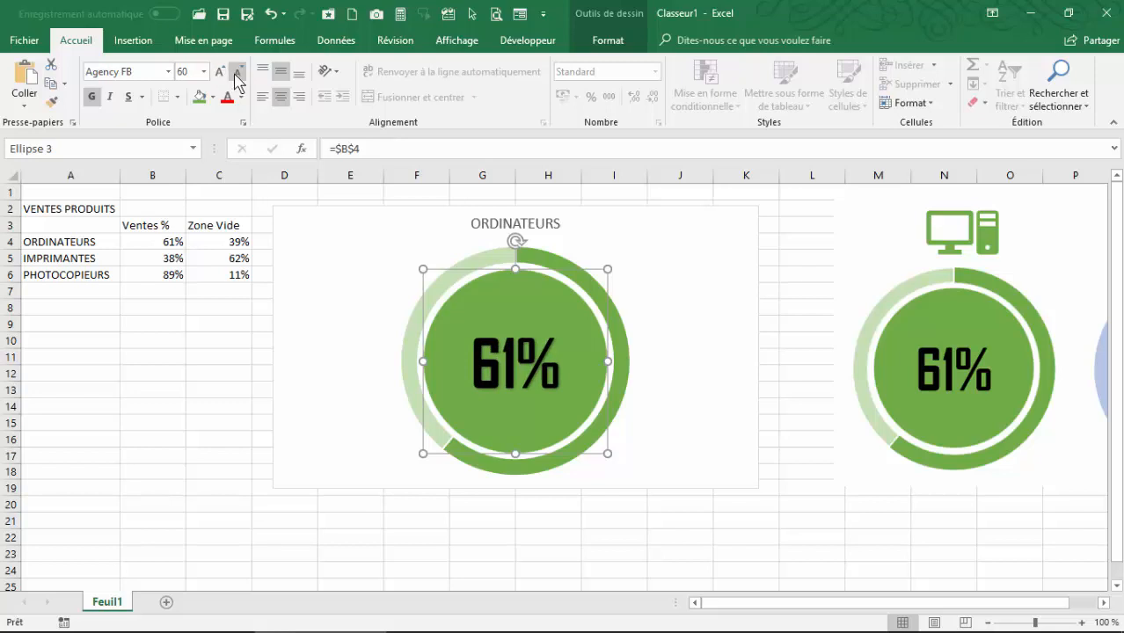
left_click(236, 74)
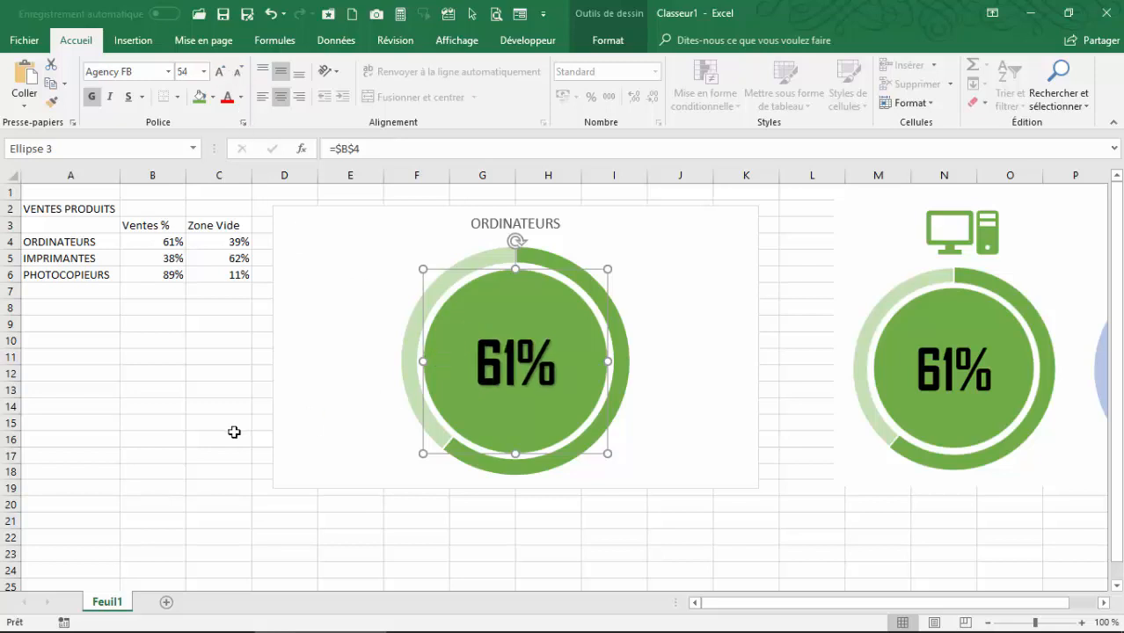
- Insert the desktop computer with tower icon from the Technologie et électronique icon category, at cell B11
left_click(541, 252)
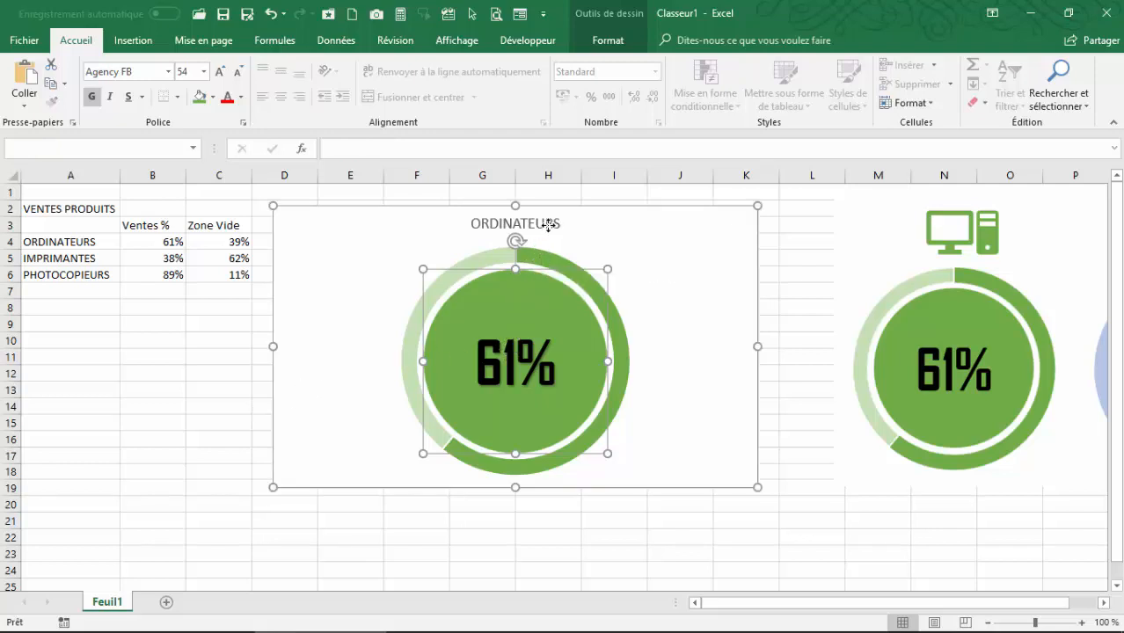
left_click(128, 360)
left_click(132, 44)
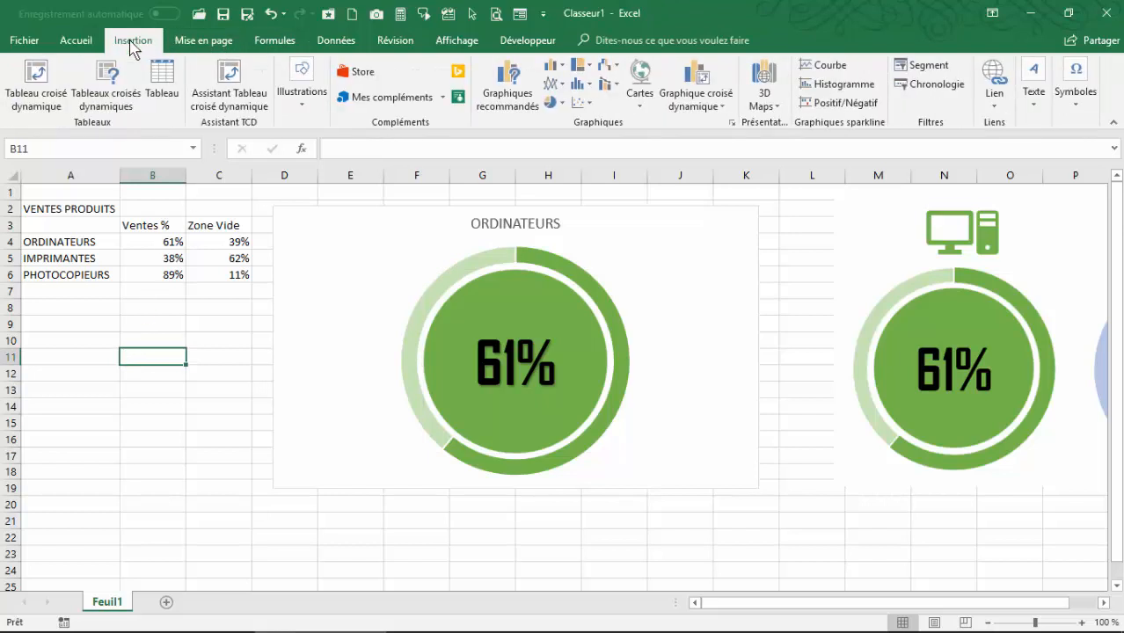
left_click(302, 87)
left_click(409, 163)
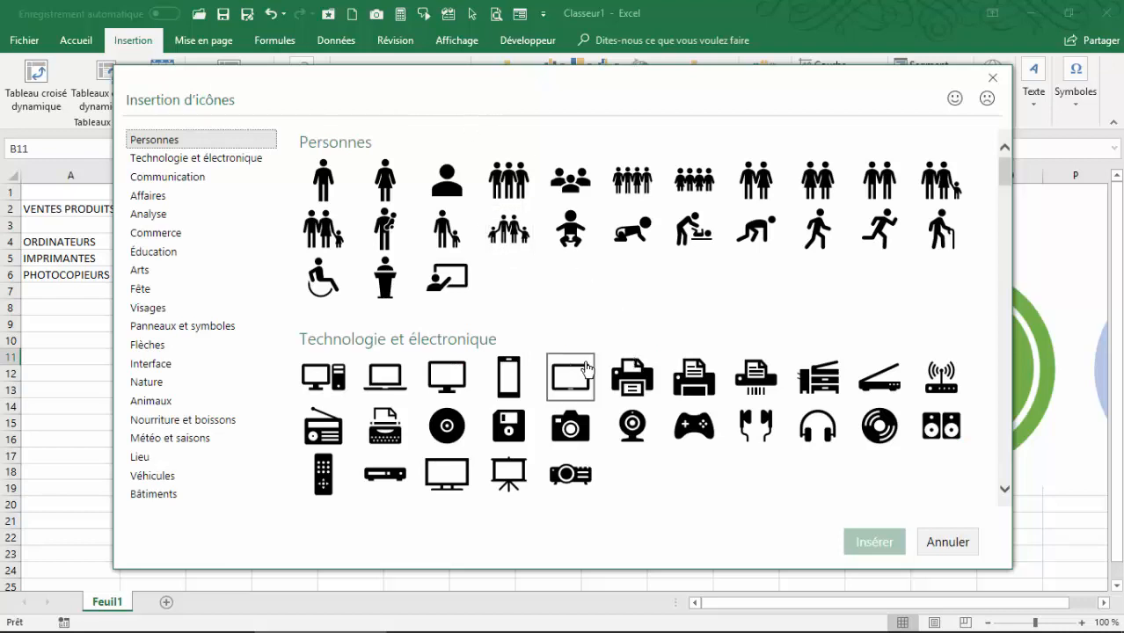
left_click(324, 380)
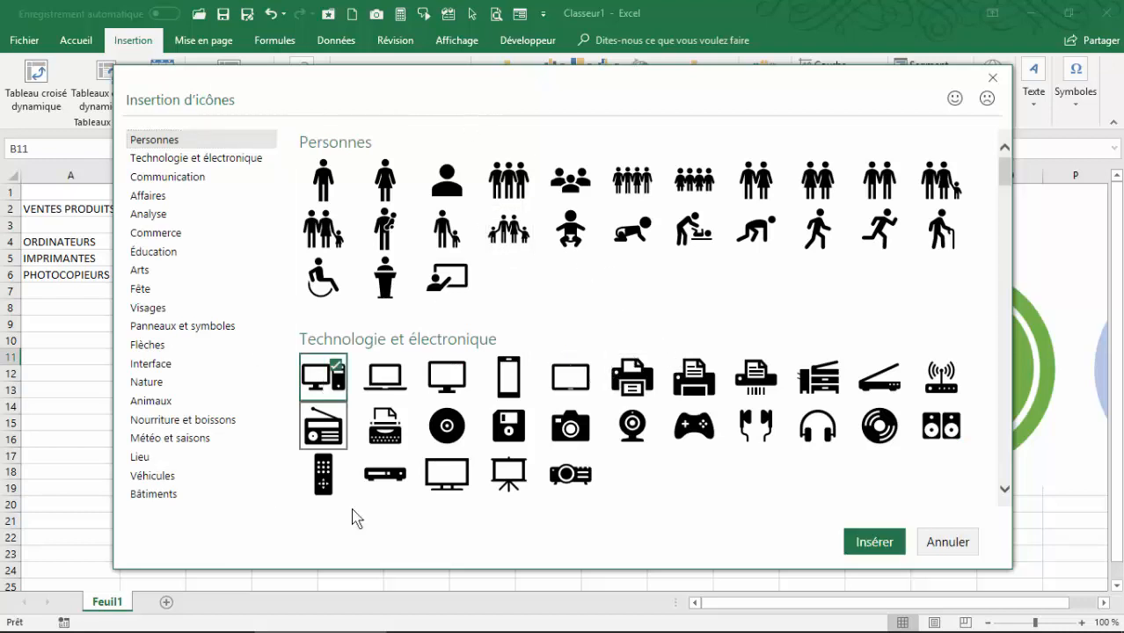
left_click(869, 546)
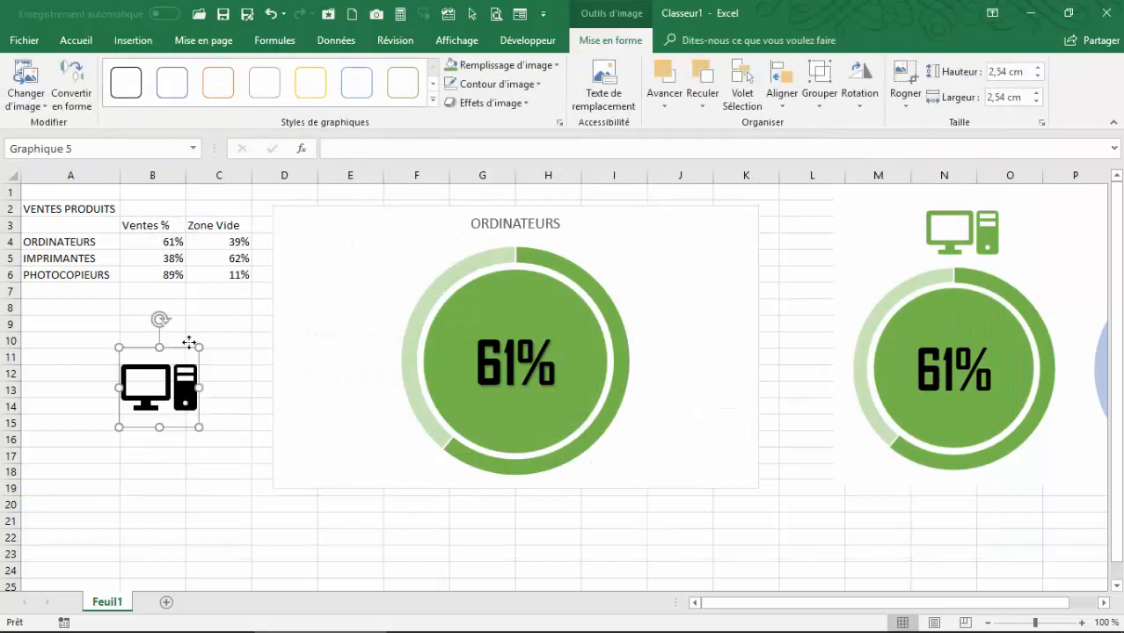
- Recolour the computer icon solid green and shrink it to about 1.38 cm square, placed in the empty cells below the data table
left_click_drag(189, 343, 216, 320)
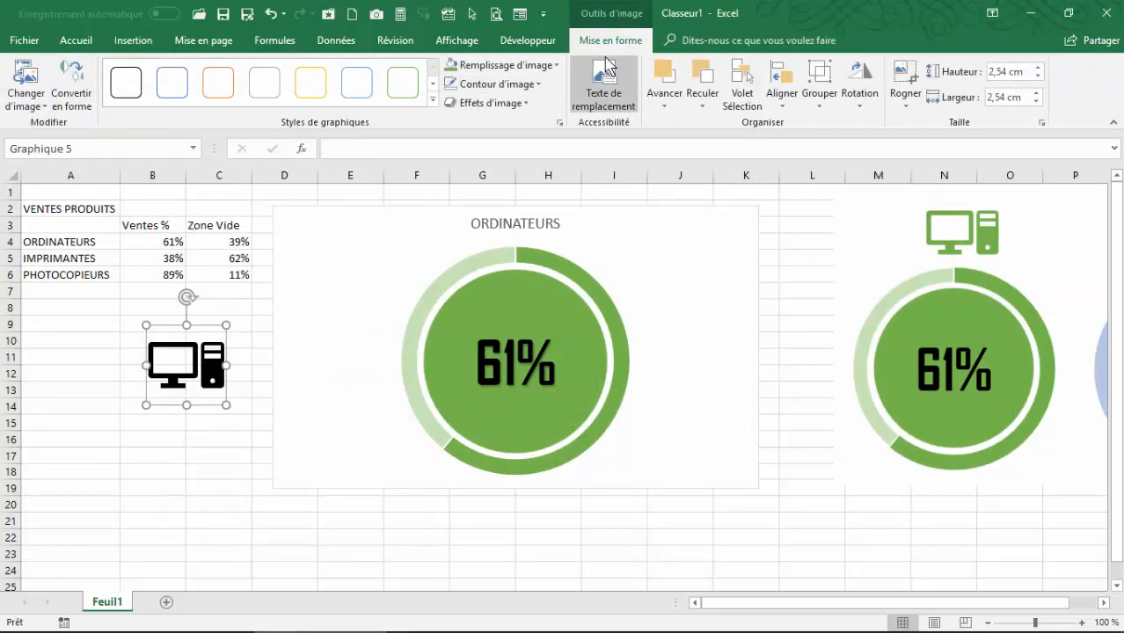
left_click(433, 83)
left_click(402, 83)
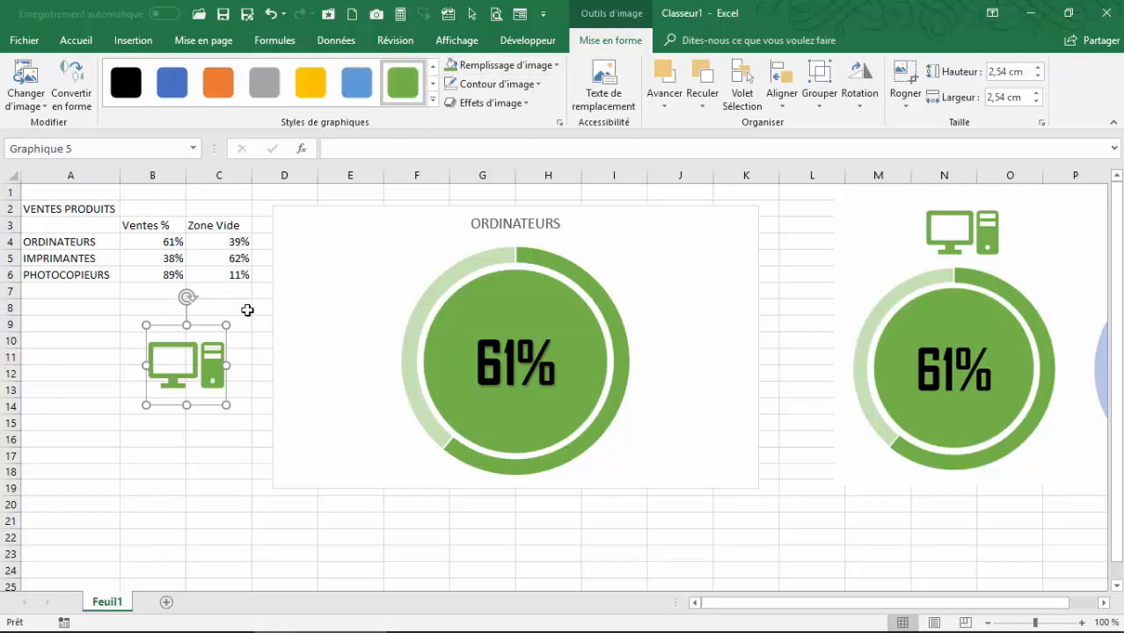
left_click_drag(226, 326, 191, 363)
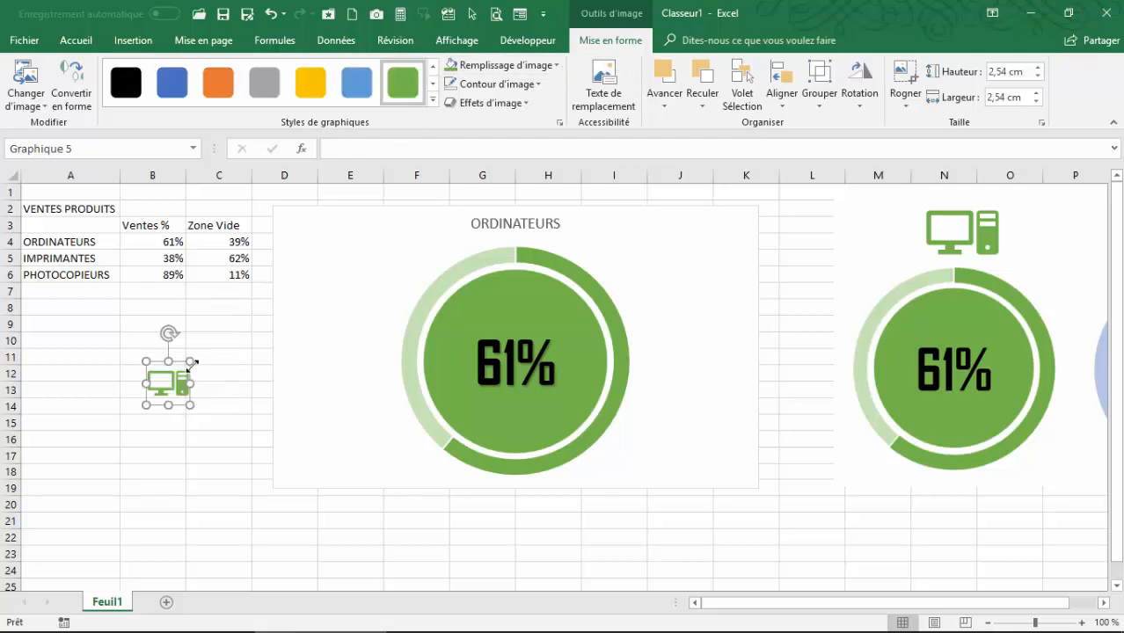
left_click_drag(182, 408, 134, 443)
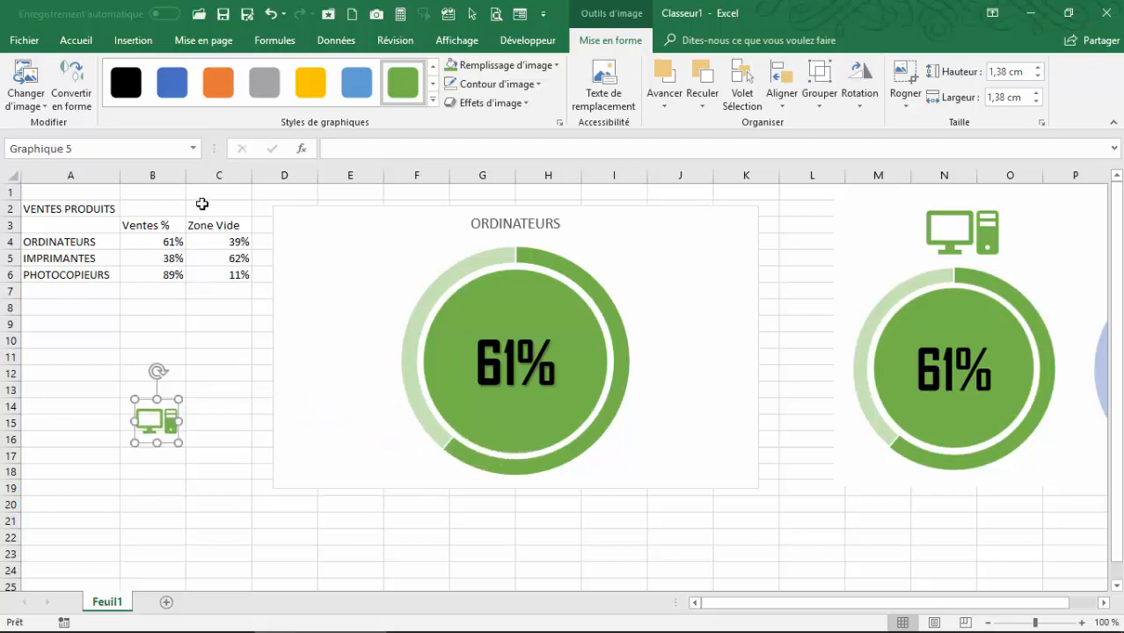
- Move the computer icon inside the green circle beneath the percentage and recolour it solid gold
left_click(125, 82)
left_click_drag(170, 447, 528, 440)
left_click(356, 82)
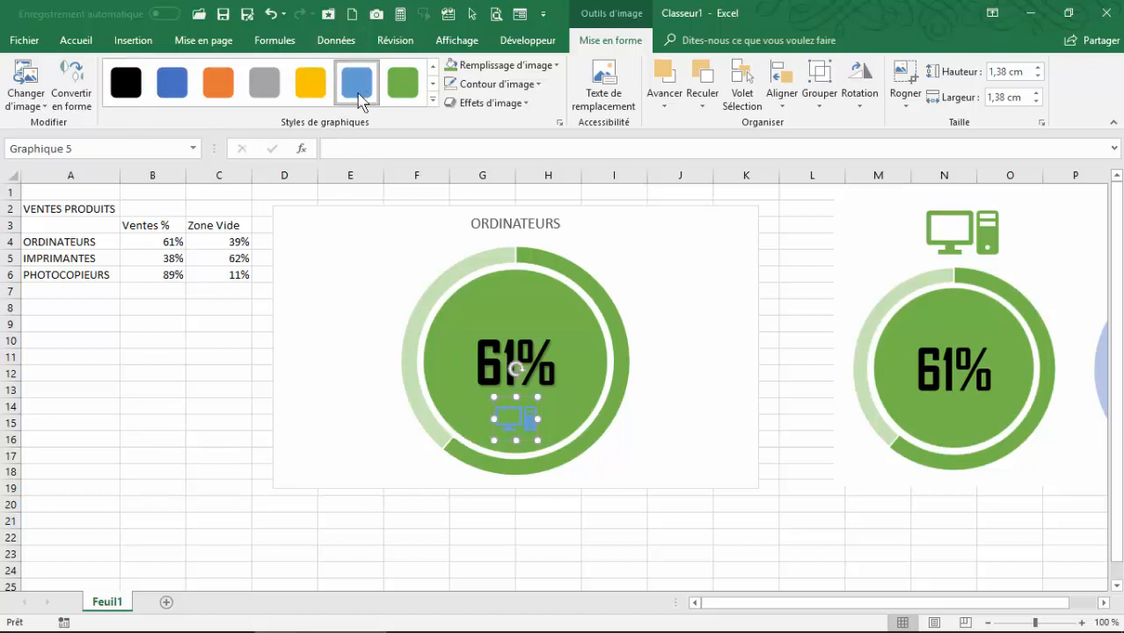
left_click(432, 102)
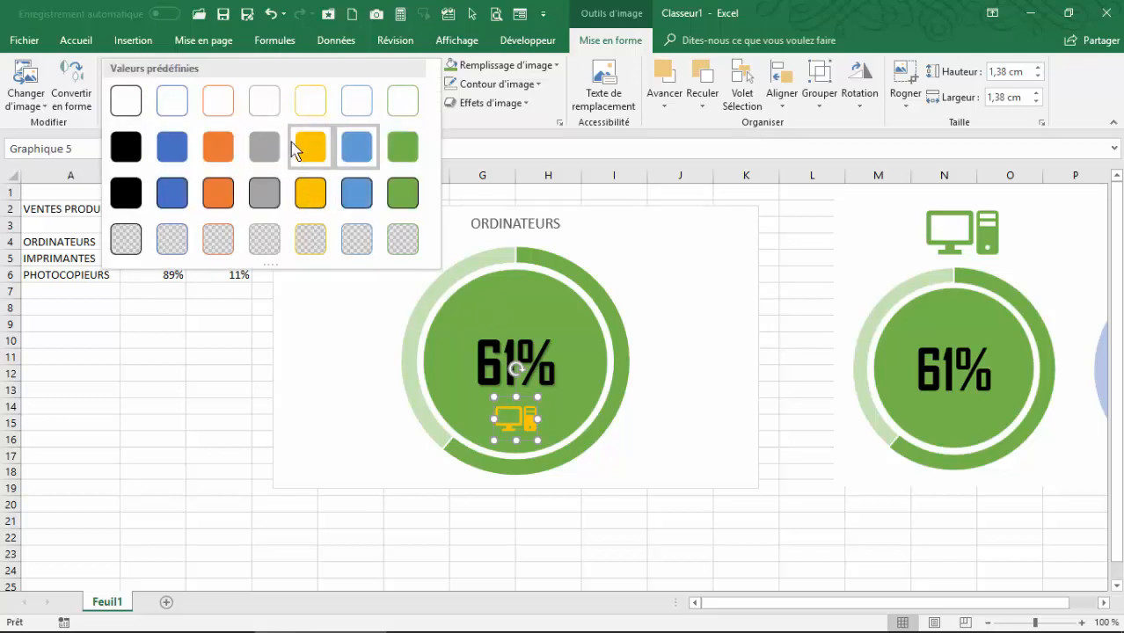
left_click(312, 152)
left_click(105, 341)
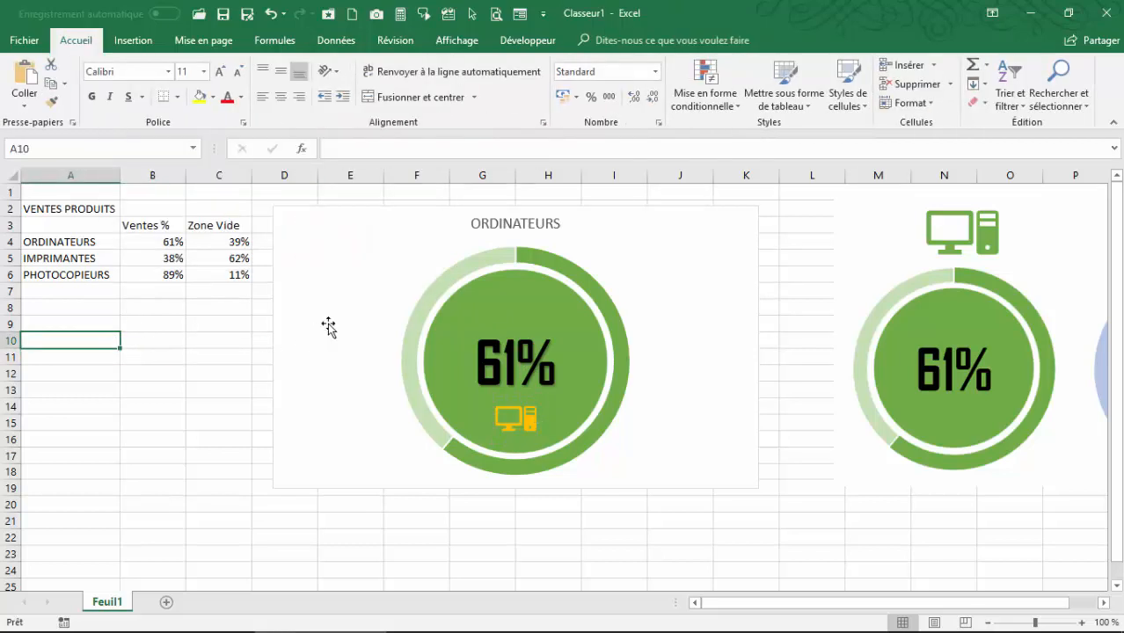
- Delete the ORDINATEURS chart title and align the green circle to the chart's vertical middle
left_click(511, 224)
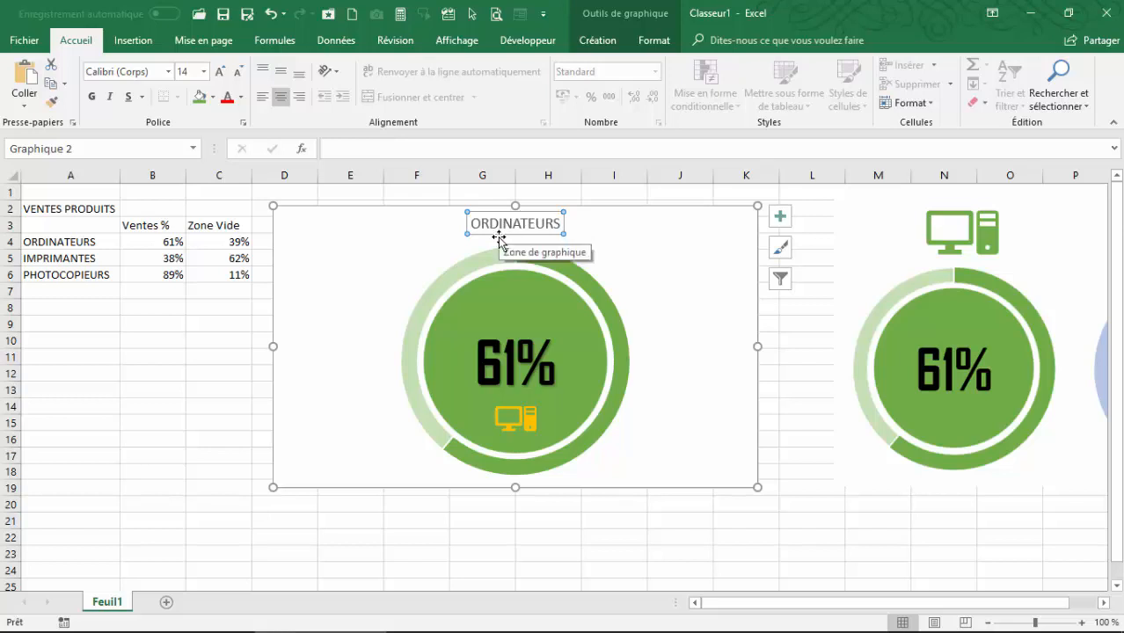
key("Delete")
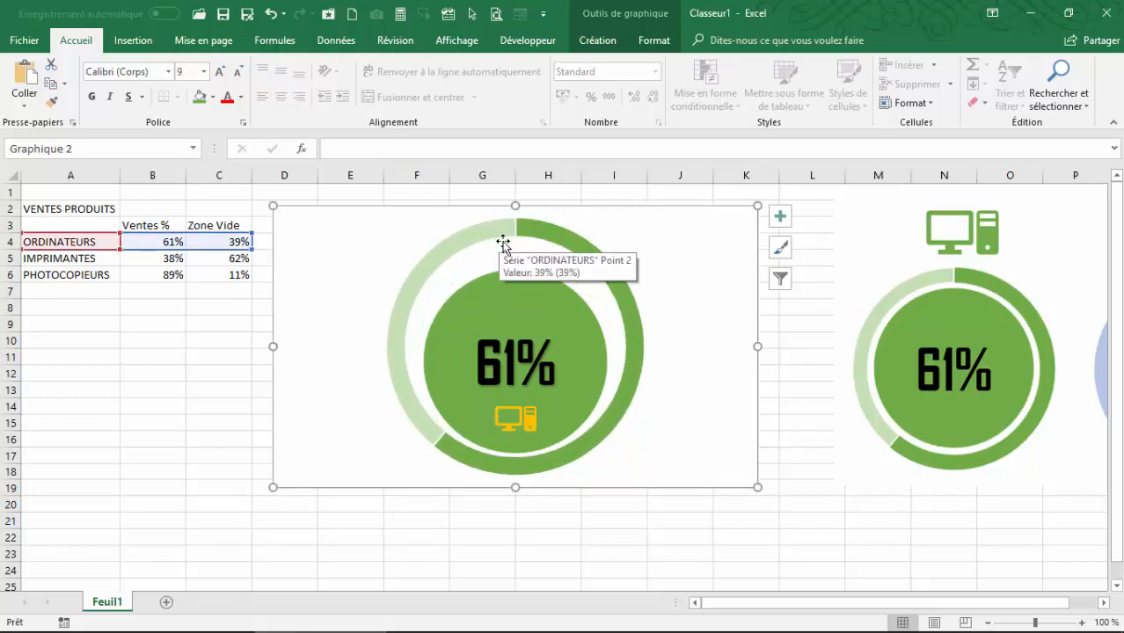
left_click(513, 303)
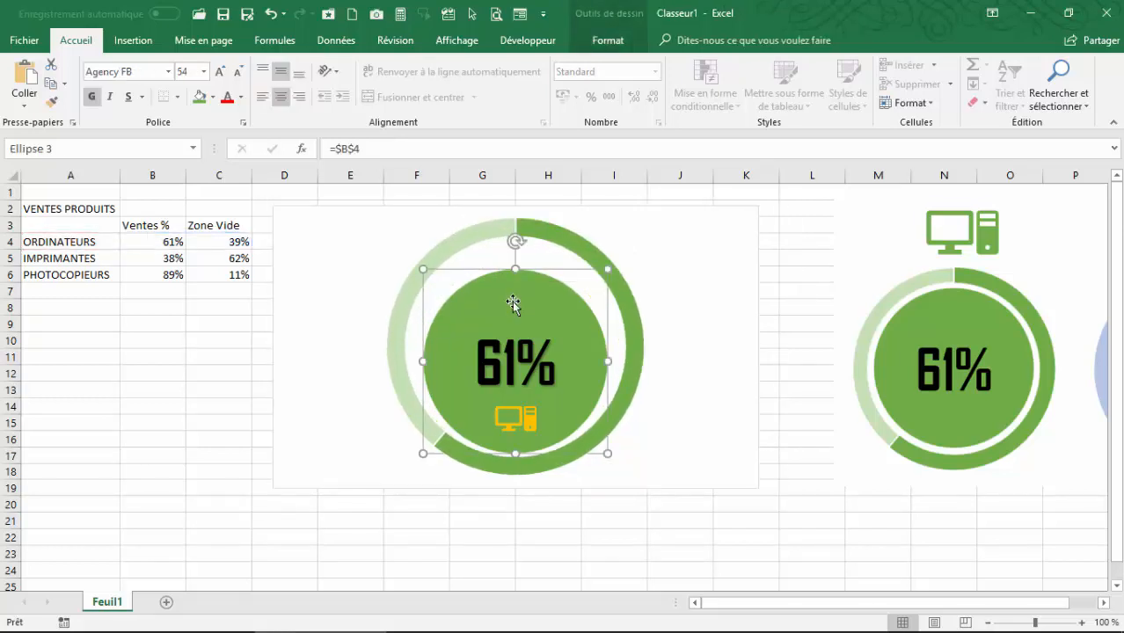
left_click(581, 212, "ctrl")
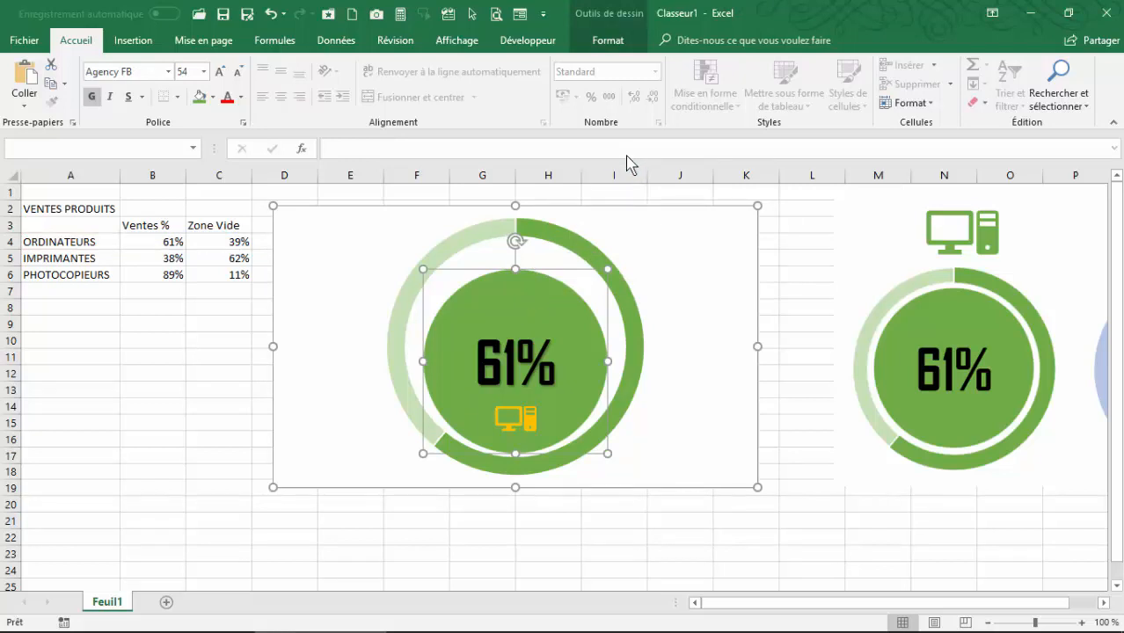
left_click(608, 41)
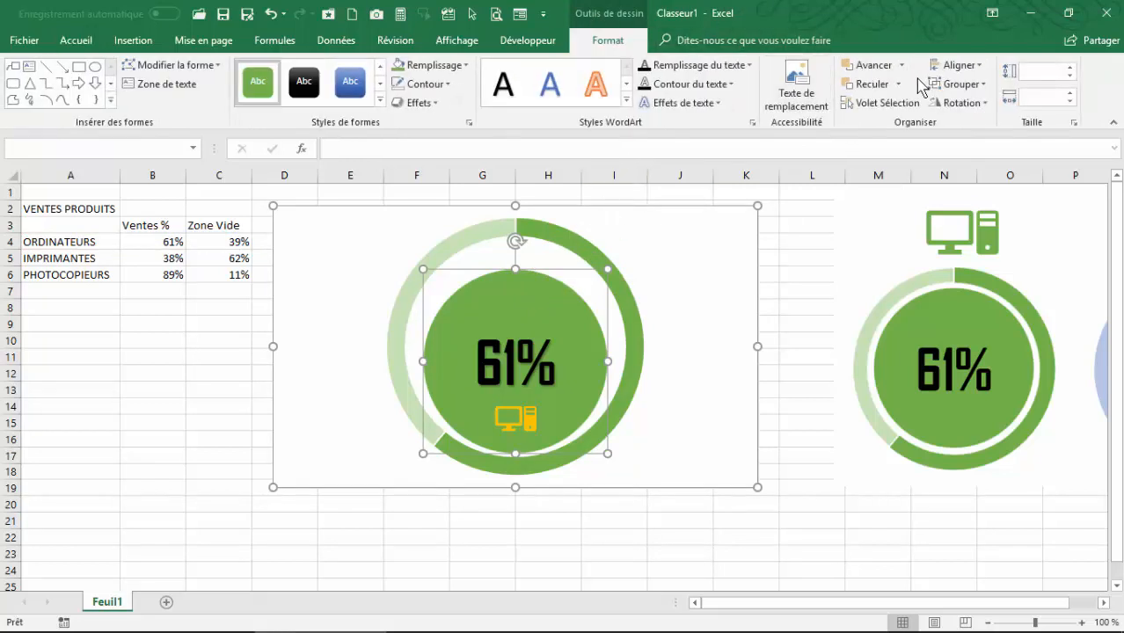
left_click(961, 85)
left_click(959, 66)
left_click(959, 66)
left_click(961, 67)
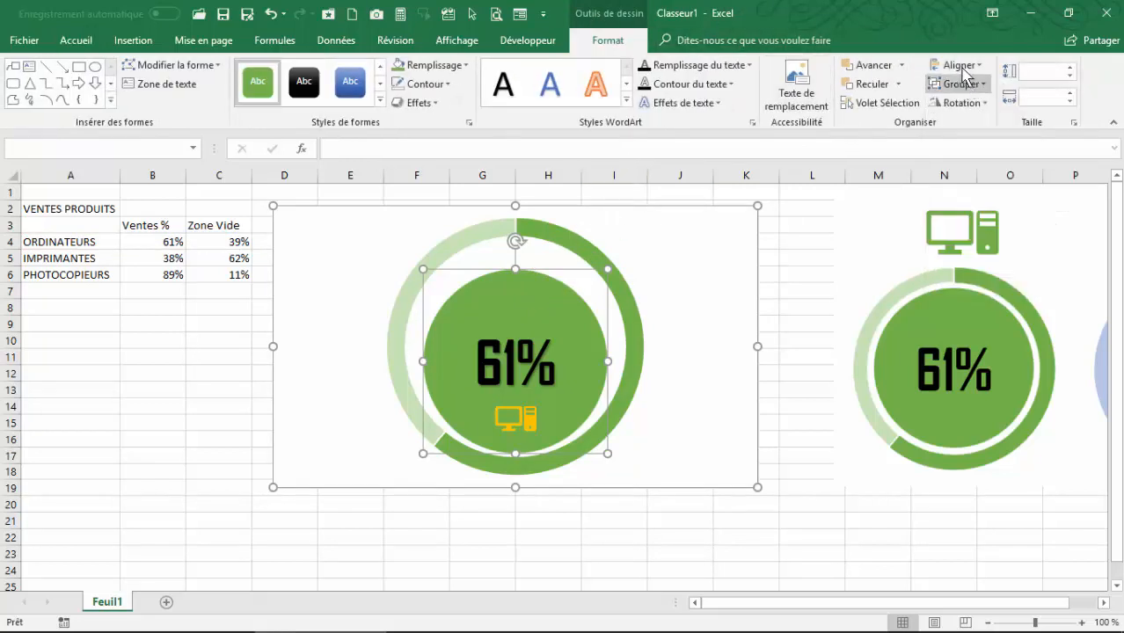
left_click(961, 67)
left_click(970, 166)
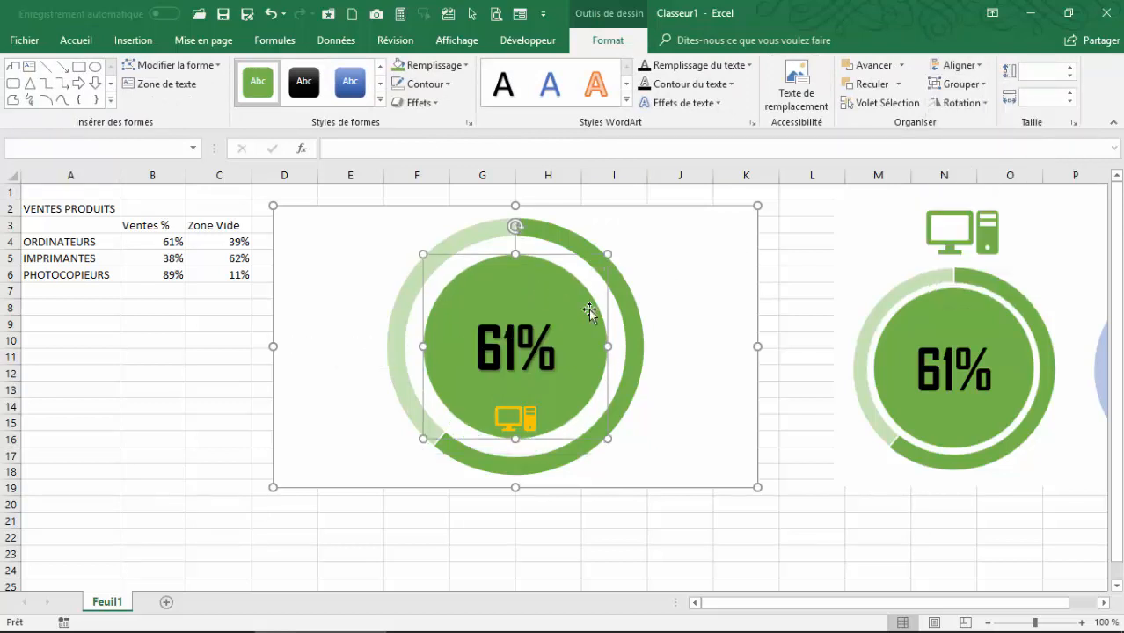
left_click(179, 349)
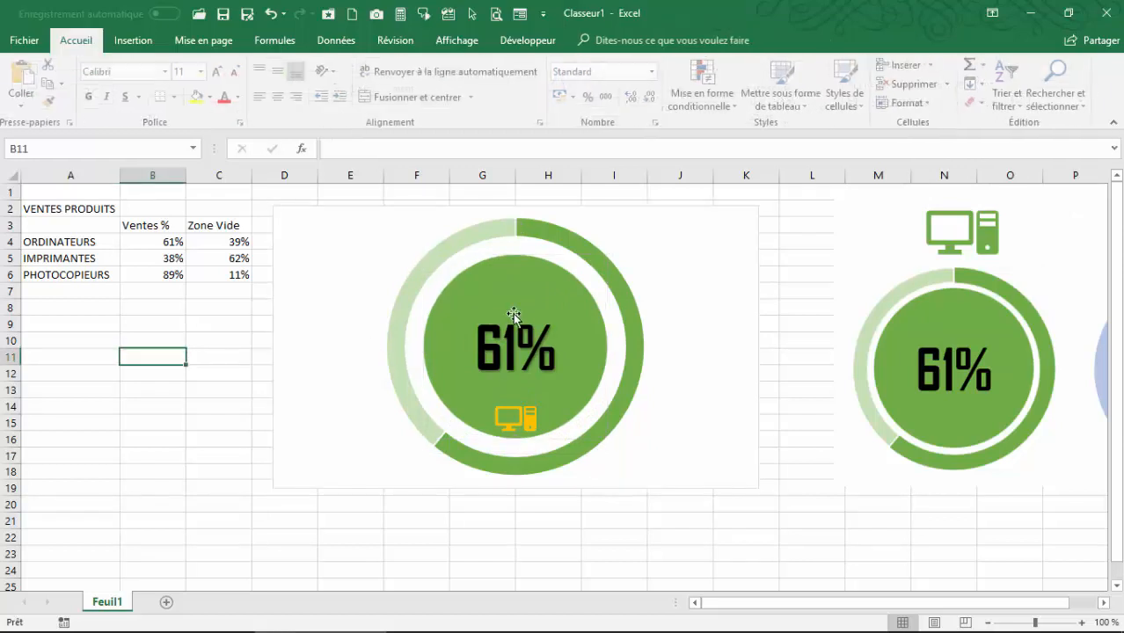
- Enlarge the green circle to 6.3 cm high and 6.3 cm wide
left_click(531, 291)
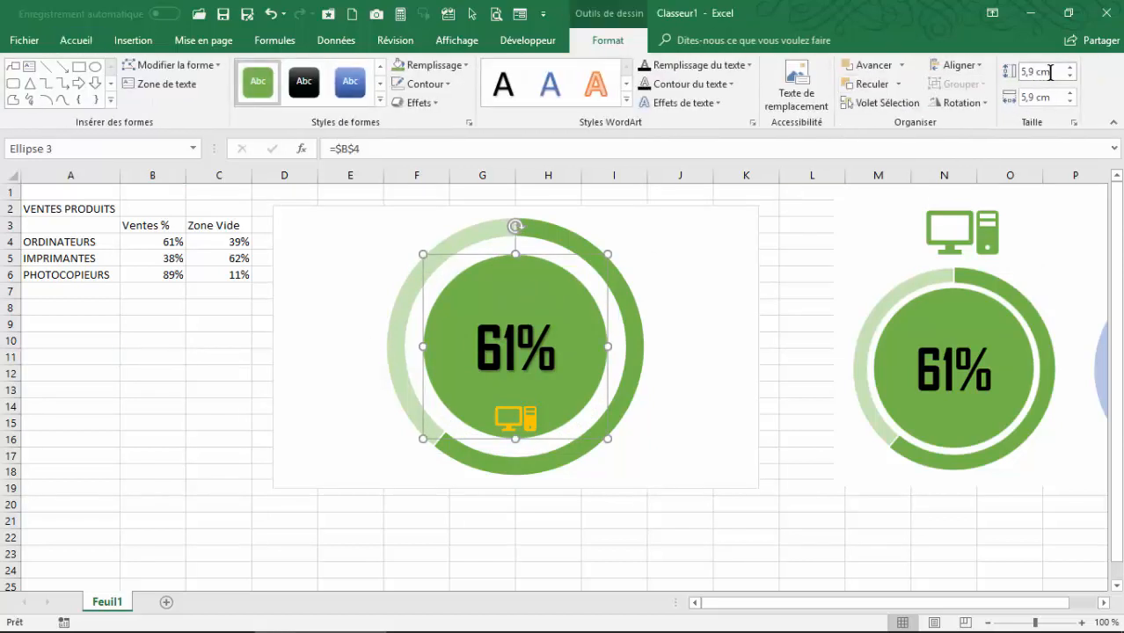
left_click(1070, 68)
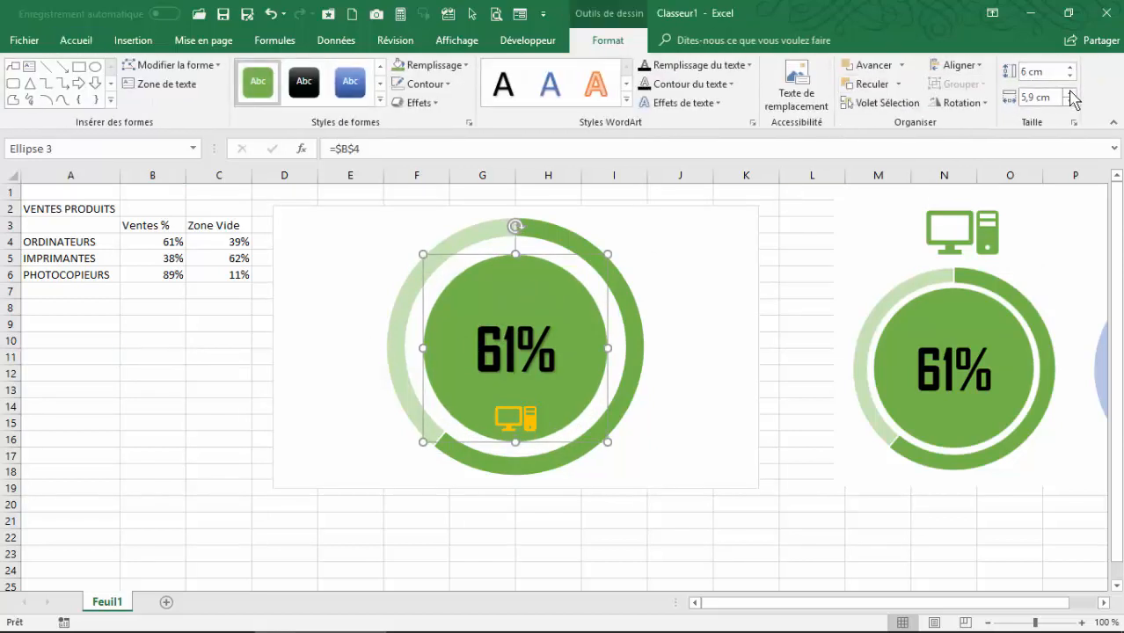
left_click(1071, 93)
left_click(1071, 68)
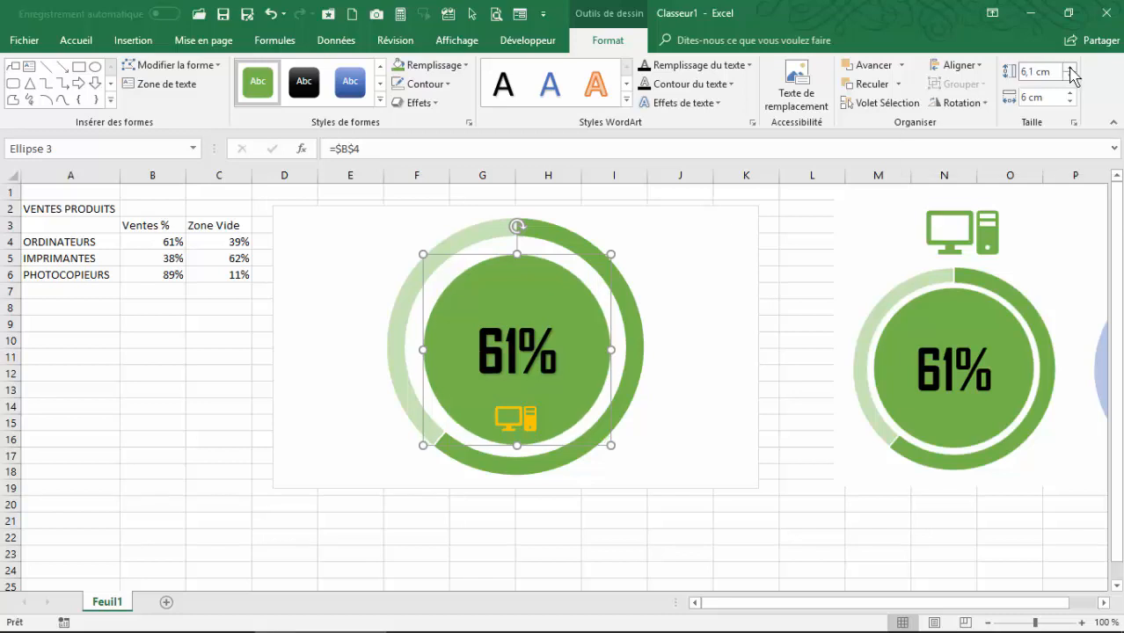
left_click(1071, 68)
left_click(1071, 68)
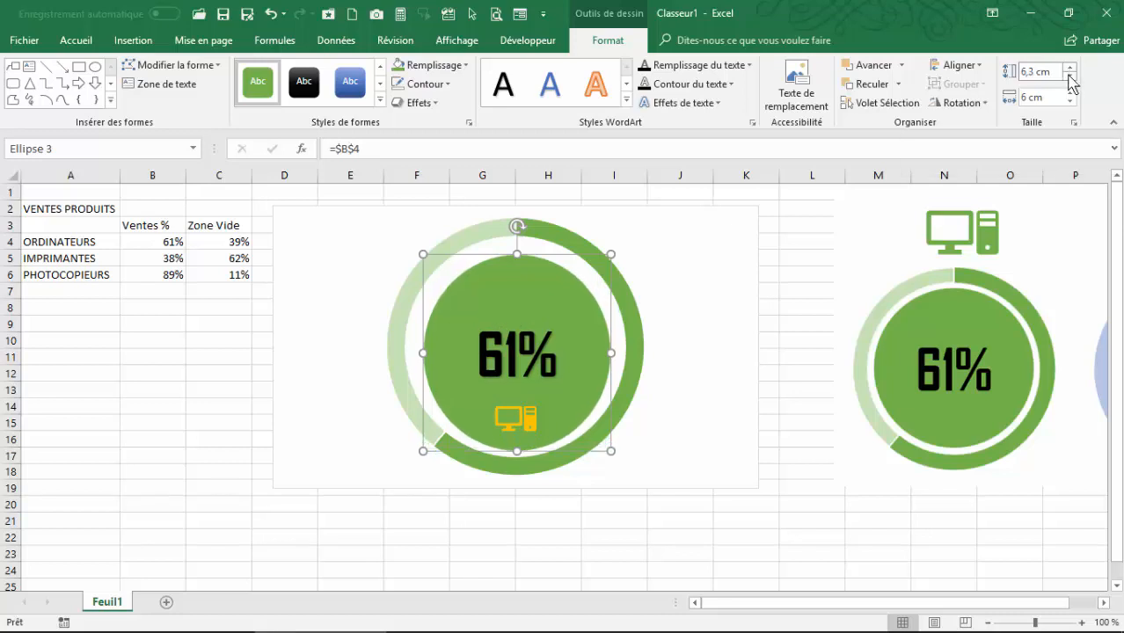
left_click(1070, 92)
left_click(1071, 92)
left_click(1070, 92)
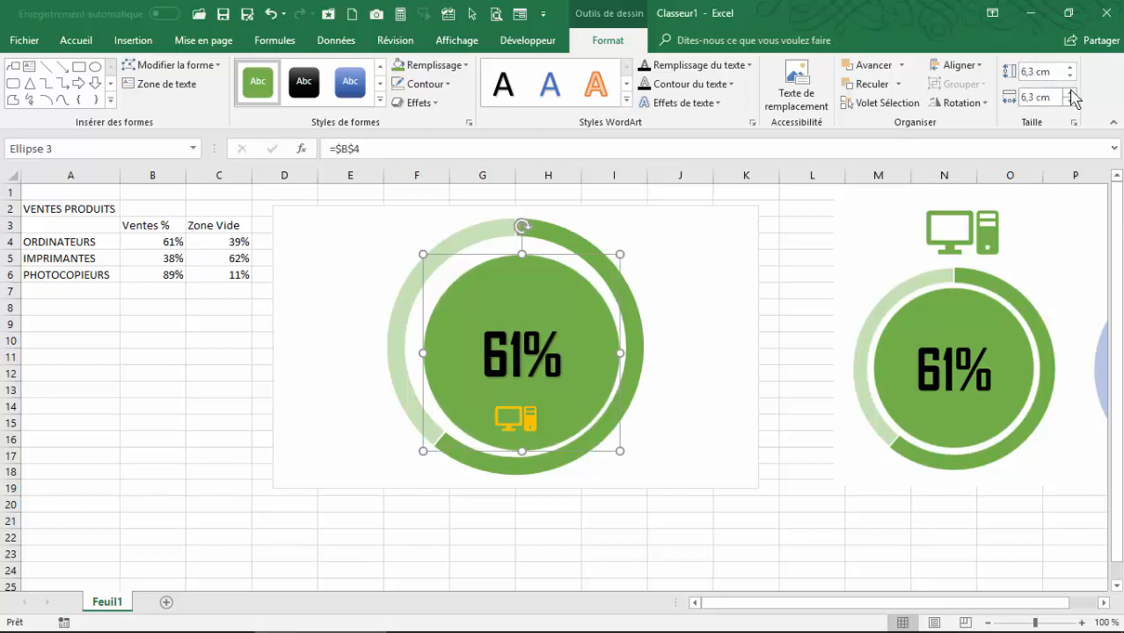
- Align the enlarged circle with the doughnut chart, centred both horizontally and vertically
left_click(477, 231, "shift")
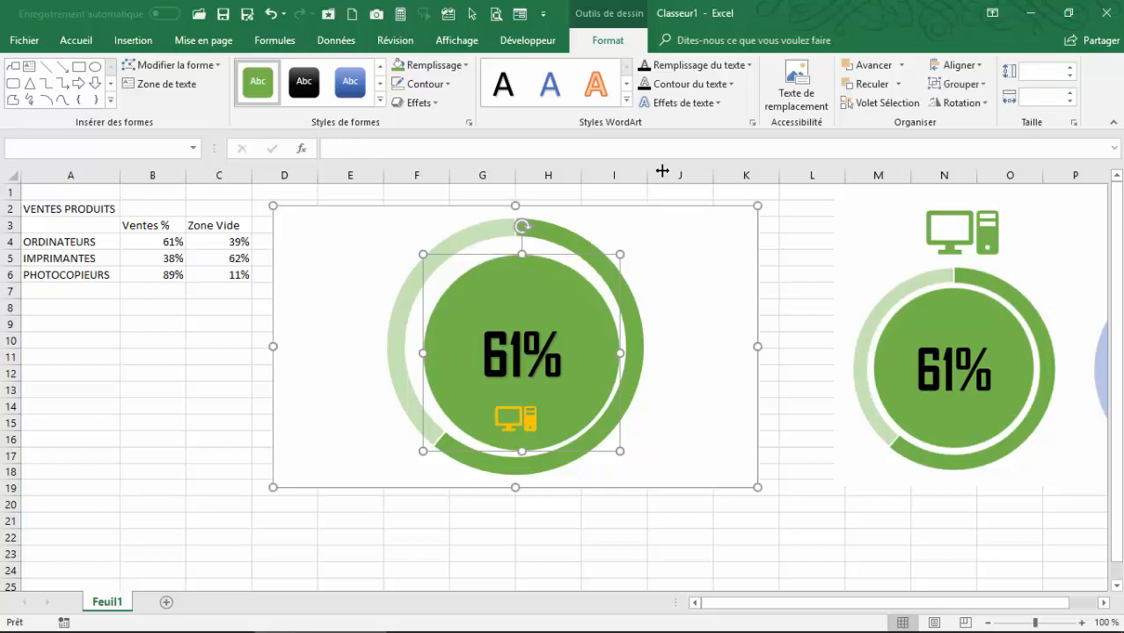
left_click(959, 65)
left_click(968, 106)
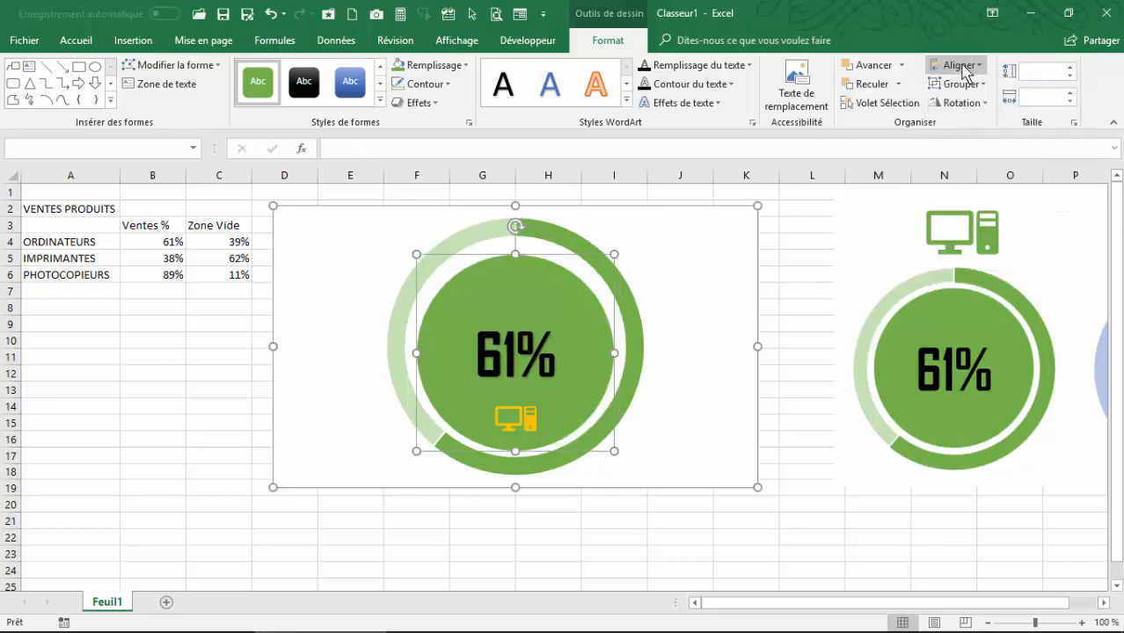
left_click(959, 66)
left_click(946, 166)
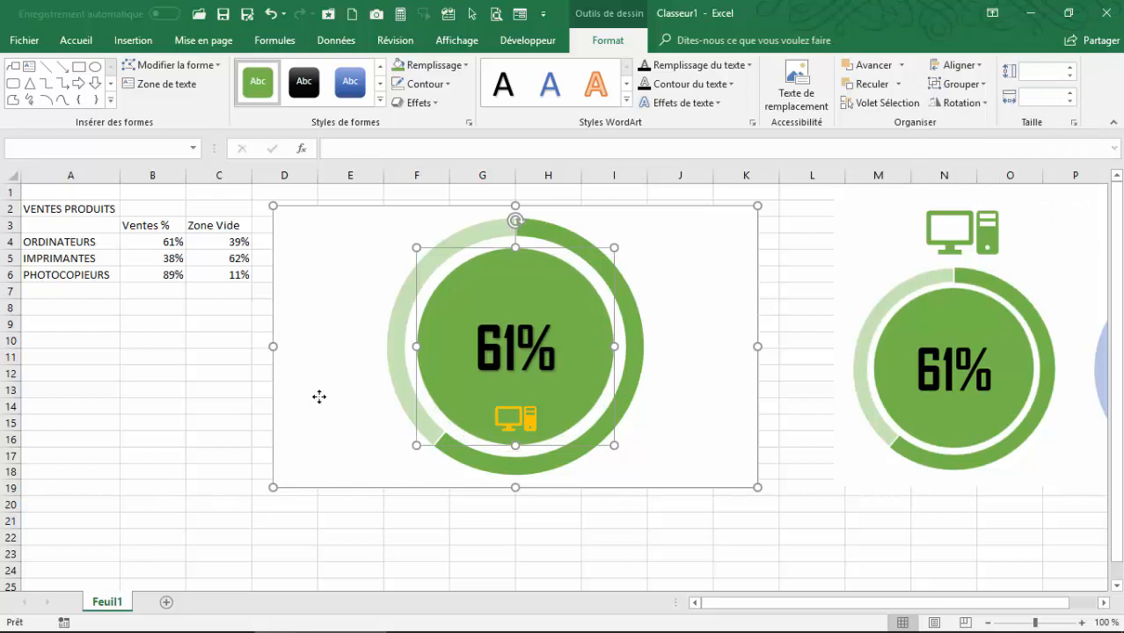
left_click(219, 404)
- Remove the fill and the outline of the doughnut chart's chart area
left_click(339, 216)
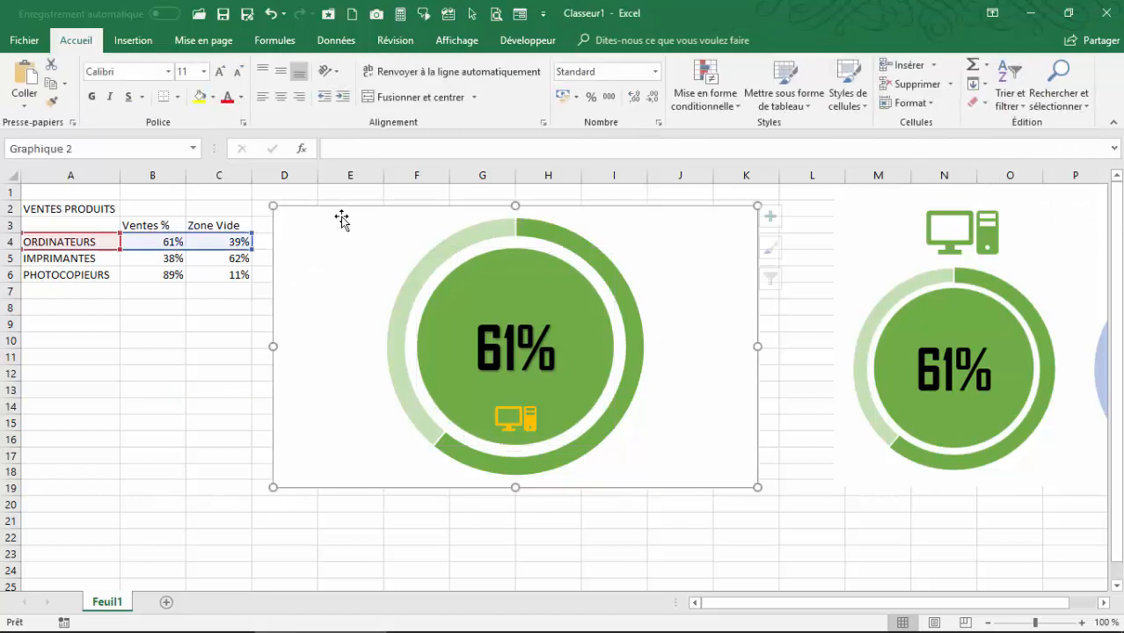
left_click(651, 41)
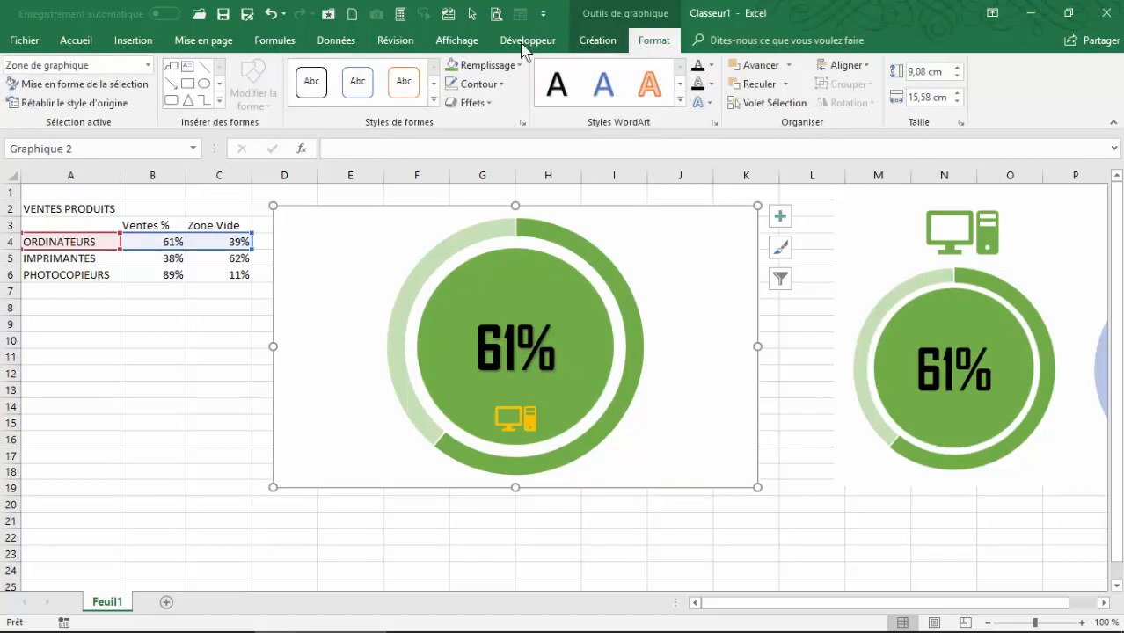
left_click(519, 65)
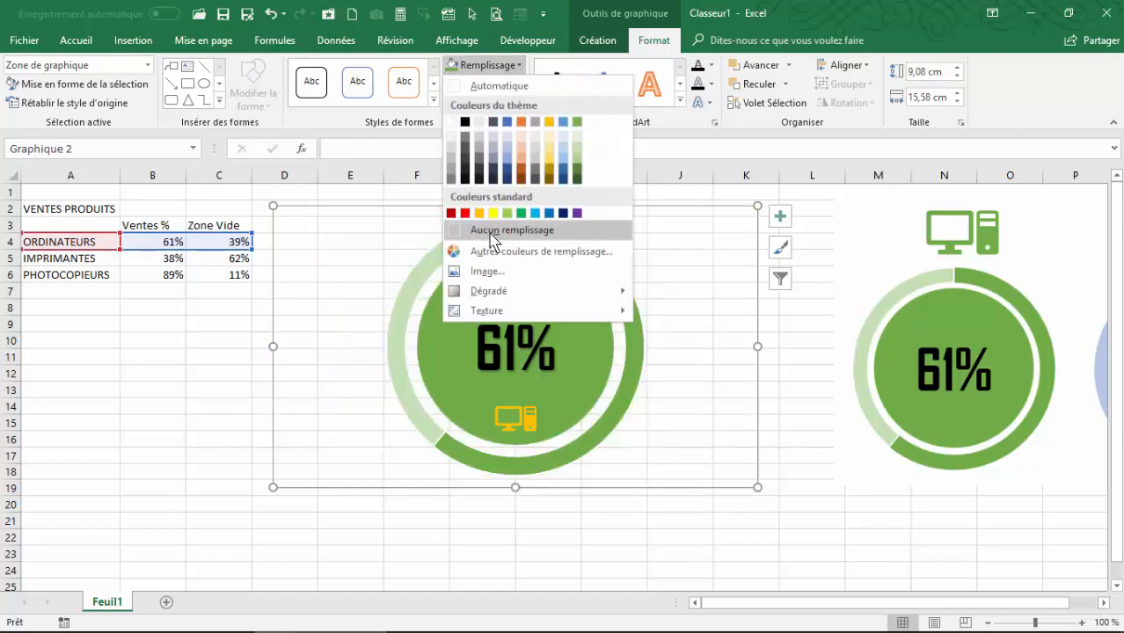
left_click(479, 220)
left_click(478, 84)
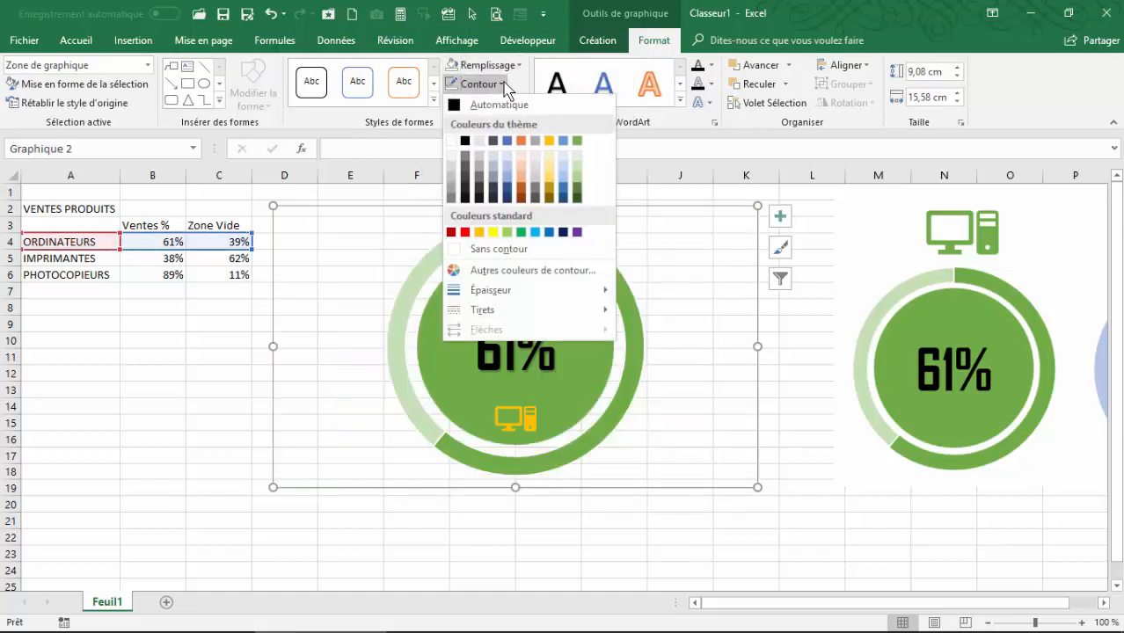
left_click(491, 251)
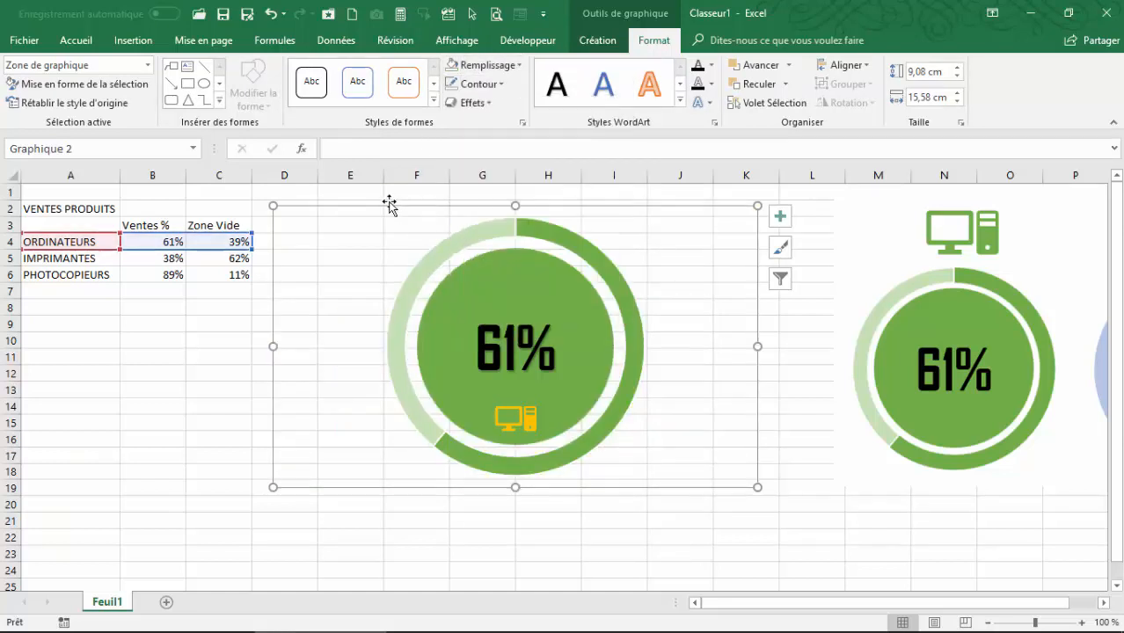
left_click(173, 342)
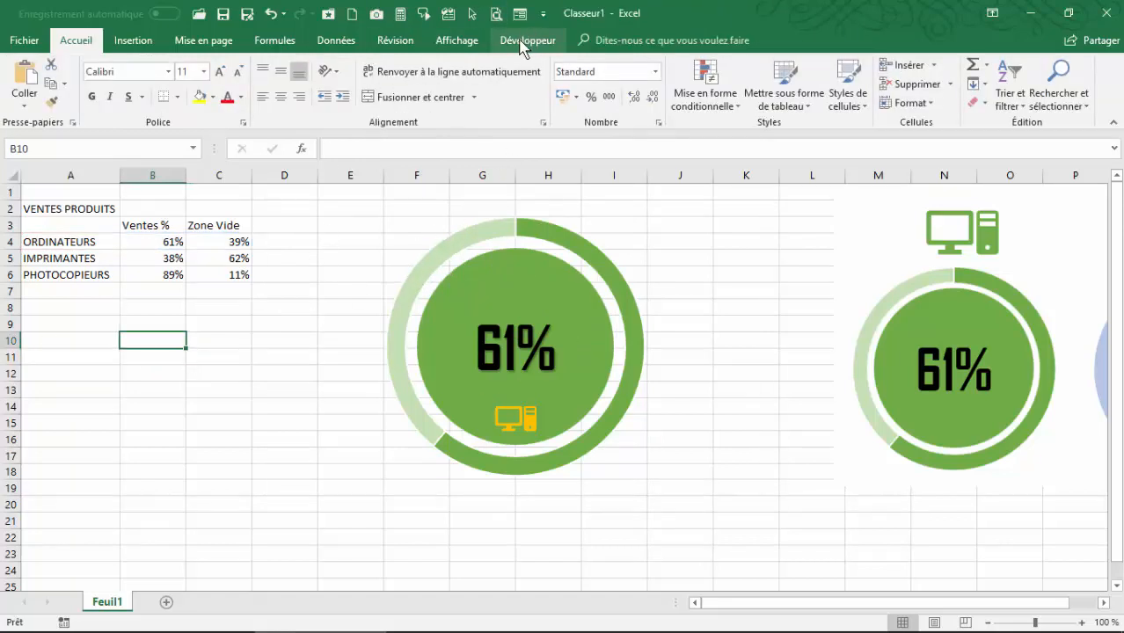
- Hide the gridlines of the worksheet
left_click(457, 41)
left_click(203, 98)
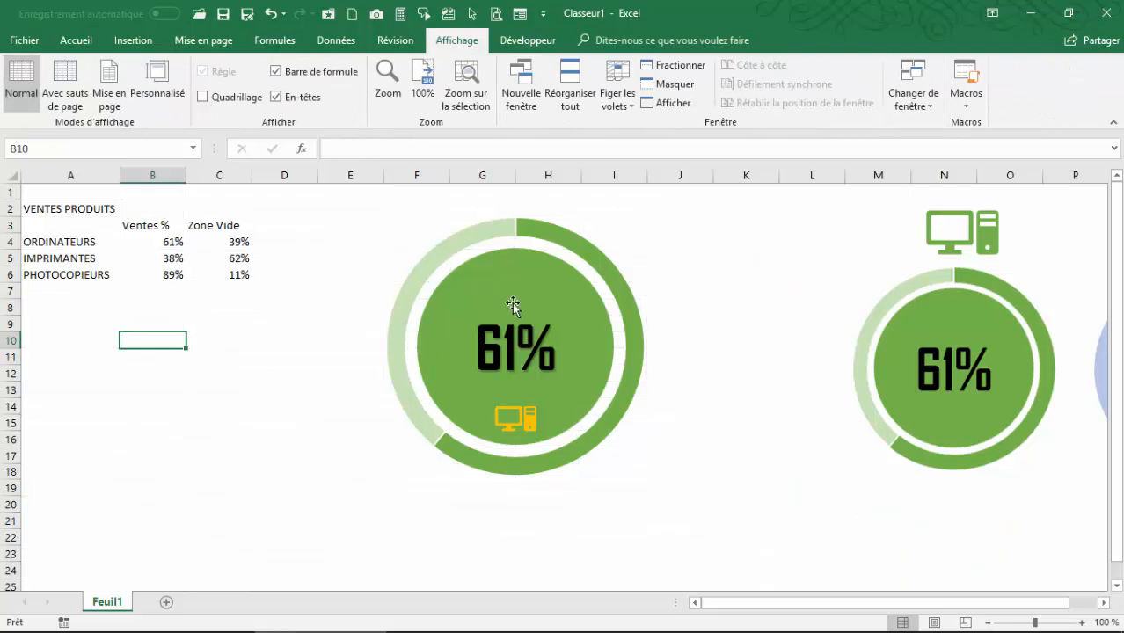
left_click(512, 415)
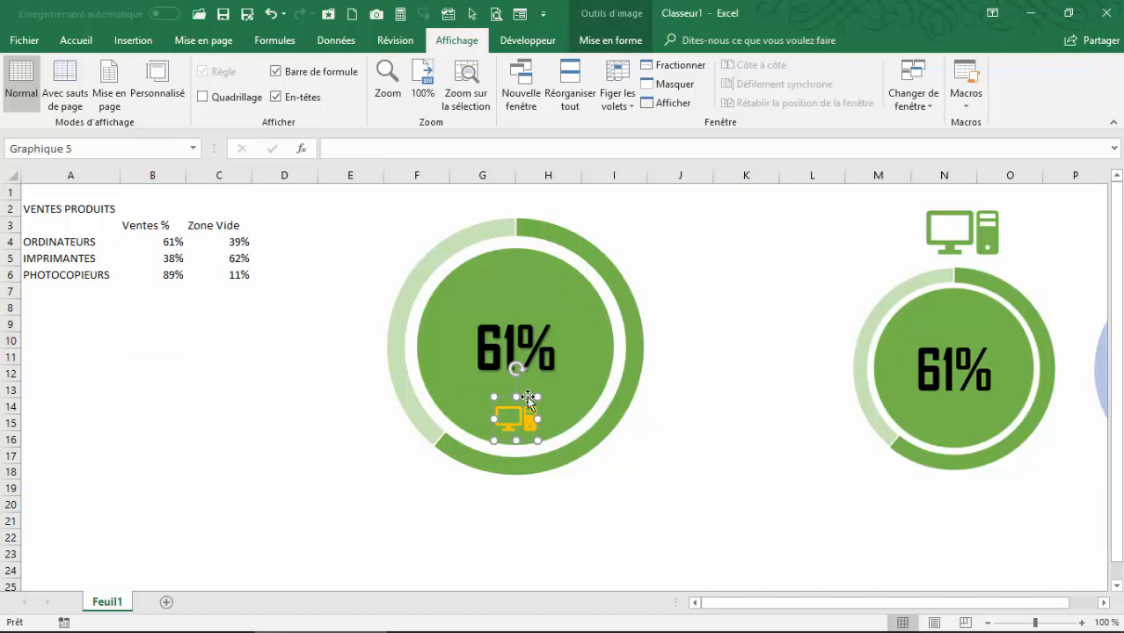
left_click(178, 374)
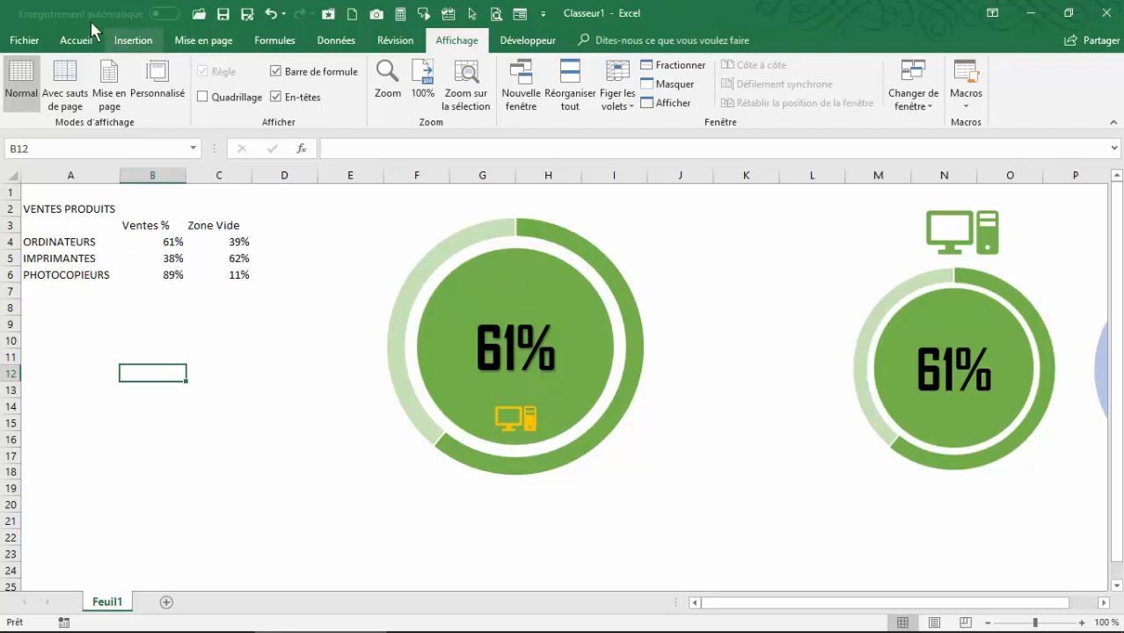
- Draw a text box about 3.81 cm wide and 0.74 cm high in the empty cells below the data table
left_click(141, 43)
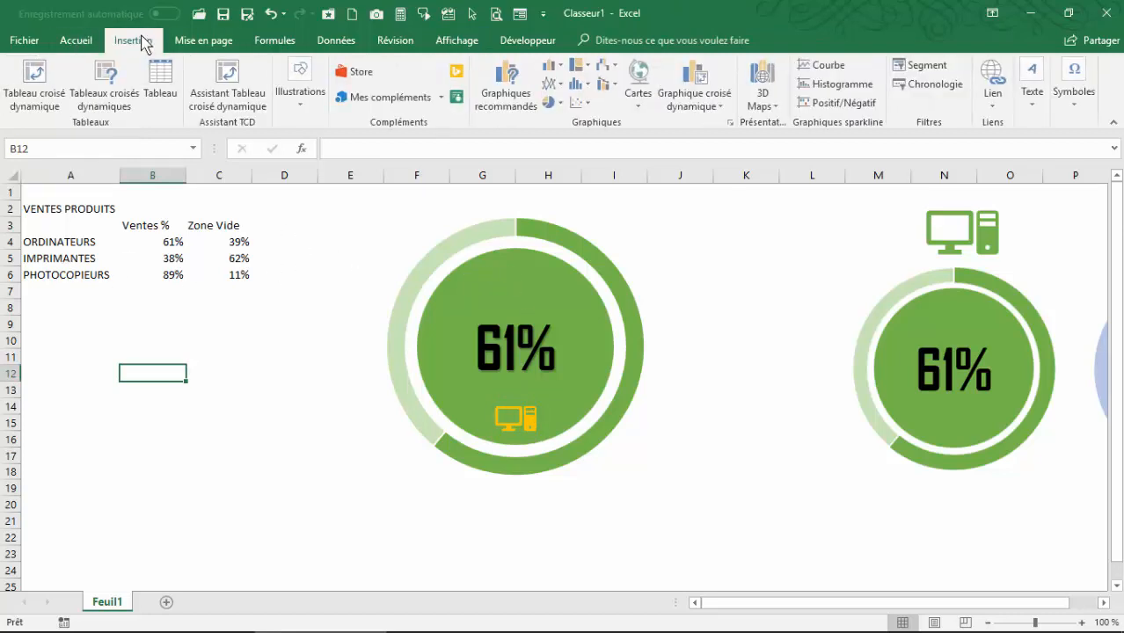
left_click(298, 103)
left_click(373, 176)
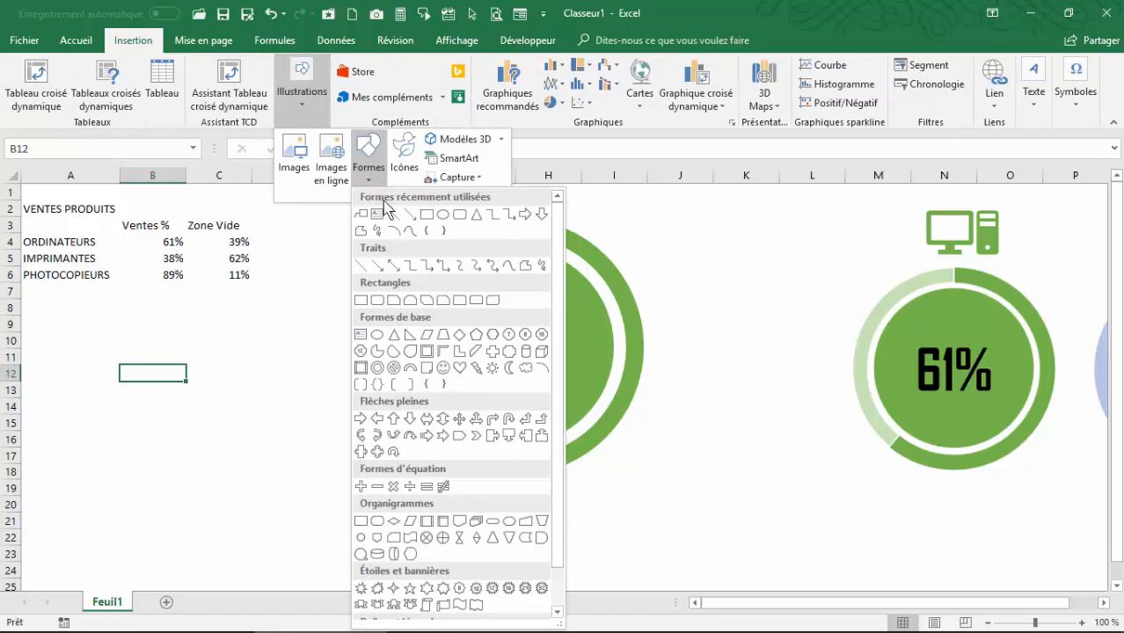
left_click(378, 220)
left_click_drag(94, 325, 214, 349)
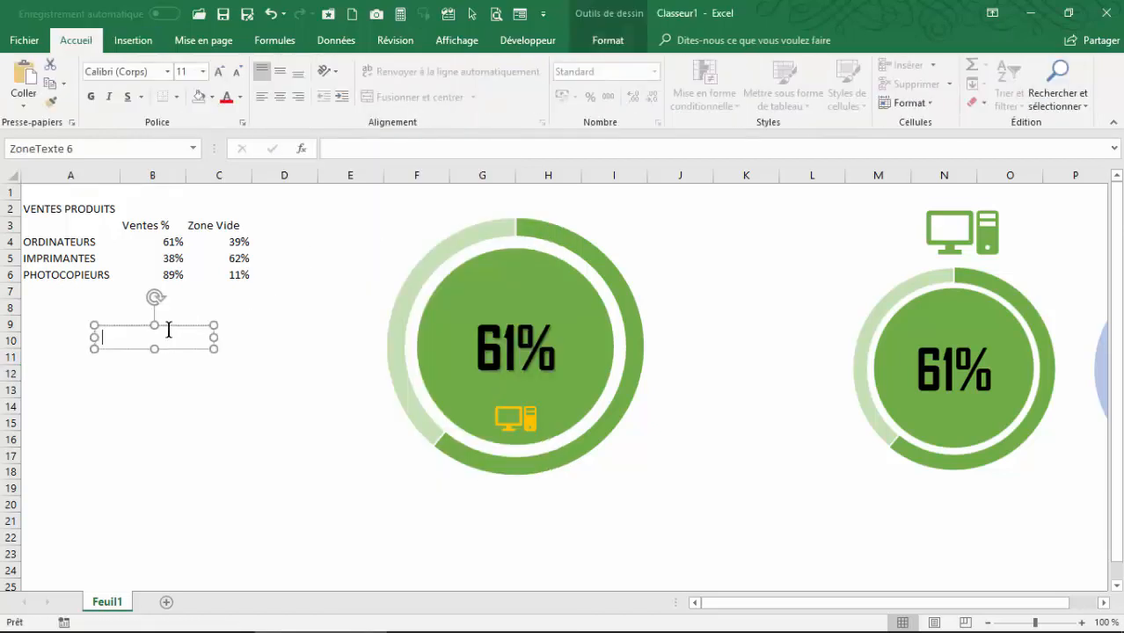
- Link the new text box to the ORDINATEURS label in cell A4 with the formula =$A$4
left_click(129, 325)
left_click(343, 149)
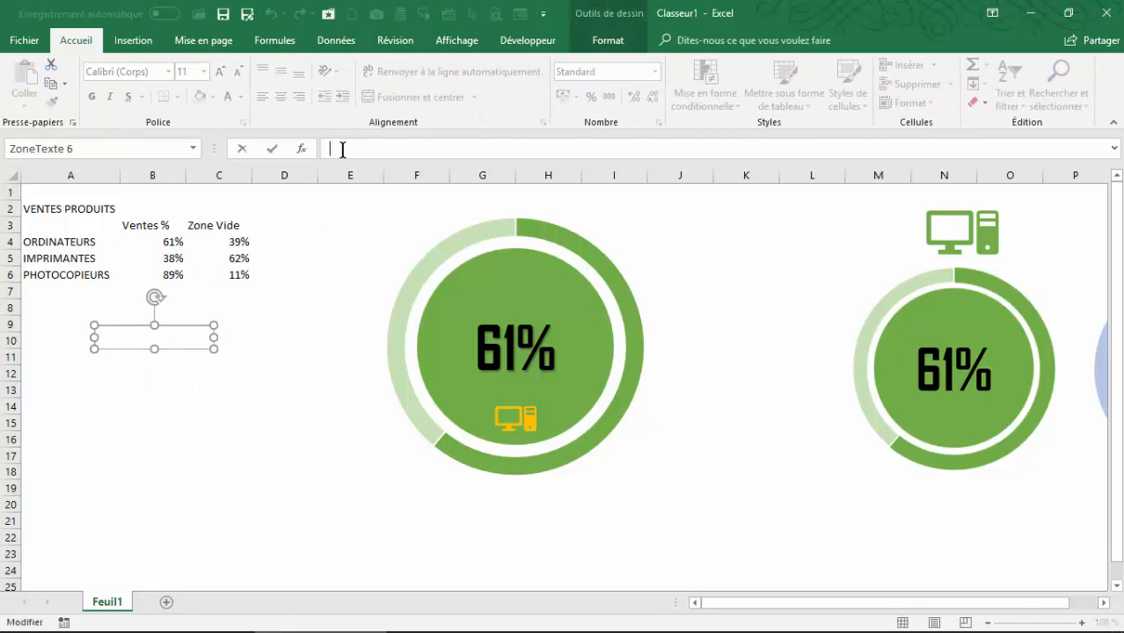
type("=")
left_click(72, 242)
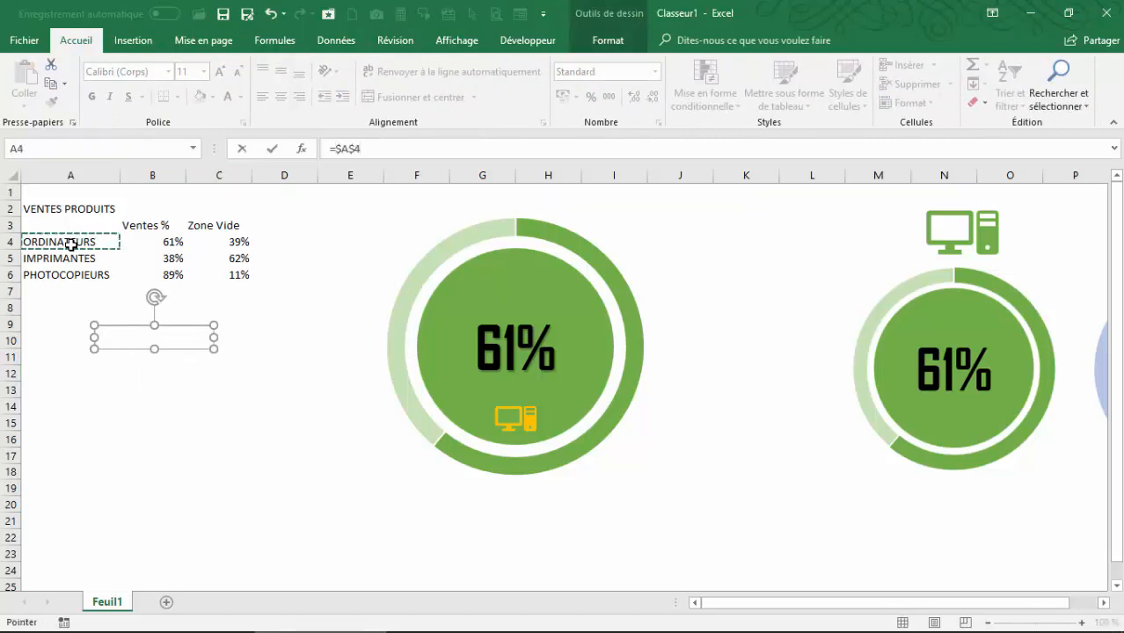
key("Return")
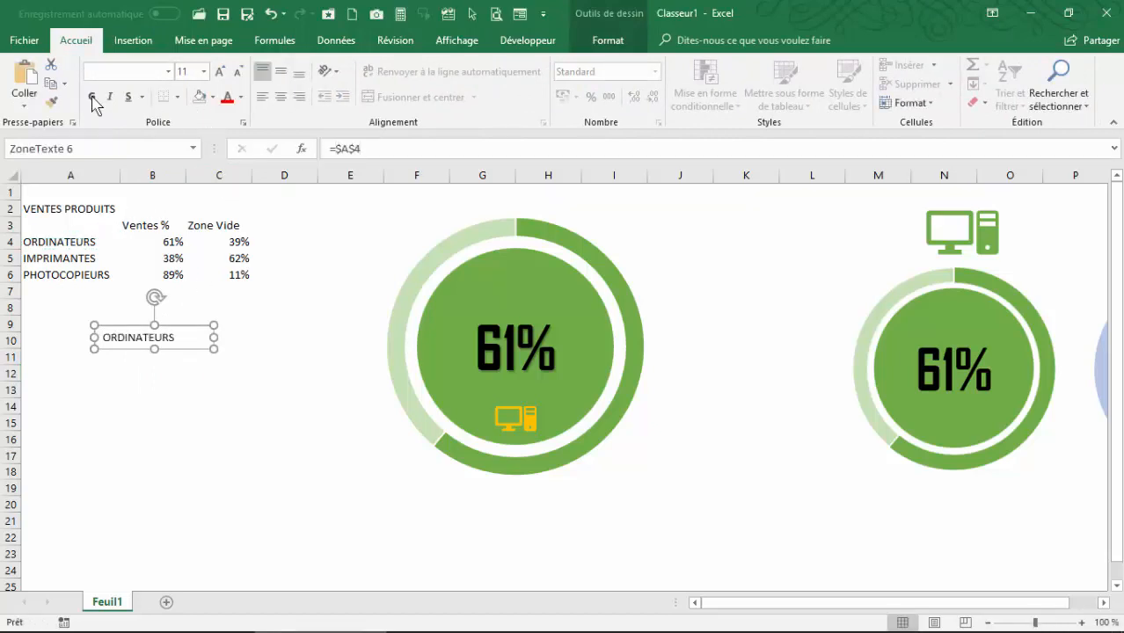
- Center the ORDINATEURS text box's text horizontally and vertically, make it bold and color it gold
left_click(605, 41)
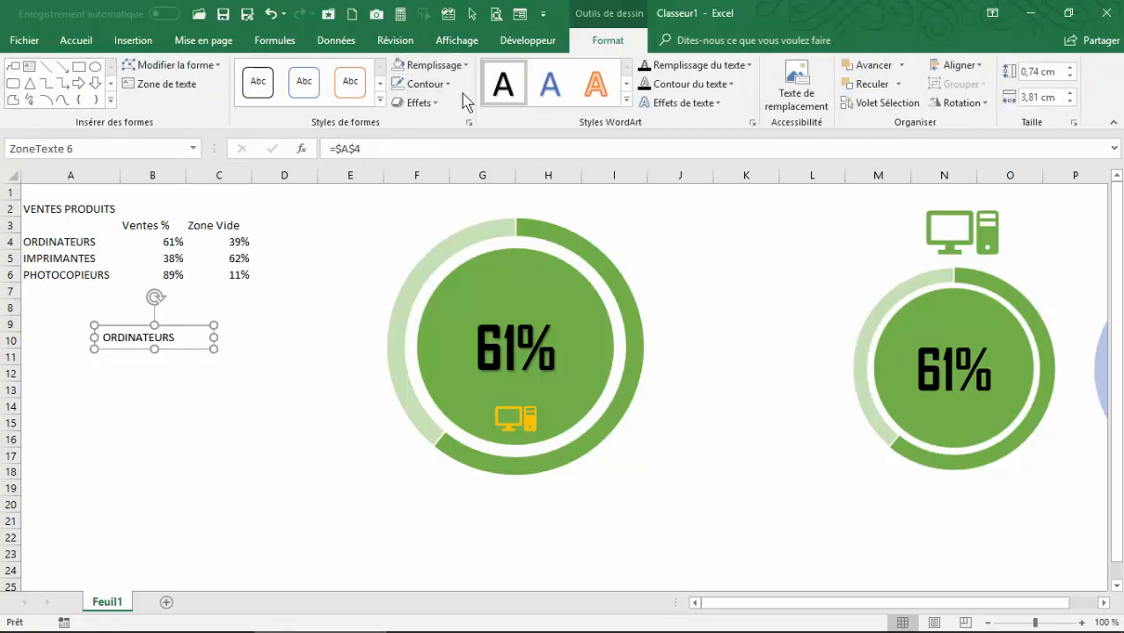
left_click(79, 41)
left_click(281, 96)
left_click(280, 72)
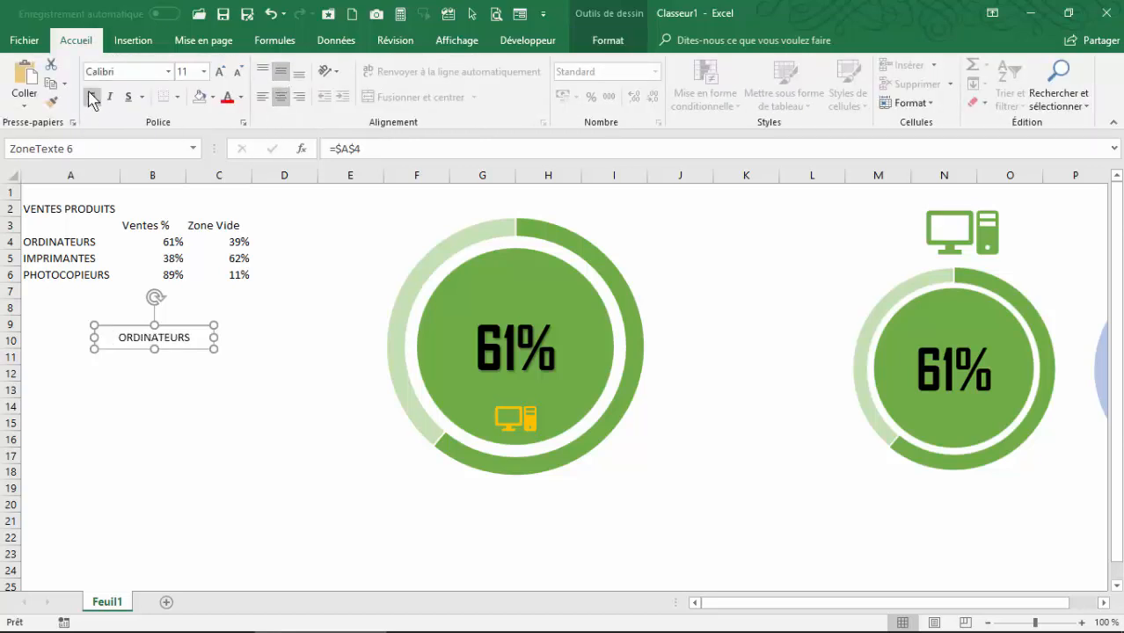
left_click(92, 97)
left_click(241, 98)
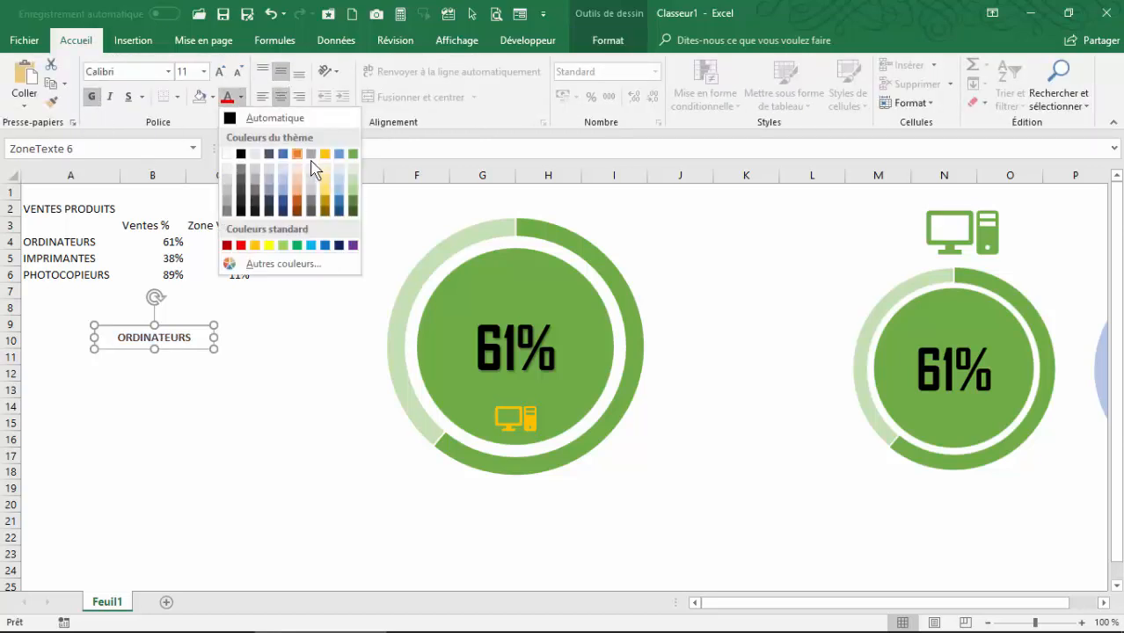
left_click(324, 155)
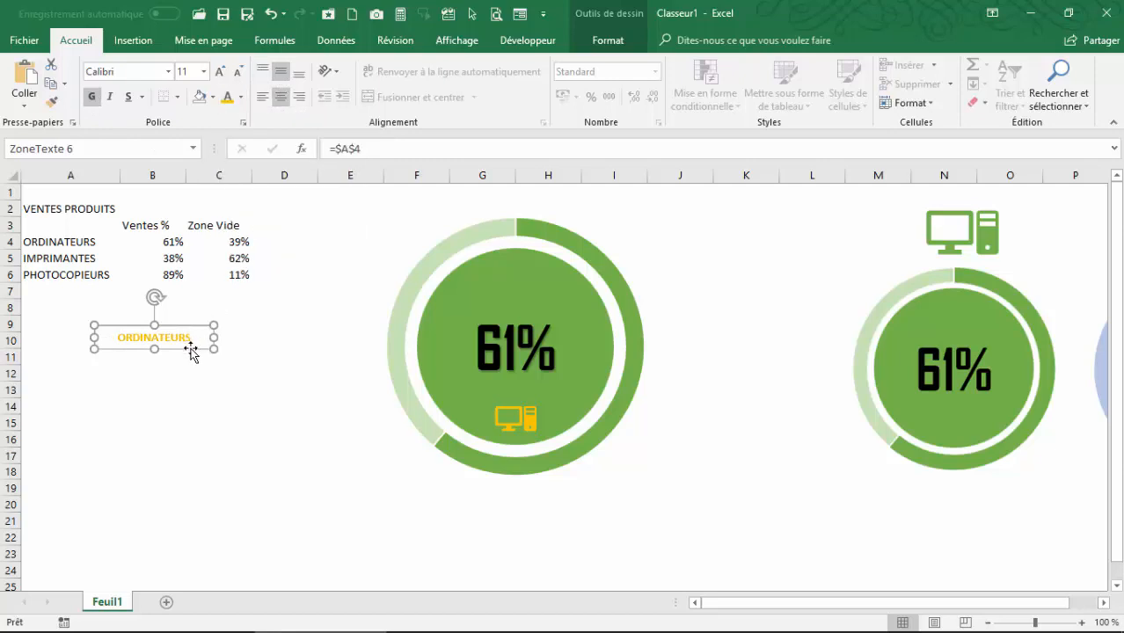
- Move the ORDINATEURS text box into the green circle above the percentage and remove its fill and outline
left_click_drag(191, 349, 549, 301)
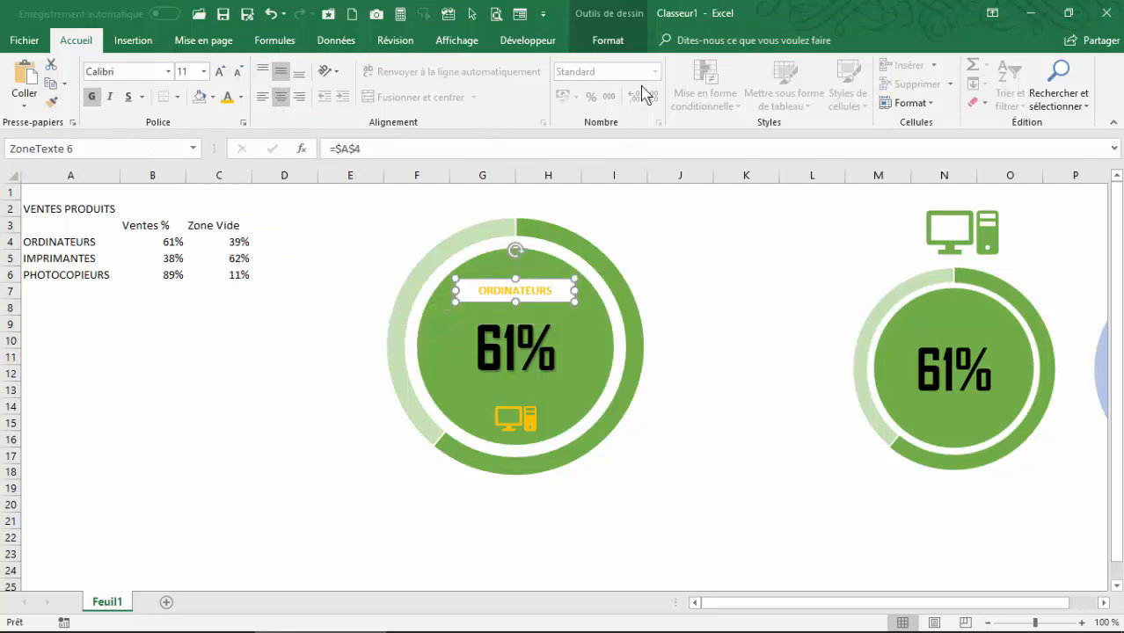
left_click(609, 40)
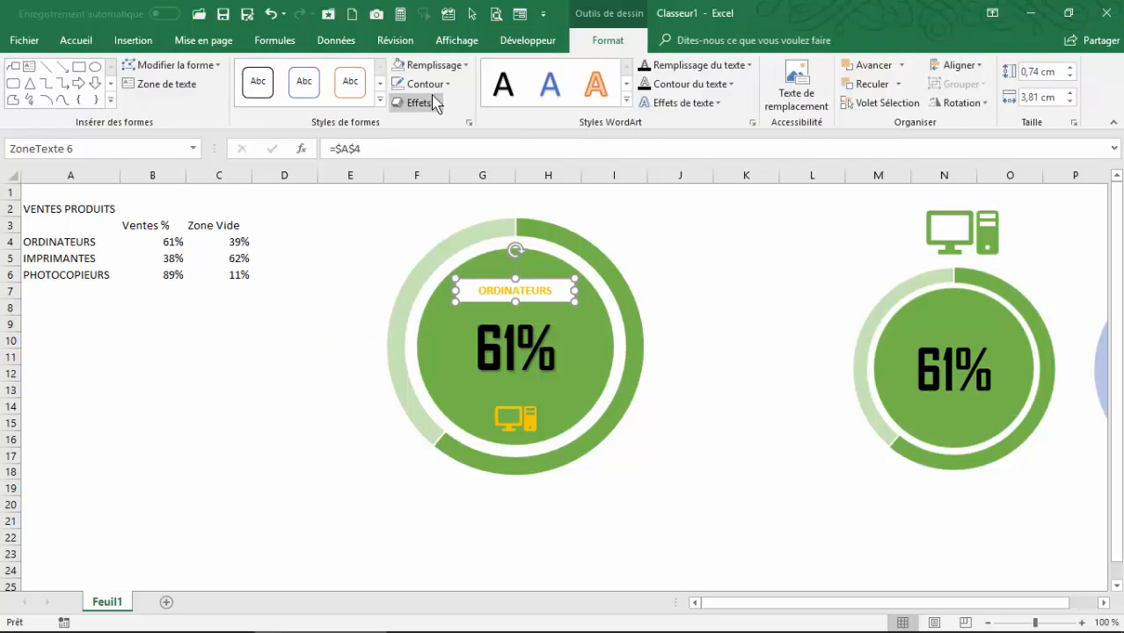
left_click(429, 65)
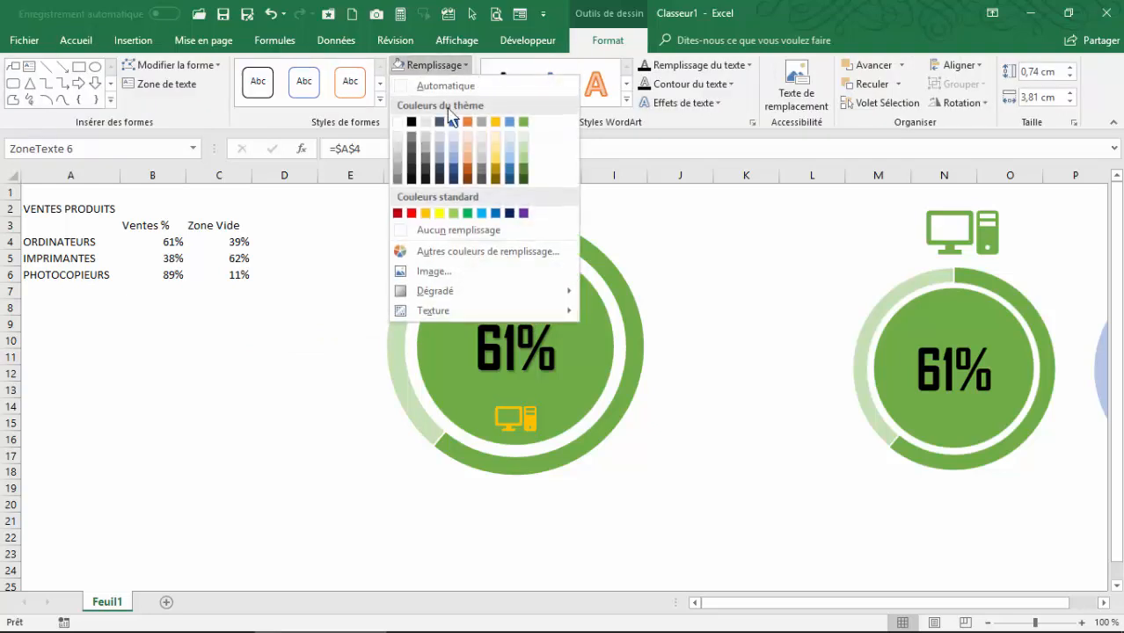
left_click(440, 231)
left_click(426, 83)
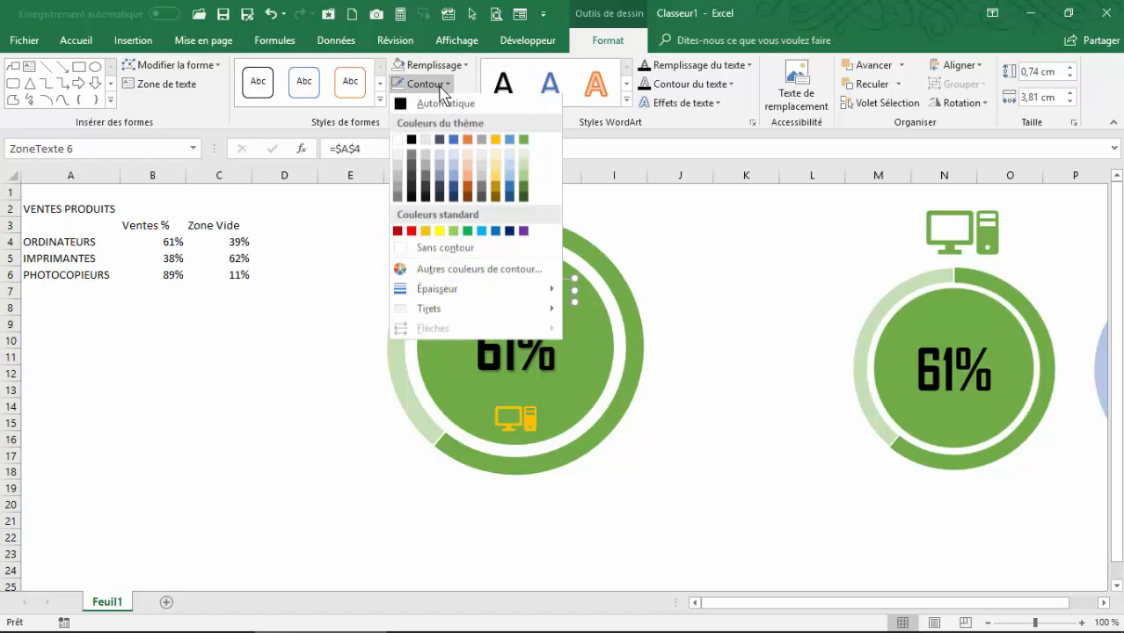
left_click(439, 250)
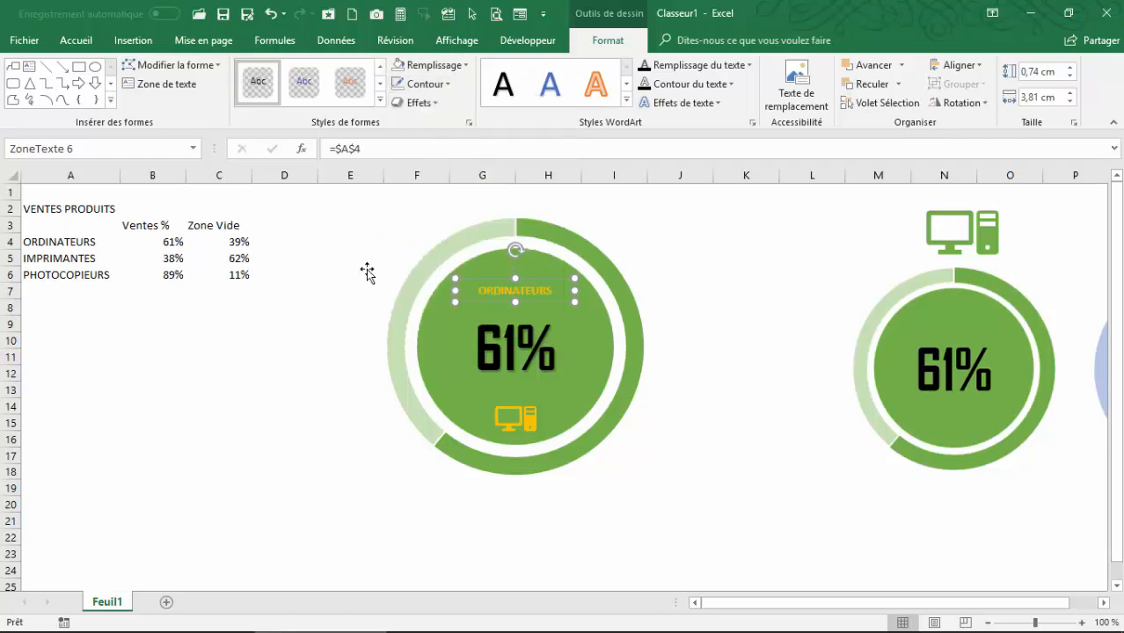
left_click(217, 386)
- Increase the font size of the ORDINATEURS label in the circle to 14
left_click(509, 289)
left_click(551, 288)
left_click(504, 290)
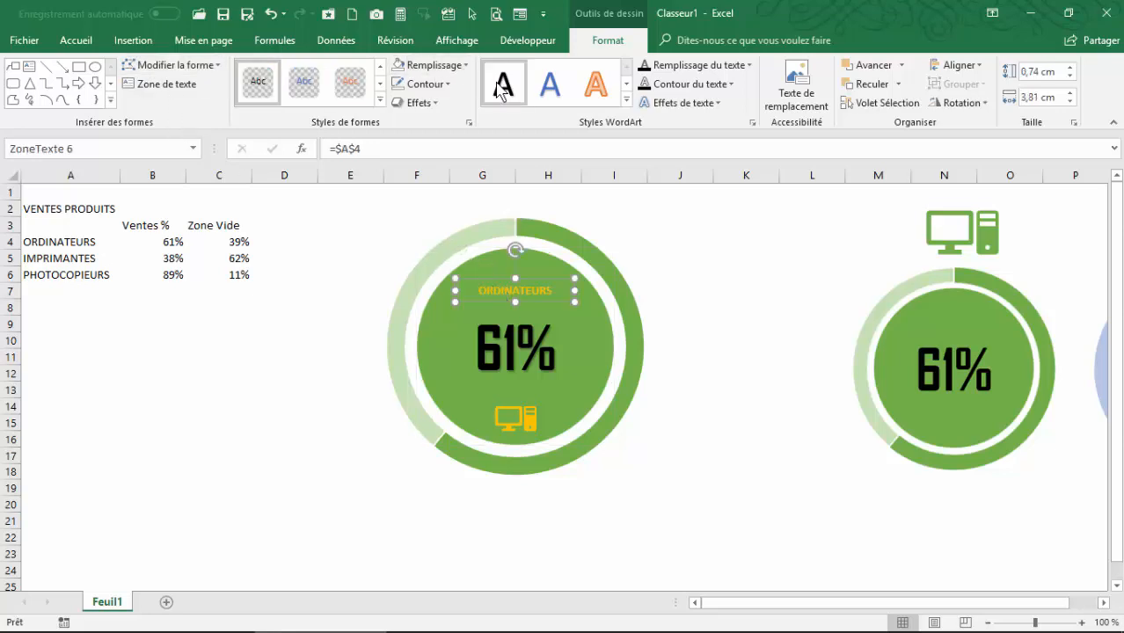
left_click(88, 41)
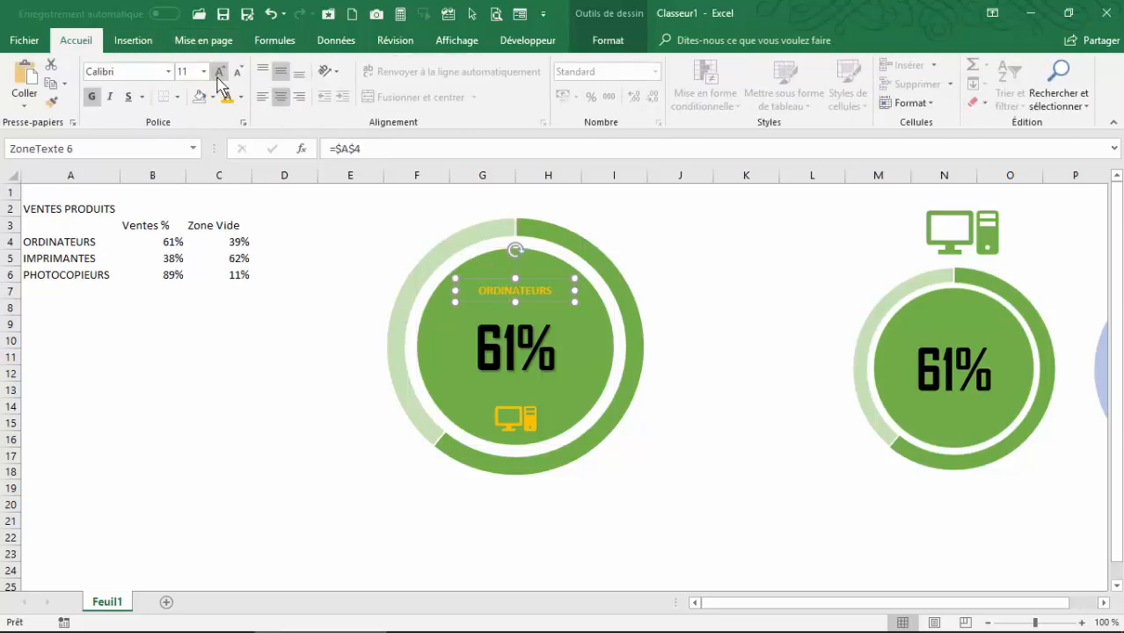
left_click(220, 72)
left_click(220, 71)
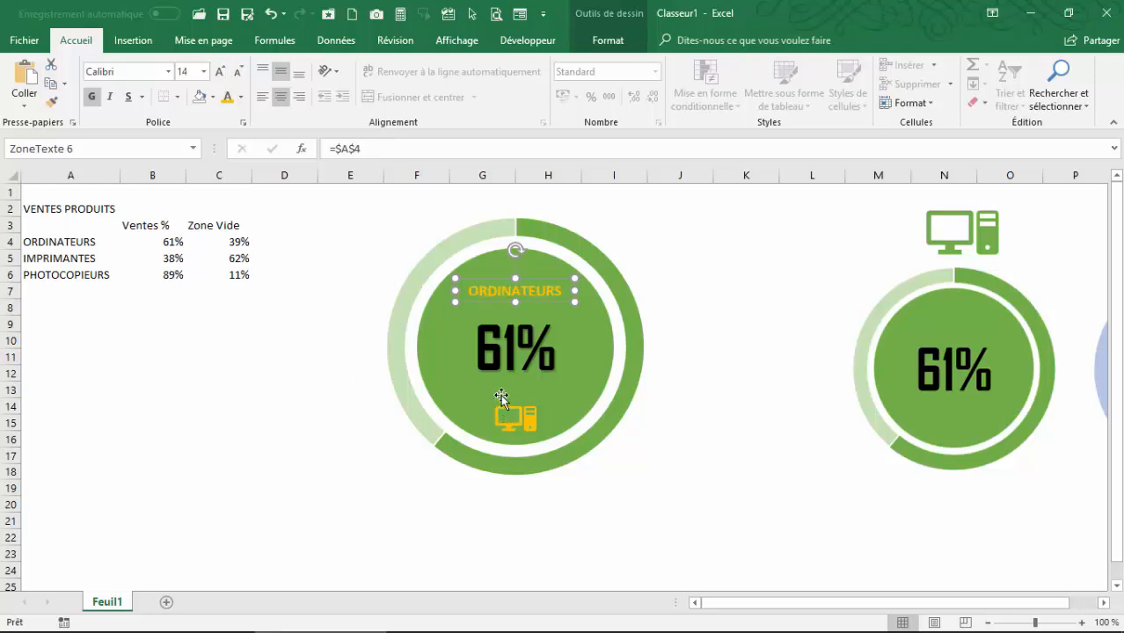
- Group the ORDINATEURS label, the green circle, the computer icon and the doughnut chart into one object
left_click(514, 347, "ctrl")
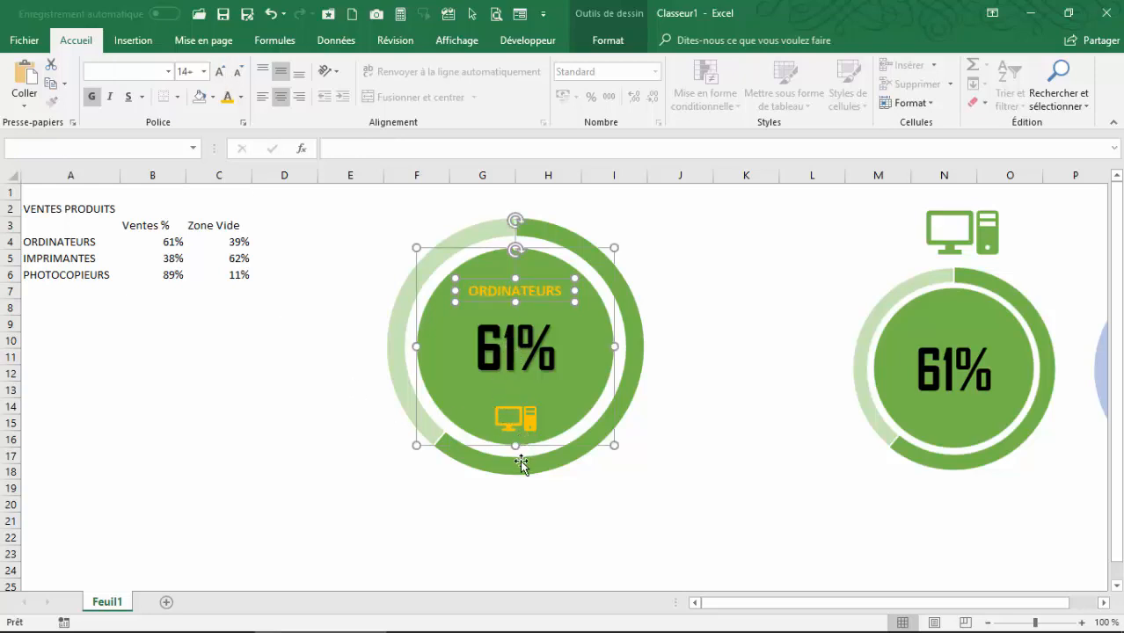
left_click(517, 419, "ctrl")
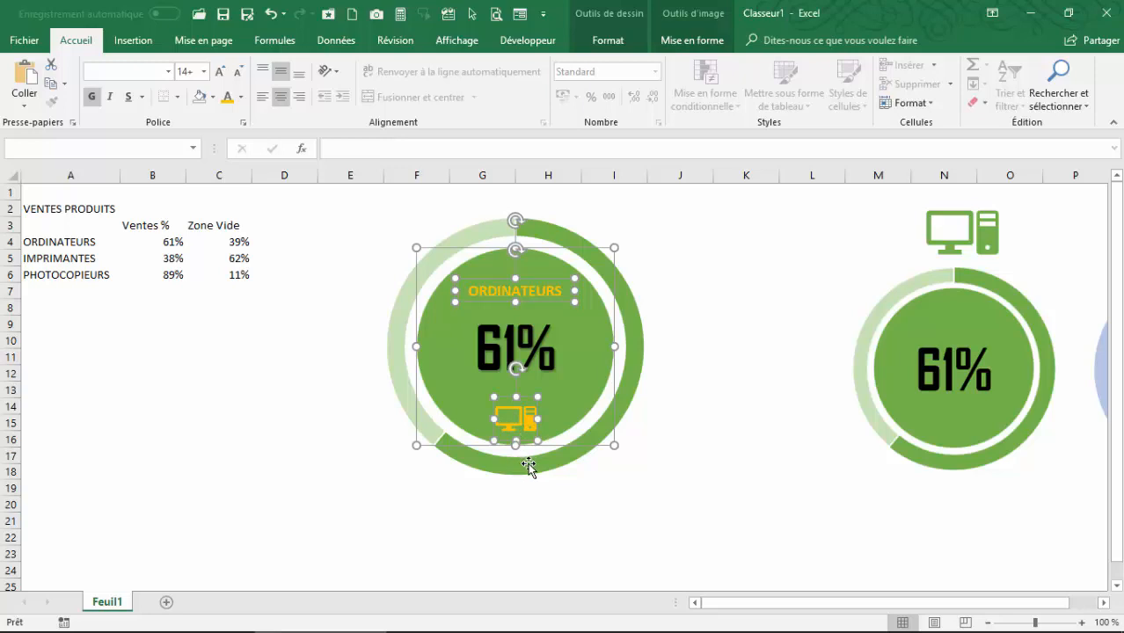
left_click(529, 467, "ctrl")
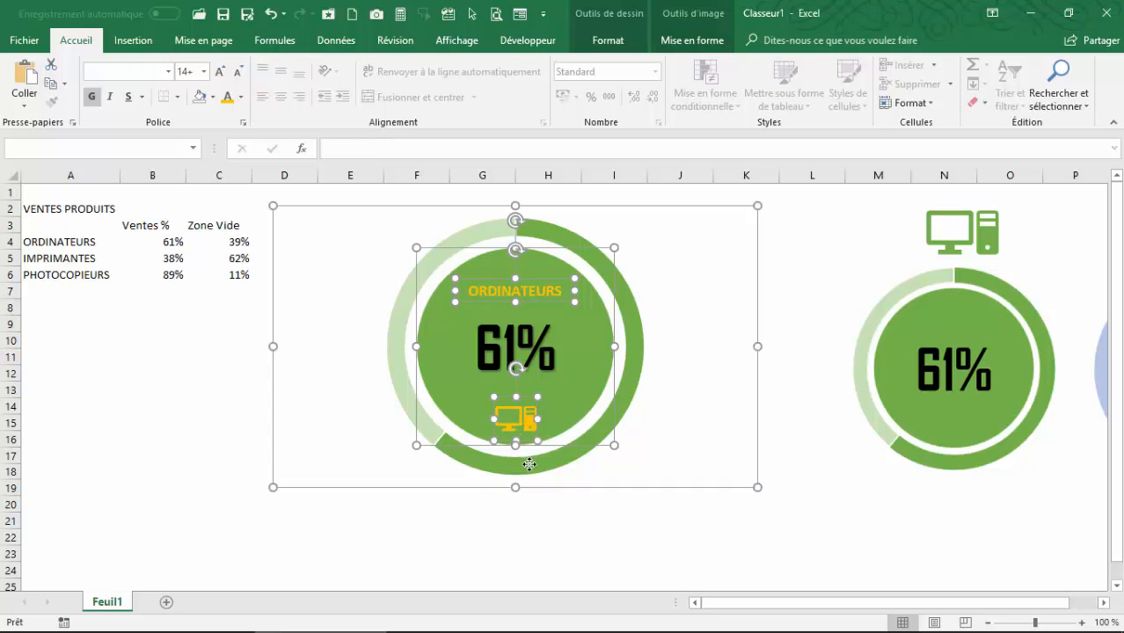
left_click(704, 40)
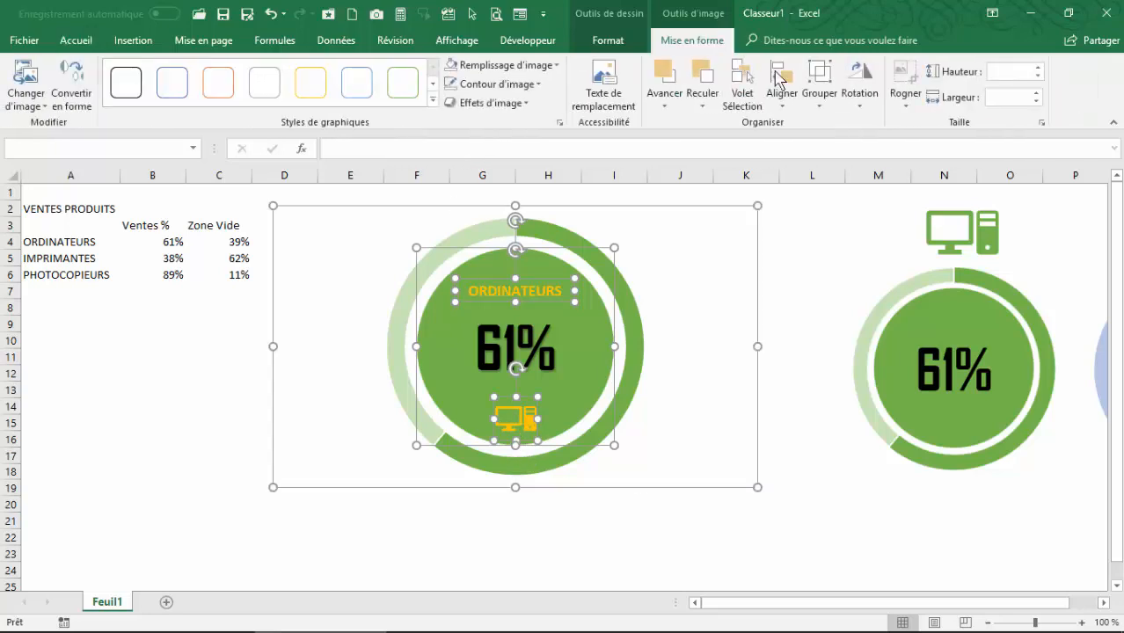
left_click(819, 98)
left_click(840, 120)
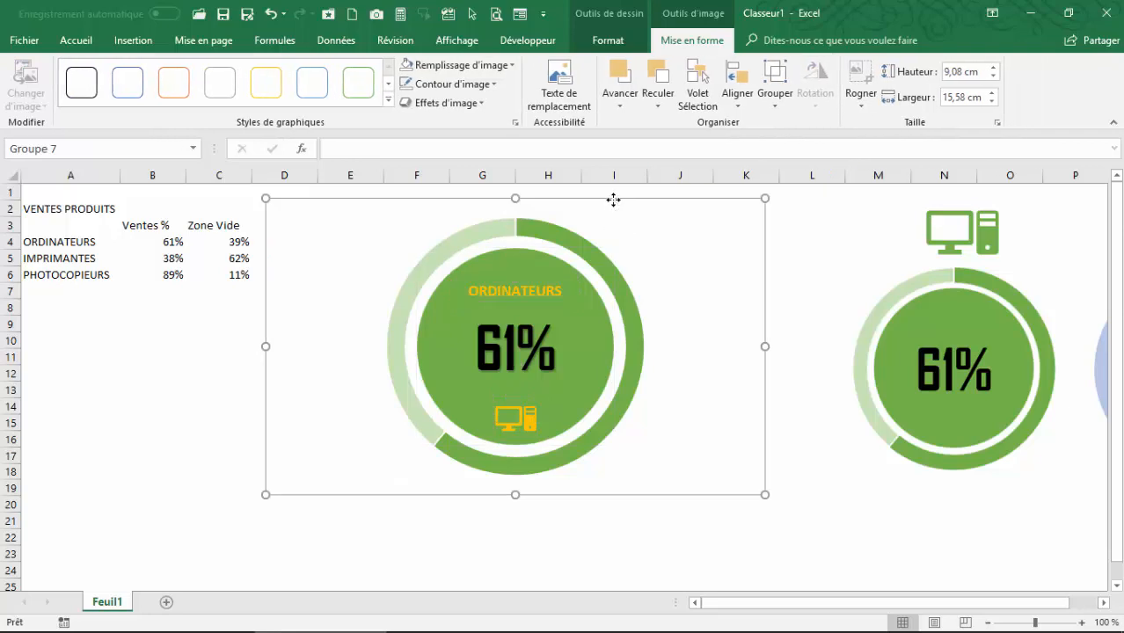
- Move the grouped ORDINATEURS chart below the data table and delete the reference picture of the sample charts
left_click_drag(614, 200, 304, 296)
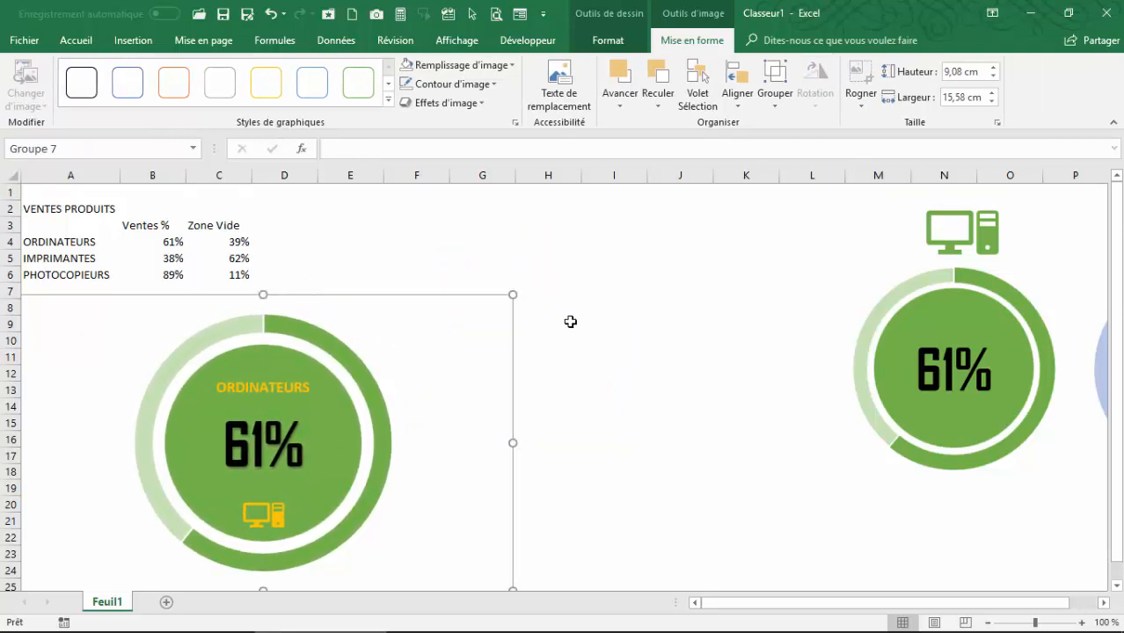
left_click_drag(963, 359, 826, 387)
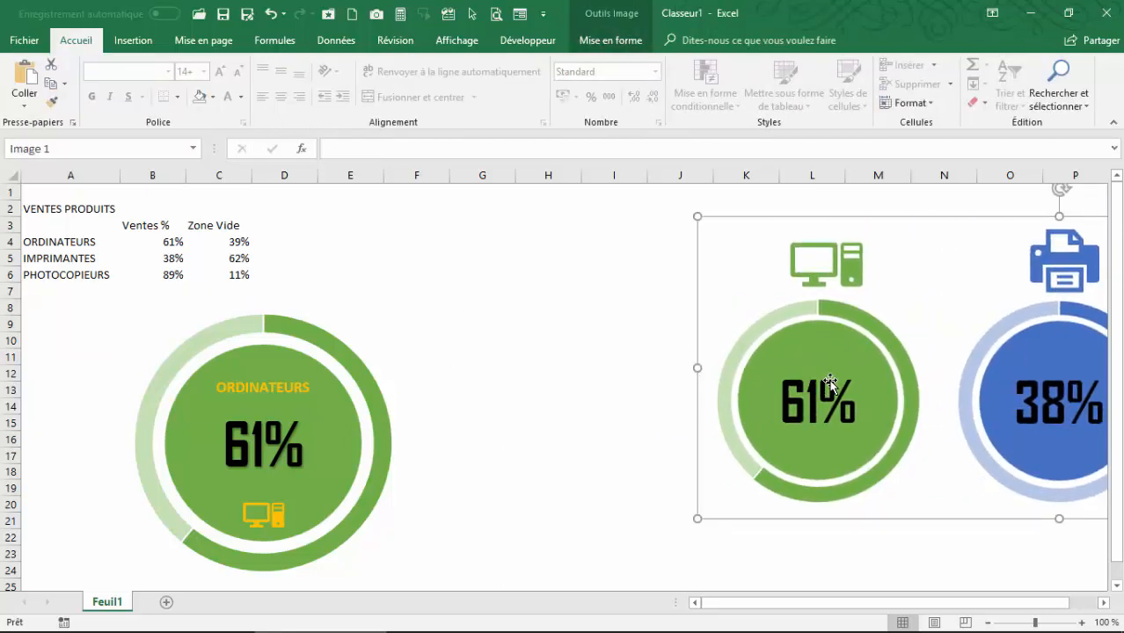
key("Delete")
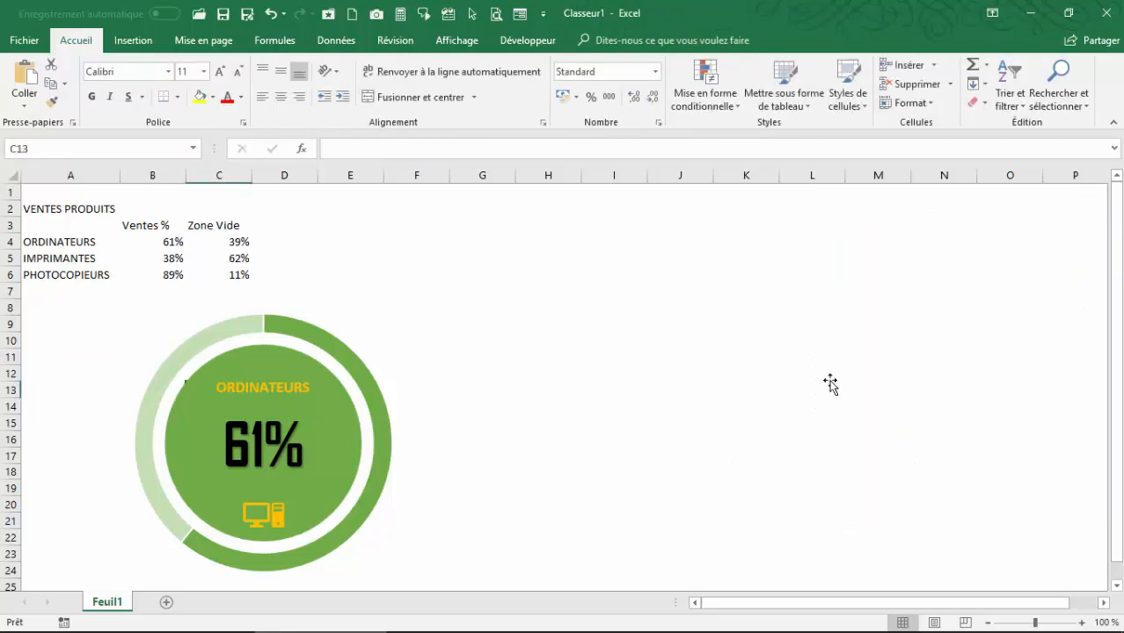
- Duplicate the grouped ORDINATEURS chart and place the two groups side by side below the data table
left_click(311, 333)
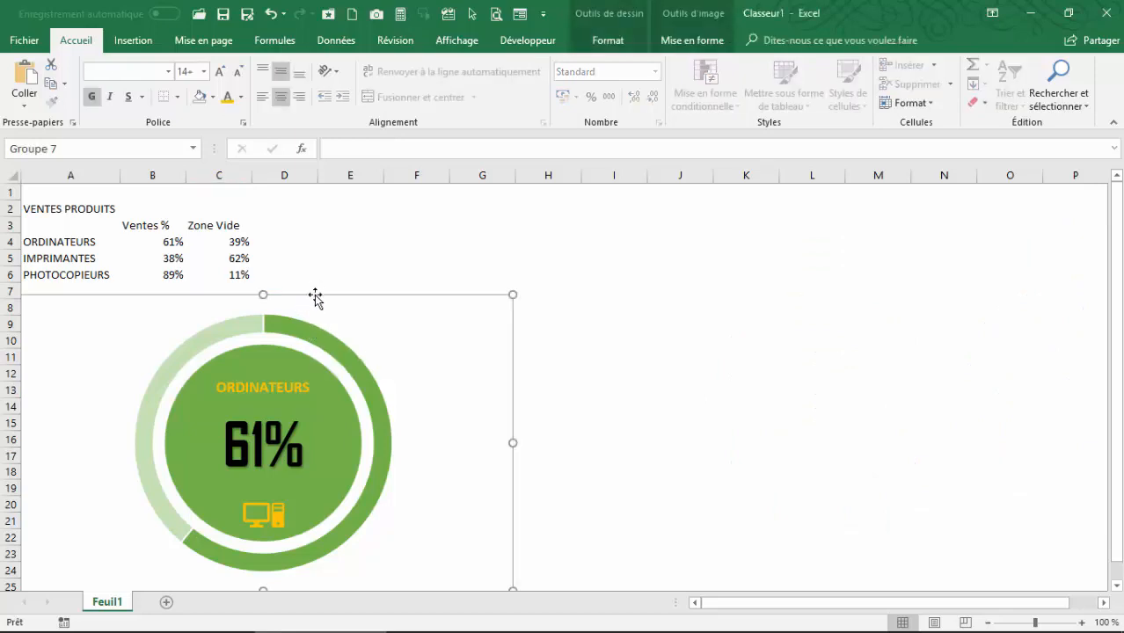
key("ctrl+d")
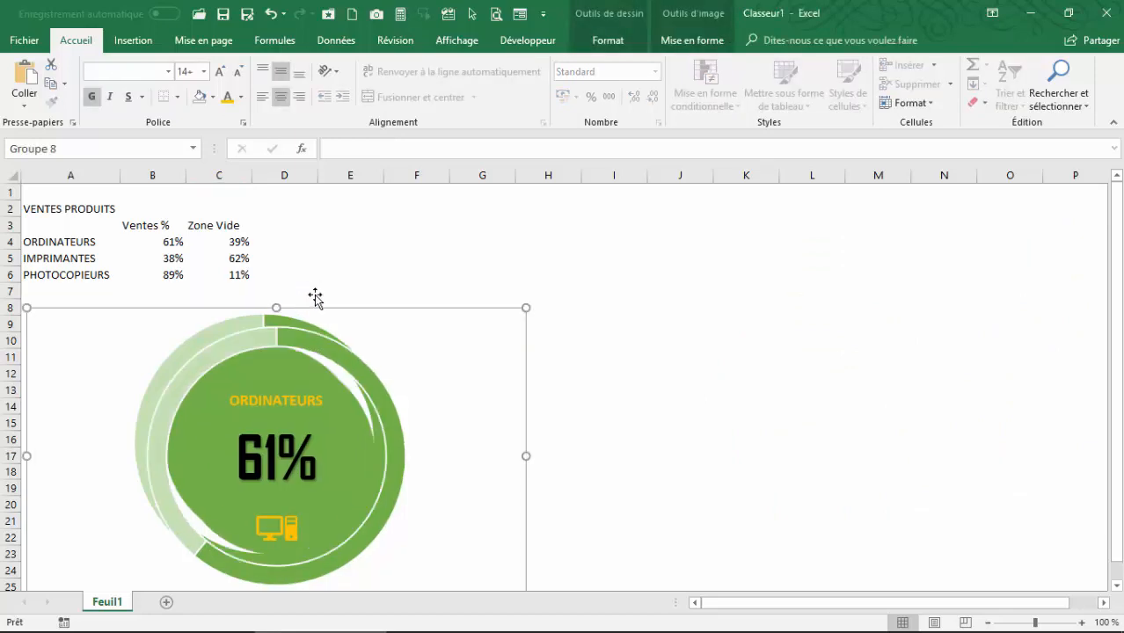
left_click_drag(340, 314, 711, 326)
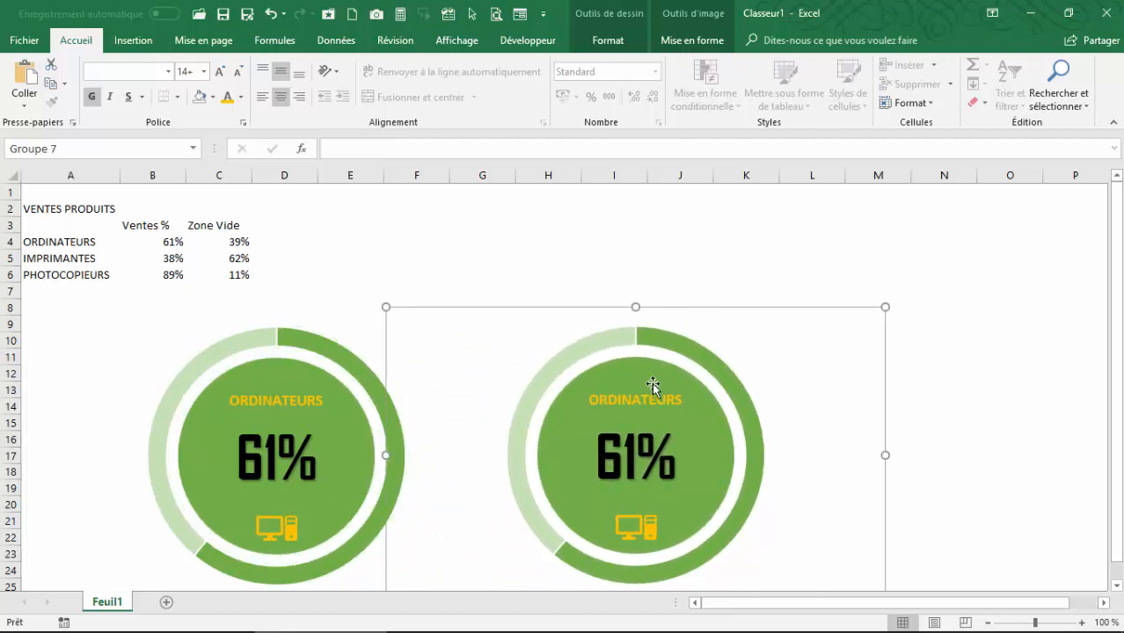
- In the second chart group, link the name label to =$A$5 and the circle's percentage to =$B$5
left_click(618, 384)
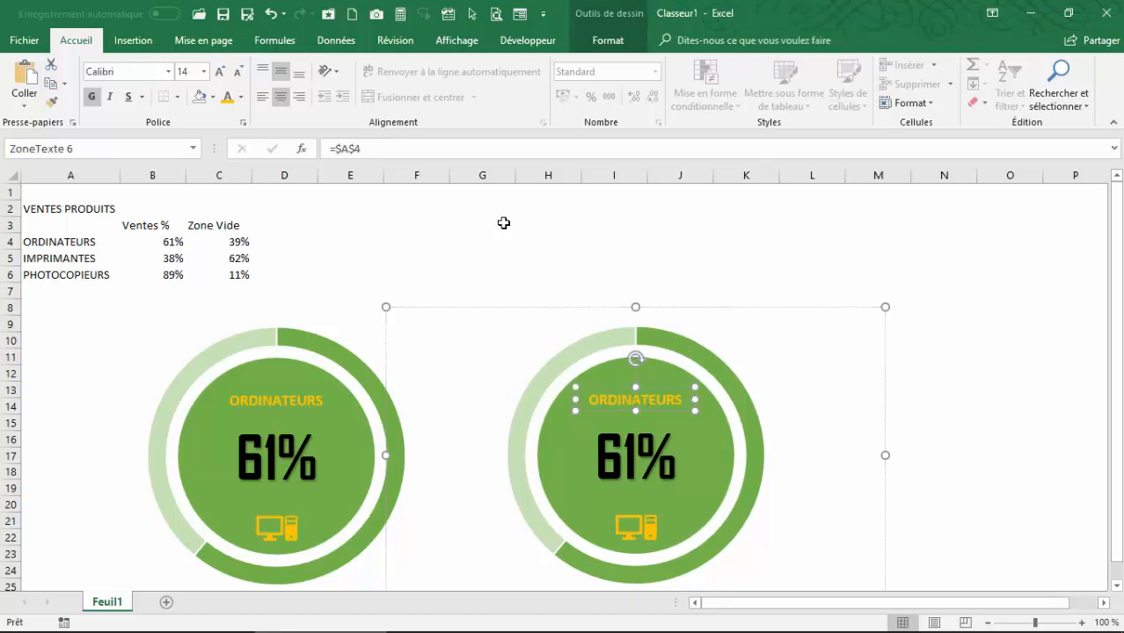
left_click(373, 149)
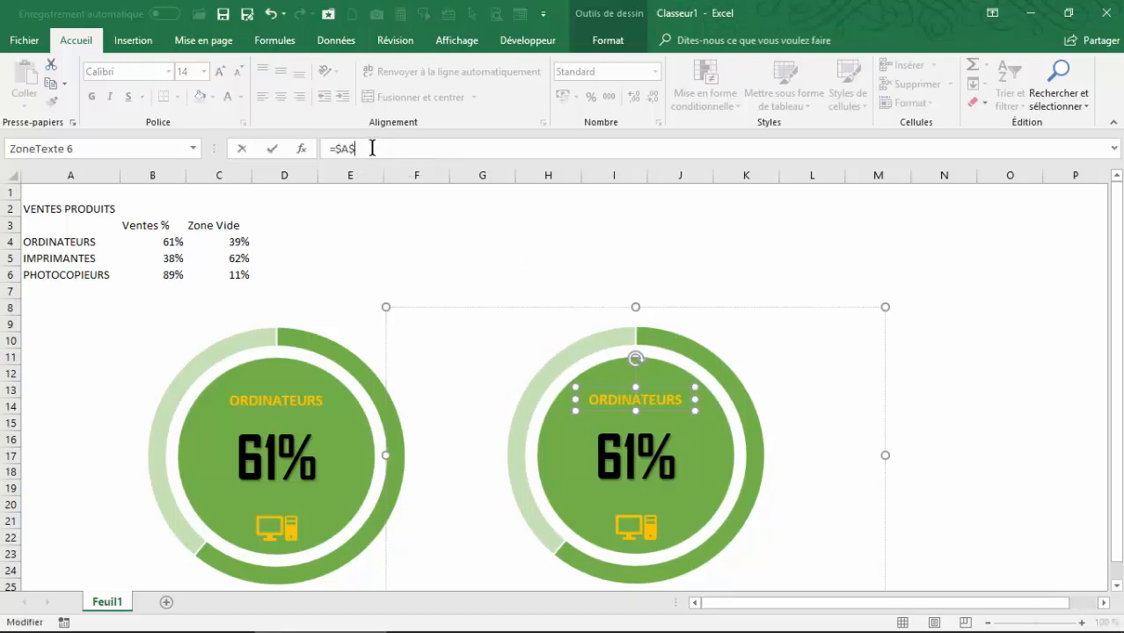
key("Return")
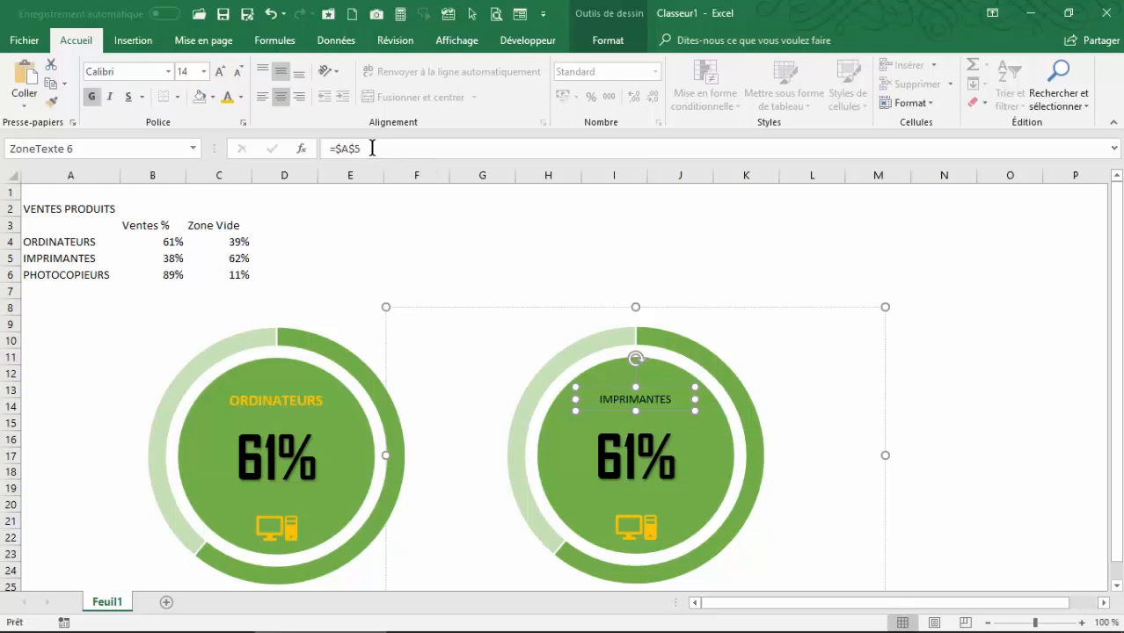
left_click(632, 439)
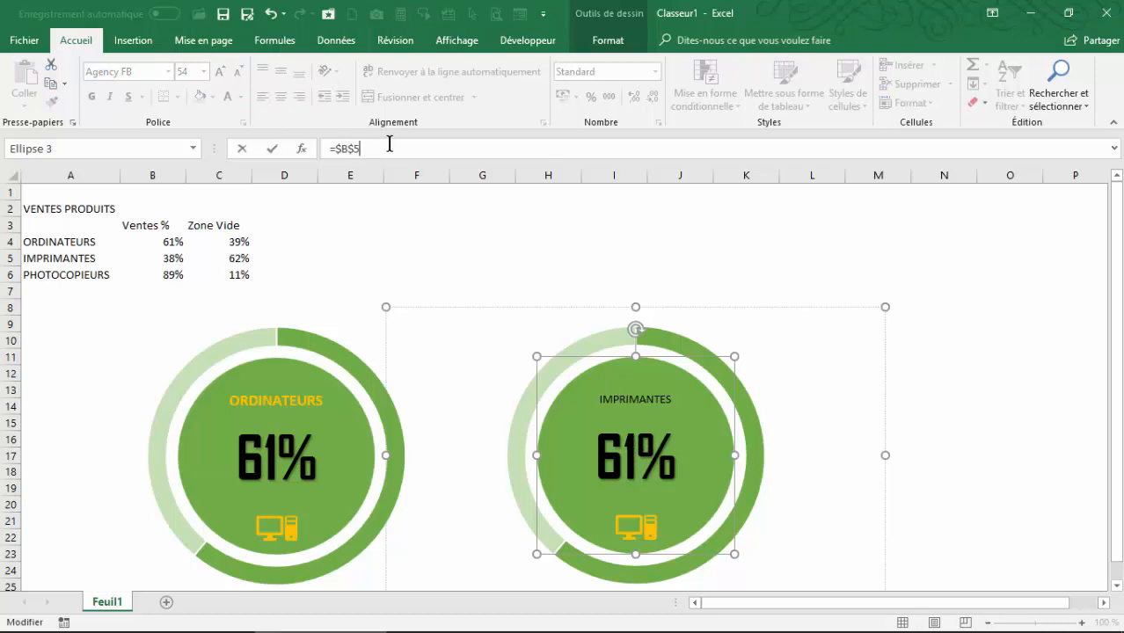
key("Return")
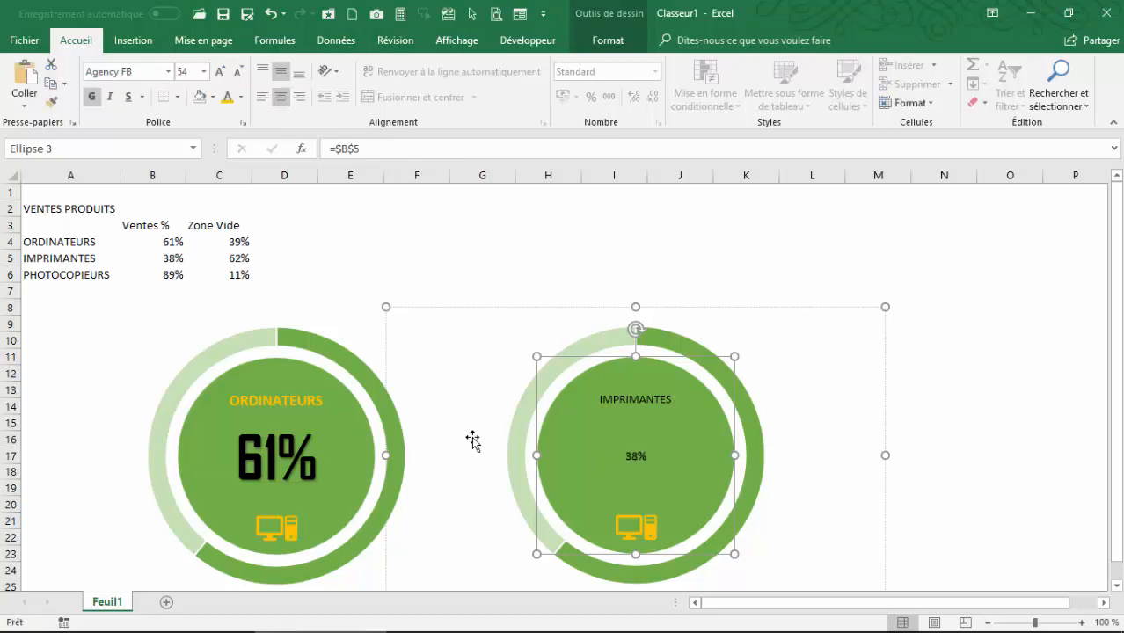
- Delete the computer icon from the IMPRIMANTES chart group and insert the printer icon from the Technologie et électronique category
left_click(632, 527)
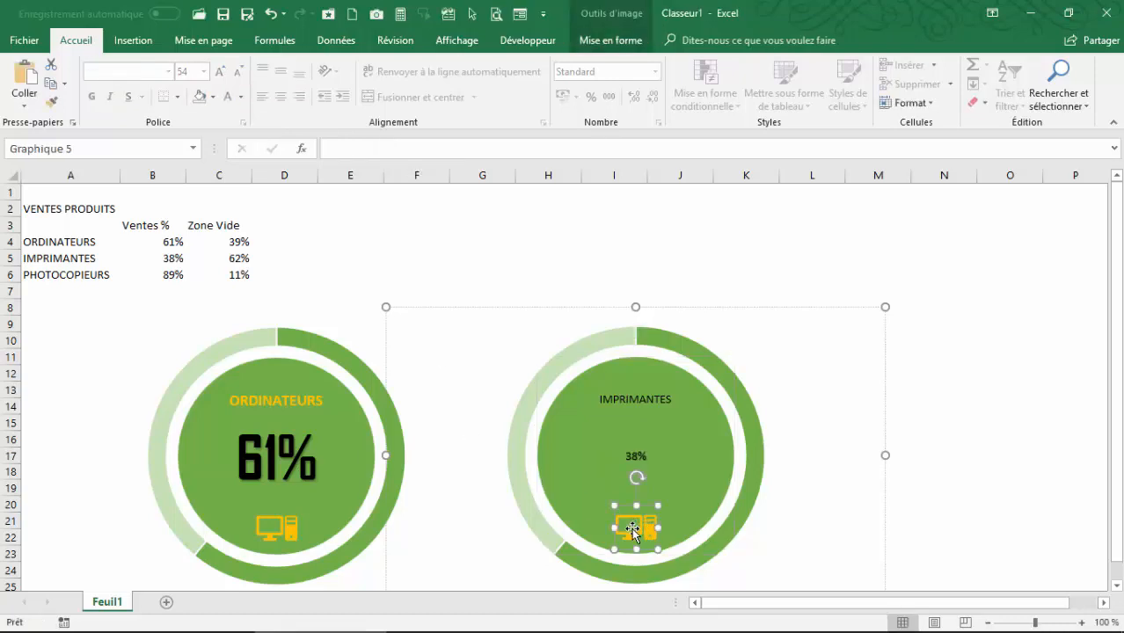
key("Delete")
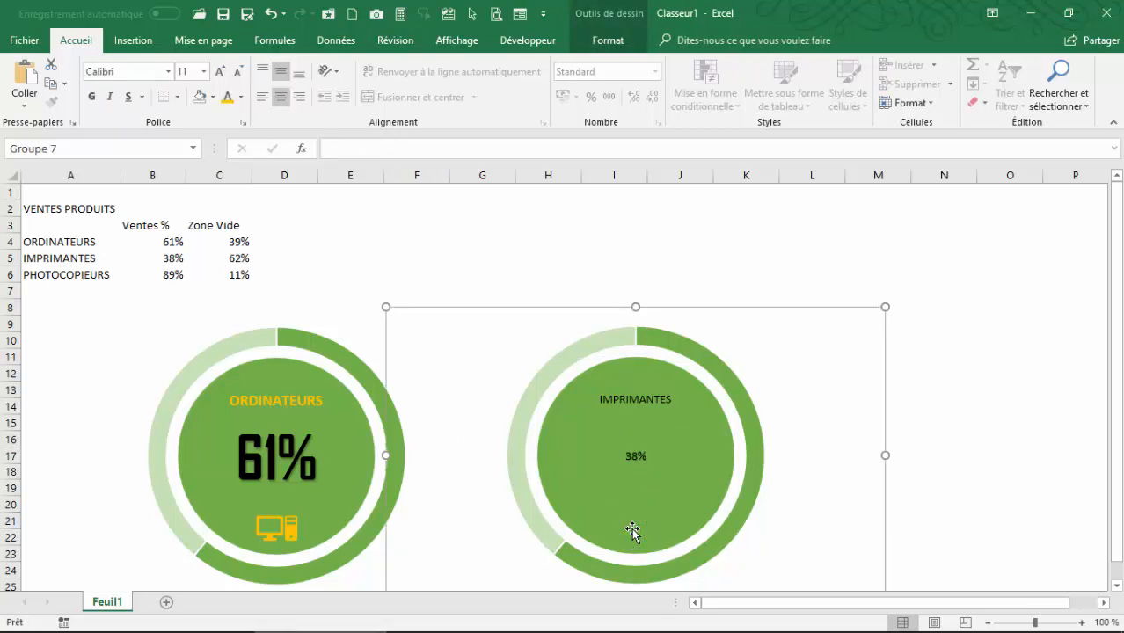
left_click(133, 40)
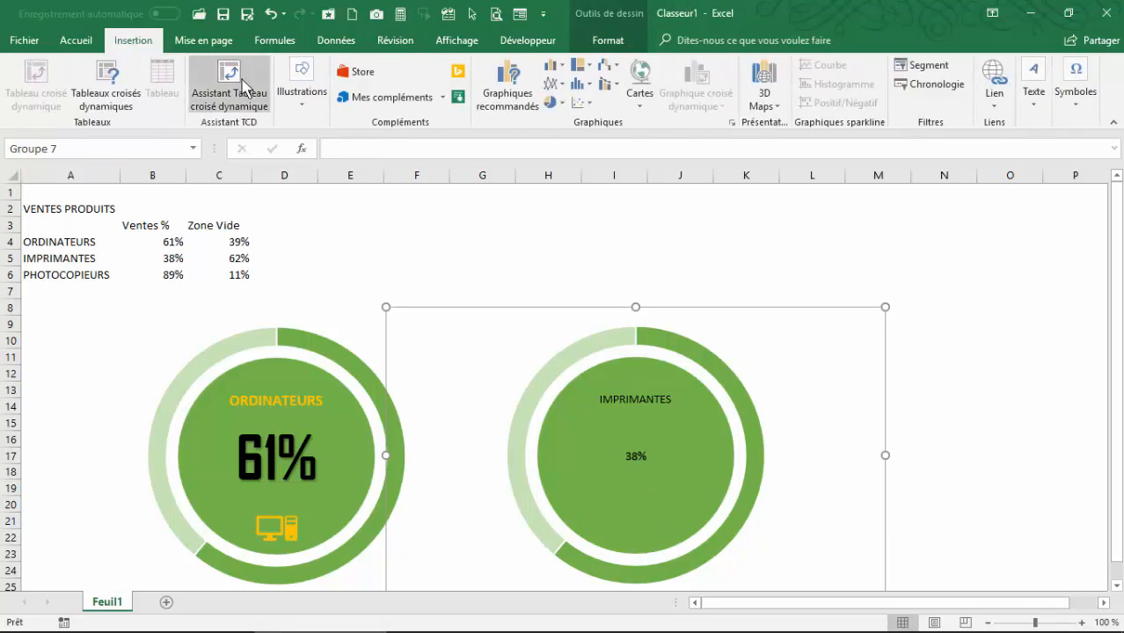
left_click(304, 102)
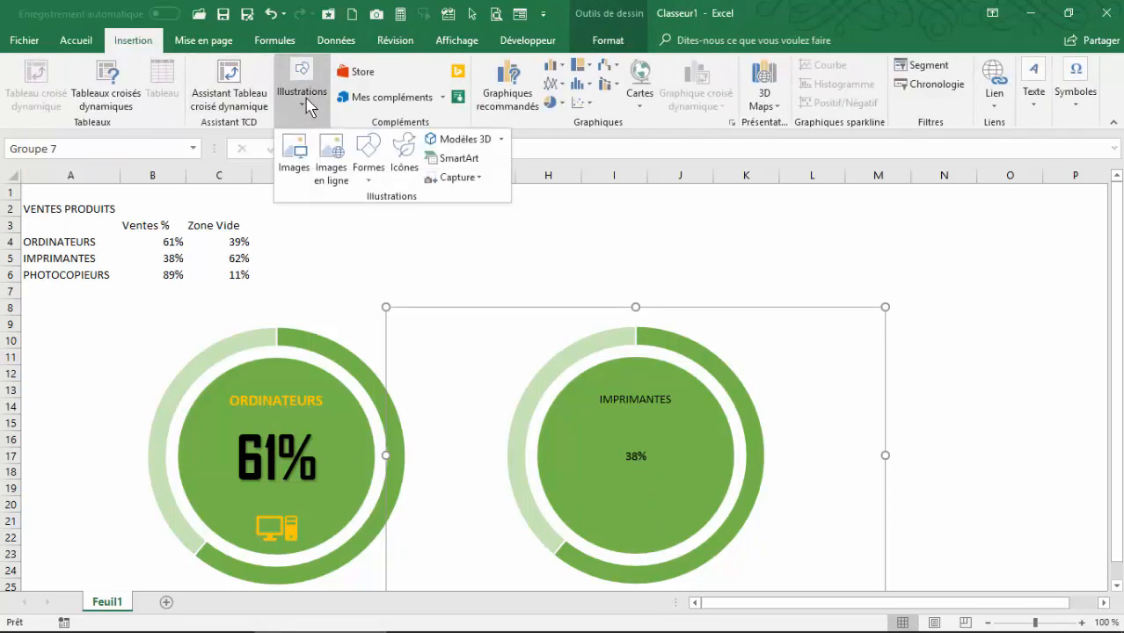
left_click(398, 163)
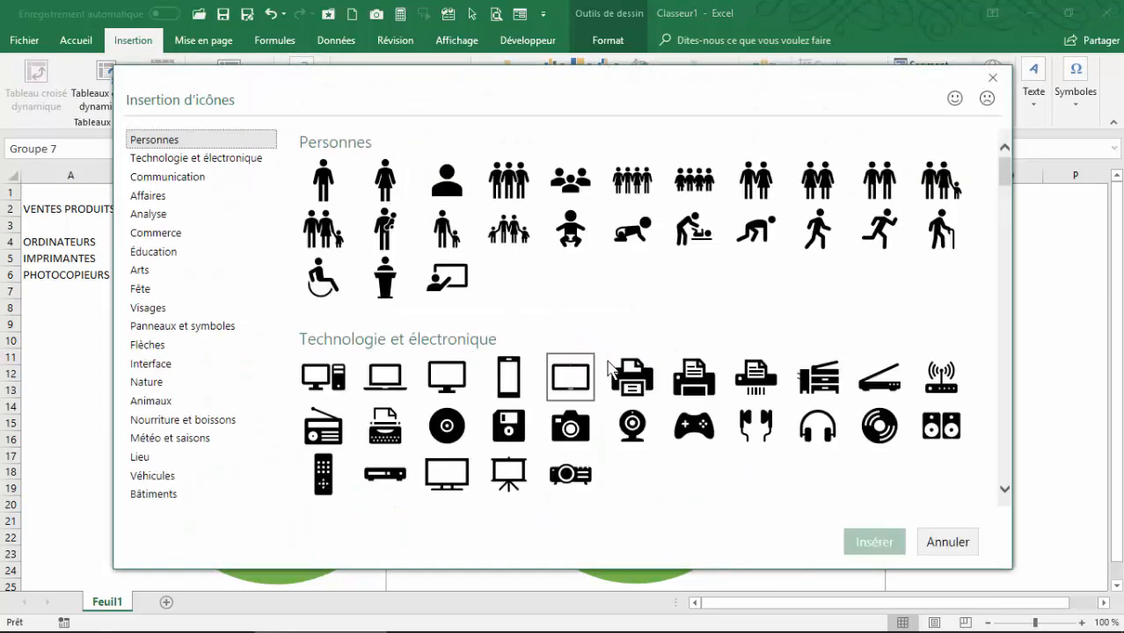
left_click(633, 380)
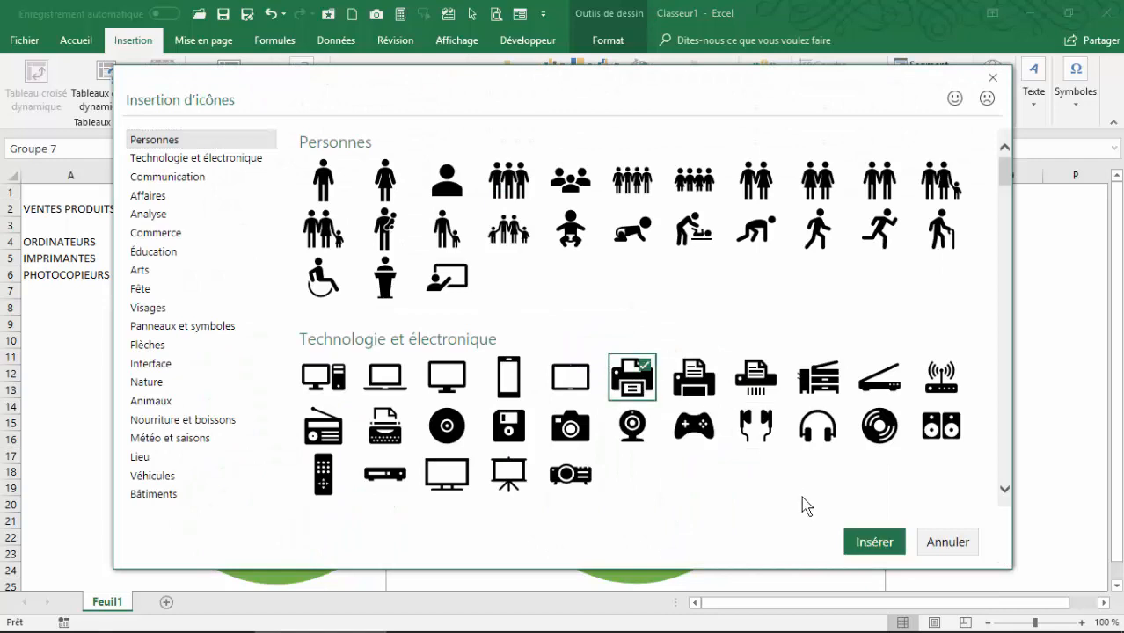
left_click(871, 546)
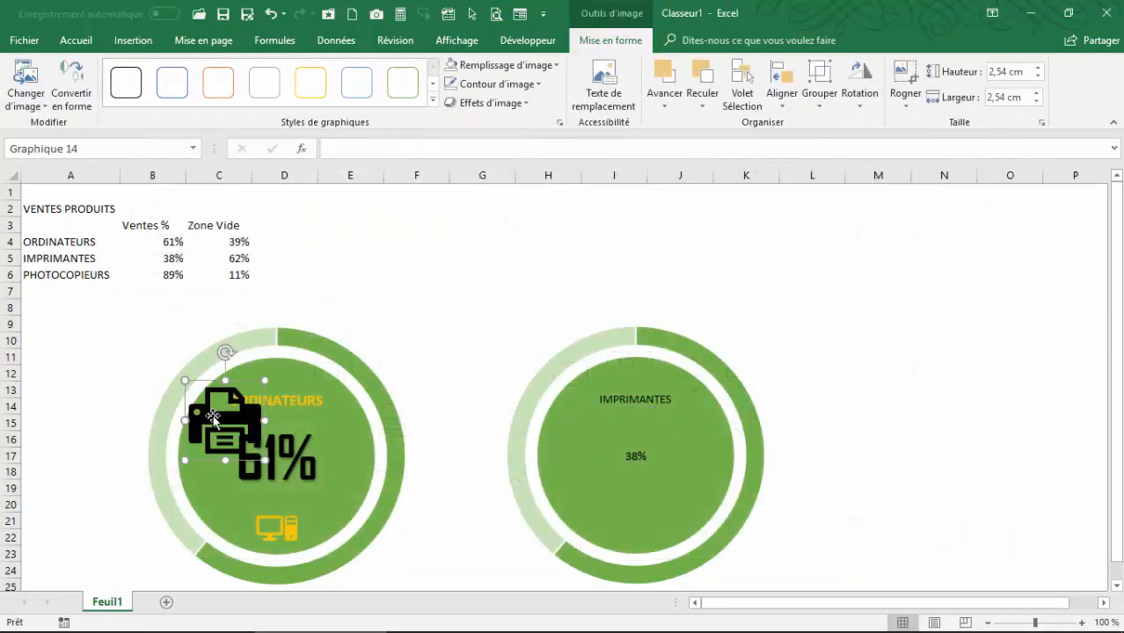
- Recolour the printer icon gold and reduce it to 1.35 × 1.35 cm in the empty area above the charts
left_click_drag(207, 403, 443, 227)
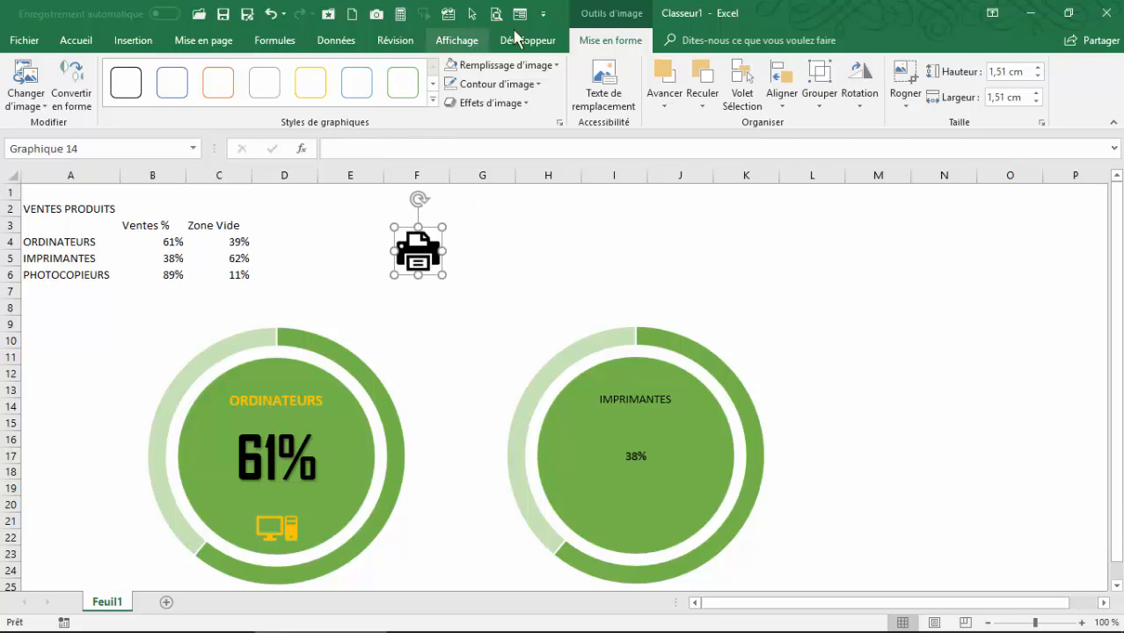
left_click(433, 100)
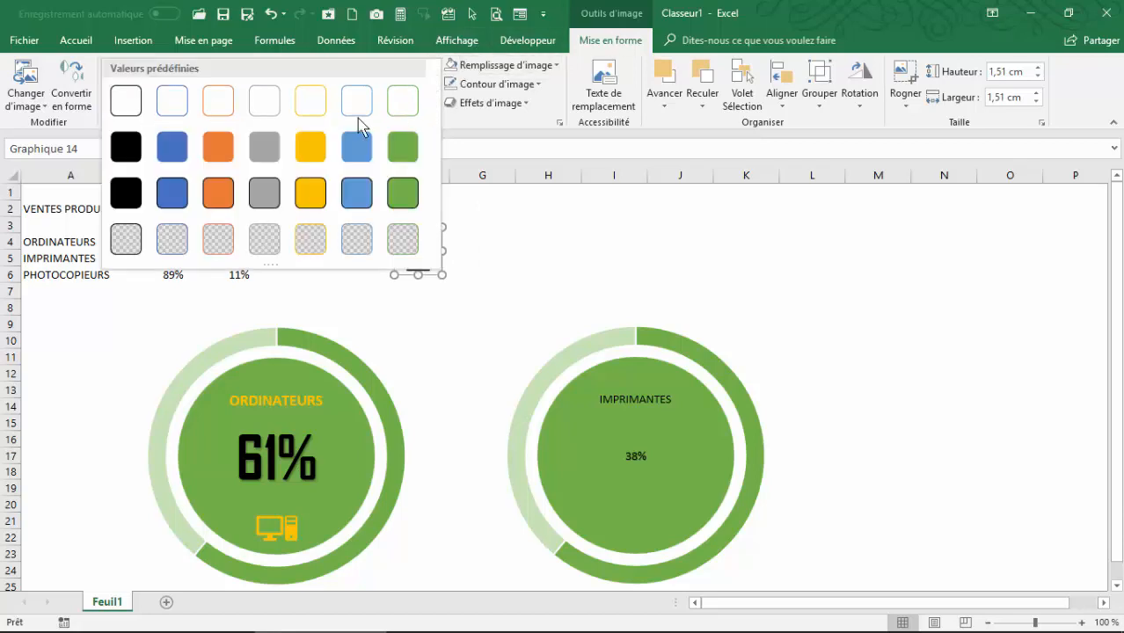
left_click(308, 155)
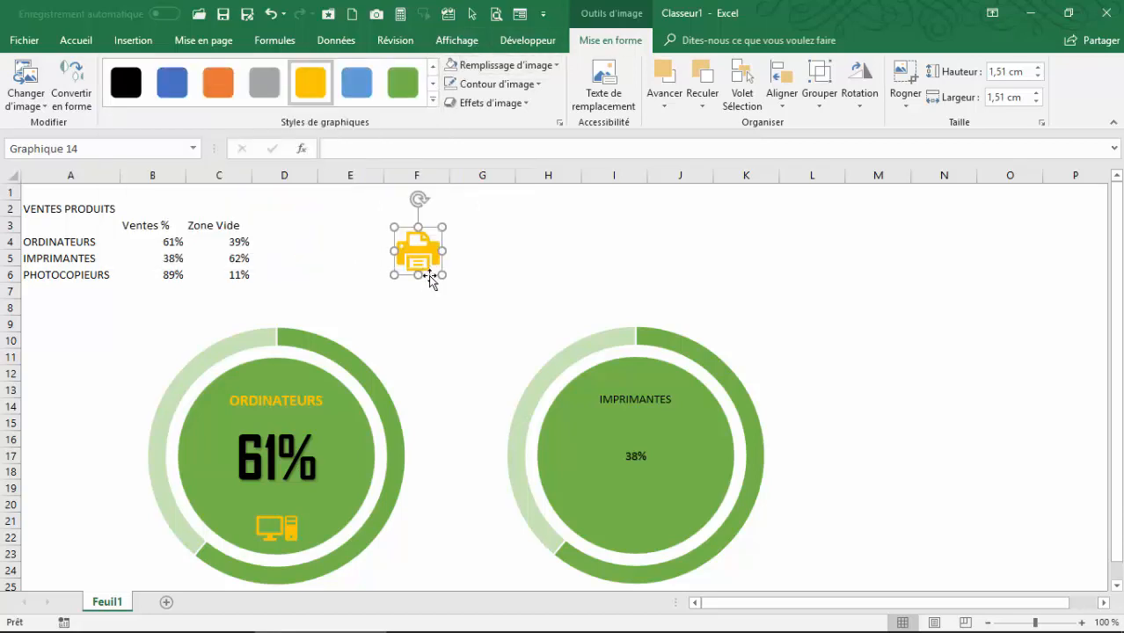
left_click_drag(442, 229, 439, 233)
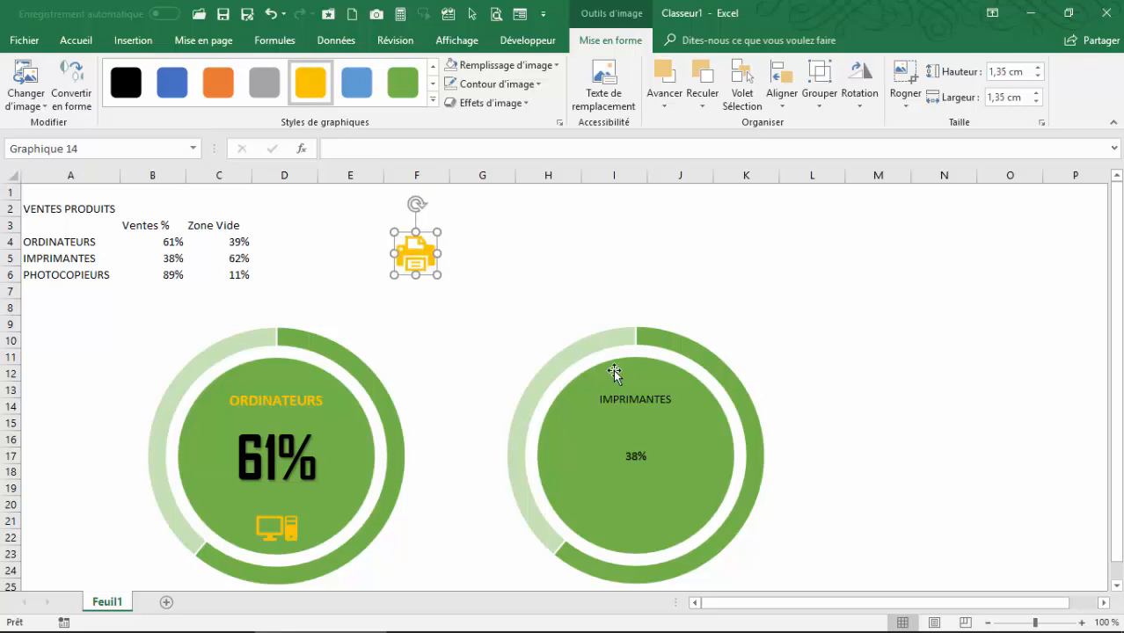
- Repoint the second doughnut's data series to the IMPRIMANTES row, with name A5 and values B5:C5
left_click(673, 345)
left_click(670, 345)
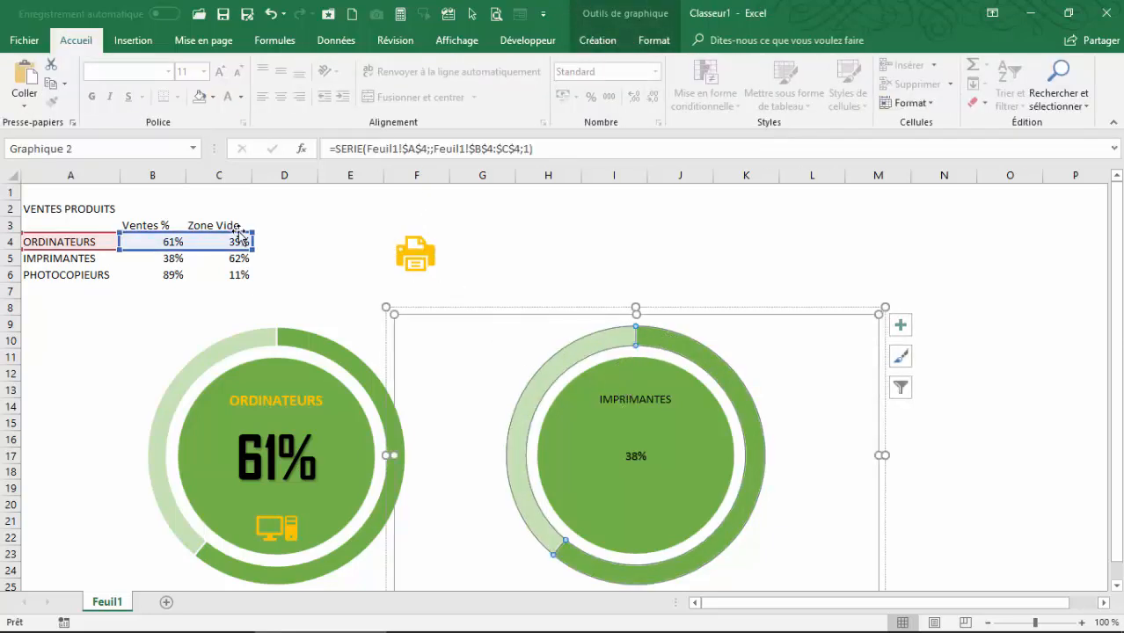
left_click_drag(208, 244, 246, 266)
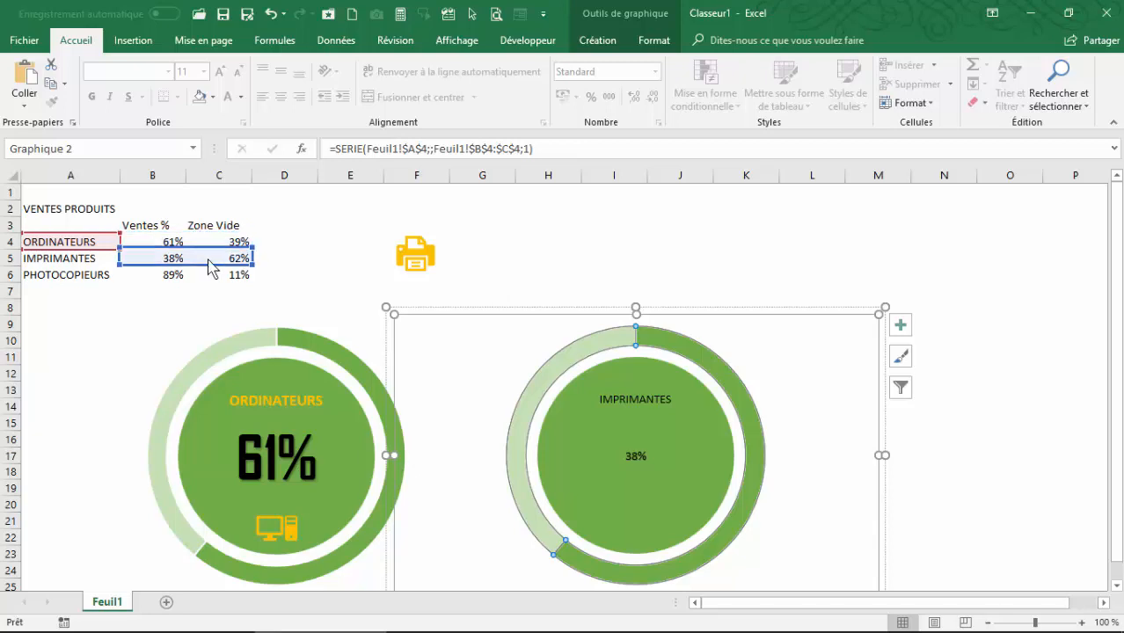
left_click_drag(94, 251, 94, 267)
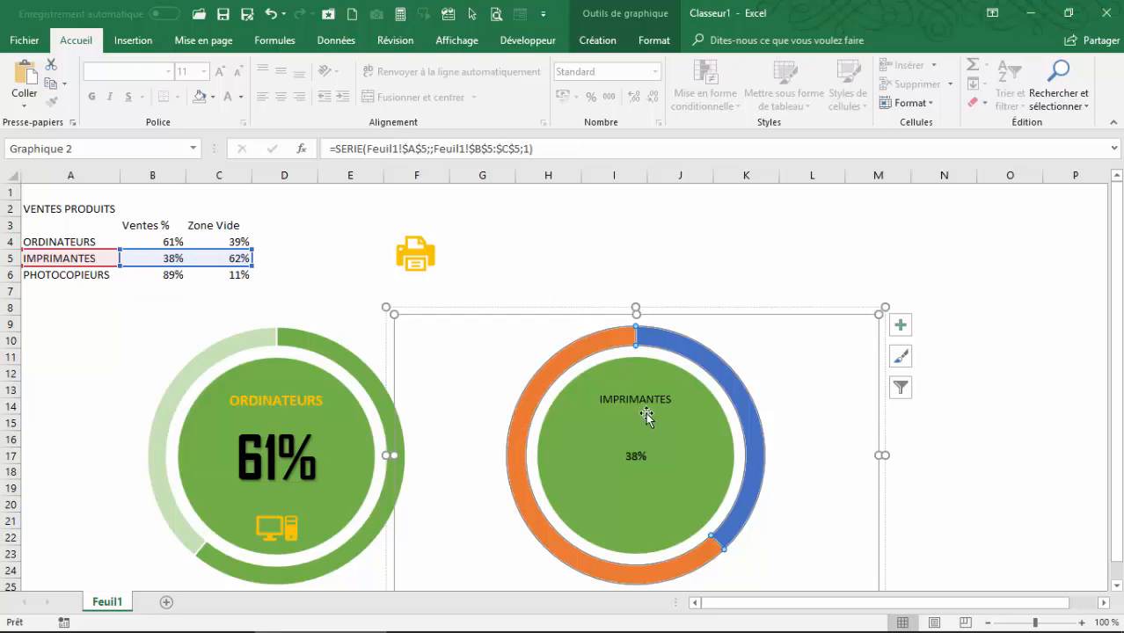
- Fill the sales segment of the IMPRIMANTES doughnut with the darkest blue theme shade
double_click(692, 350)
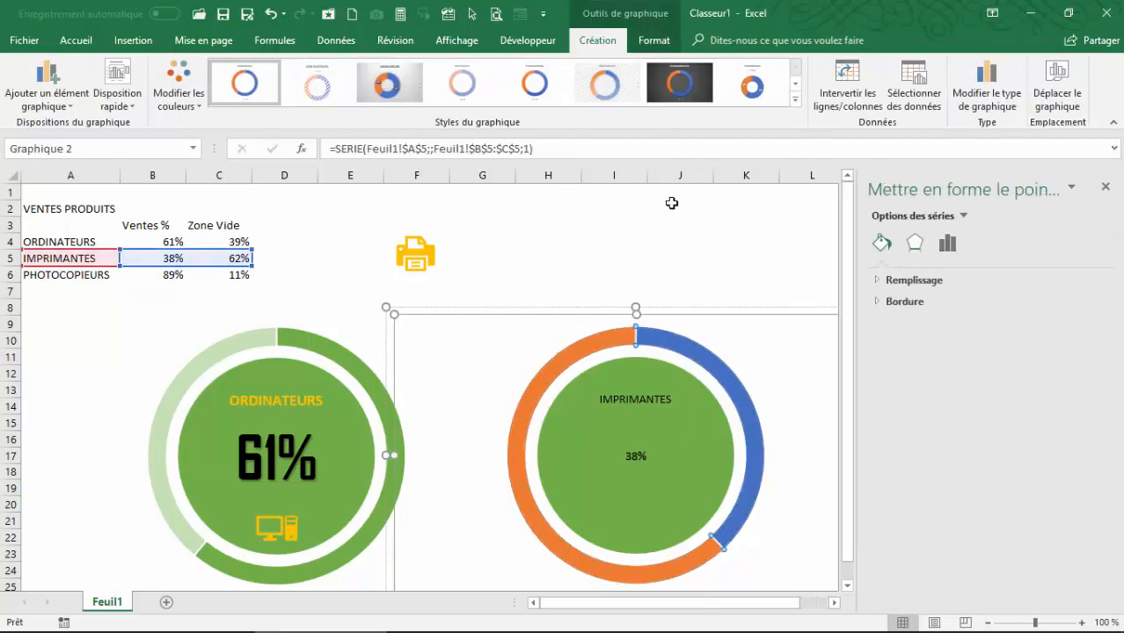
left_click(653, 41)
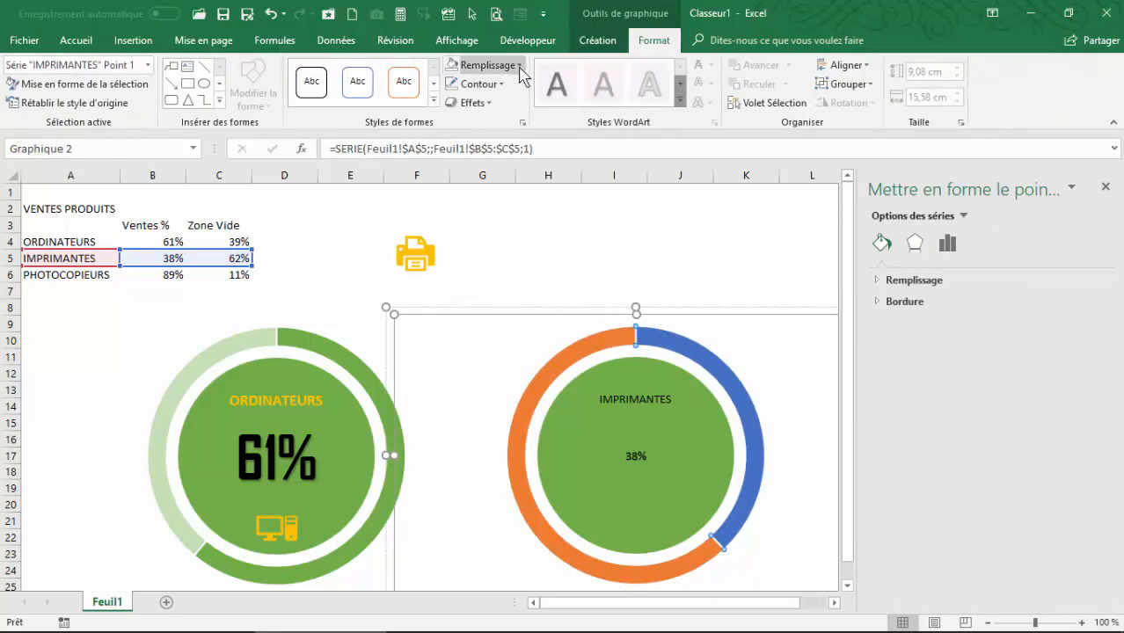
left_click(519, 67)
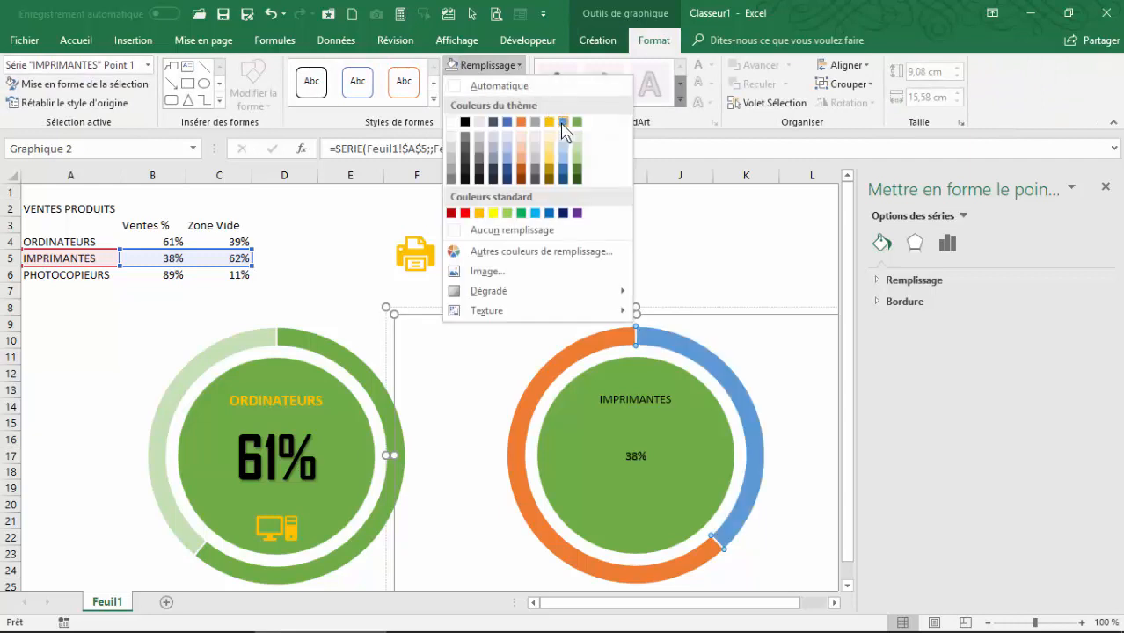
left_click(563, 181)
- Fill the remaining Zone Vide segment of the IMPRIMANTES doughnut with a light blue theme shade
left_click(597, 343)
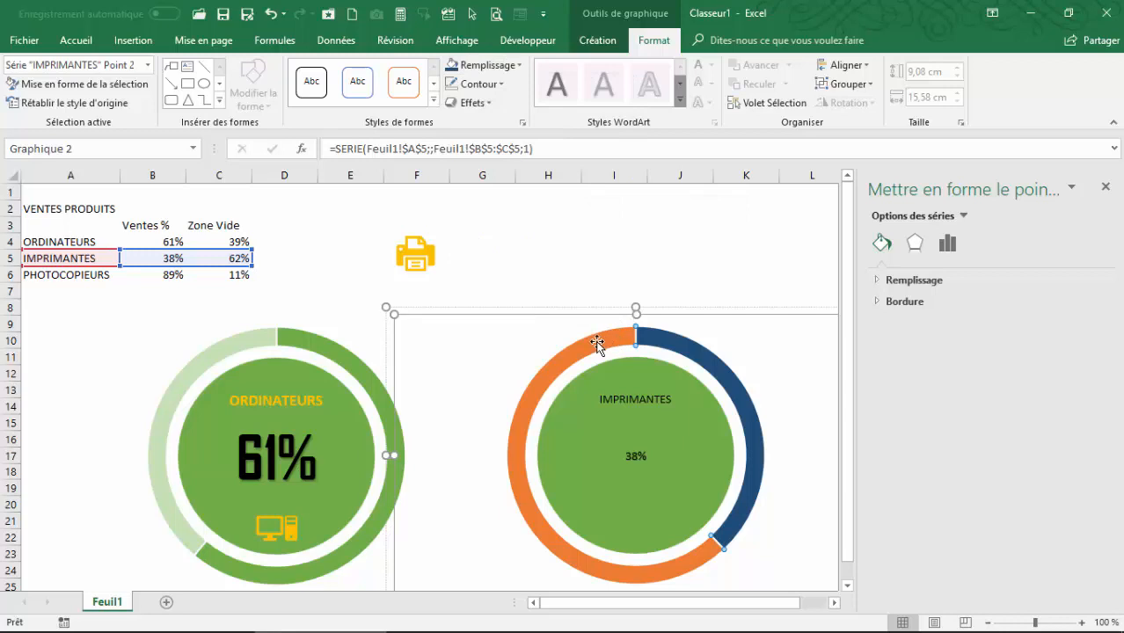
left_click(563, 245)
left_click(572, 353)
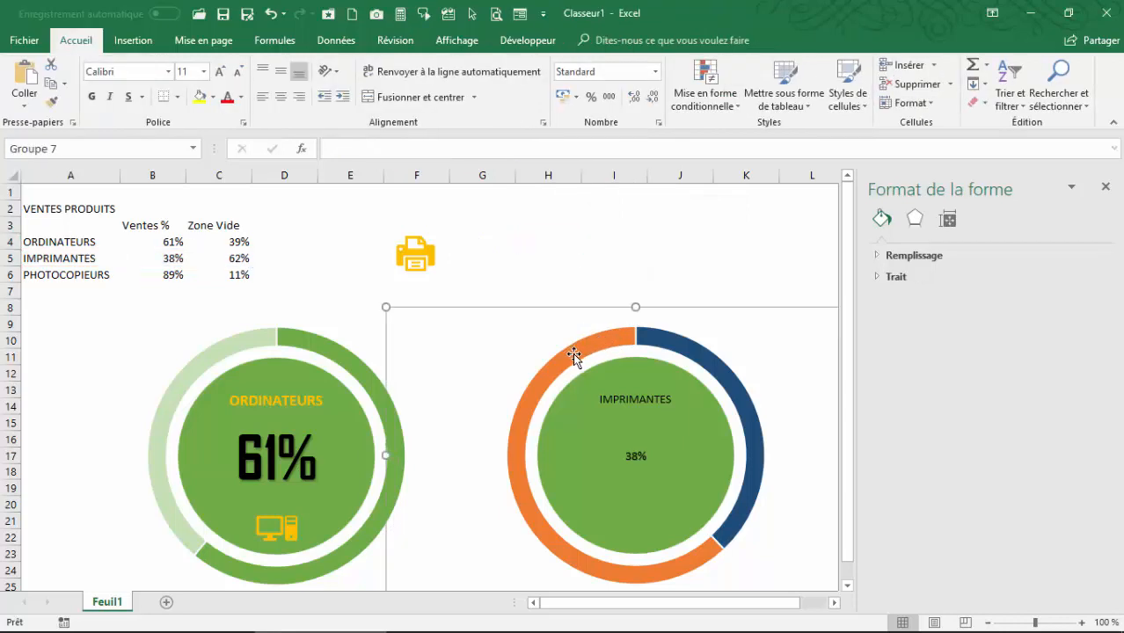
left_click(573, 353)
left_click(573, 354)
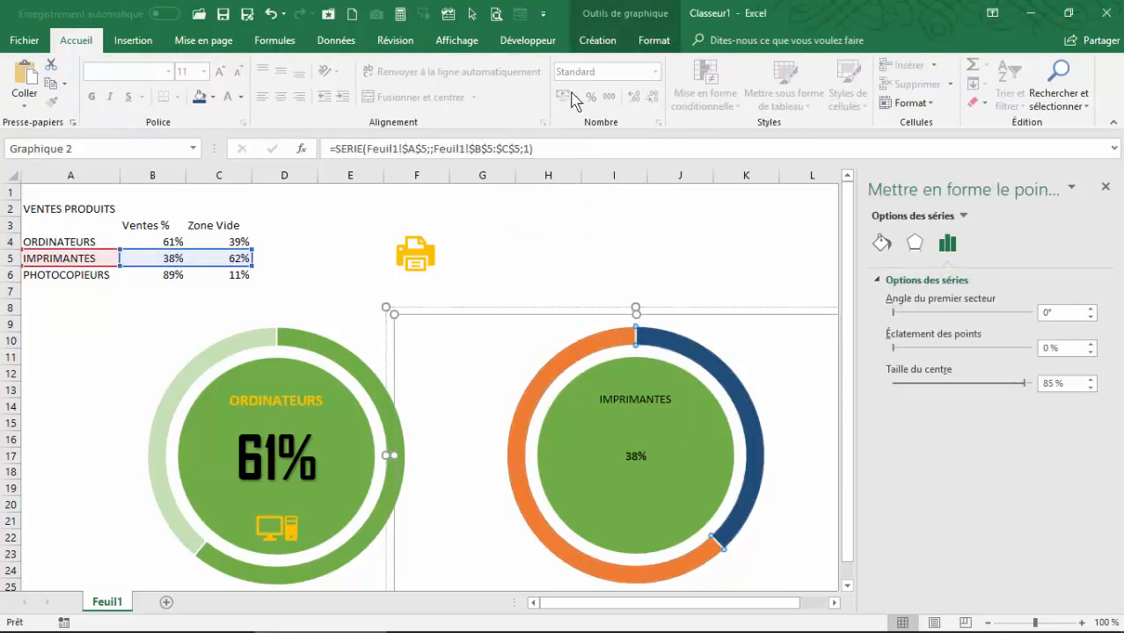
left_click(656, 42)
left_click(517, 65)
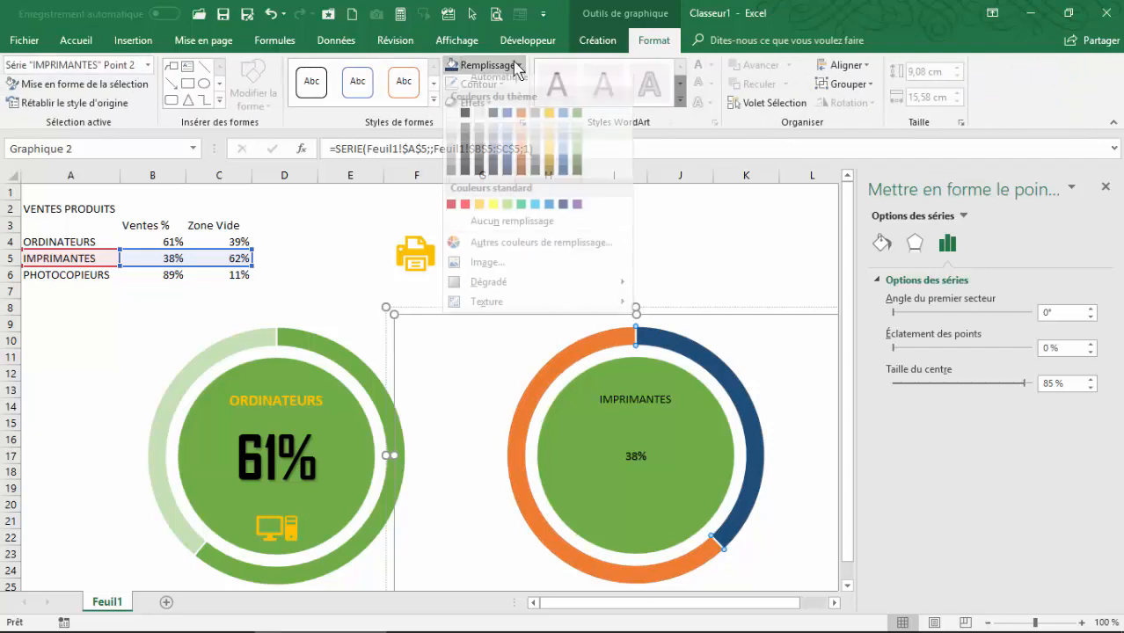
left_click(563, 153)
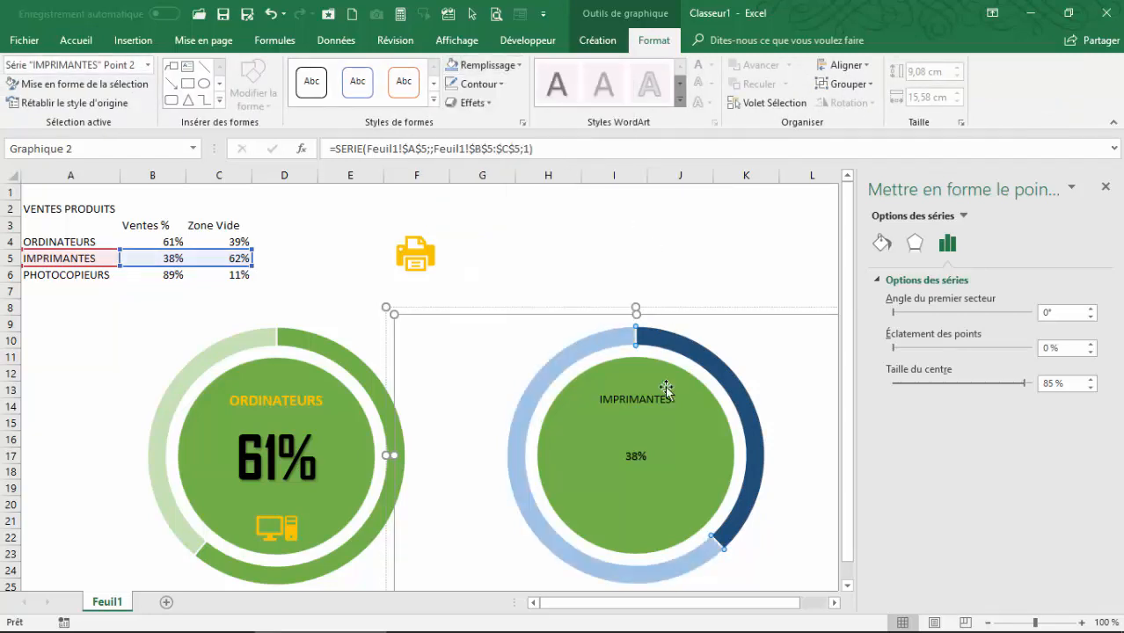
- Copy the formatting of the ORDINATEURS inner circle onto the IMPRIMANTES inner circle with Format Painter
left_click(630, 459)
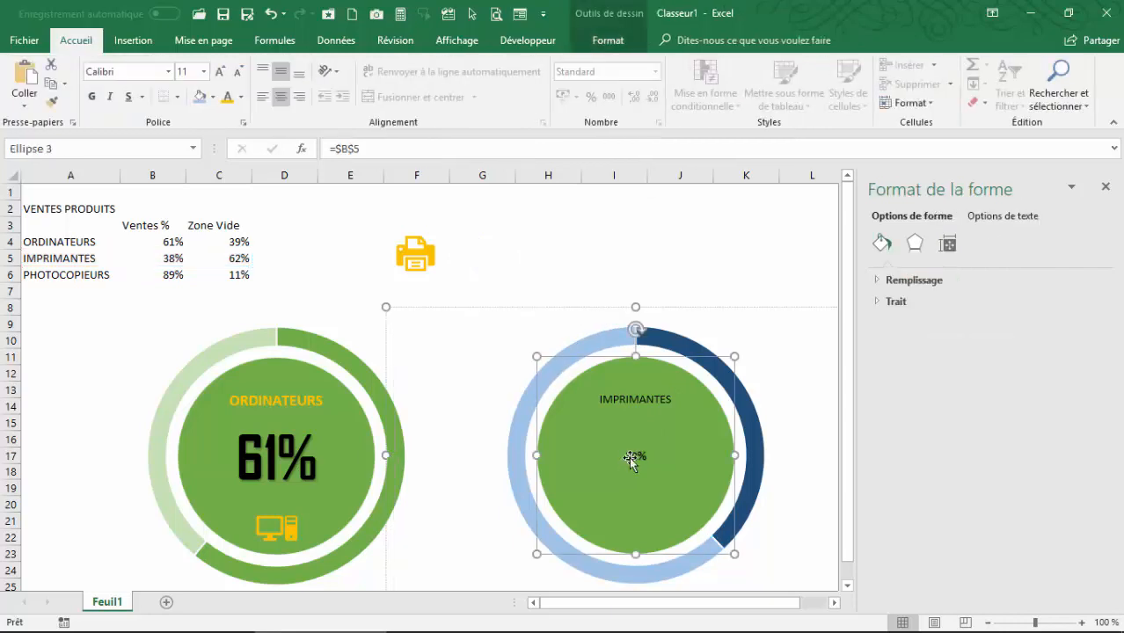
left_click(274, 447)
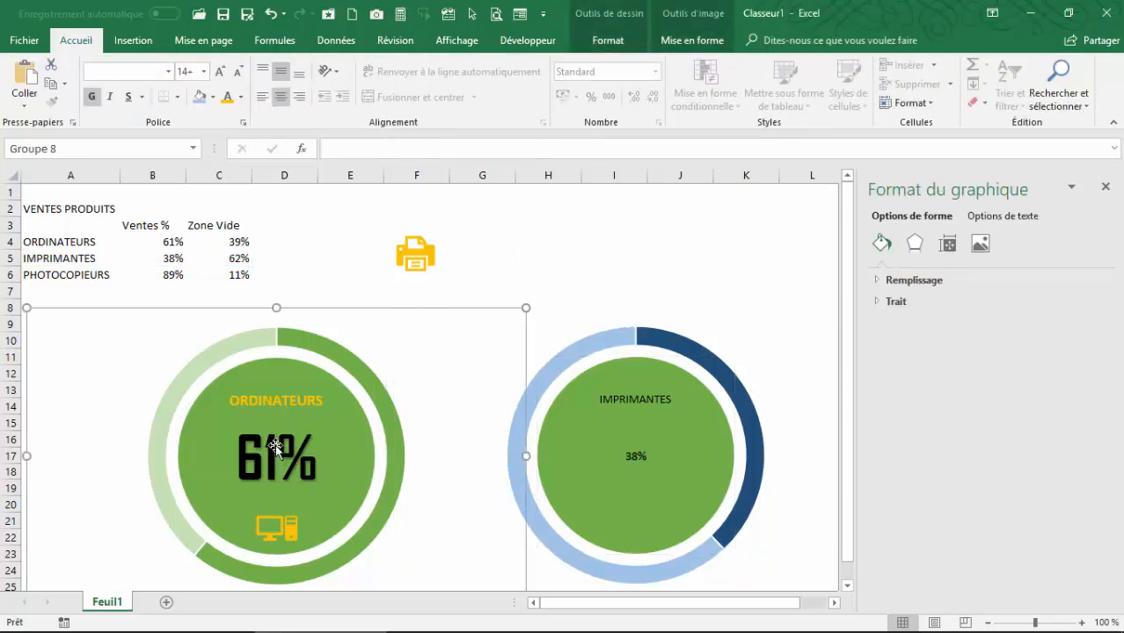
left_click(274, 440)
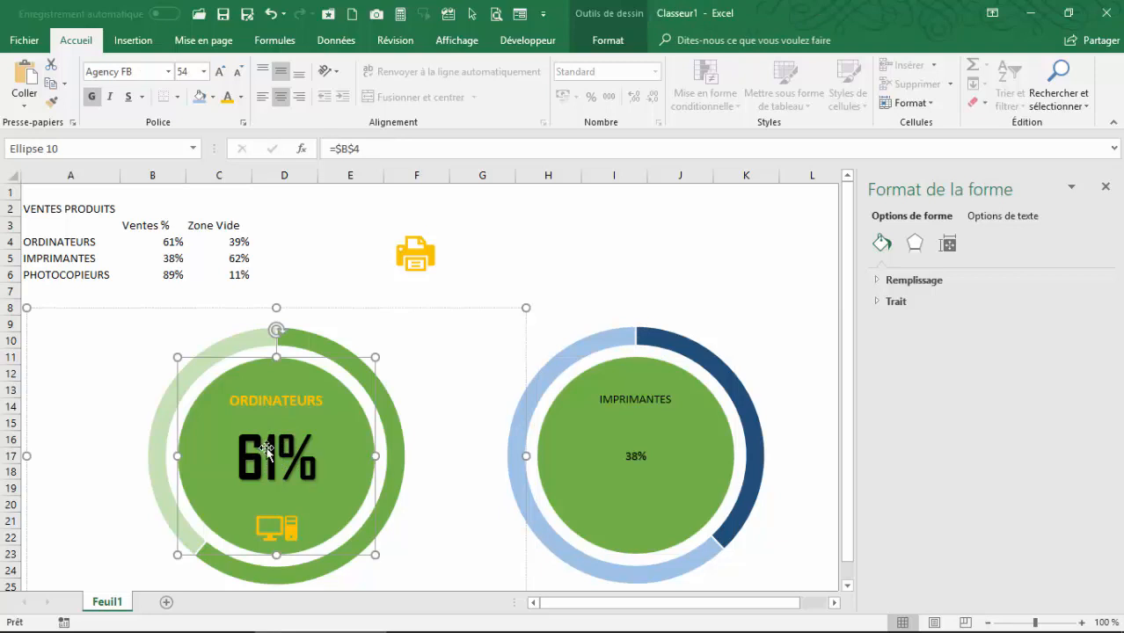
left_click(631, 456)
left_click(631, 455)
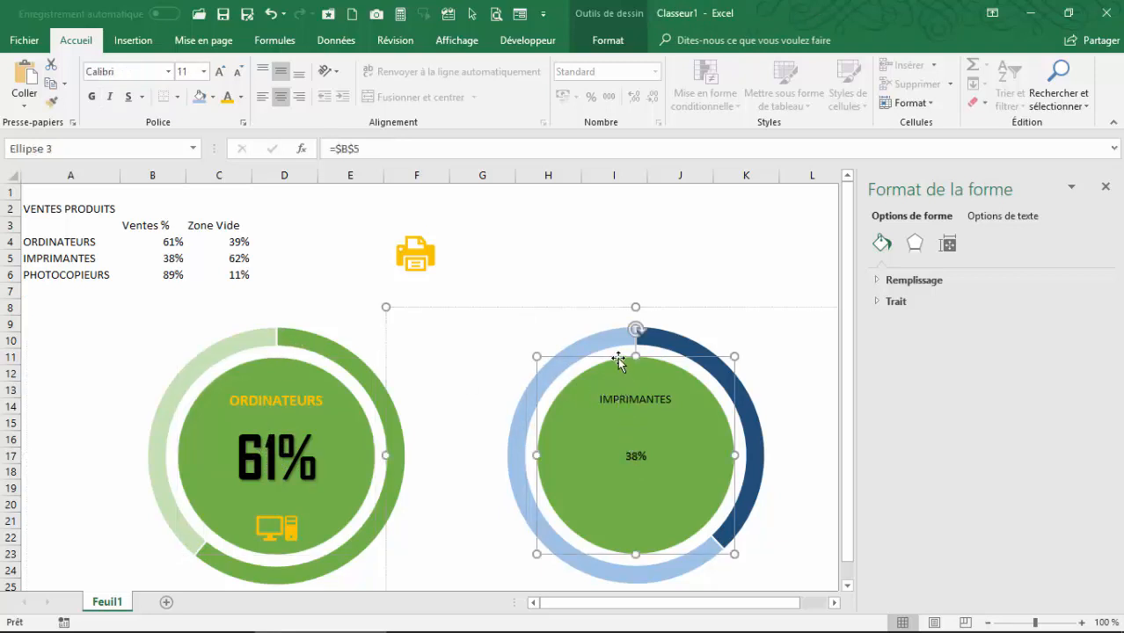
left_click(275, 379)
left_click(274, 371)
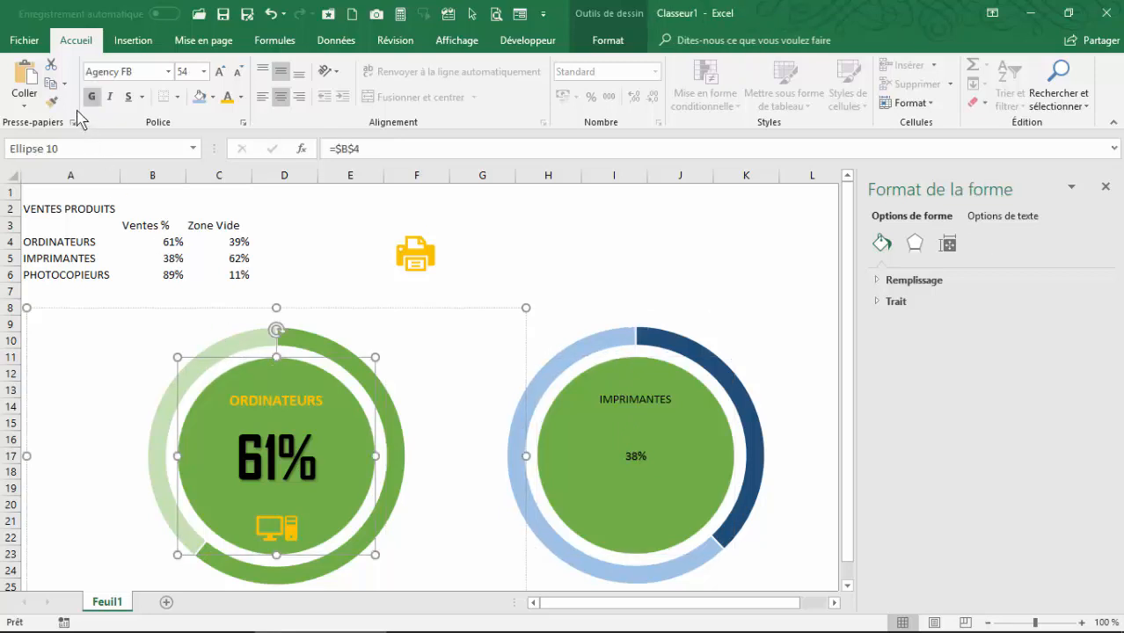
left_click(51, 102)
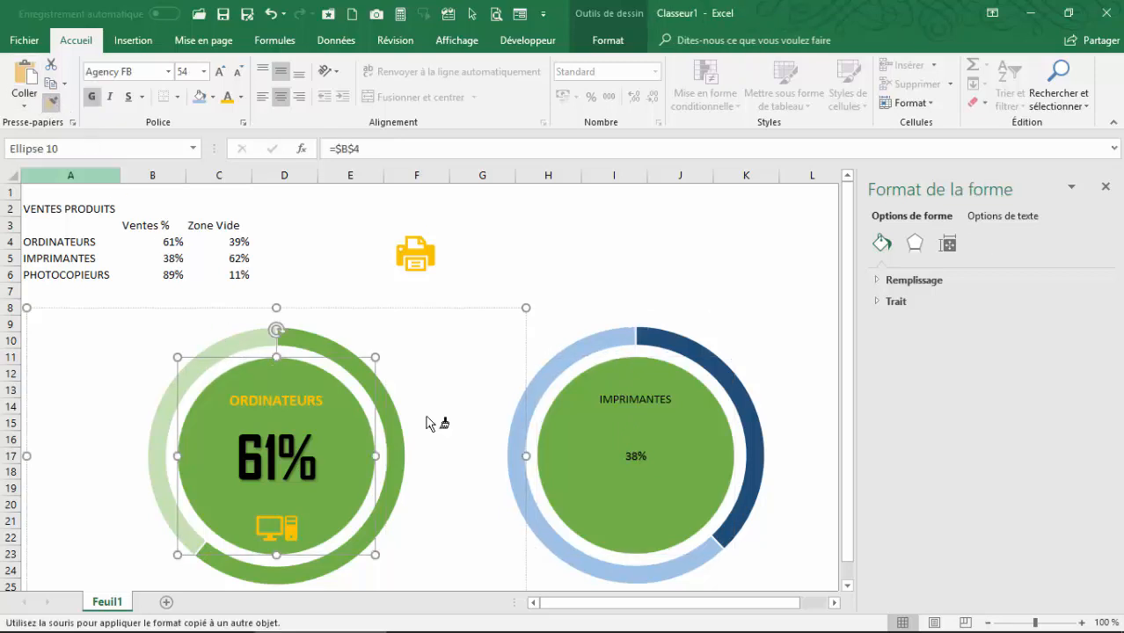
left_click(678, 425)
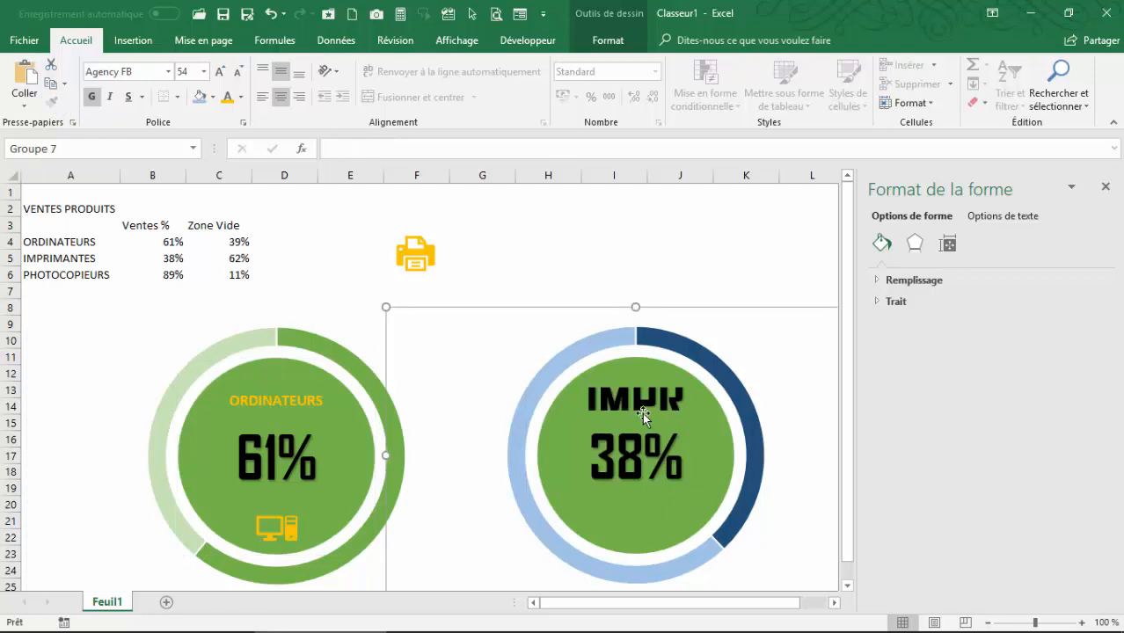
- Set the IMPRIMANTES name label's text to gold at font size 18
left_click(653, 385)
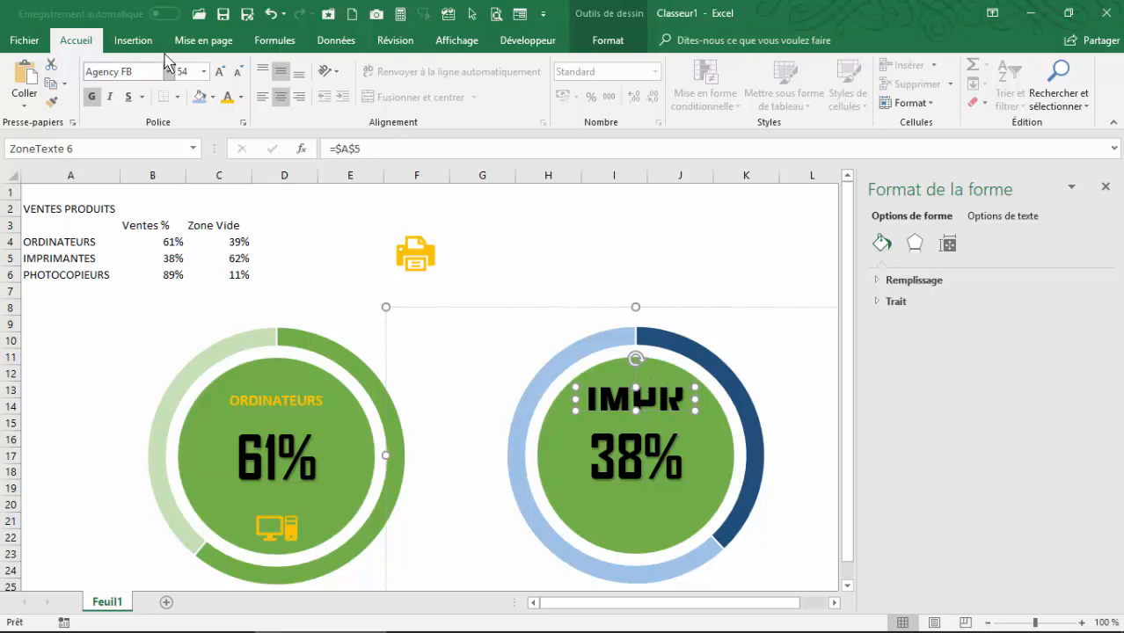
left_click(228, 97)
left_click(239, 74)
left_click(240, 73)
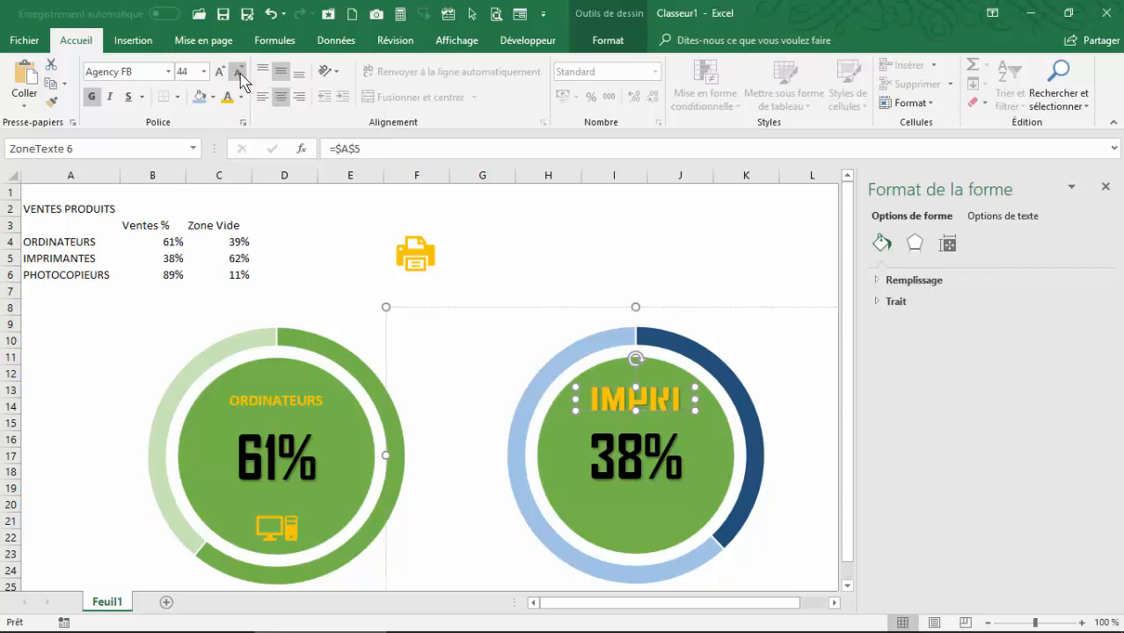
left_click(239, 74)
left_click(239, 74)
left_click(240, 74)
left_click(239, 74)
left_click(239, 74)
left_click(240, 74)
left_click(239, 74)
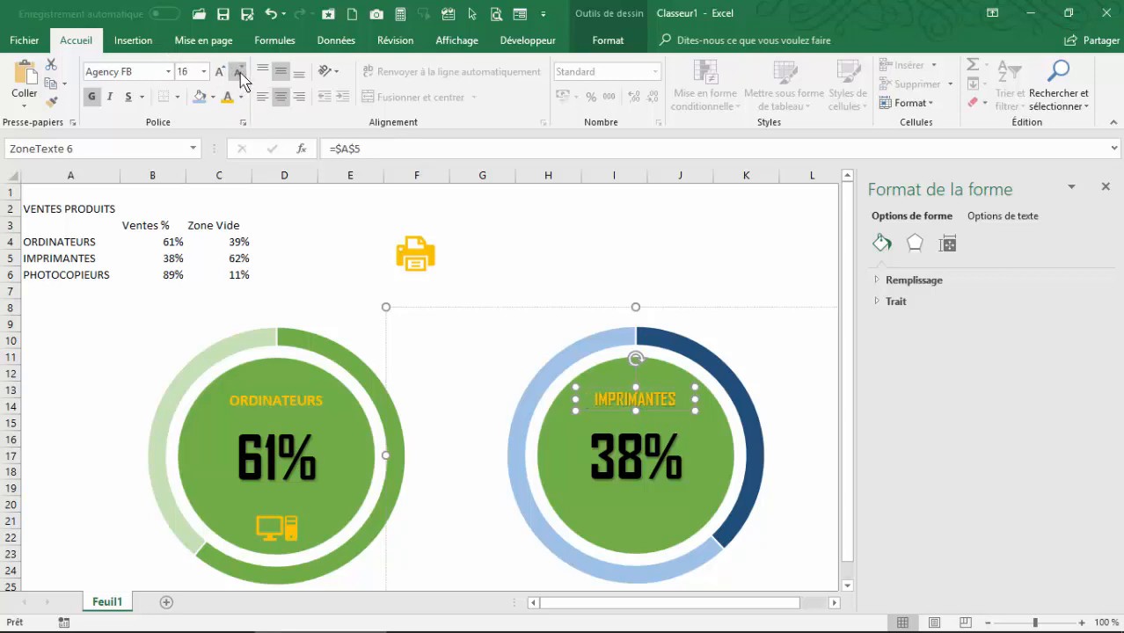
left_click(220, 73)
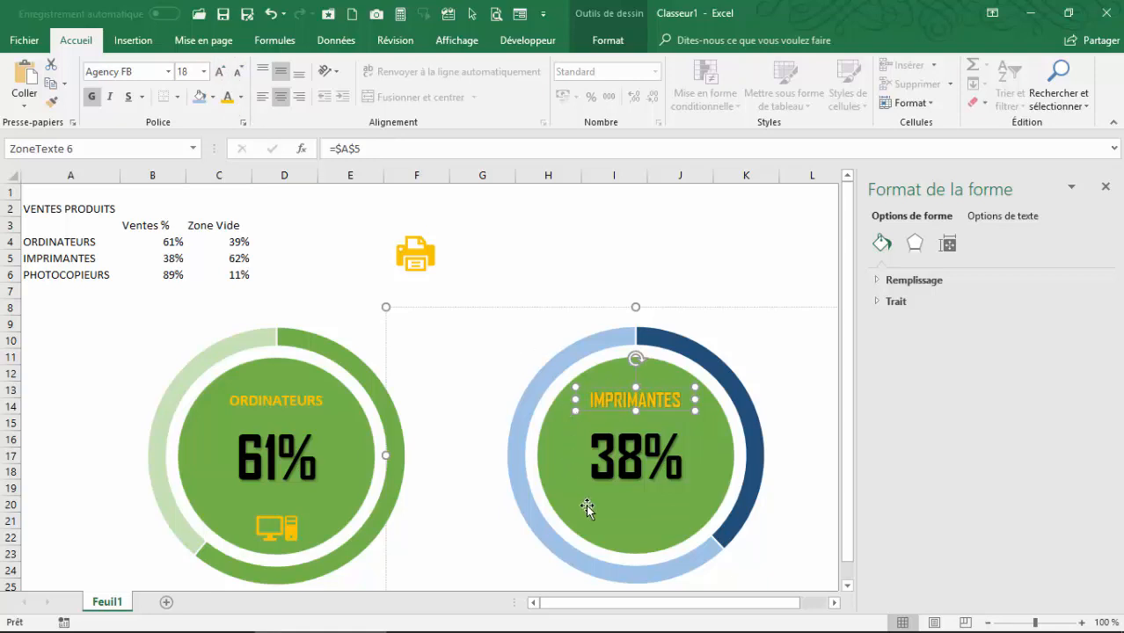
- Fill the inner circle of the IMPRIMANTES chart with the darkest blue theme shade
left_click(415, 254)
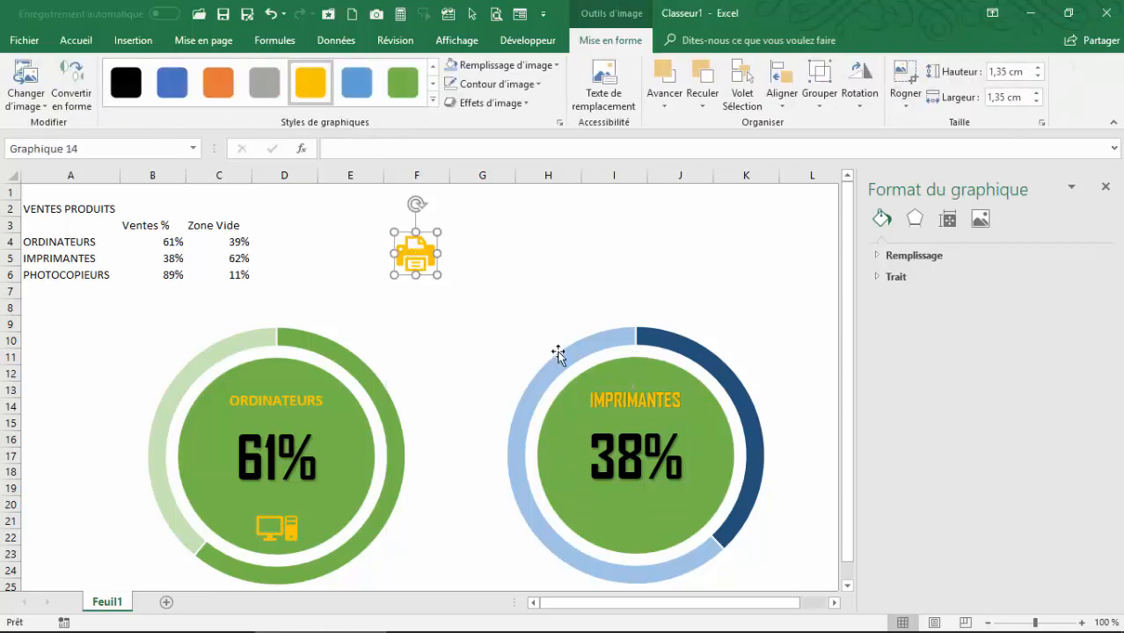
left_click(635, 380)
left_click(631, 371)
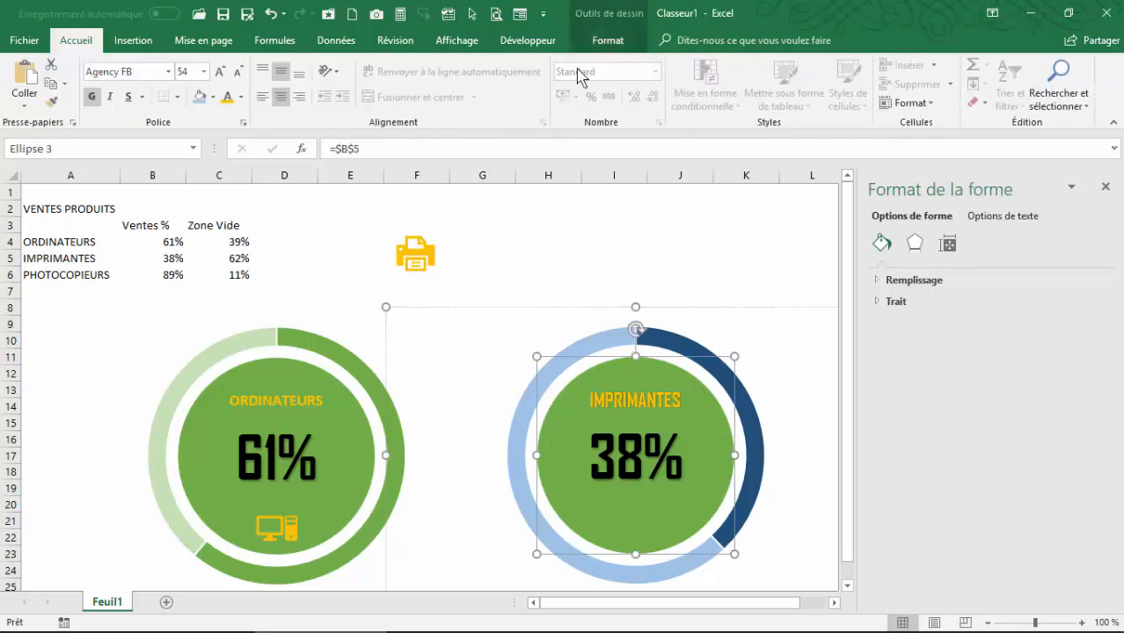
left_click(616, 43)
left_click(352, 84)
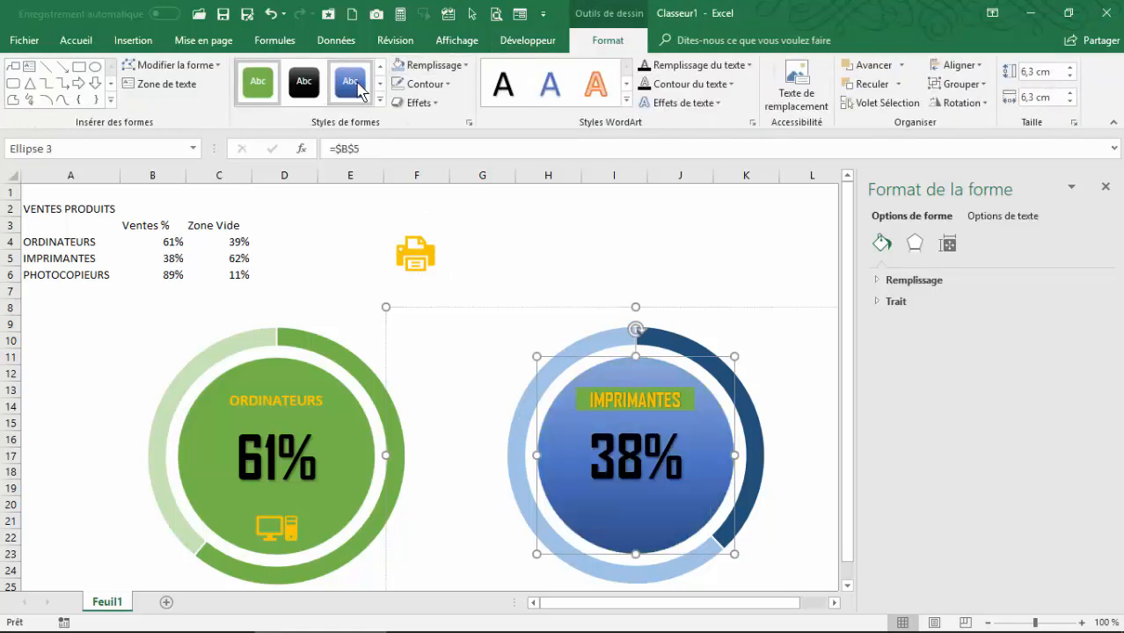
left_click(380, 100)
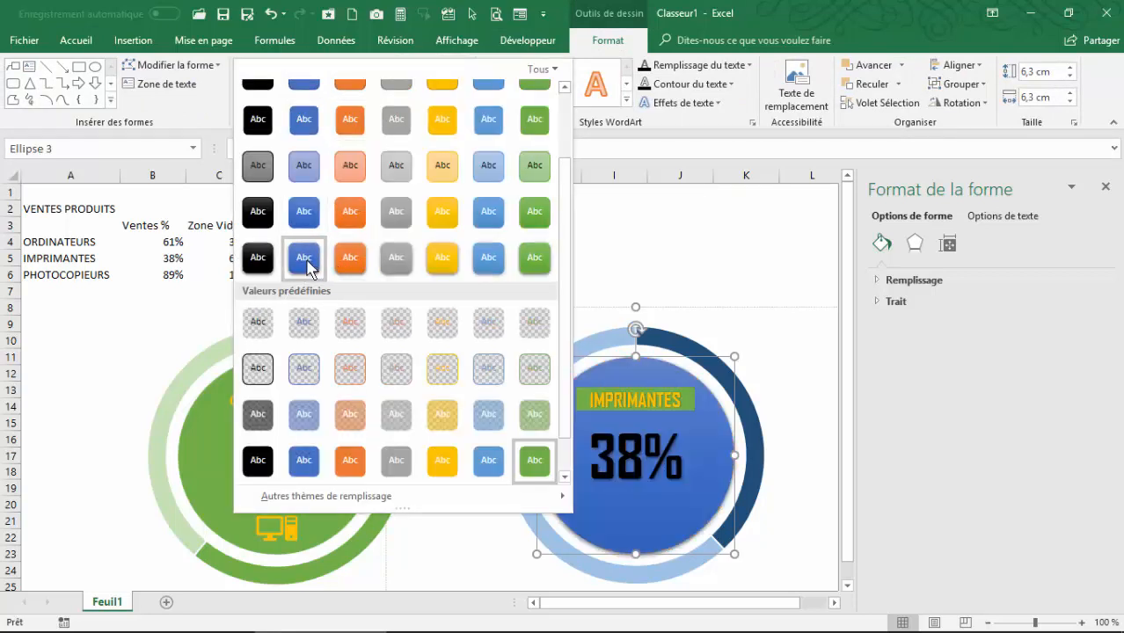
left_click(563, 70)
left_click(567, 128)
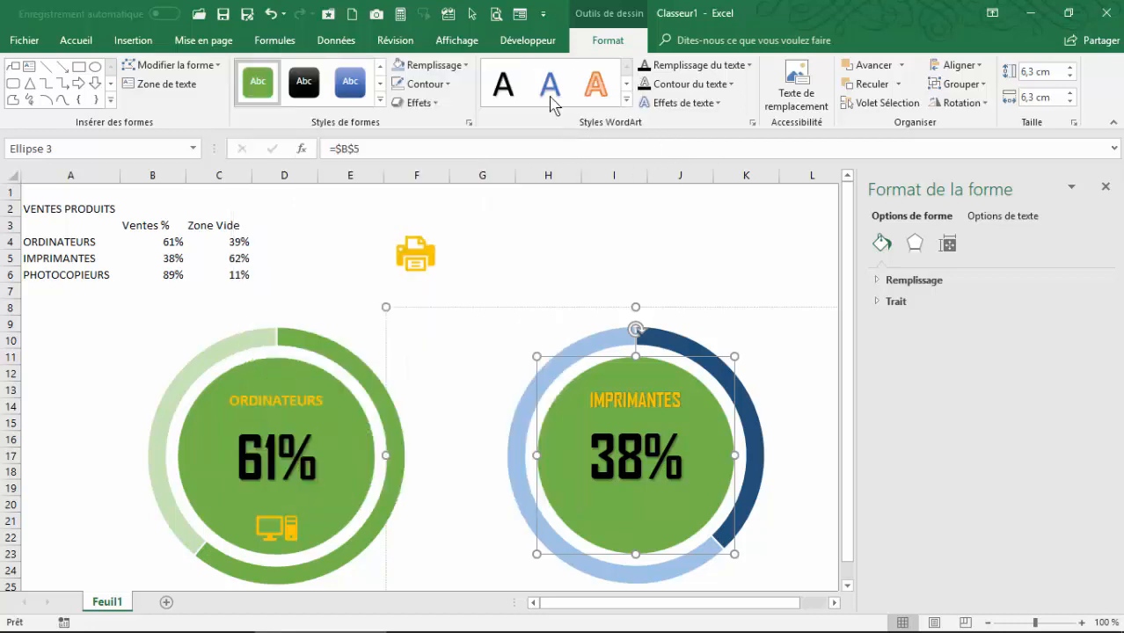
left_click(464, 68)
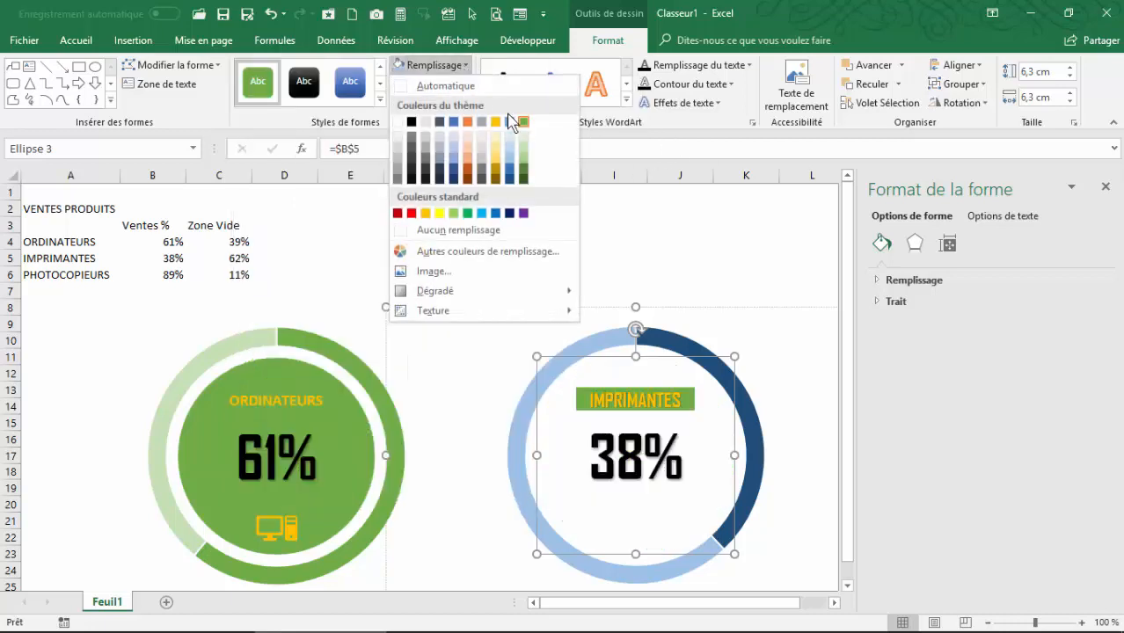
left_click(510, 179)
left_click(517, 278)
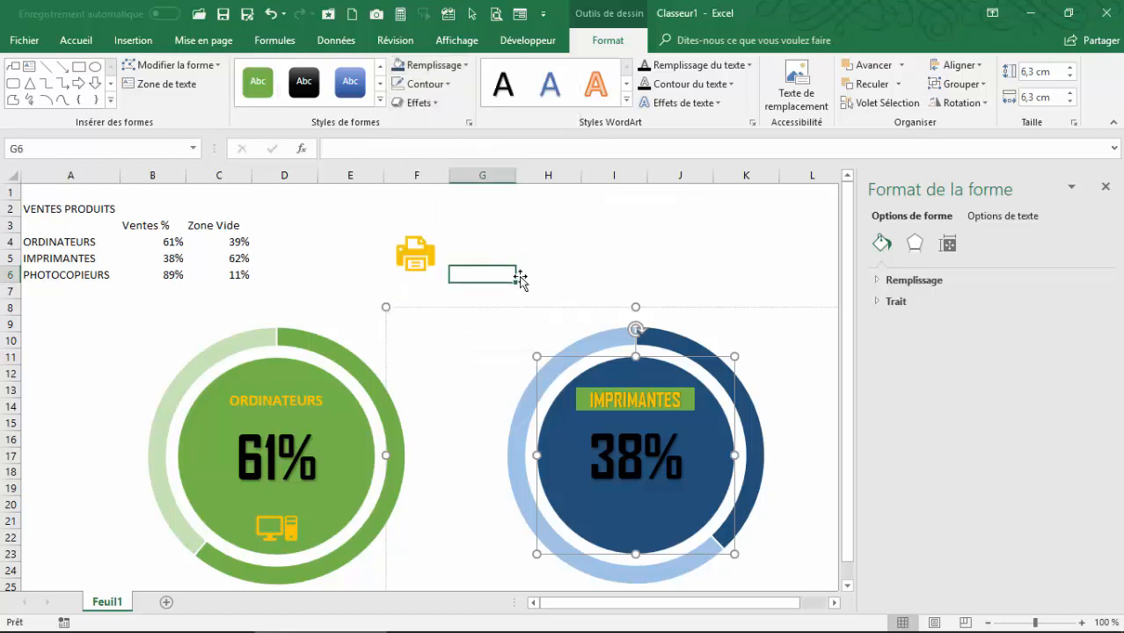
- Remove the green fill from the IMPRIMANTES name label
left_click(637, 389)
left_click(633, 393)
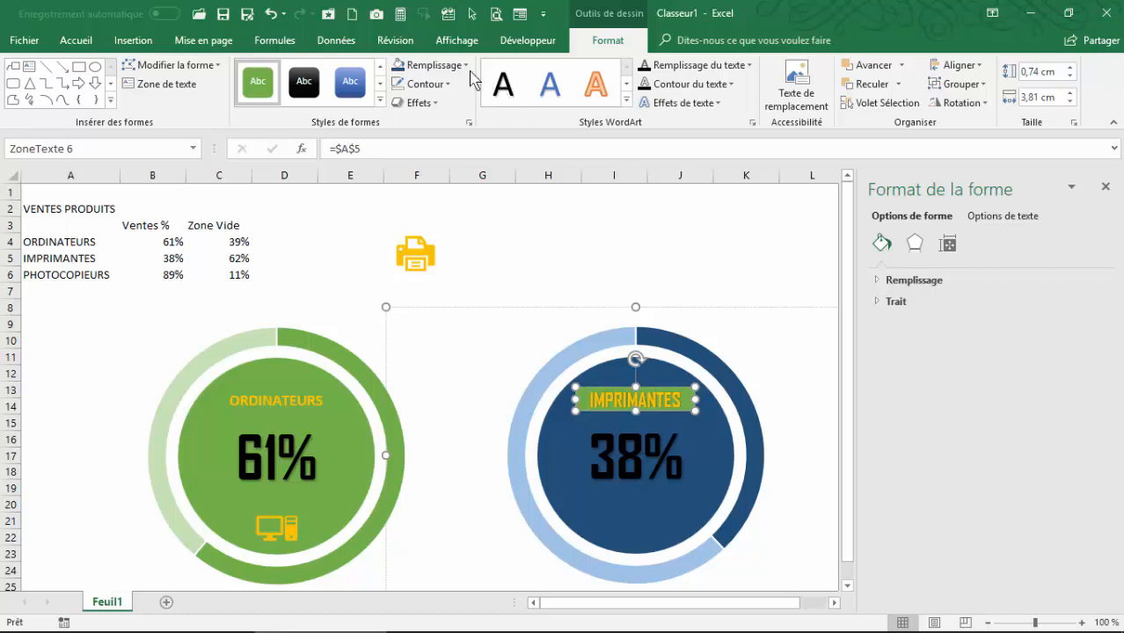
left_click(431, 65)
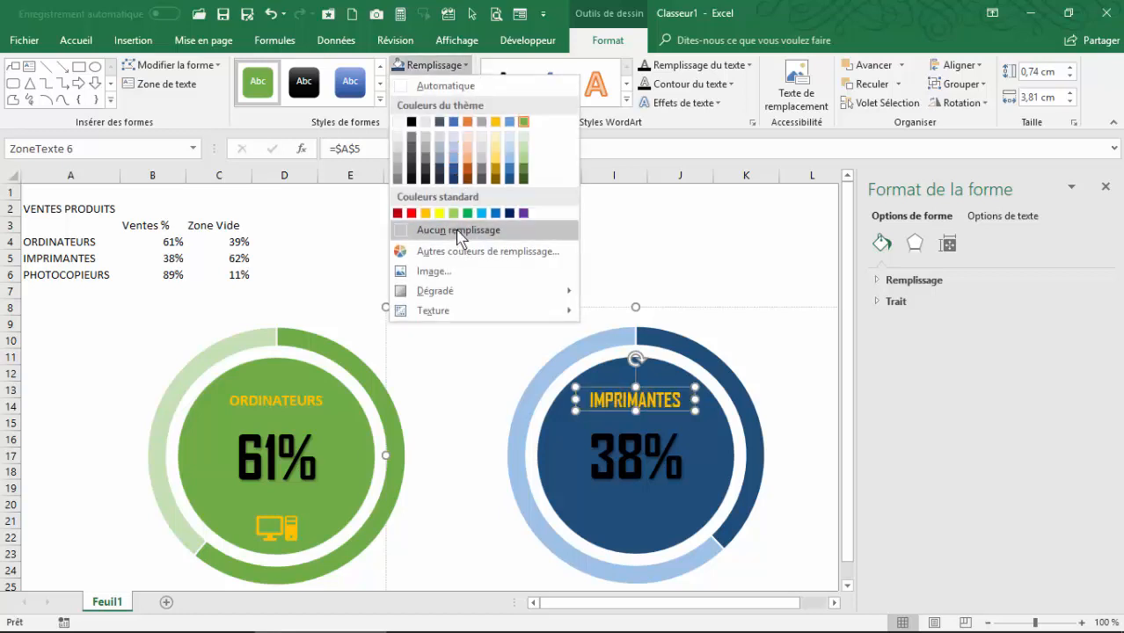
left_click(458, 232)
- Move the printer icon below the percentage in the IMPRIMANTES circle and group it with the chart elements
left_click_drag(423, 254, 639, 520)
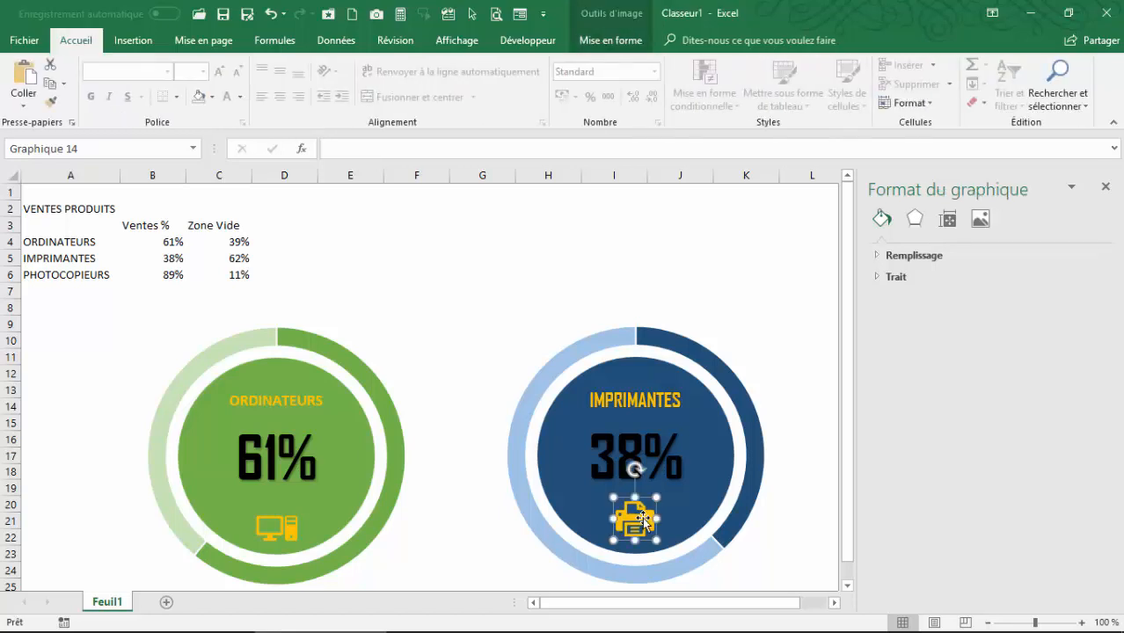
left_click(638, 458, "ctrl")
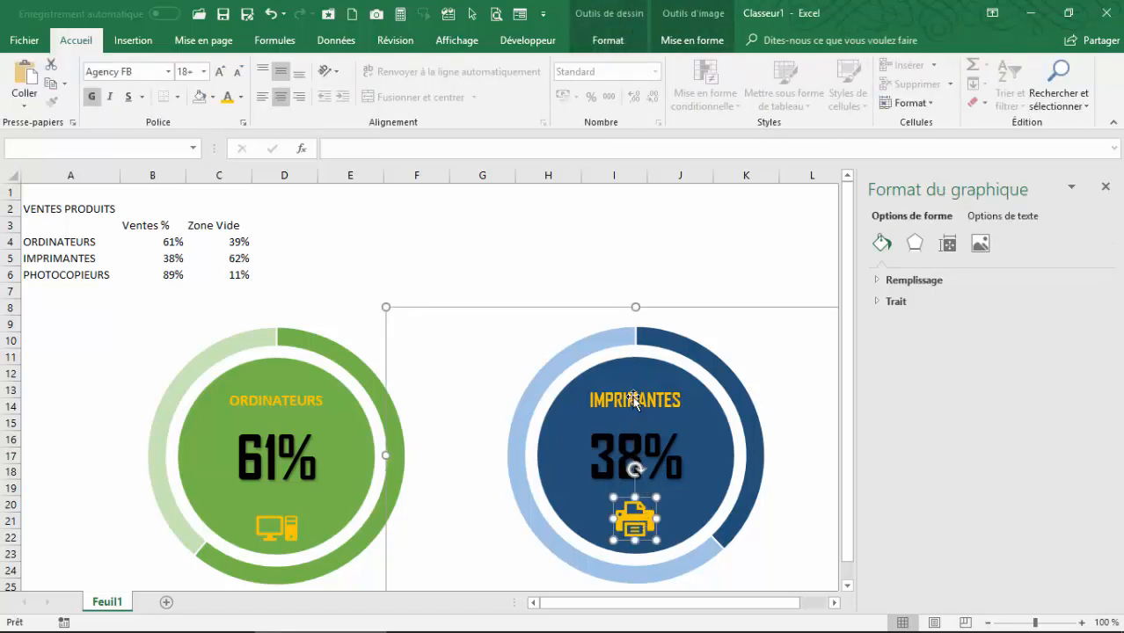
left_click(633, 399, "ctrl")
left_click(621, 356, "ctrl")
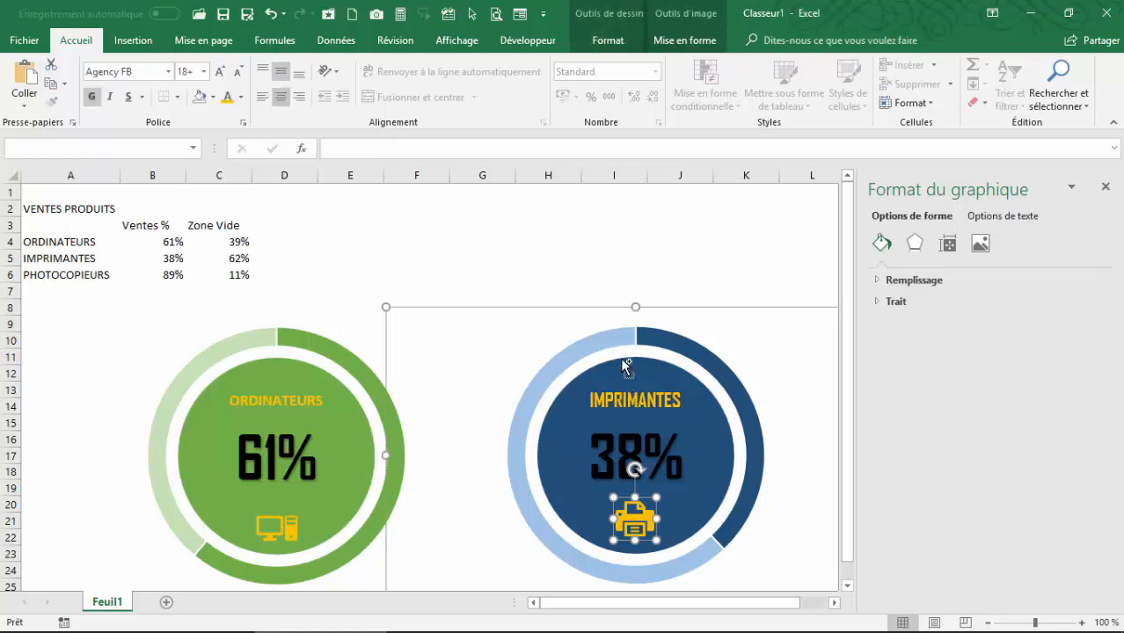
left_click(692, 40)
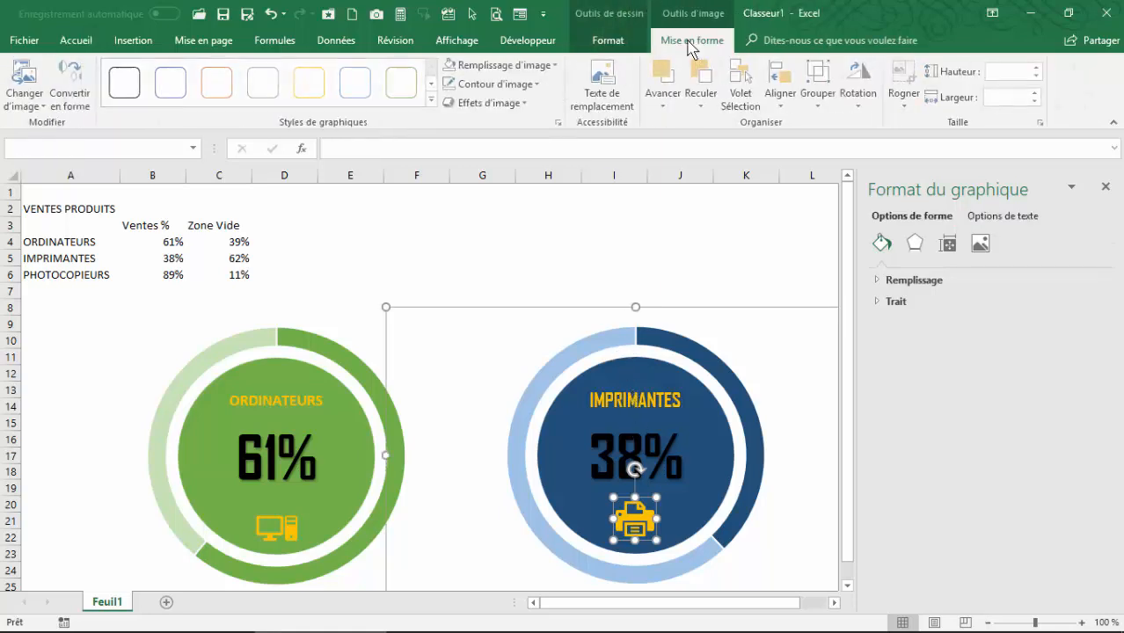
left_click(820, 84)
left_click(845, 120)
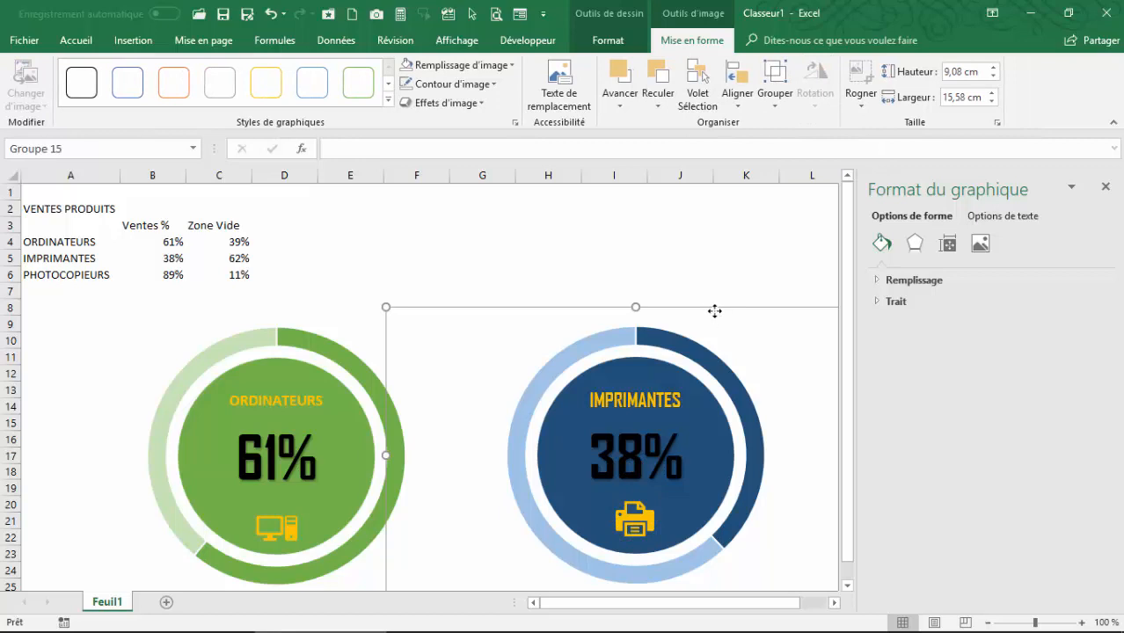
- Move the grouped IMPRIMANTES chart closer to the ORDINATEURS chart and close the formatting pane
left_click_drag(715, 310, 638, 311)
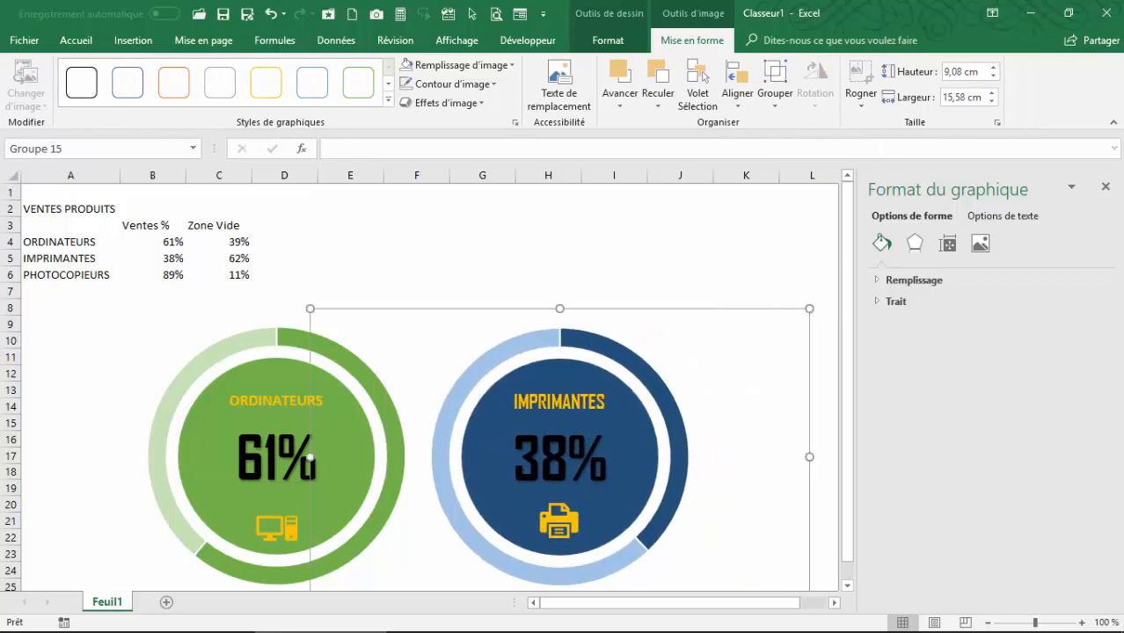
left_click(1106, 187)
left_click(683, 252)
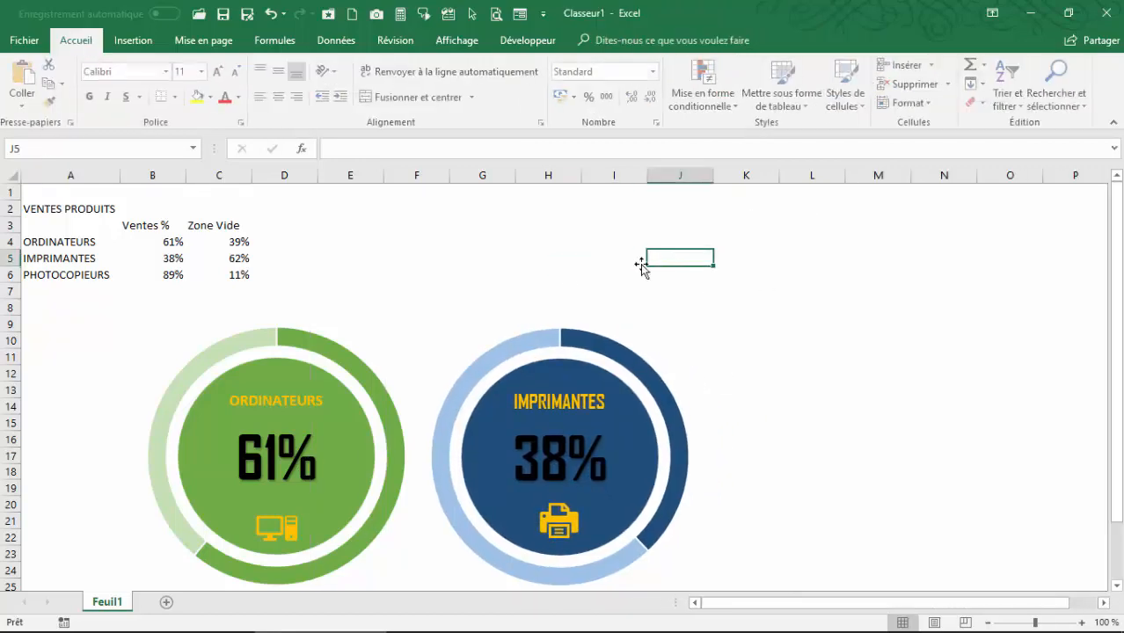
- Duplicate the grouped IMPRIMANTES chart and place the copy to its right, level with the other charts
left_click(526, 336)
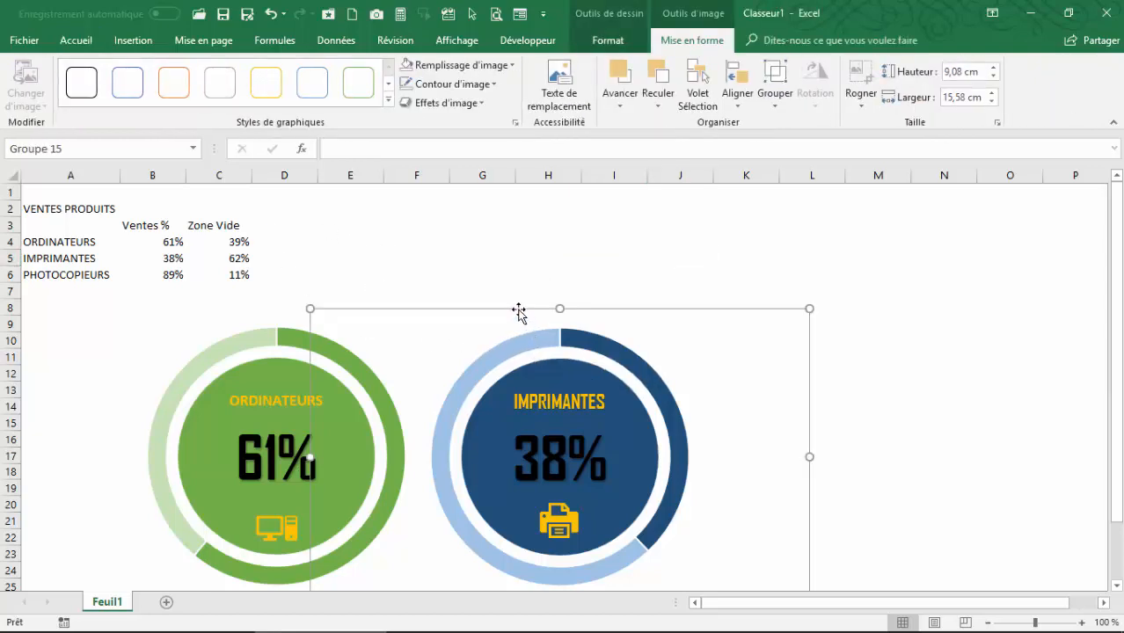
key("ctrl+d")
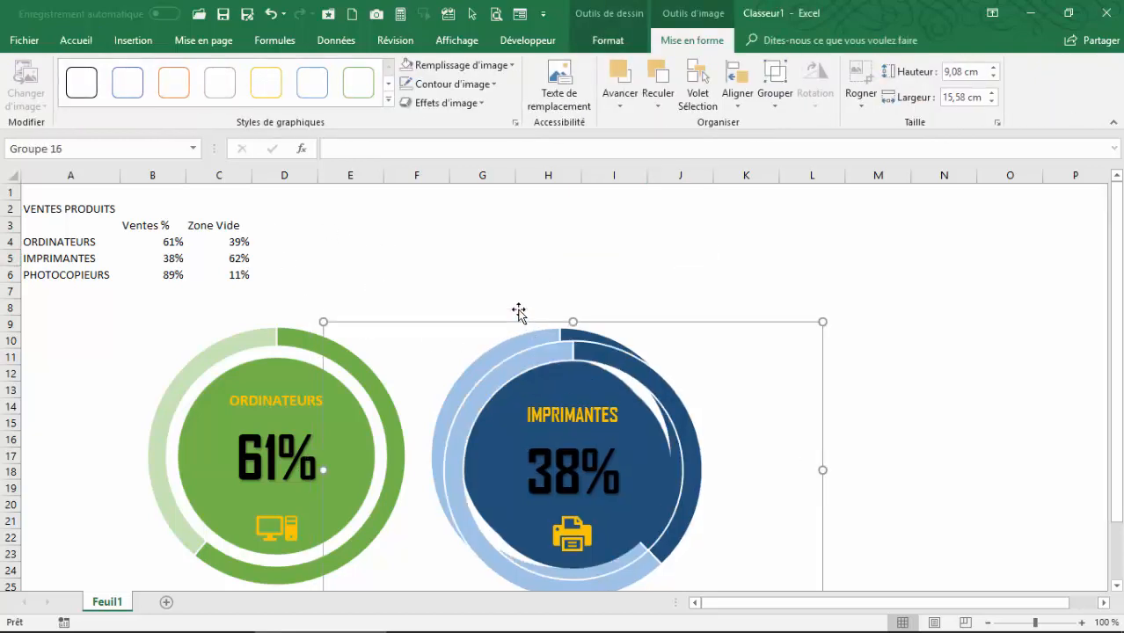
left_click_drag(523, 325, 793, 310)
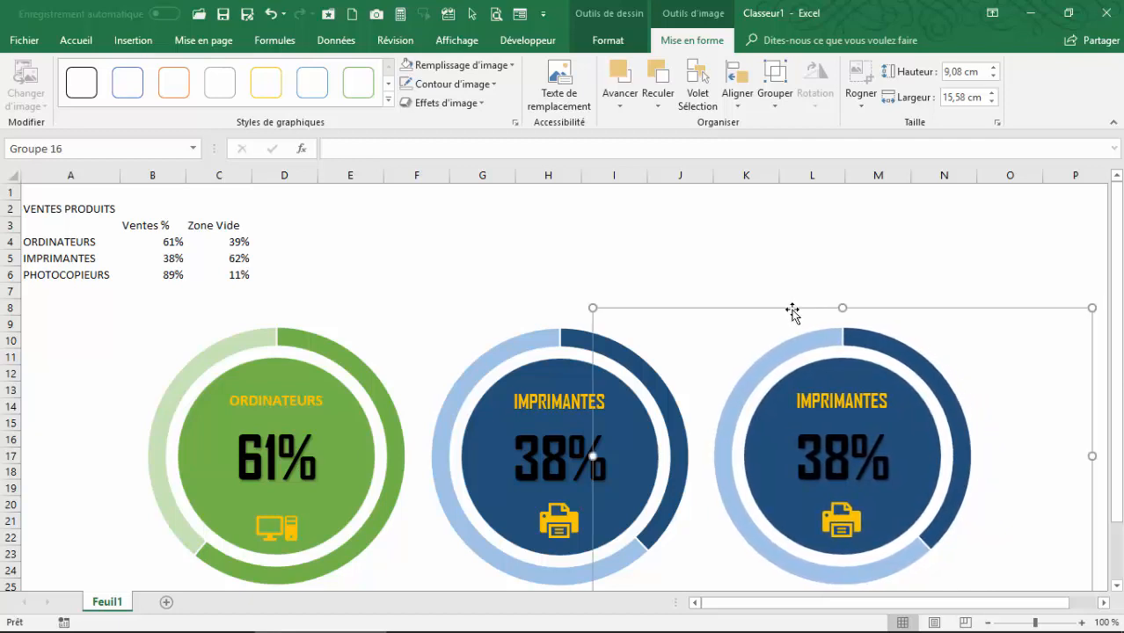
- Relink the copied doughnut's series to the PHOTOCOPIEURS row, with values B6:C6 and name A6
left_click(884, 353)
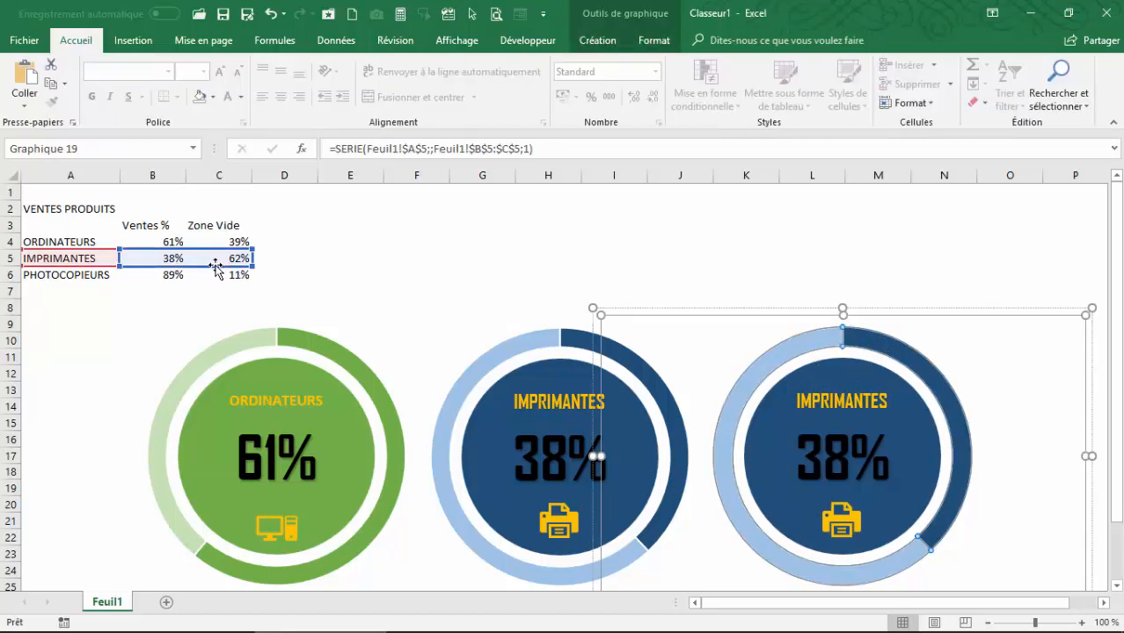
left_click_drag(216, 269, 221, 284)
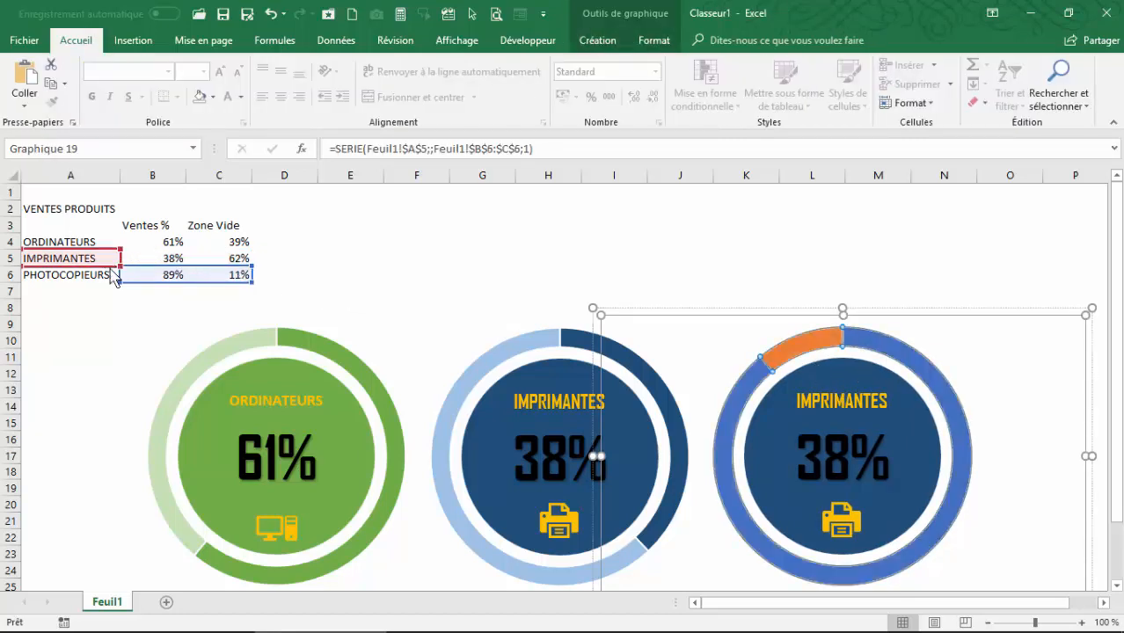
left_click_drag(112, 271, 113, 280)
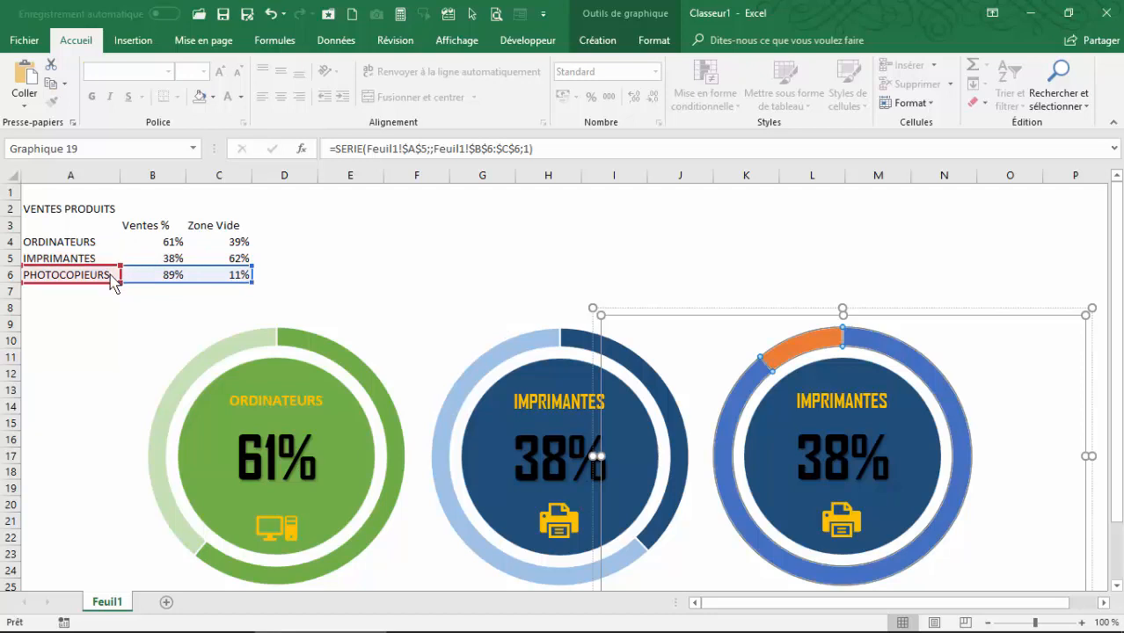
- Delete the printer icon from the copied chart and link its inner circle's percentage to cell B6
left_click(834, 519)
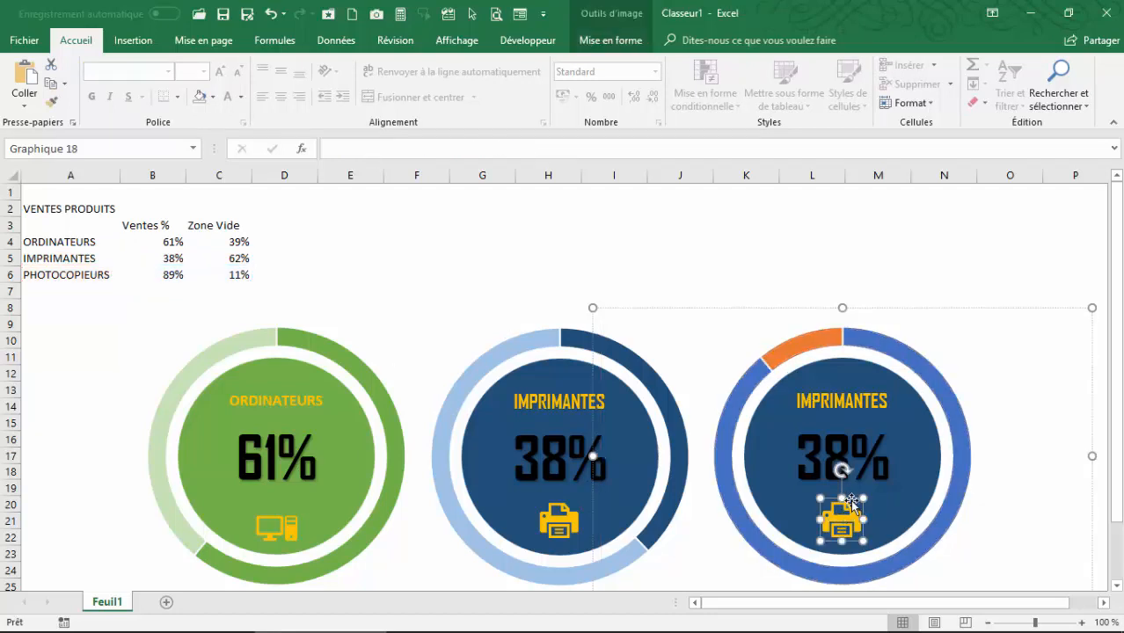
key("Delete")
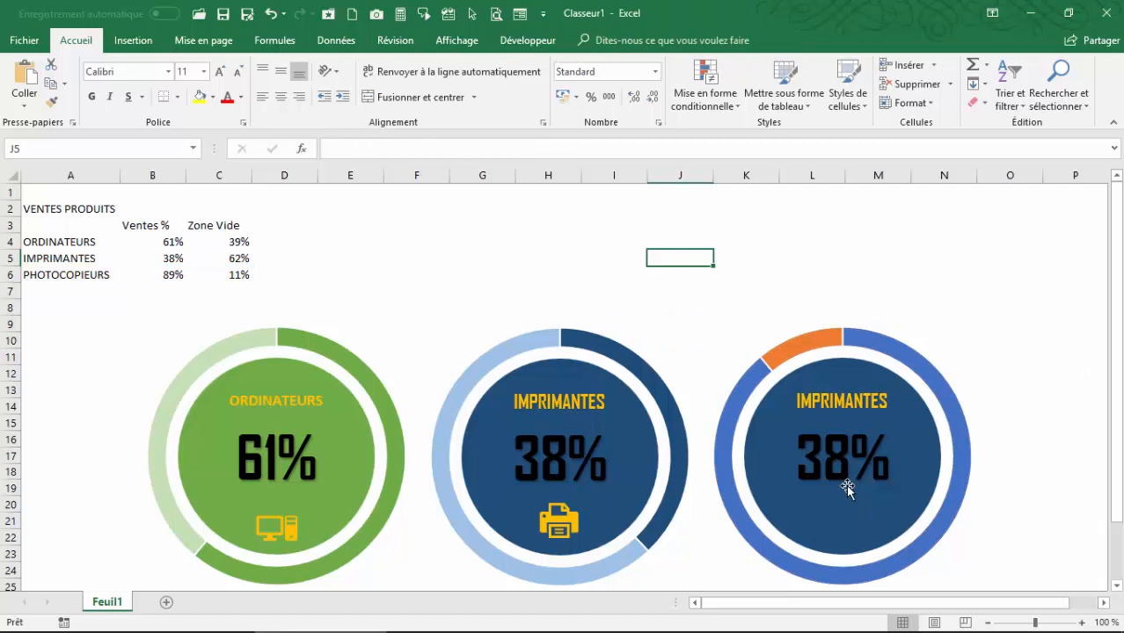
left_click(828, 455)
left_click(827, 456)
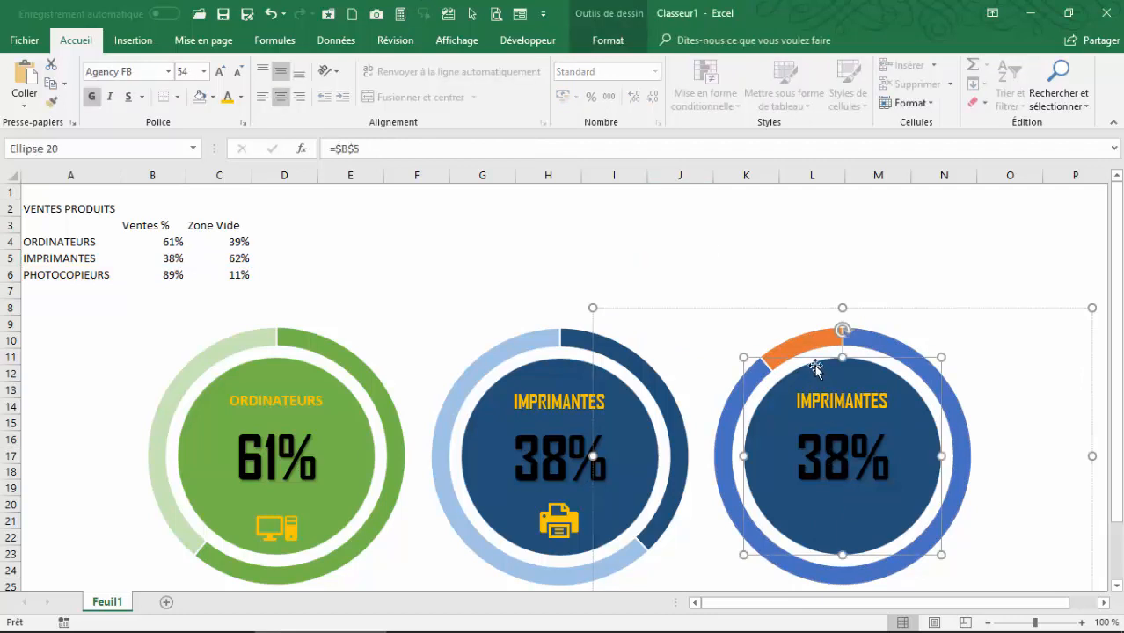
left_click(397, 148)
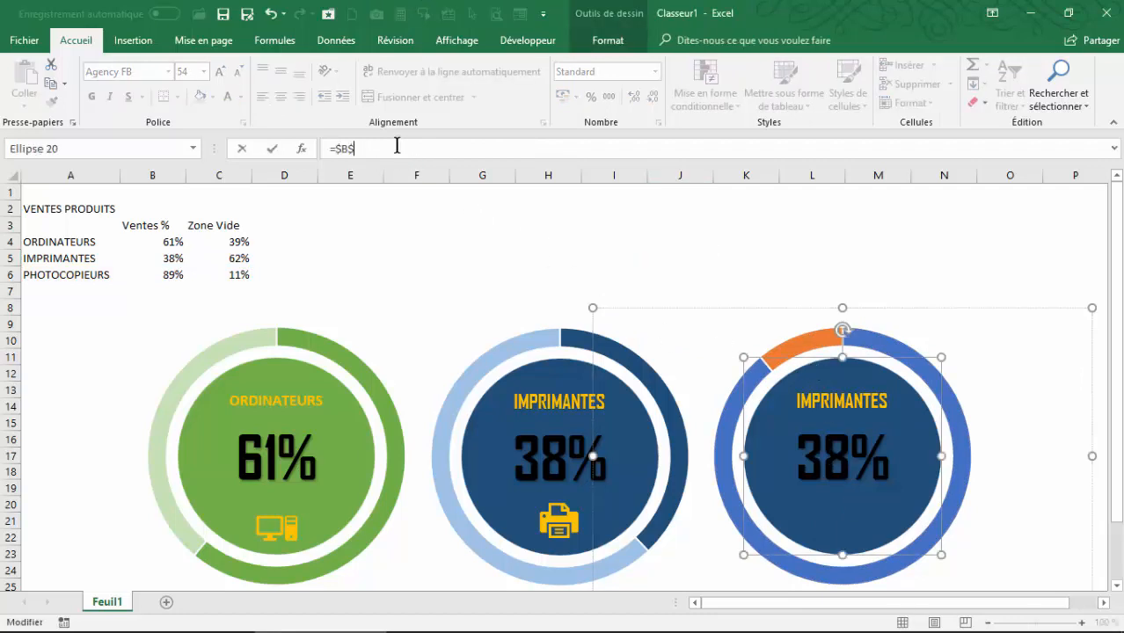
type("6")
key("Return")
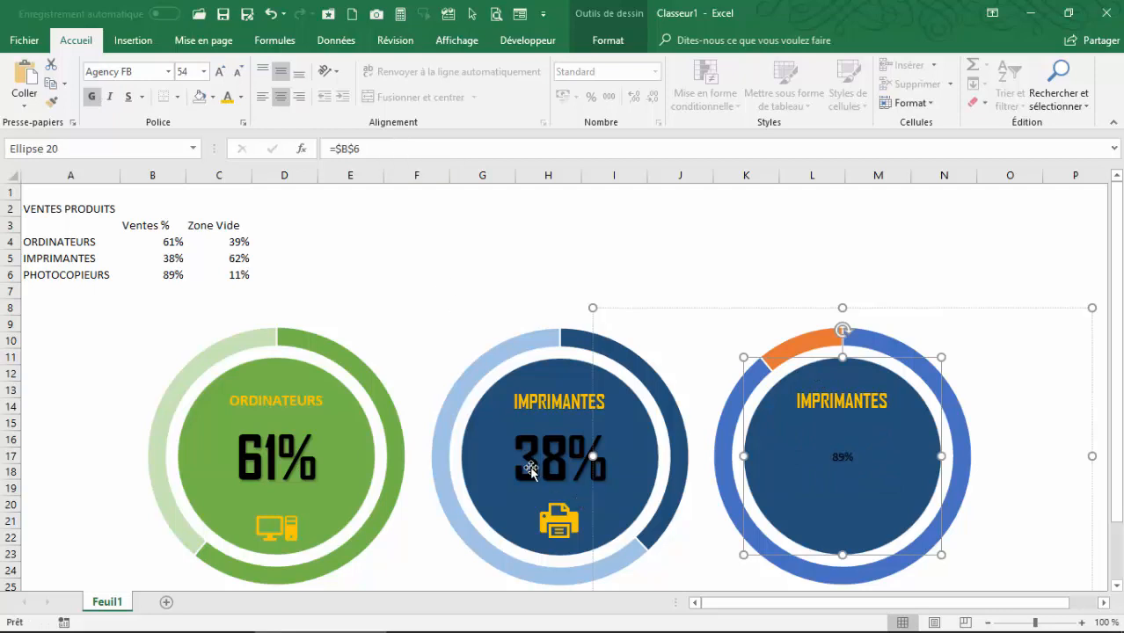
left_click(552, 465)
left_click(542, 423)
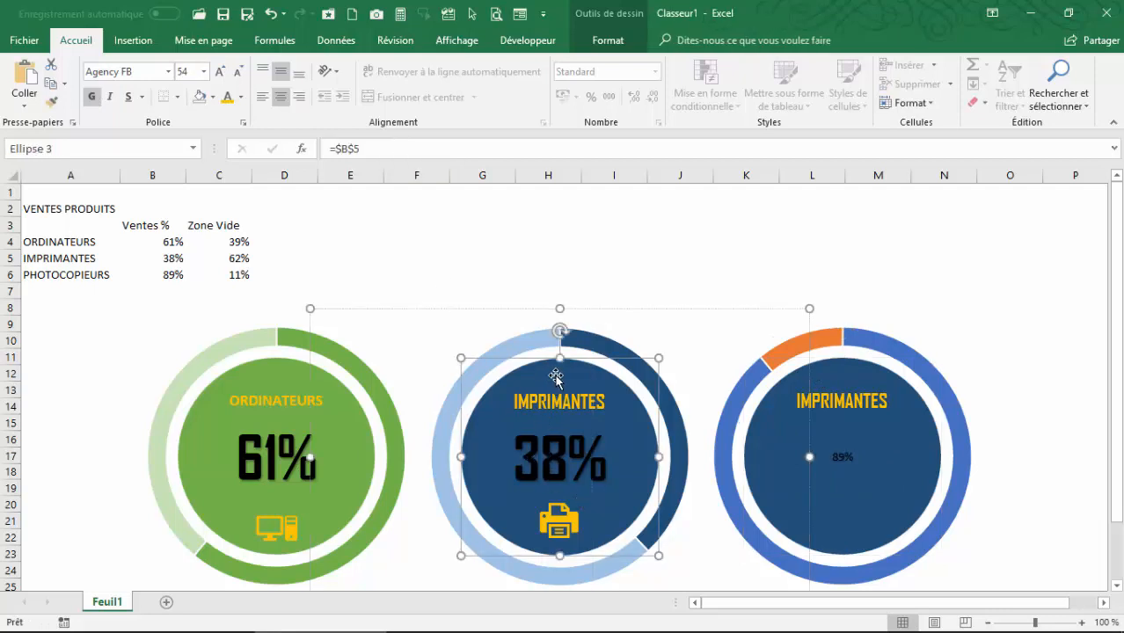
- Fill the Ventes % segment of the PHOTOCOPIEURS doughnut with theme orange
left_click(853, 441)
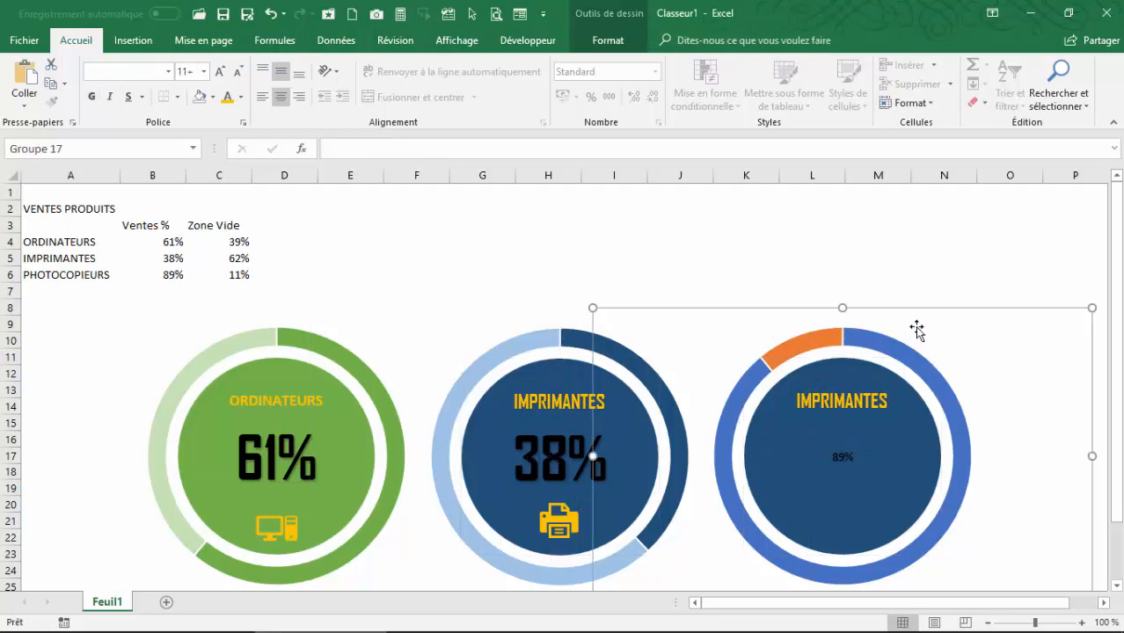
left_click(891, 346)
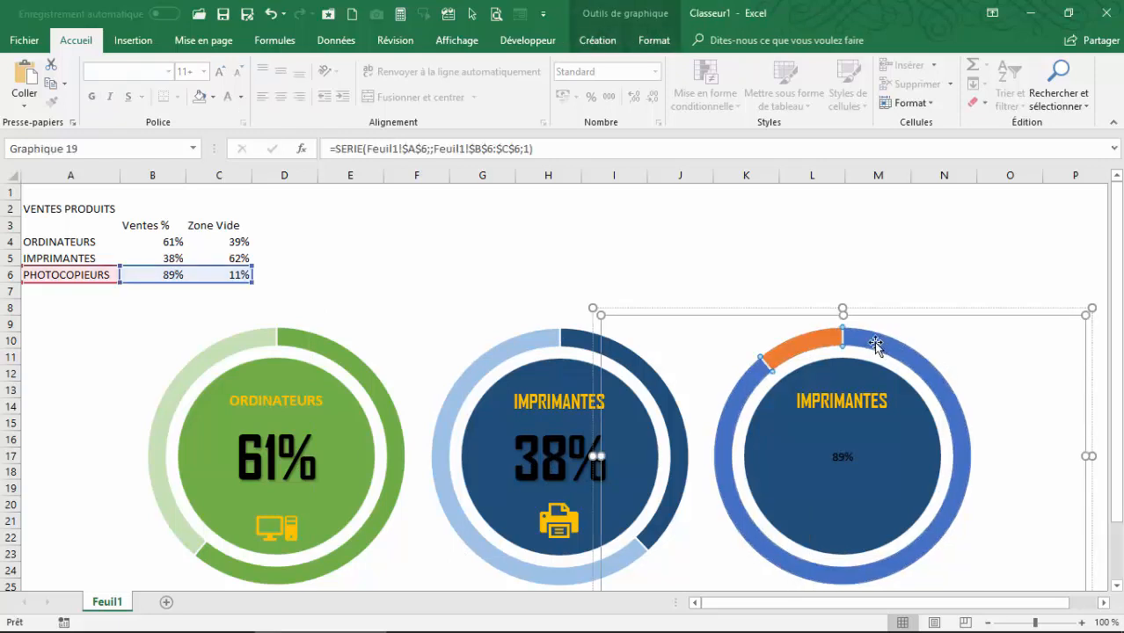
left_click(654, 40)
left_click(517, 67)
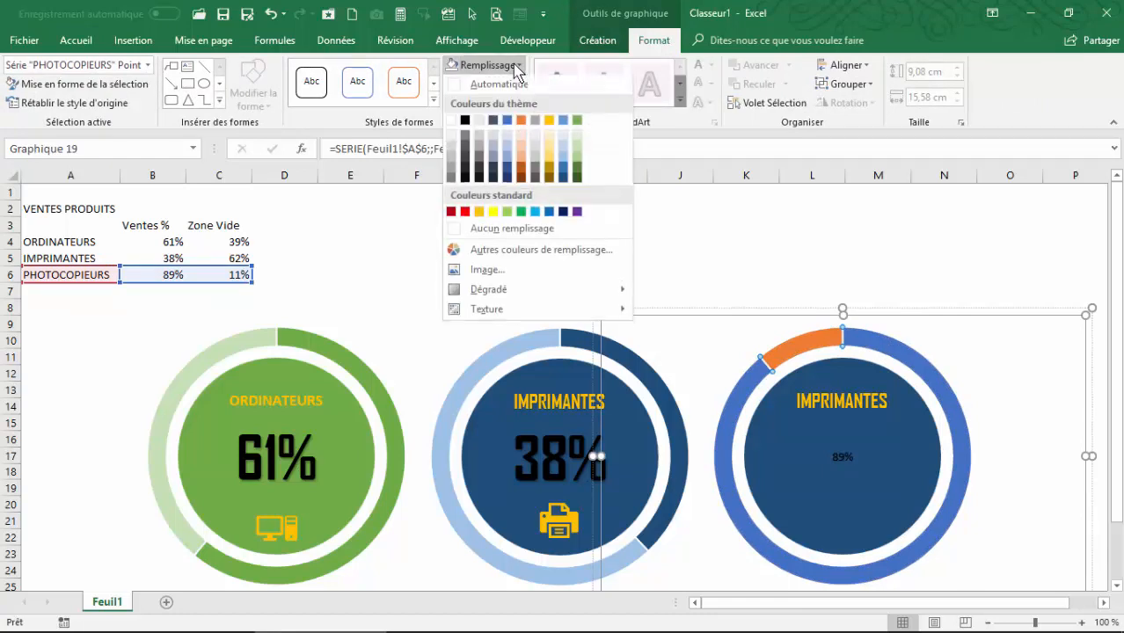
left_click(520, 122)
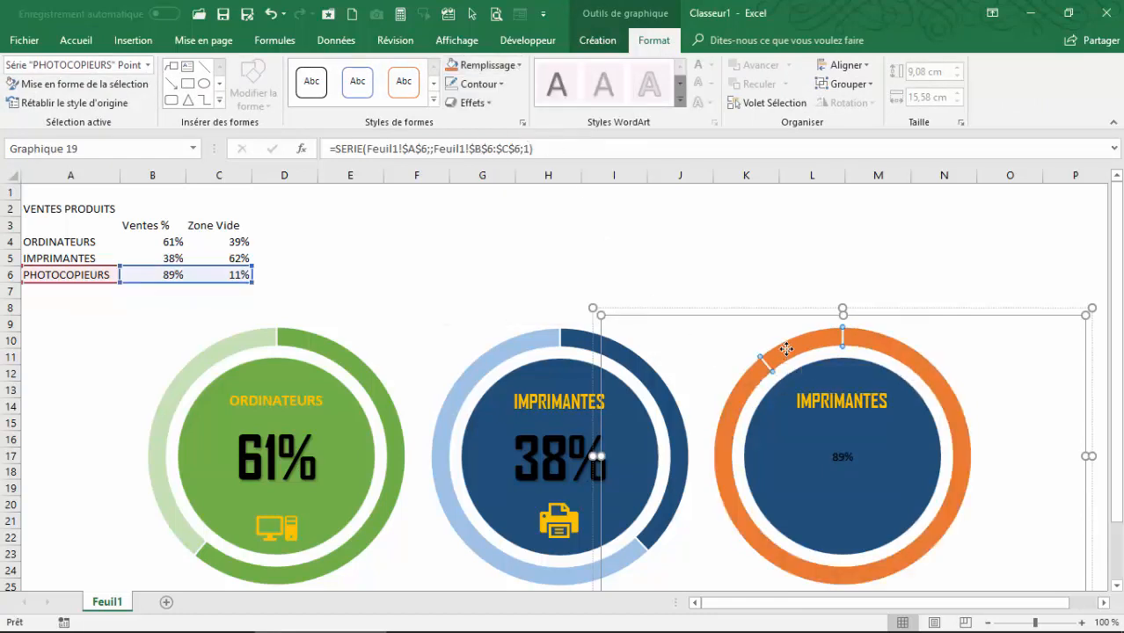
- Fill the remaining Zone Vide segment of the PHOTOCOPIEURS doughnut with a light orange theme shade
left_click(779, 274)
left_click(798, 347)
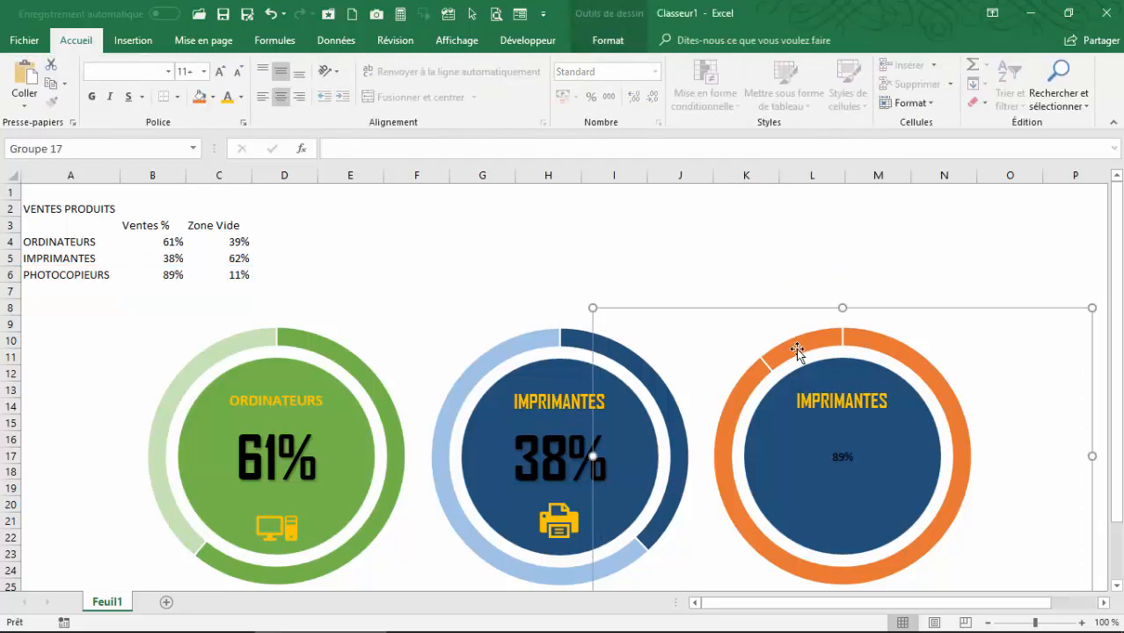
left_click(796, 348)
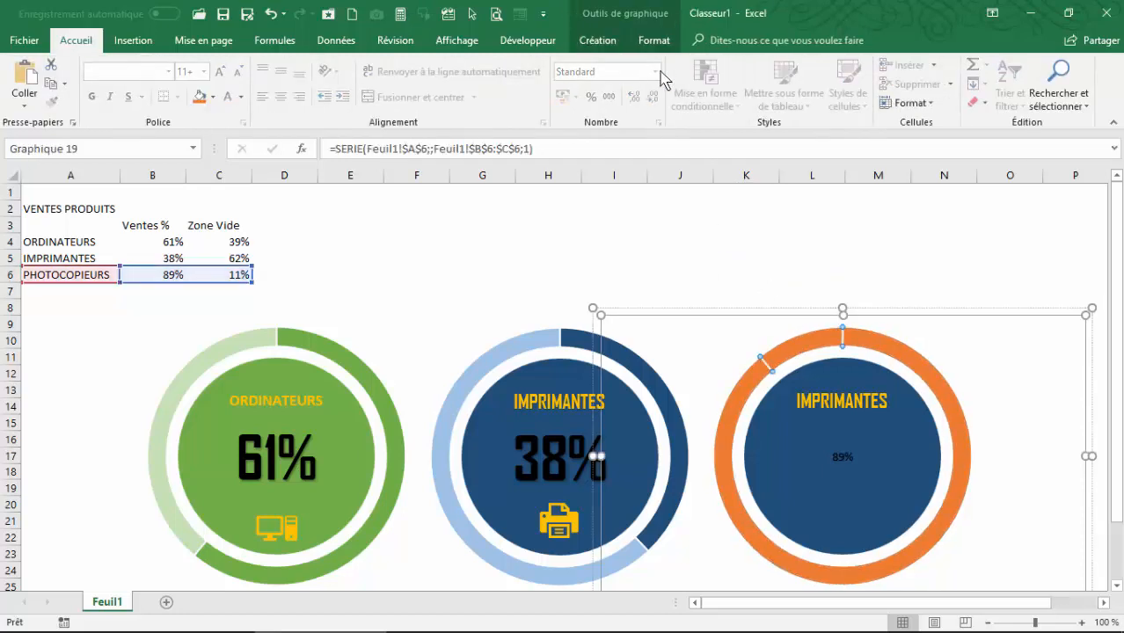
left_click(655, 41)
left_click(524, 67)
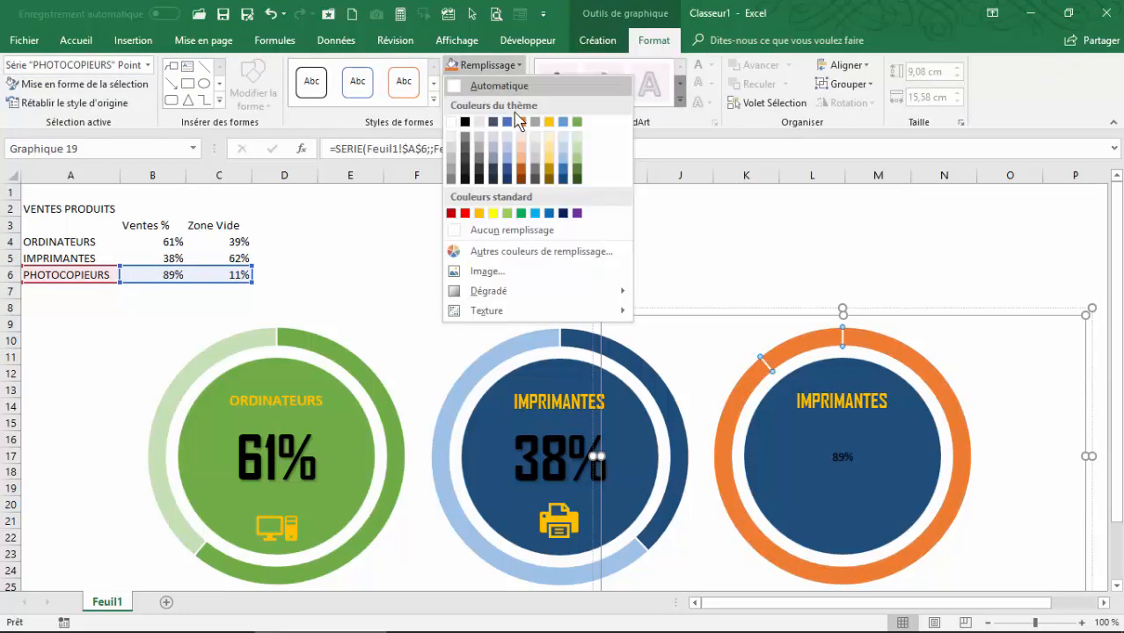
left_click(524, 164)
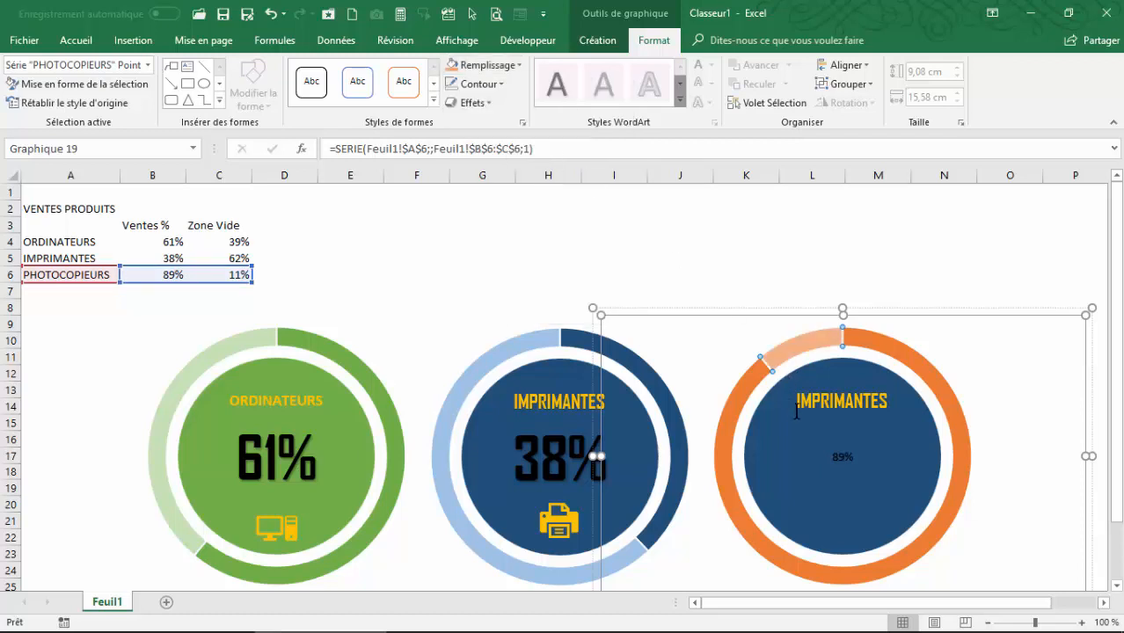
- Fill the inner circle of the PHOTOCOPIEURS chart with theme orange
left_click(799, 430)
left_click(608, 40)
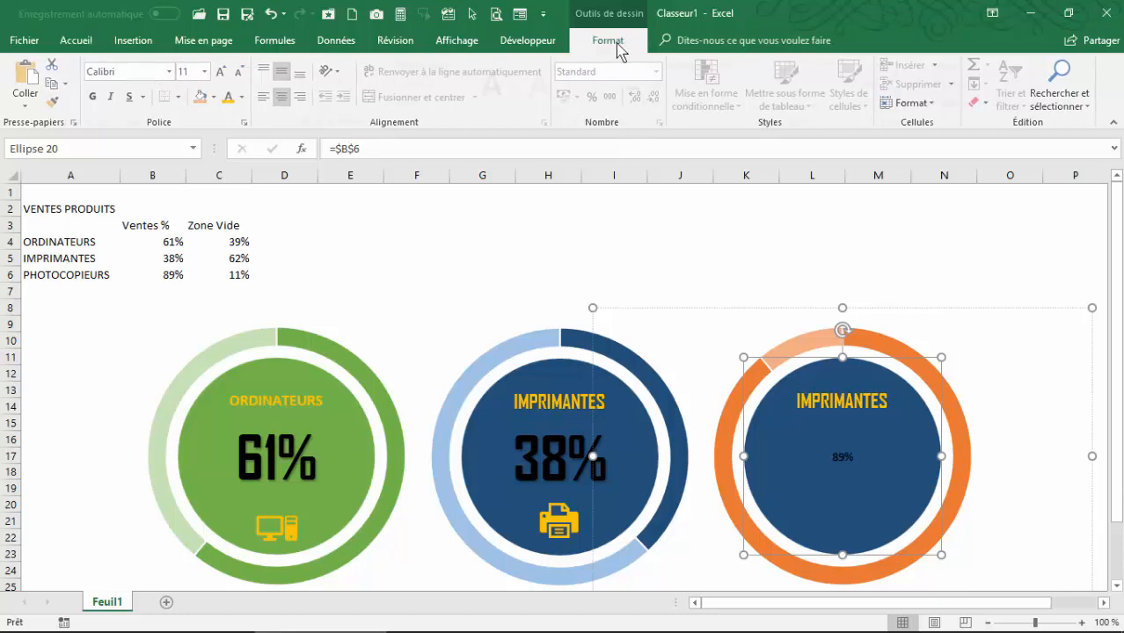
left_click(465, 67)
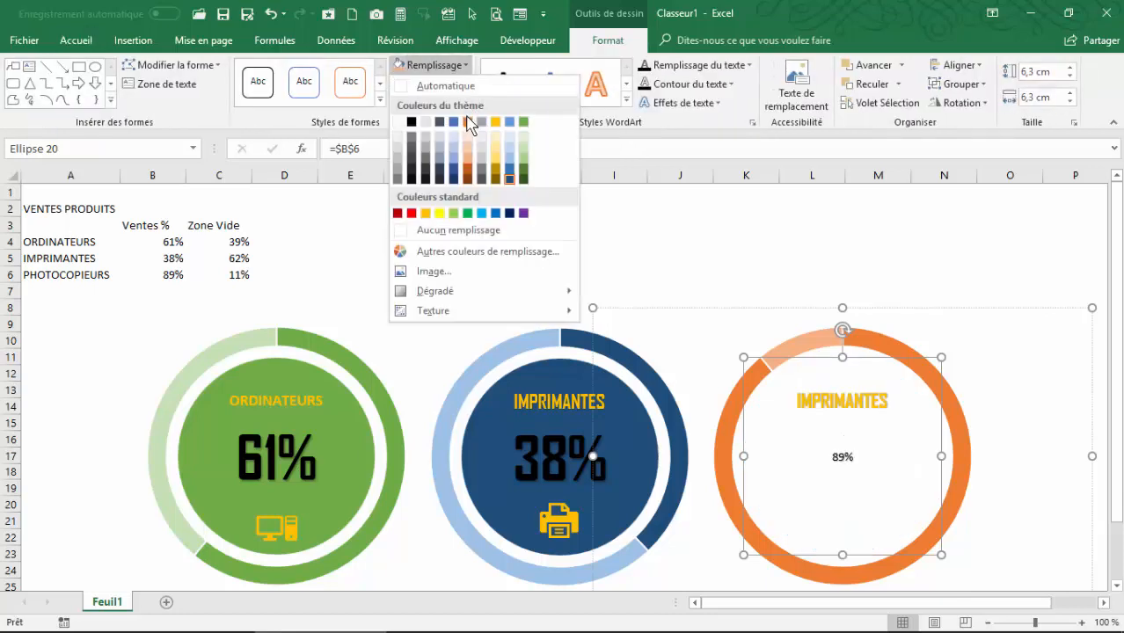
left_click(468, 122)
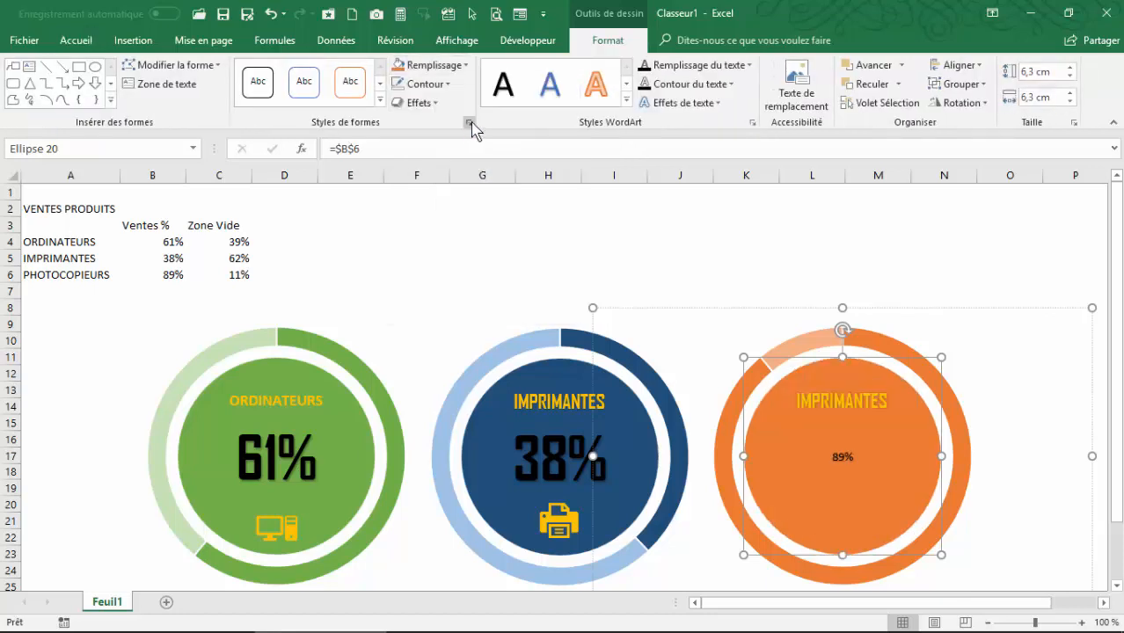
- Link the name label in the orange chart to cell A6
left_click(852, 401)
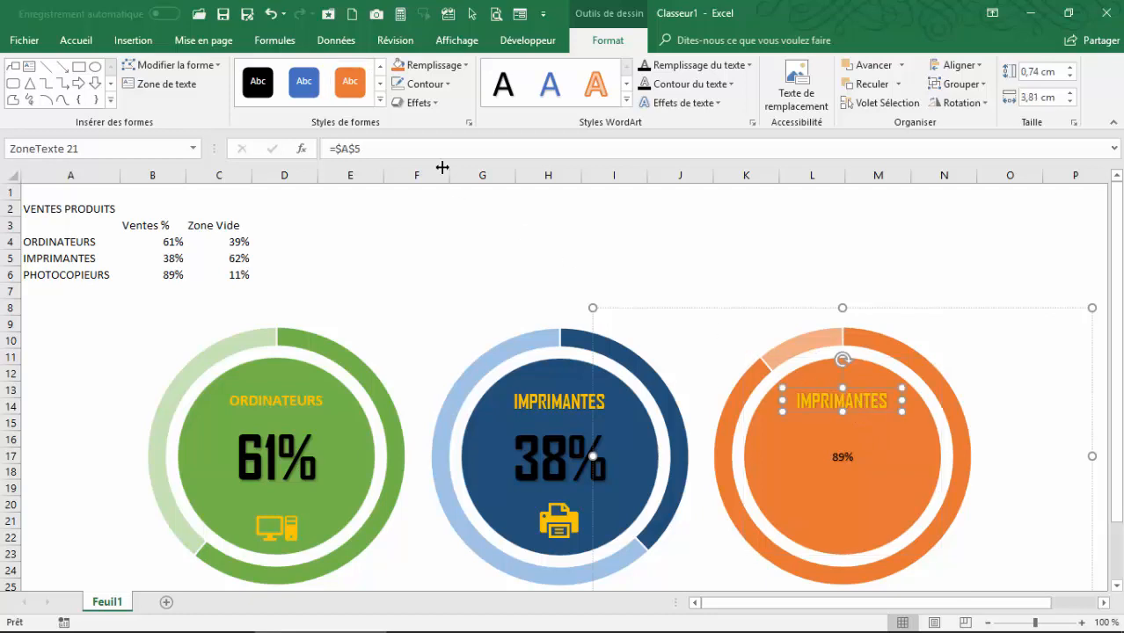
left_click(402, 148)
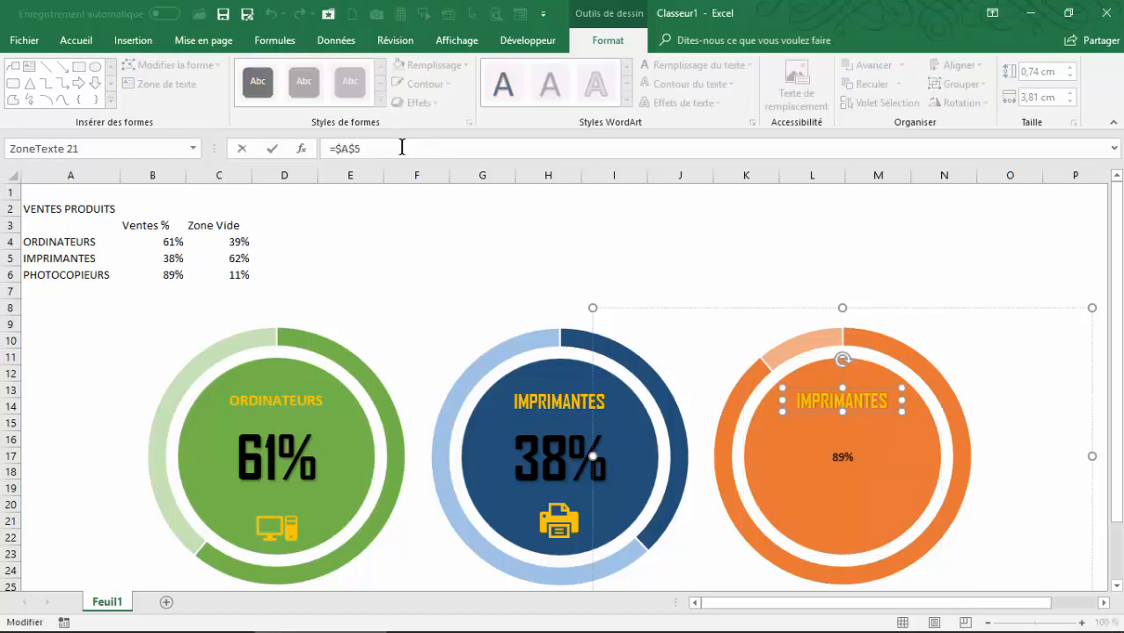
type("6")
key("Return")
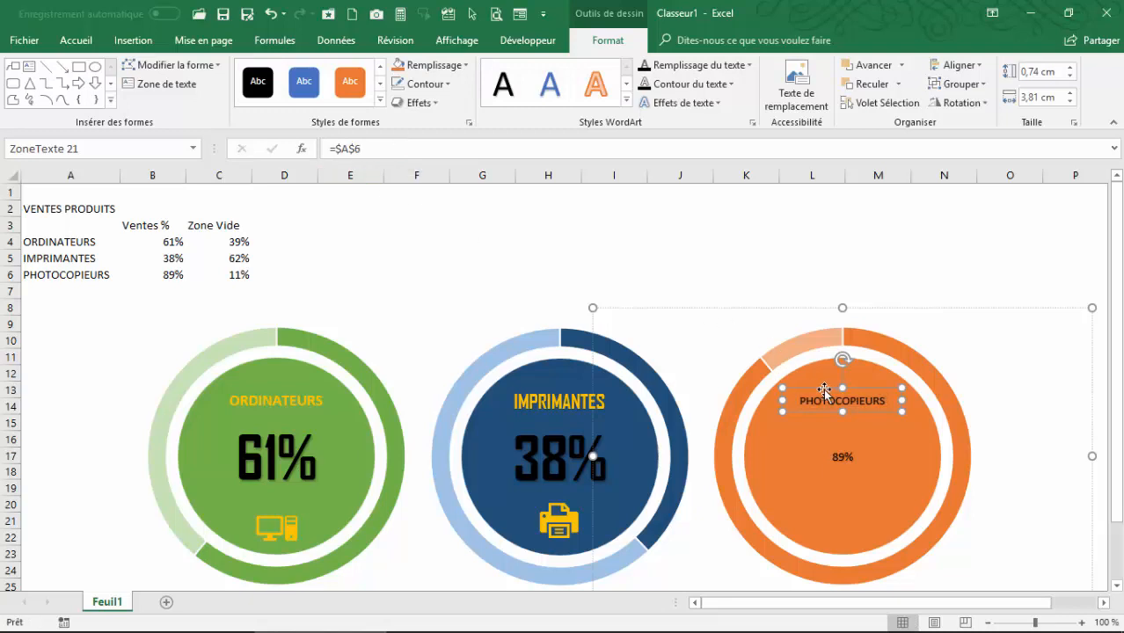
- Try to copy the IMPRIMANTES label's formatting onto the PHOTOCOPIEURS label with the format painter, and undo it
left_click(542, 401)
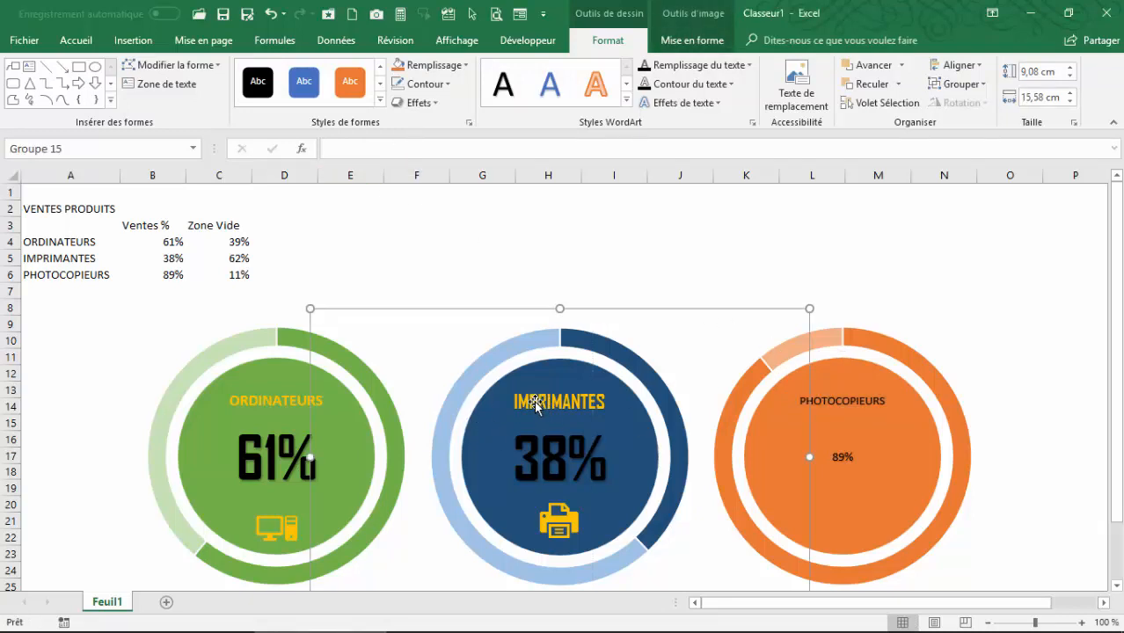
left_click(536, 395)
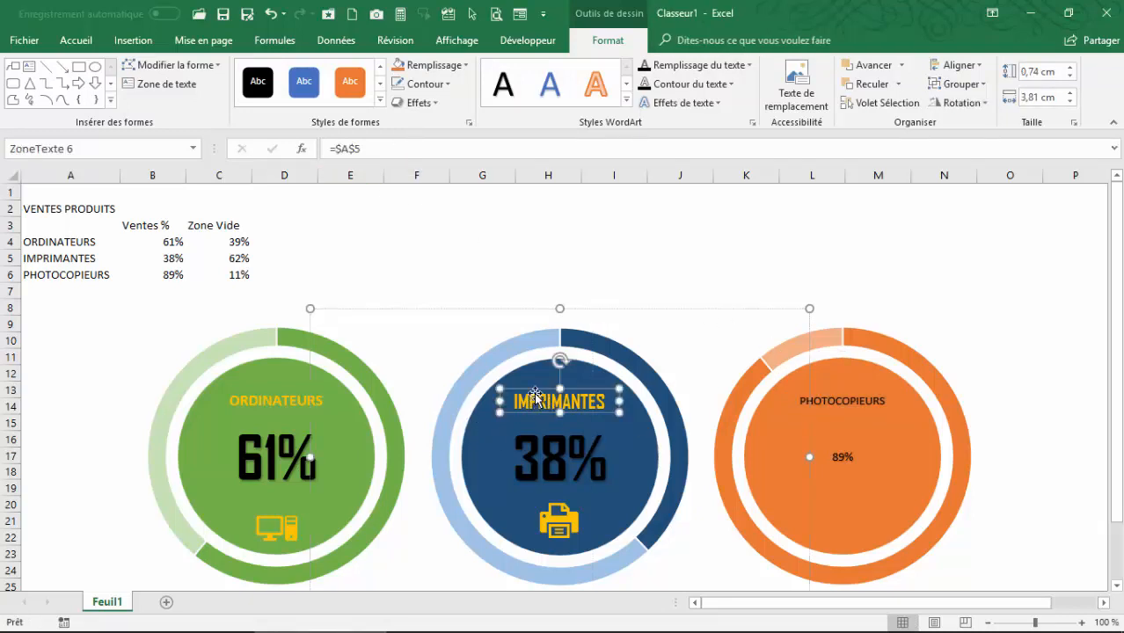
left_click(76, 40)
left_click(53, 102)
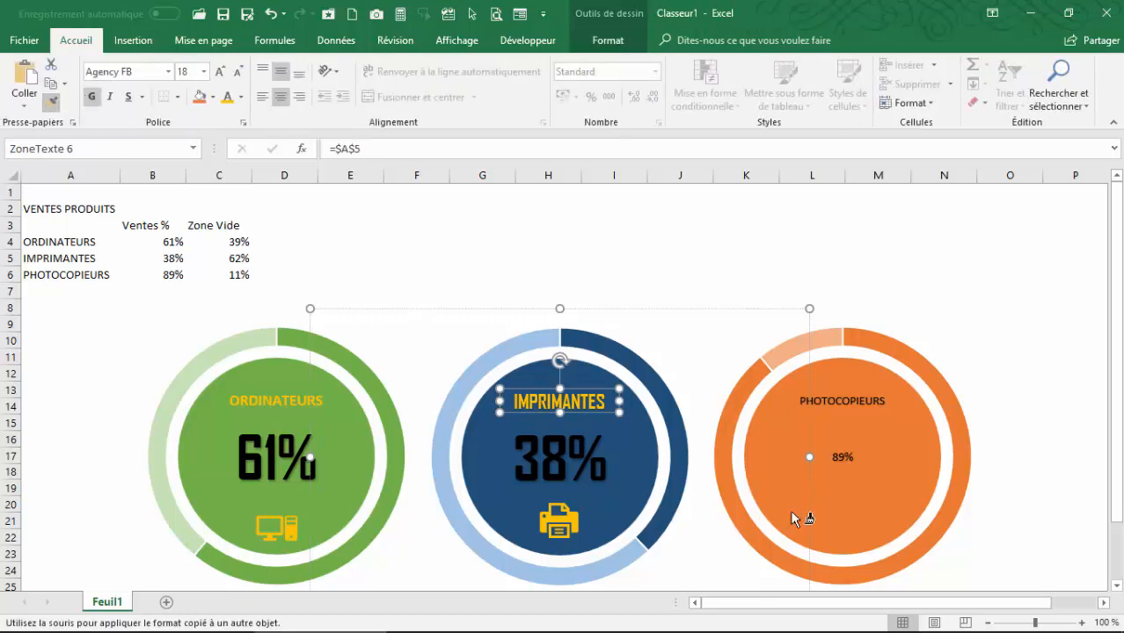
left_click(850, 398)
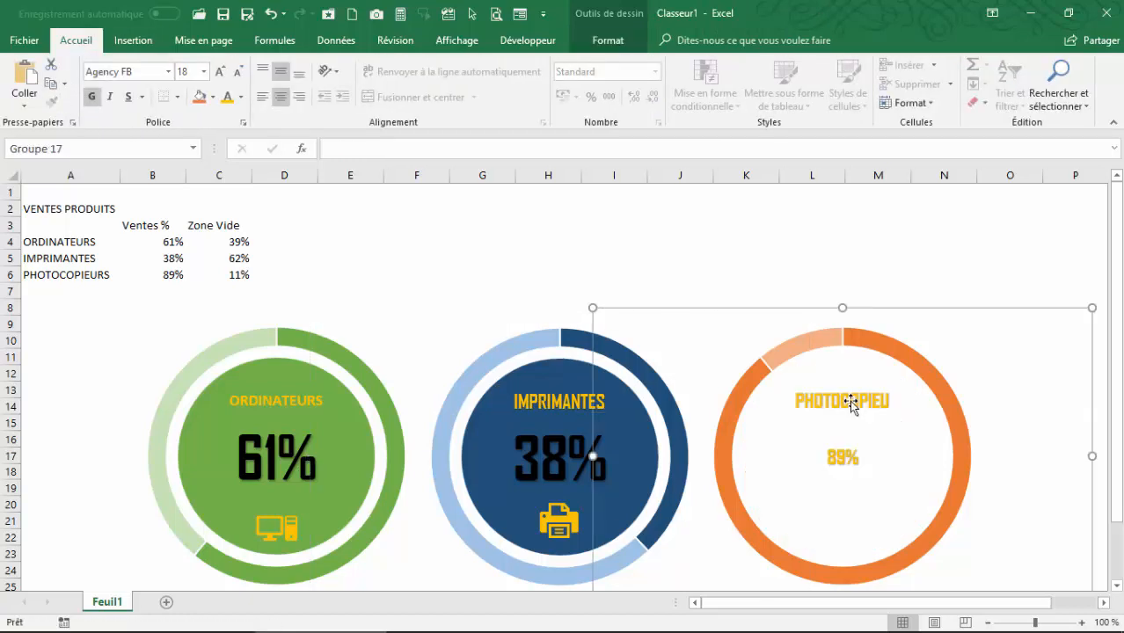
left_click(271, 13)
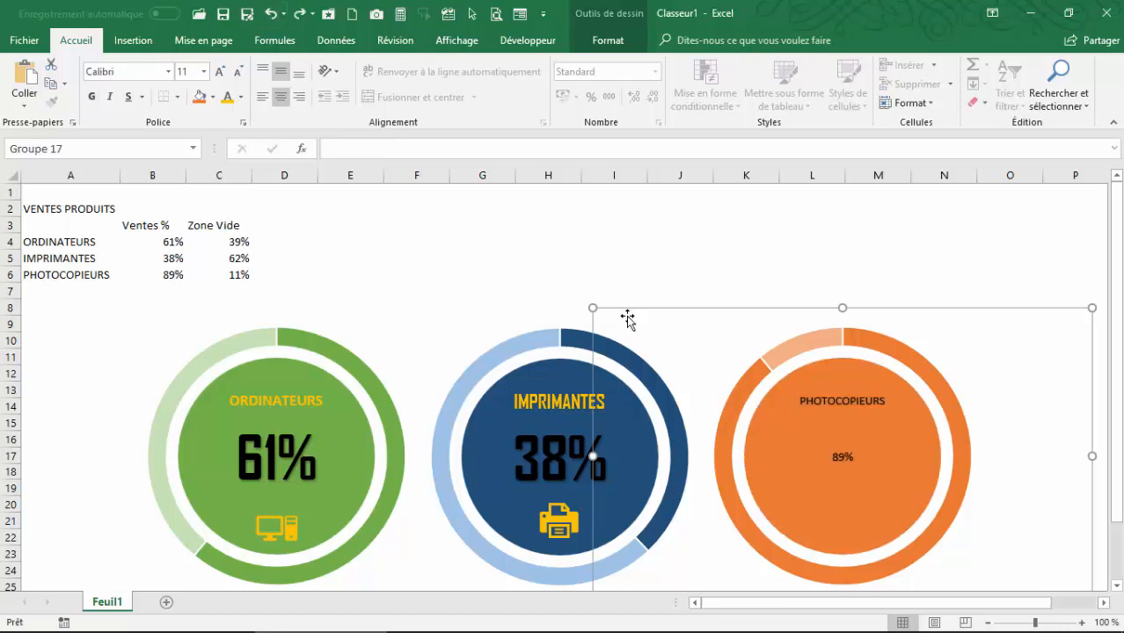
left_click(652, 273)
- Format the PHOTOCOPIEURS label in gold, bold Agency FB at size 14
left_click(816, 409)
left_click(816, 406)
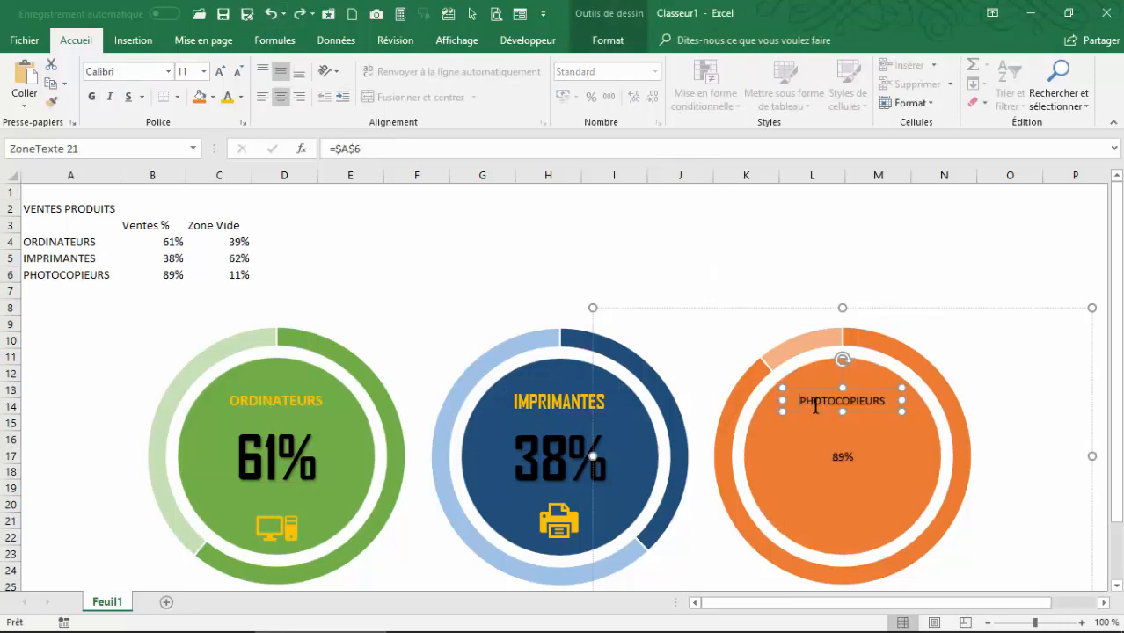
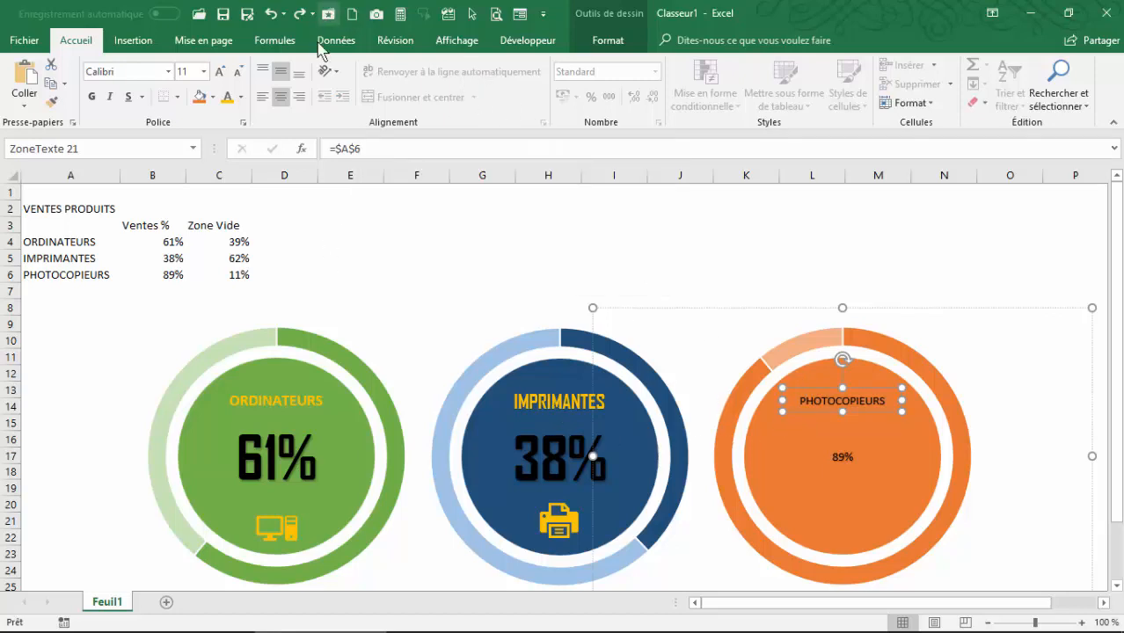
left_click(230, 98)
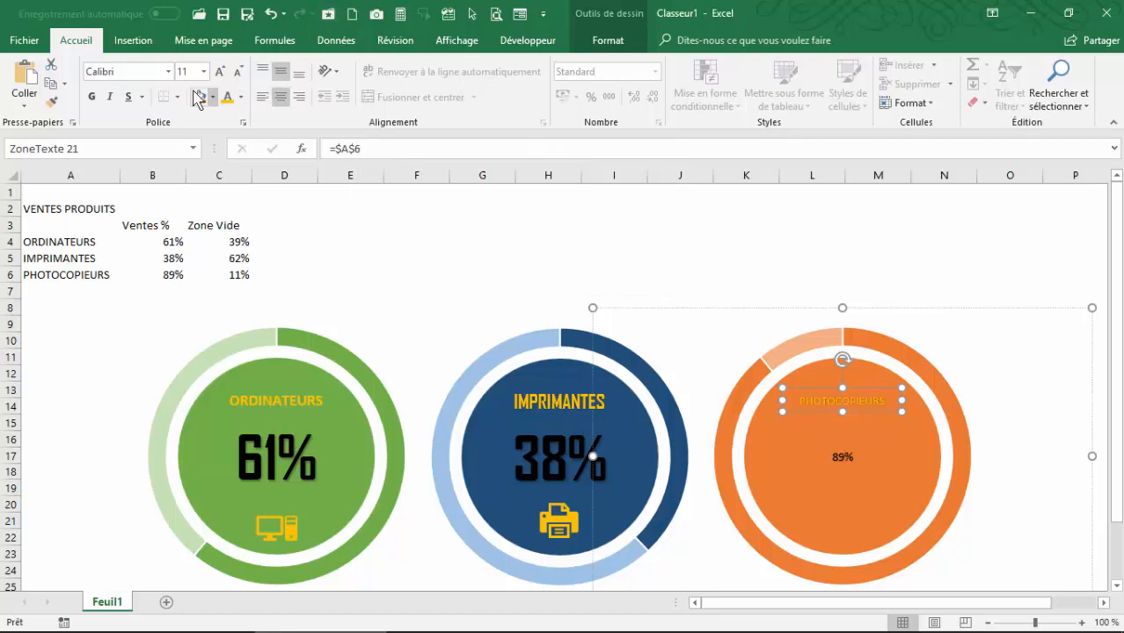
left_click(91, 97)
left_click(169, 72)
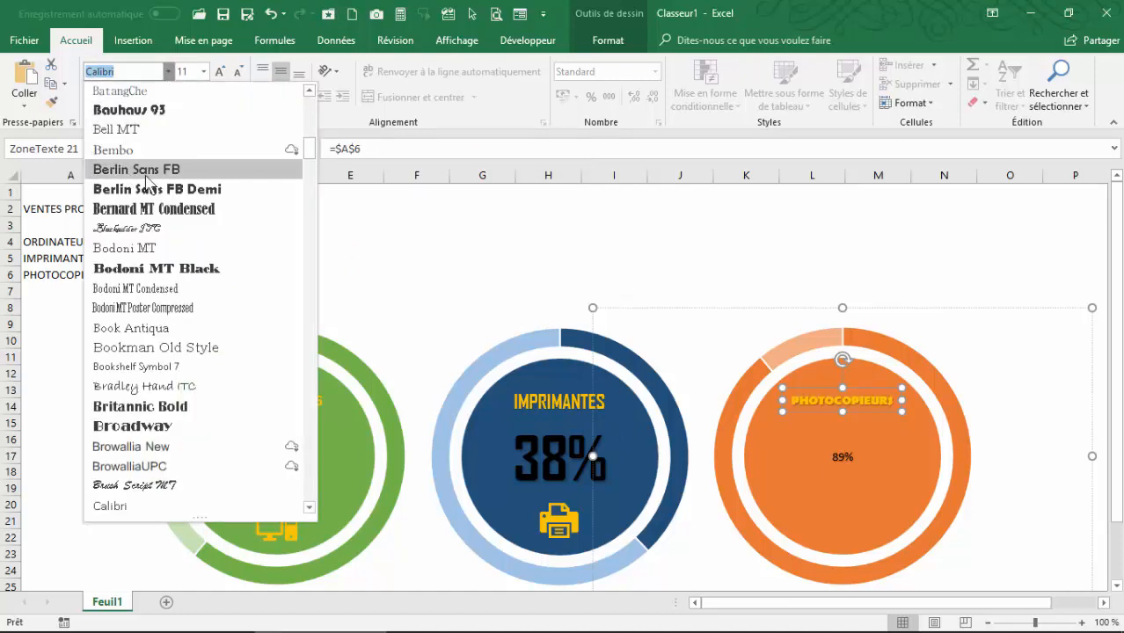
left_click_drag(309, 147, 309, 94)
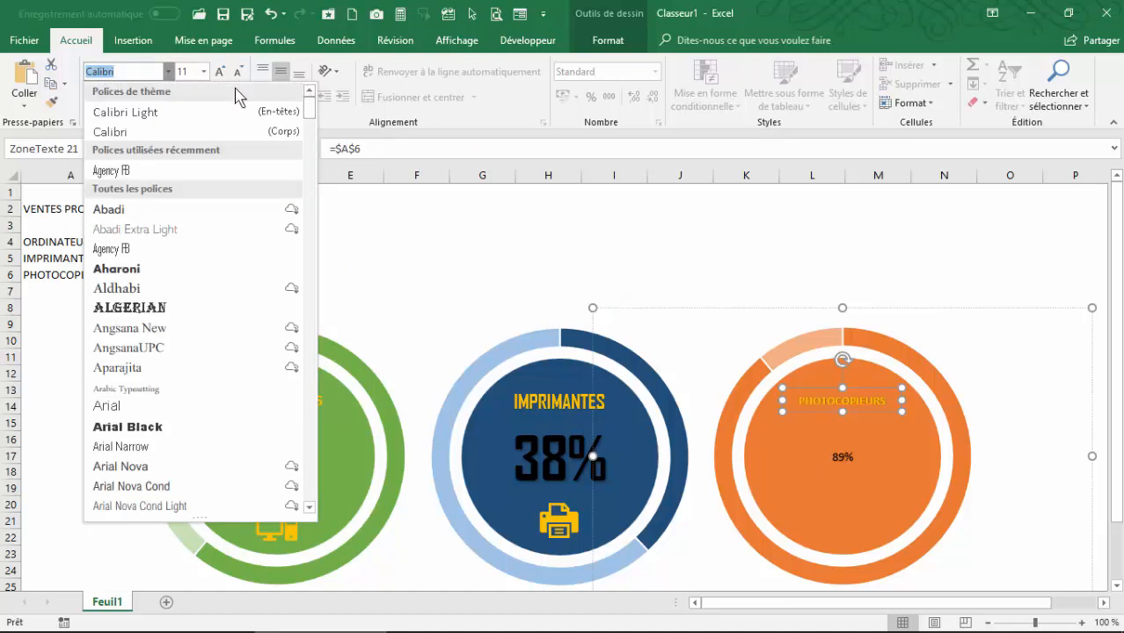
left_click(122, 169)
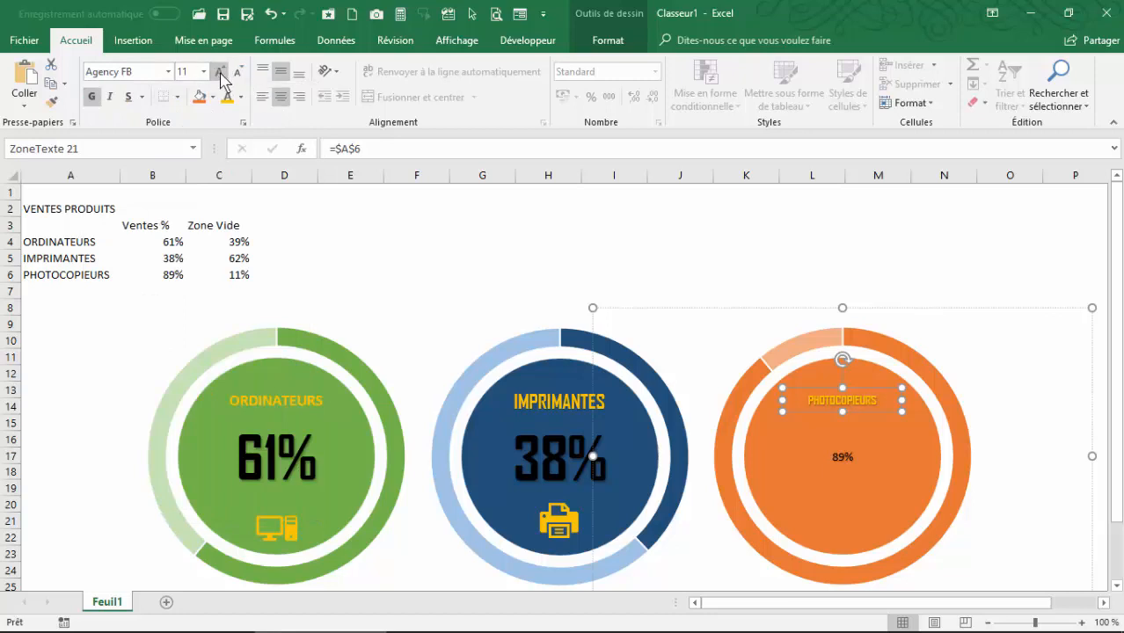
left_click(220, 71)
left_click(221, 71)
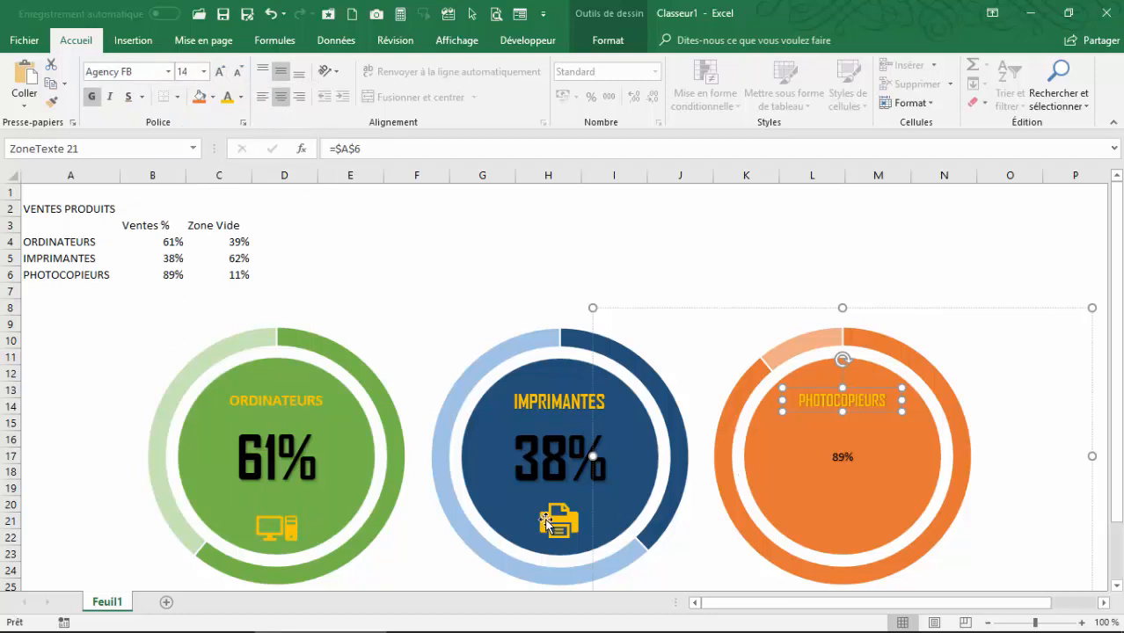
- Insert the photocopier icon from Technologie et électronique at cell G5 and shrink it to about 1.93 cm square
left_click(456, 258)
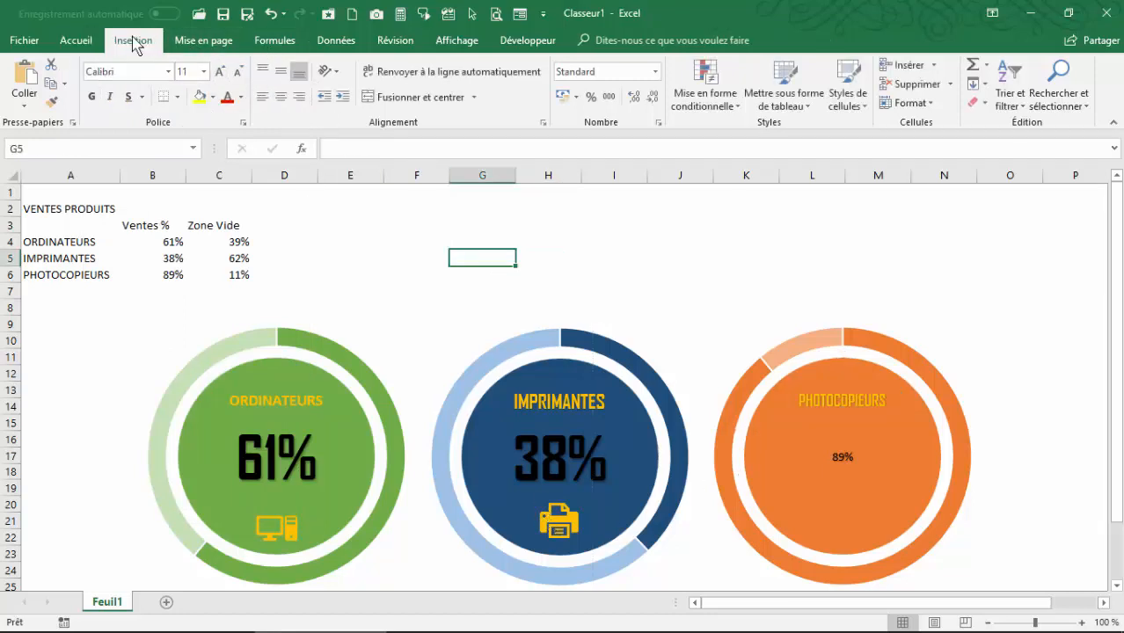
left_click(132, 39)
left_click(301, 101)
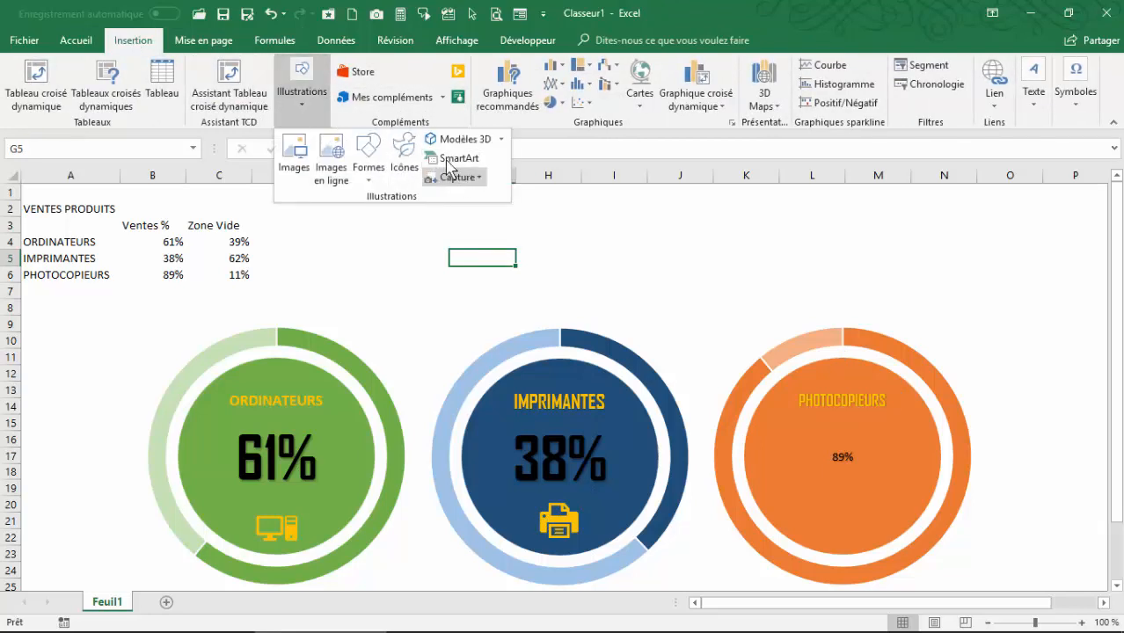
left_click(403, 151)
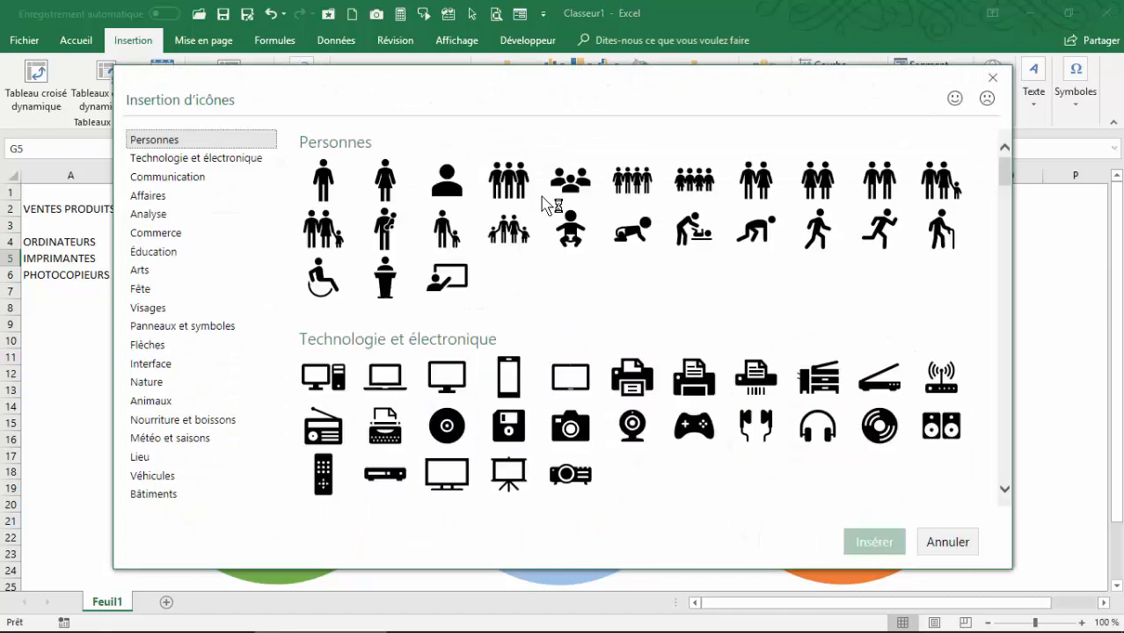
left_click(815, 382)
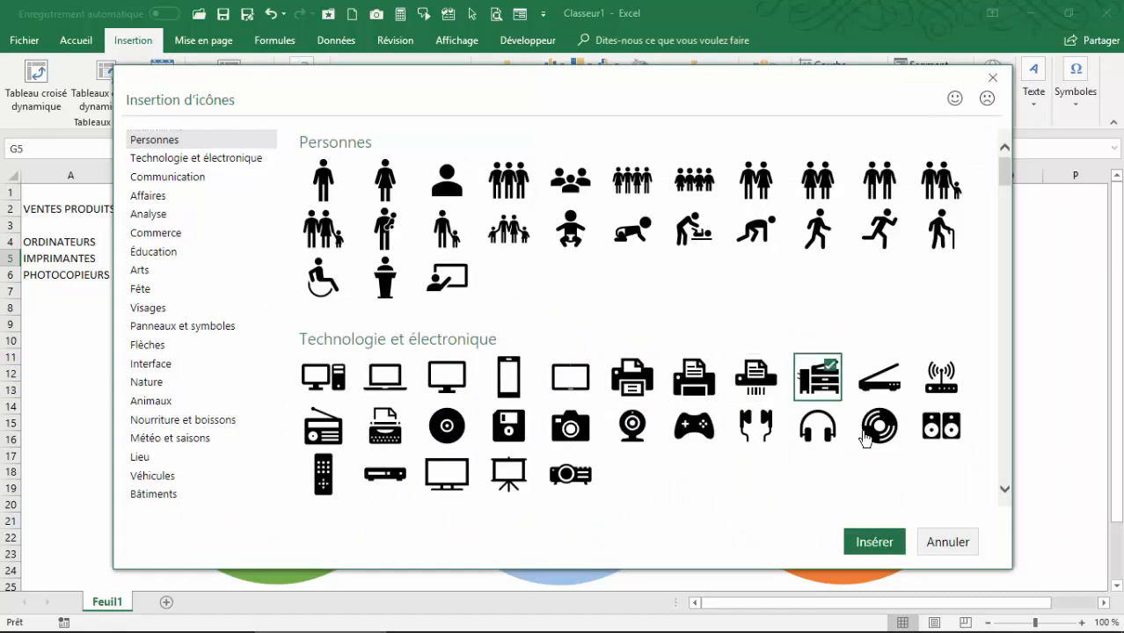
left_click(876, 542)
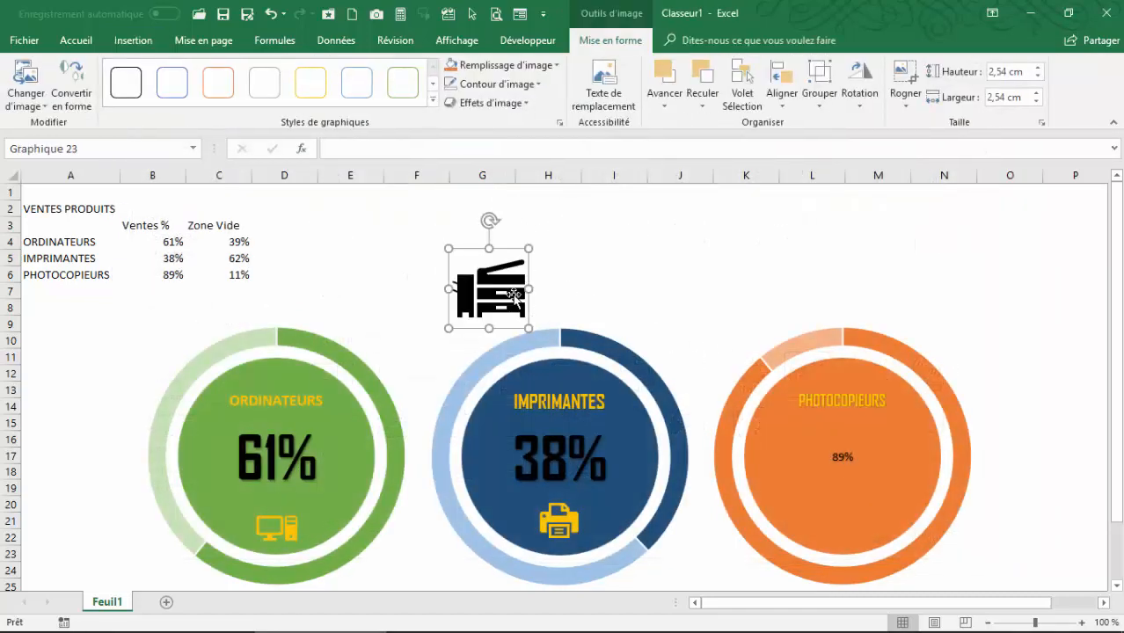
left_click_drag(528, 249, 509, 267)
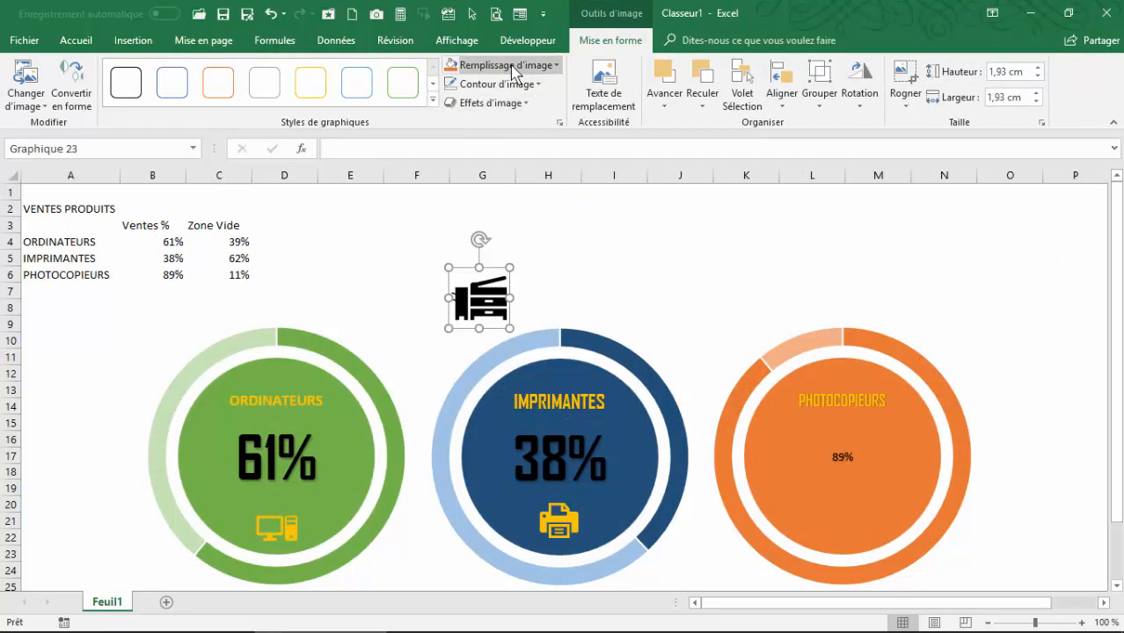
- Fill the photocopier icon with theme gold and place it below the 89% label inside the orange circle
left_click(556, 65)
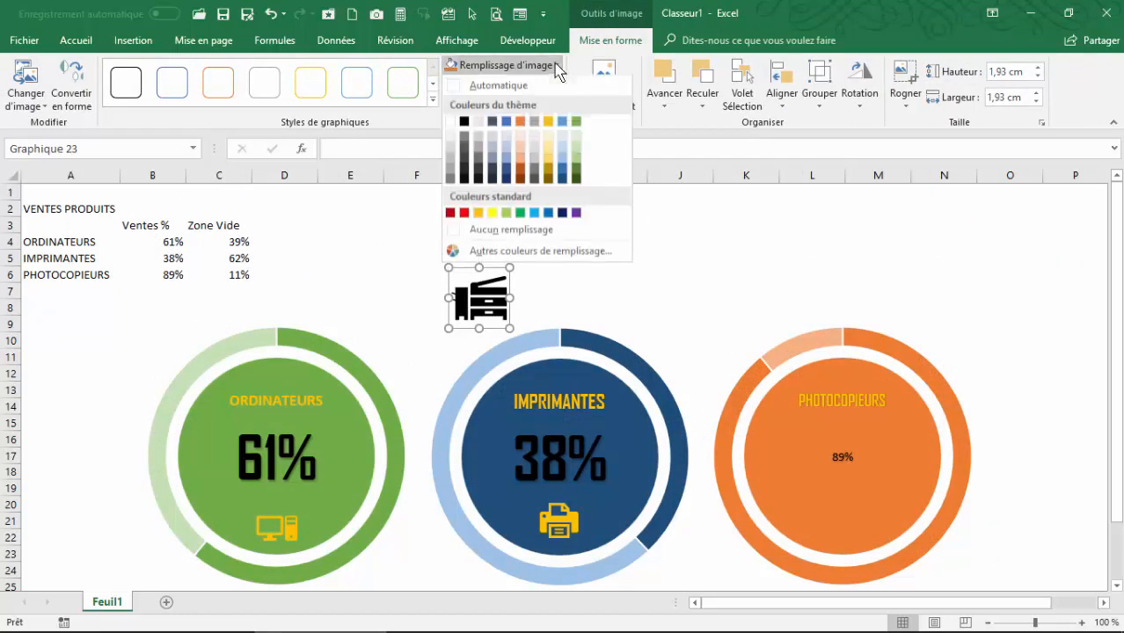
left_click(548, 121)
left_click_drag(479, 310, 840, 527)
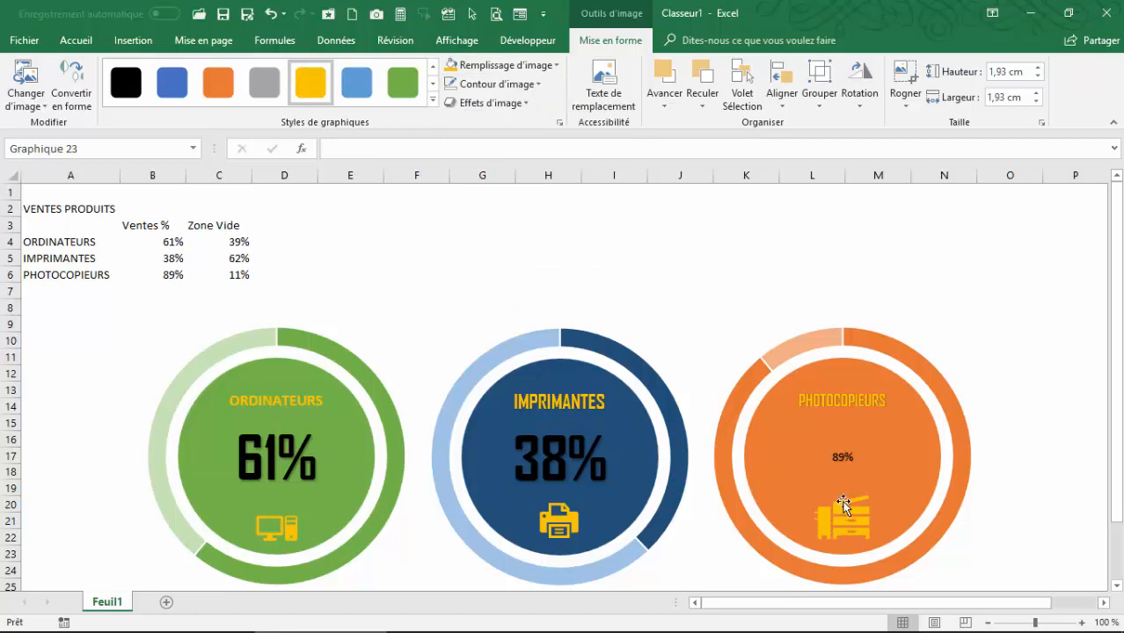
- Apply the black WordArt style and bold to the 89% label in the orange inner circle
left_click(833, 454)
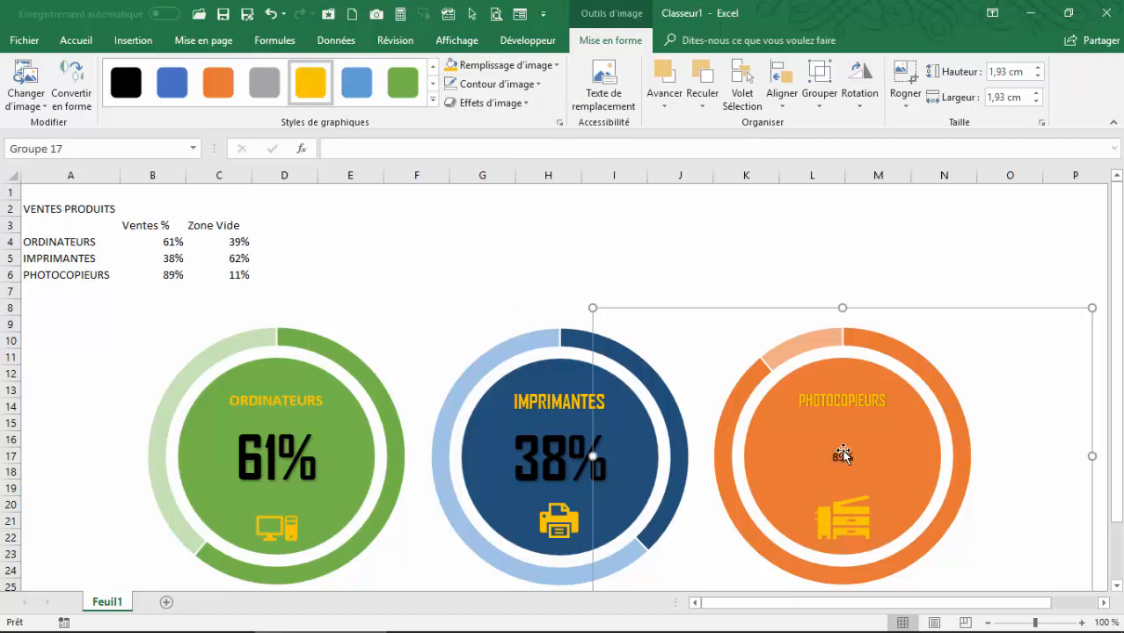
left_click(843, 455)
left_click(815, 355)
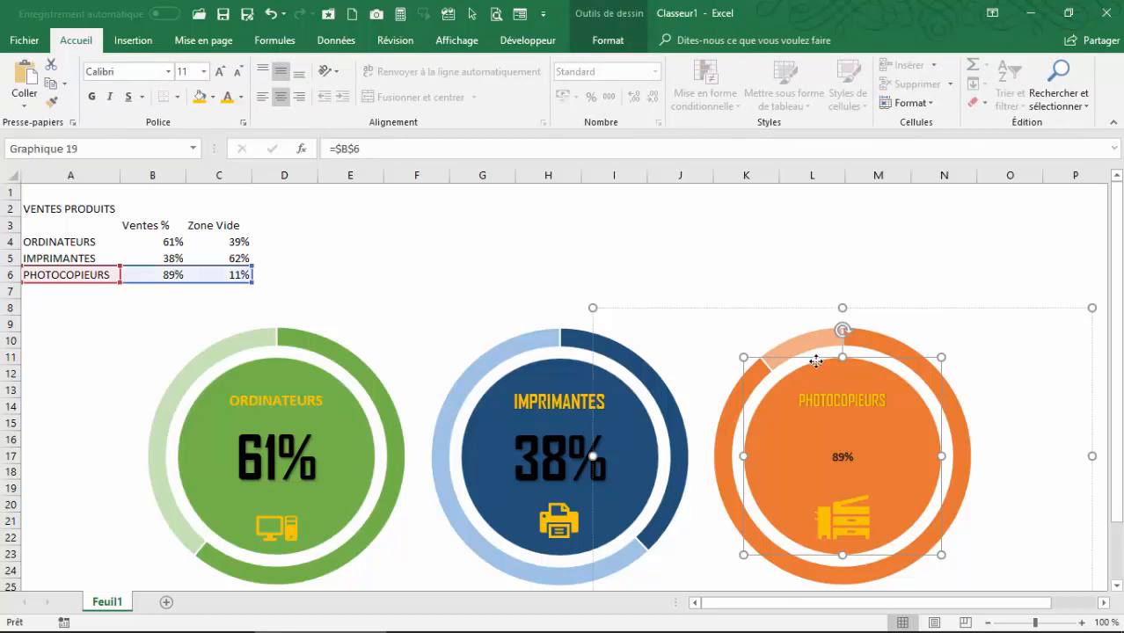
left_click(836, 440)
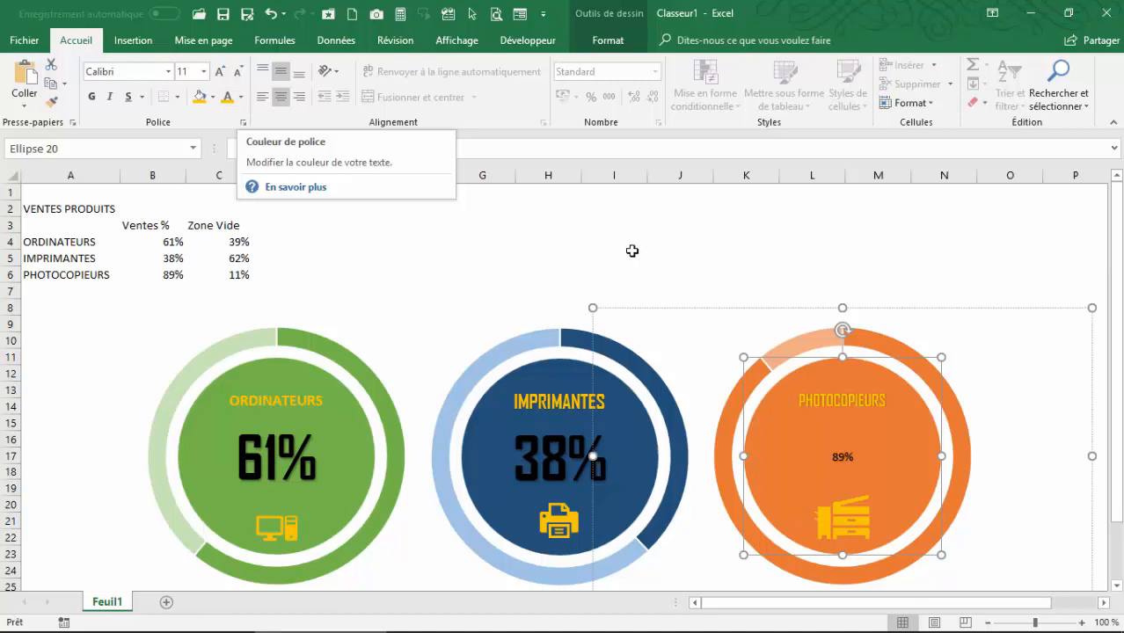
left_click(606, 42)
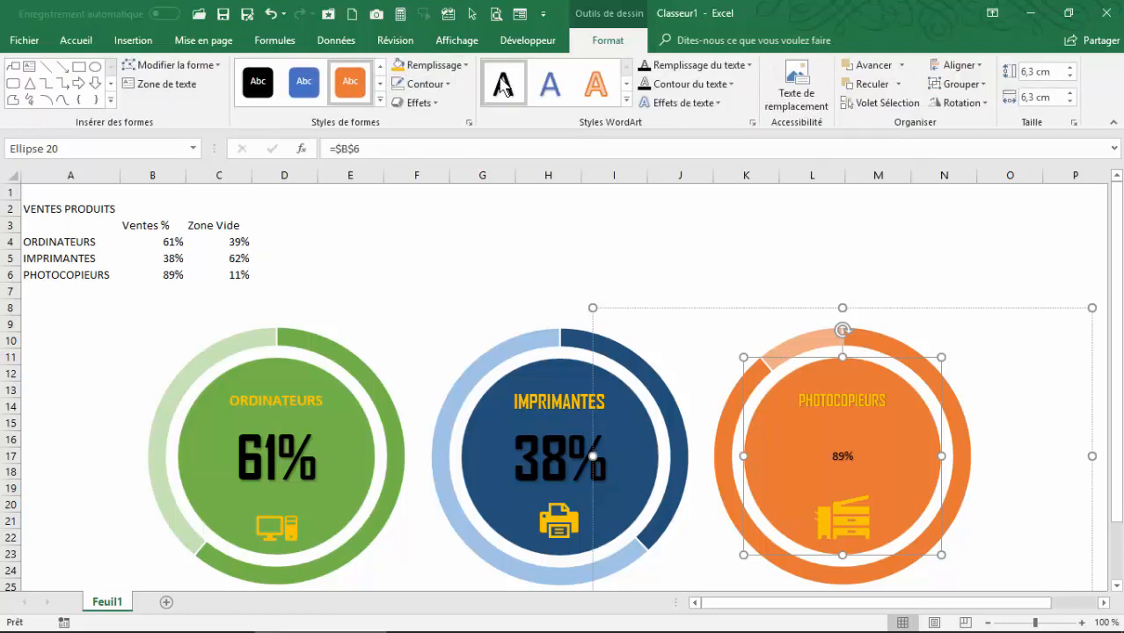
left_click(76, 42)
left_click(91, 97)
- Enlarge the 89% label's text to size 40
left_click(220, 72)
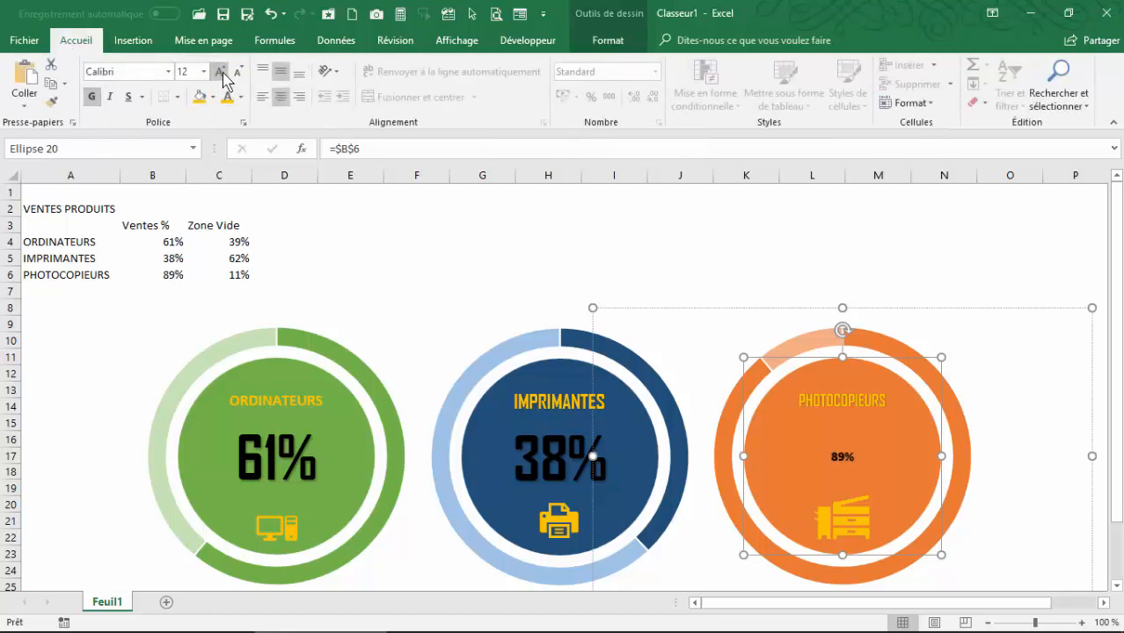
left_click(221, 72)
left_click(221, 71)
left_click(221, 71)
left_click(221, 71)
left_click(221, 72)
left_click(221, 72)
left_click(221, 71)
left_click(220, 72)
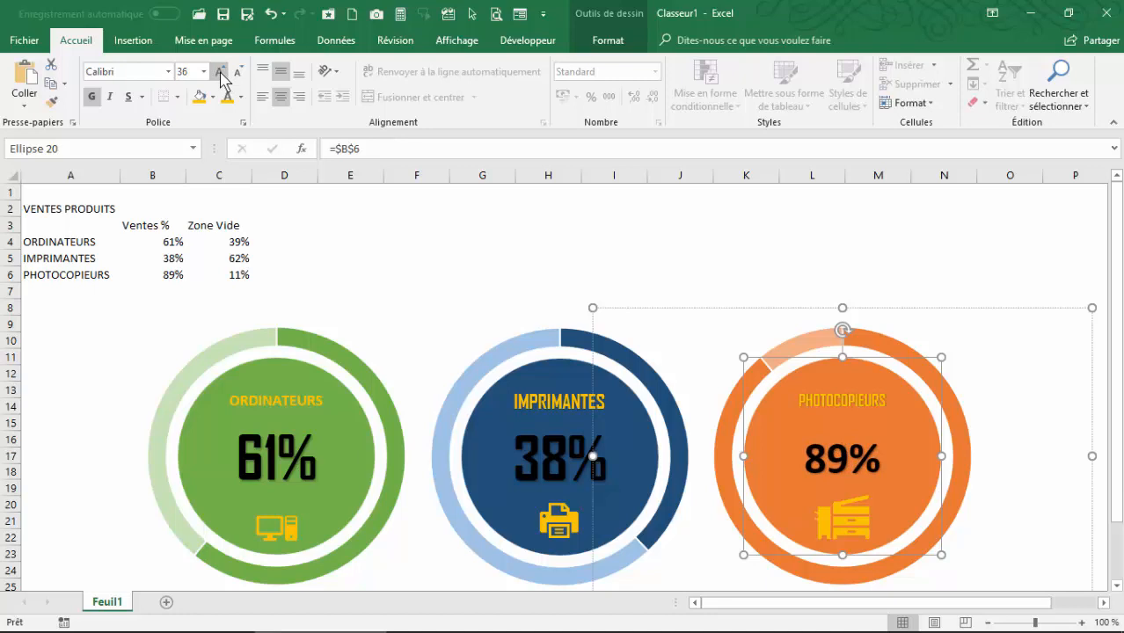
- Change the 89% label's font to Agency FB and enlarge it to size 48
left_click(168, 72)
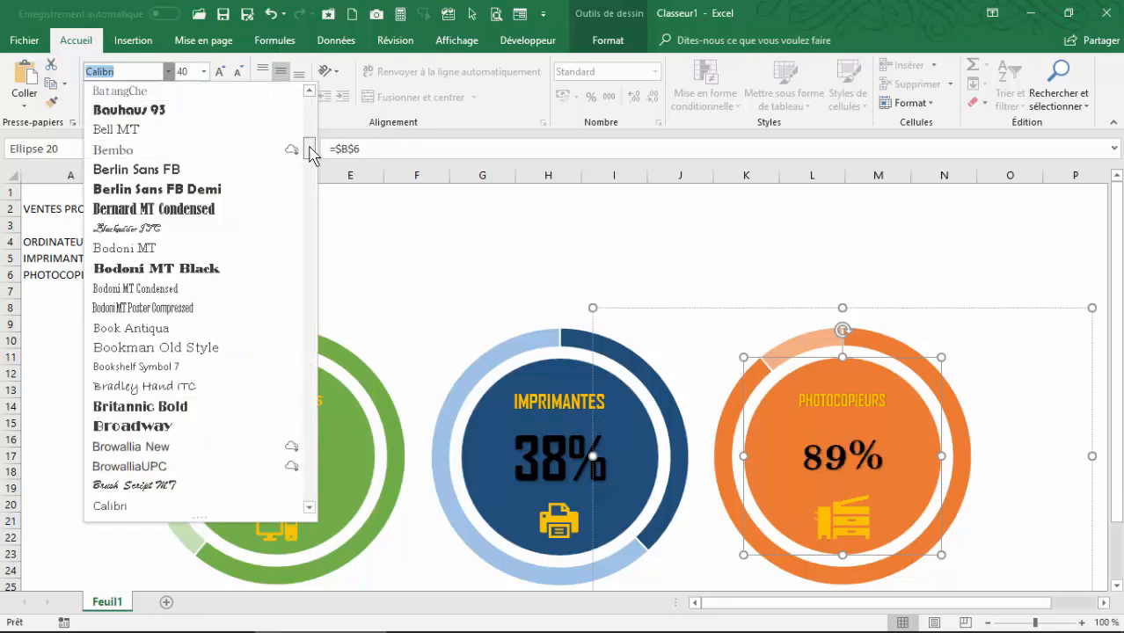
left_click_drag(309, 149, 309, 97)
left_click(150, 169)
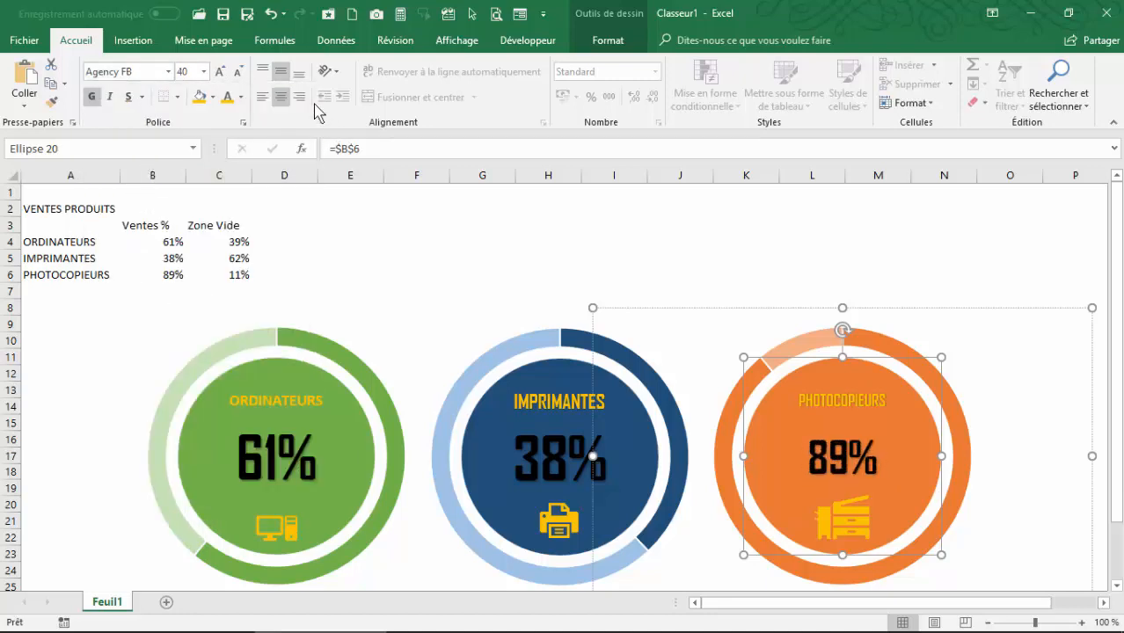
left_click(221, 71)
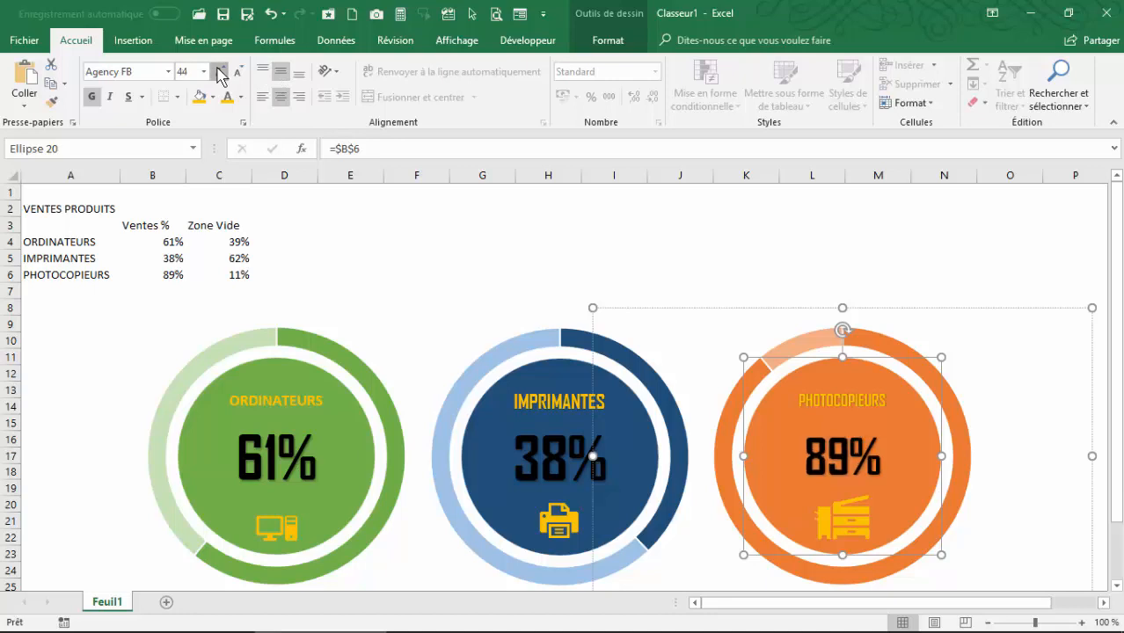
left_click(221, 71)
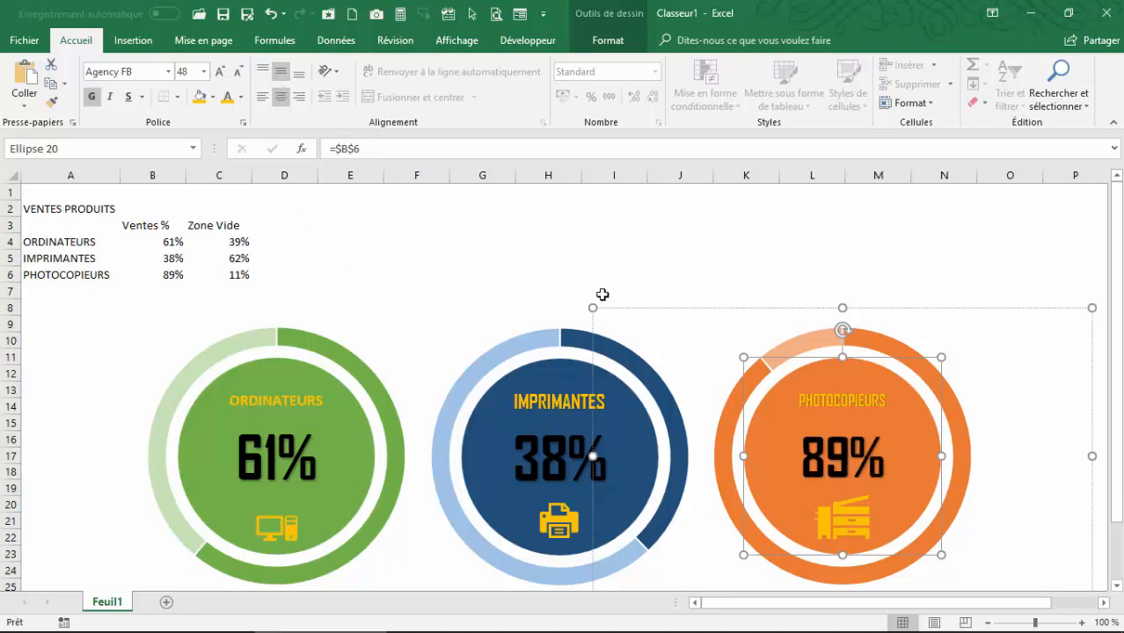
- Compare with the 38% label in the IMPRIMANTES chart, set the 89% label to size 54, and deselect the chart
left_click(541, 457)
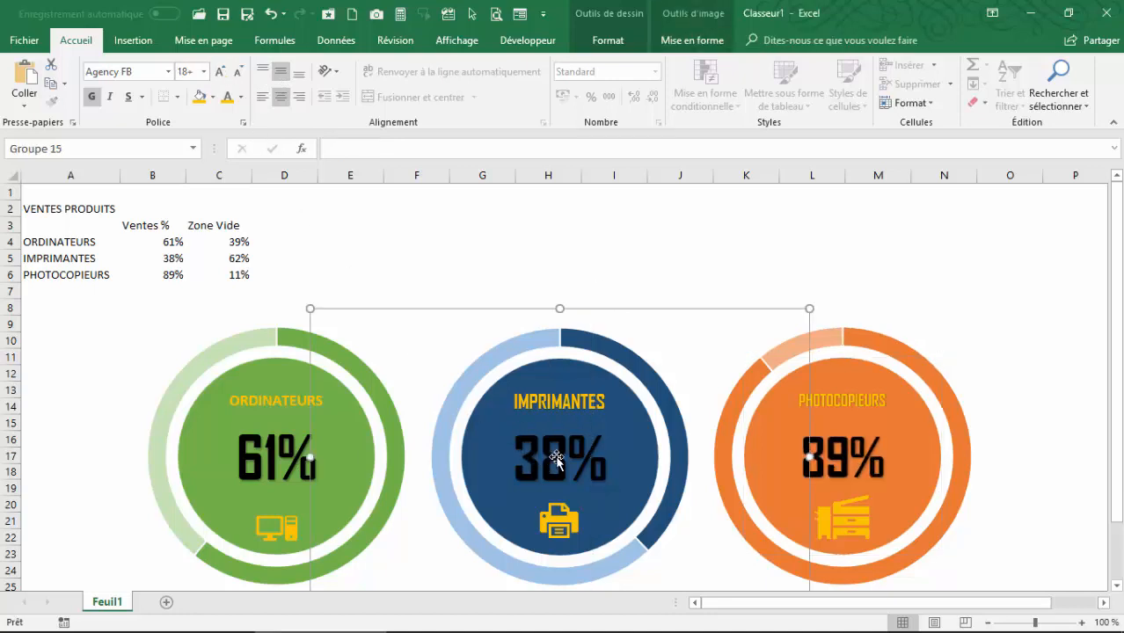
left_click(547, 455)
left_click(833, 459)
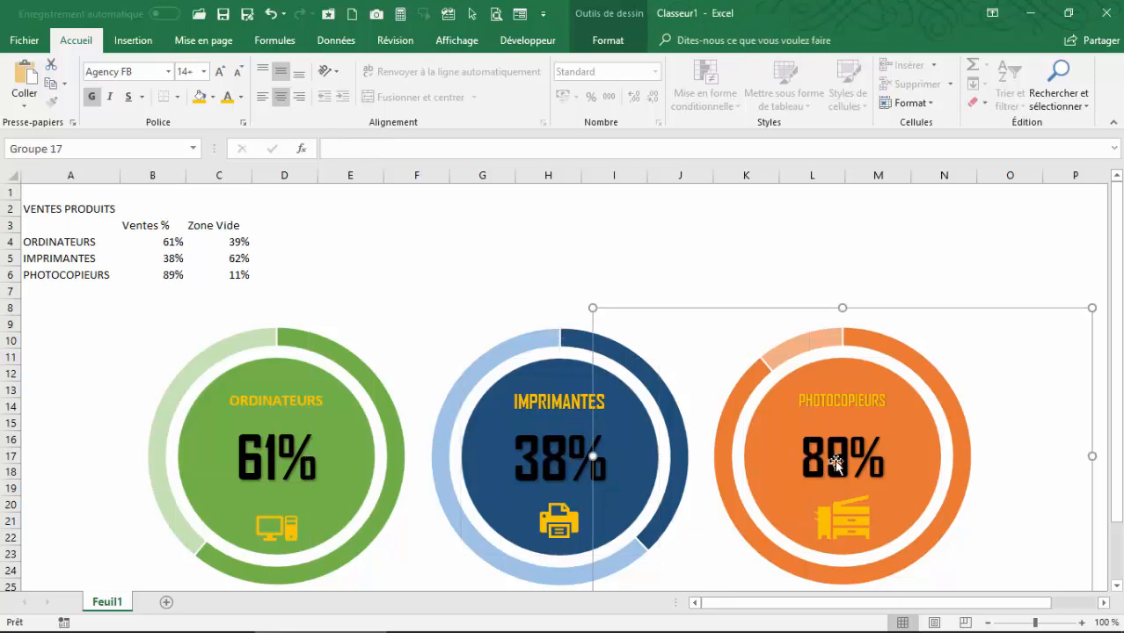
left_click(835, 461)
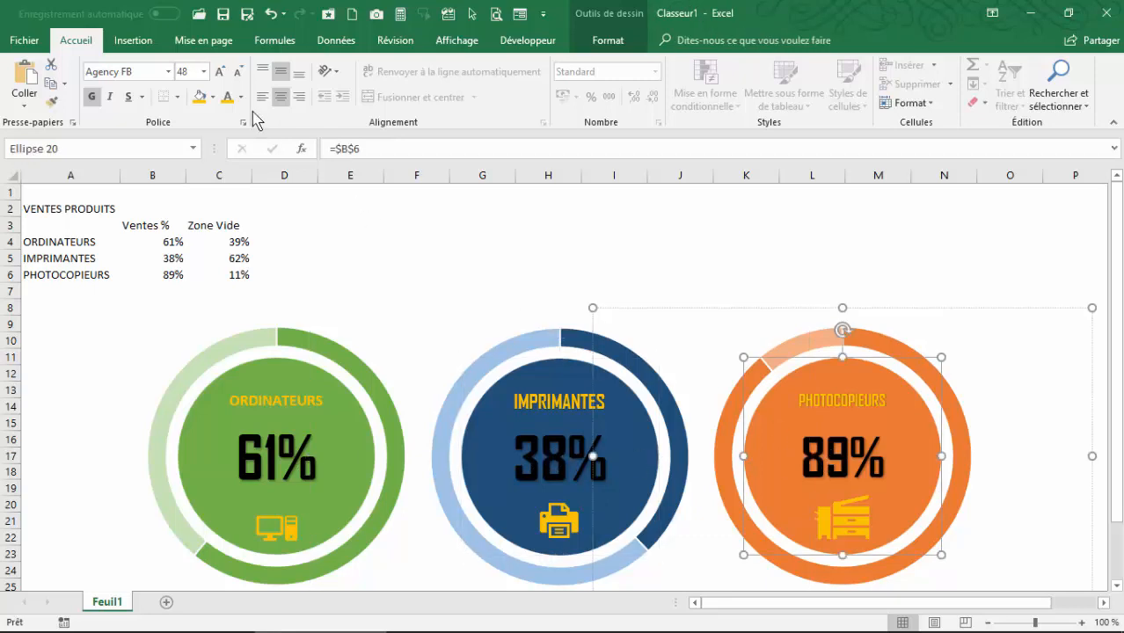
left_click(220, 72)
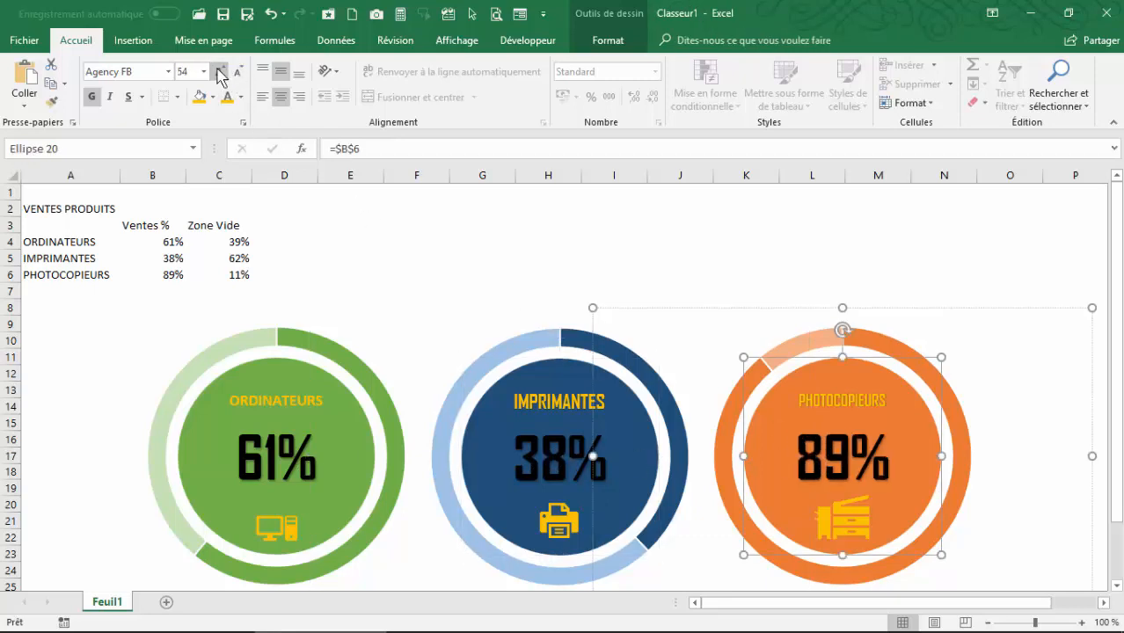
left_click(747, 268)
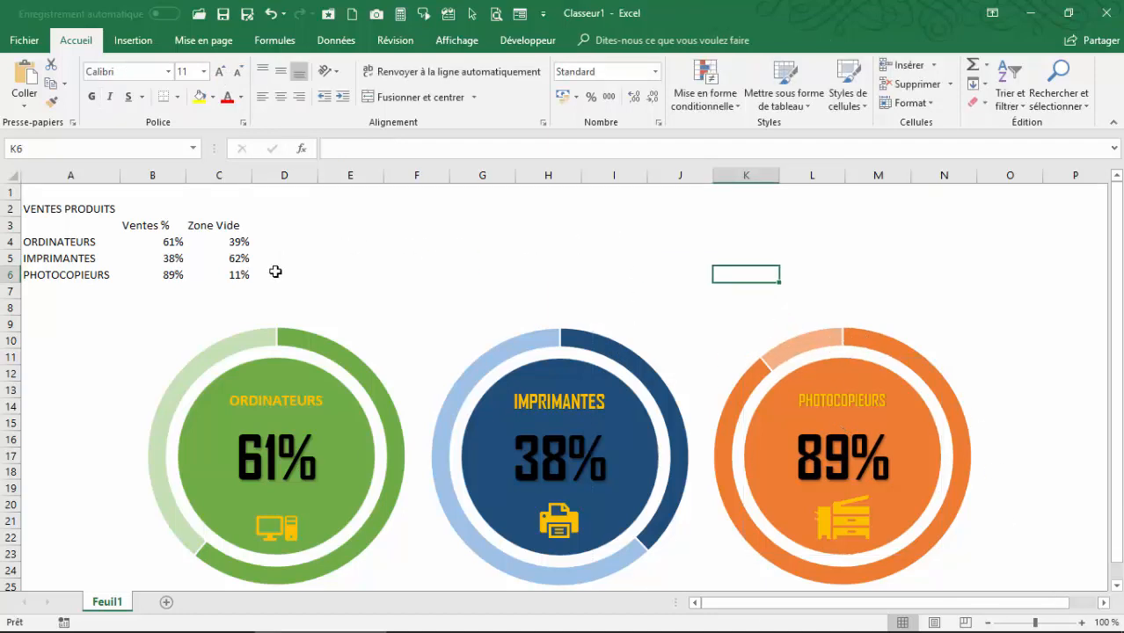
- Set the sales percentage for PHOTOCOPIEURS in B6 to 78%
left_click(159, 267)
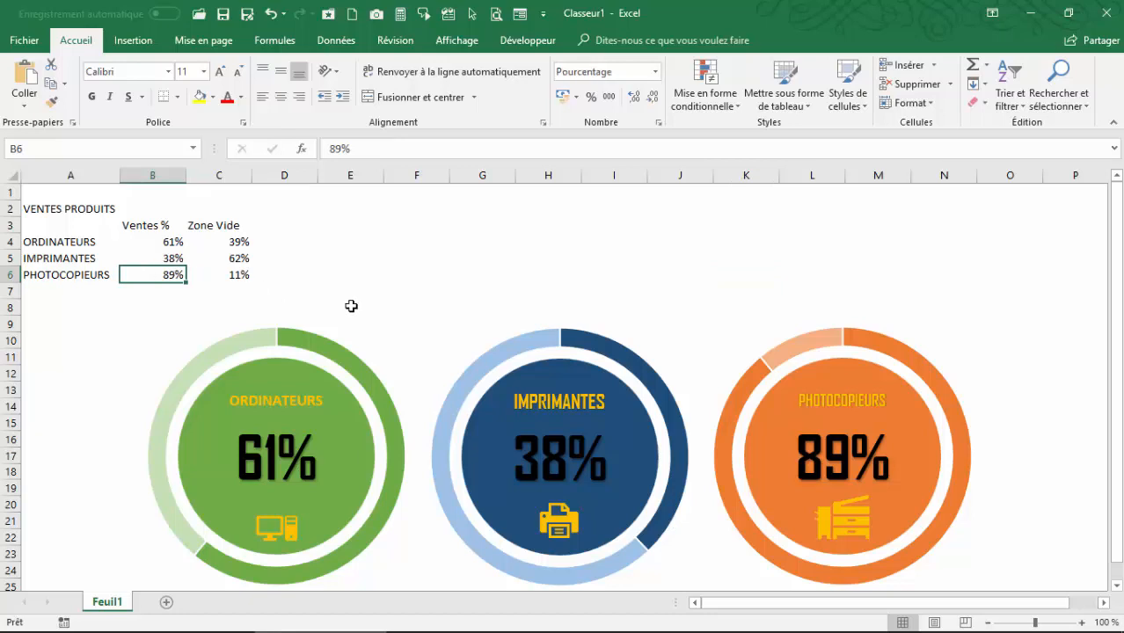
type("78")
key("Return")
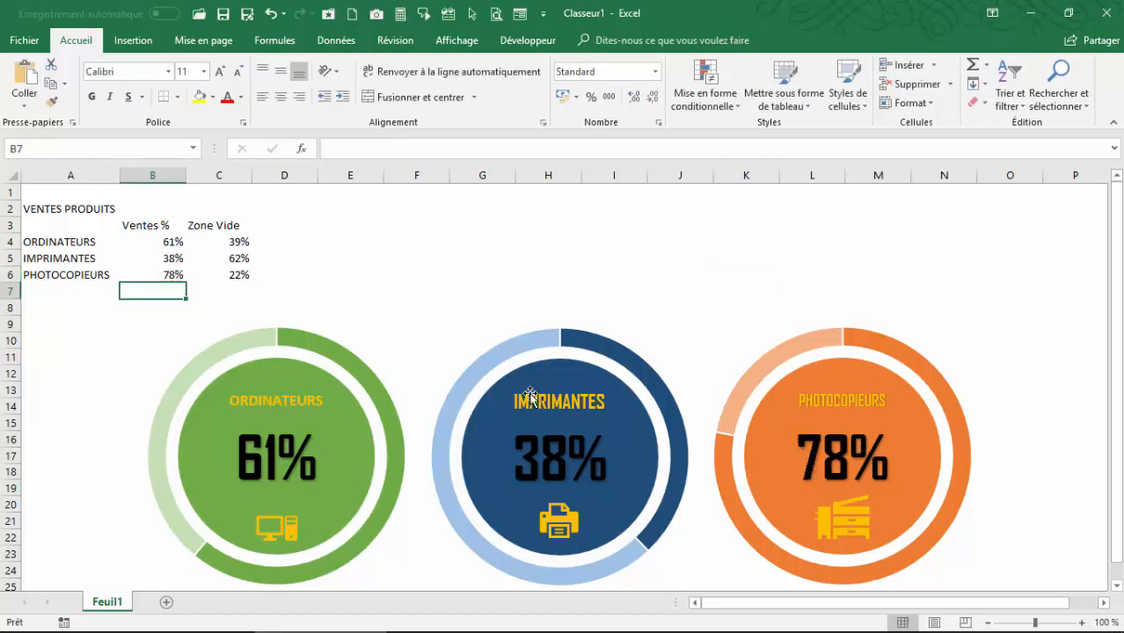
- Set the sales percentage for IMPRIMANTES in B5 to 15%
left_click(165, 259)
double_click(164, 261)
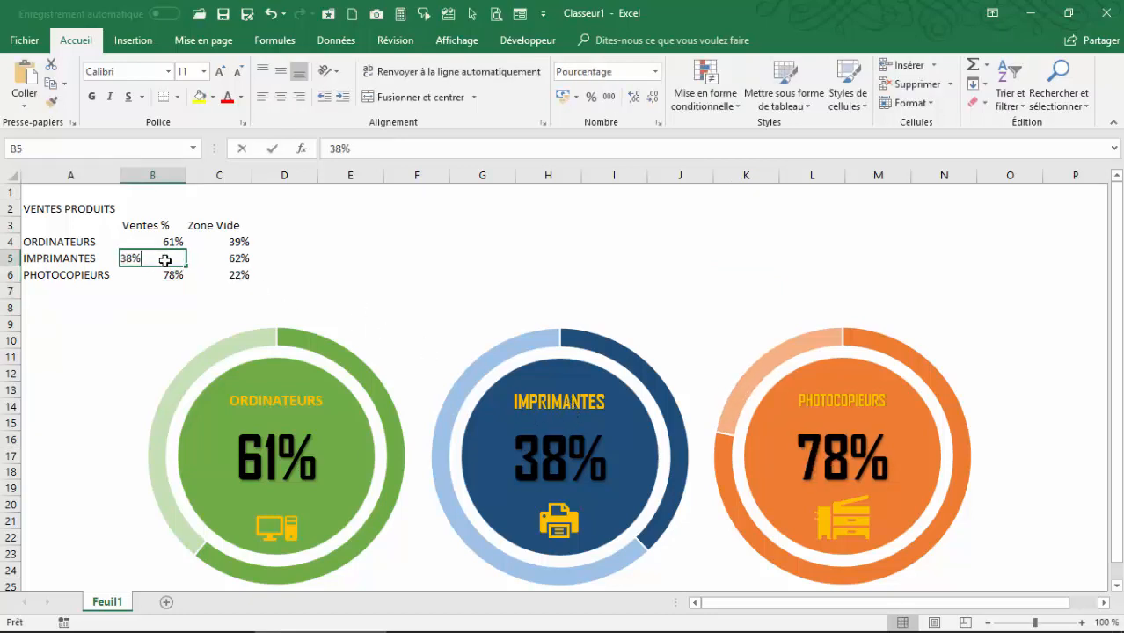
key("BackSpace")
key("BackSpace")
key("BackSpace")
type("15%")
key("Return")
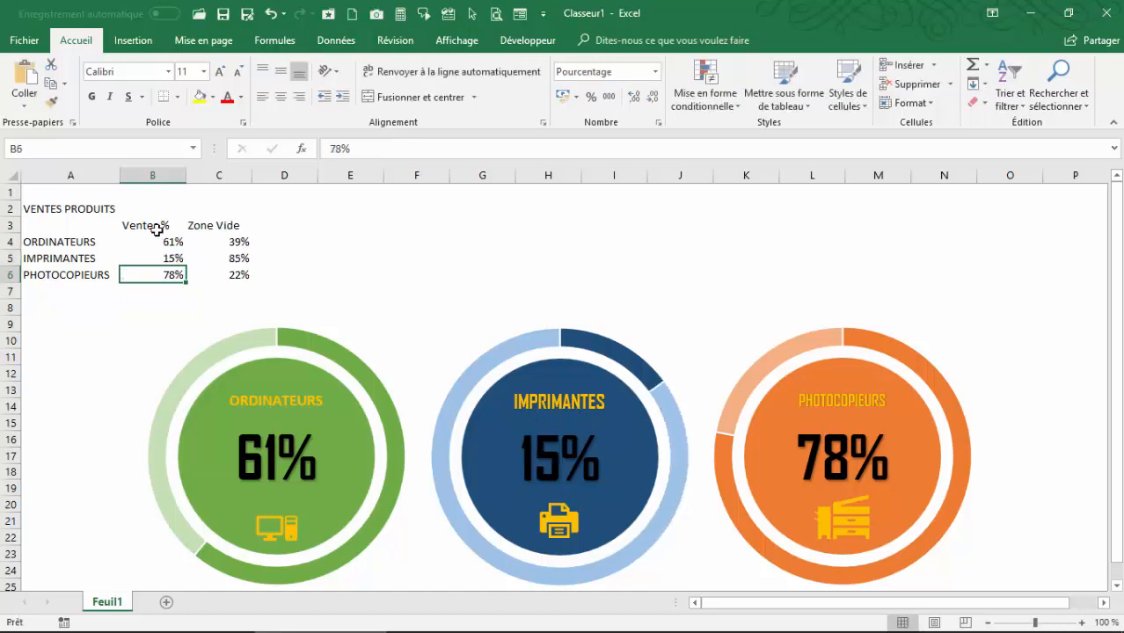
- Set the sales percentage for ORDINATEURS in B4 to 72%
left_click(168, 242)
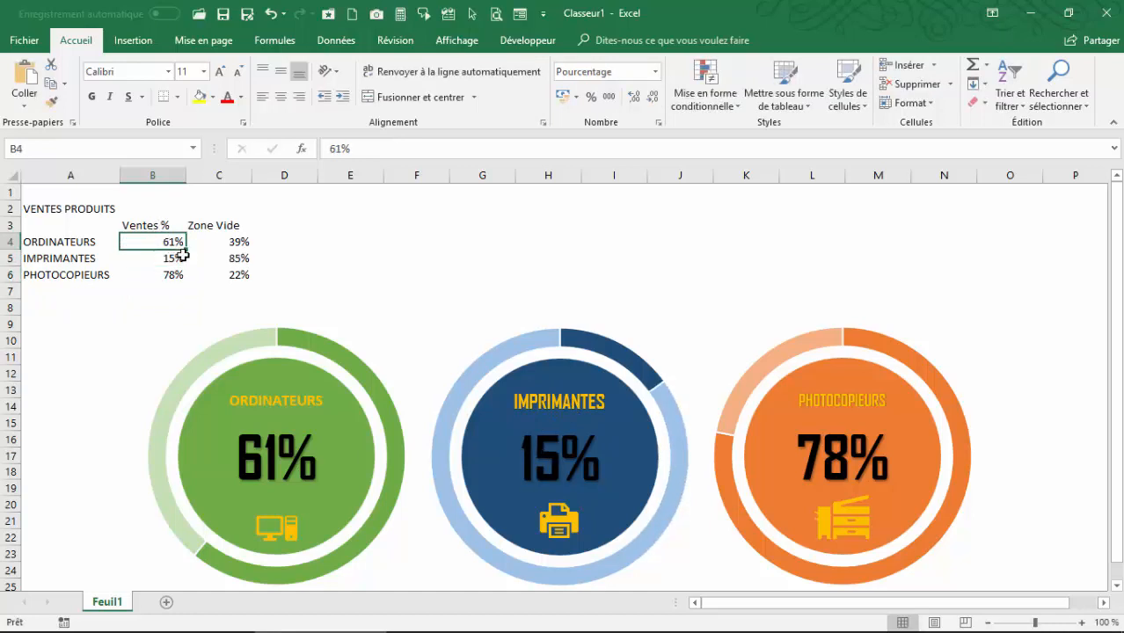
type("72")
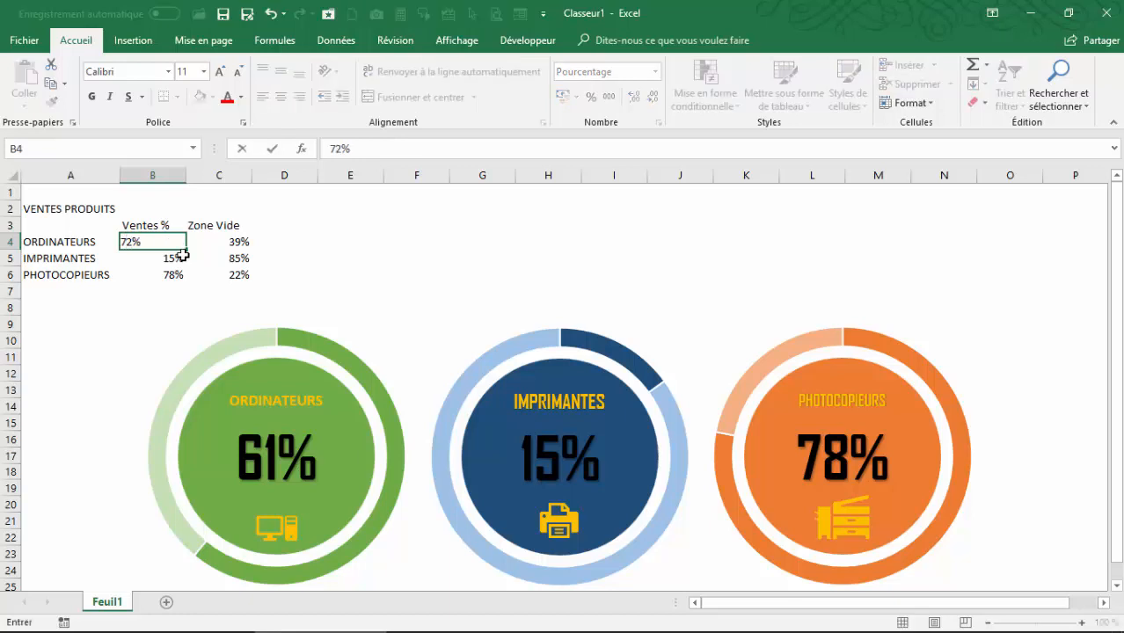
key("Return")
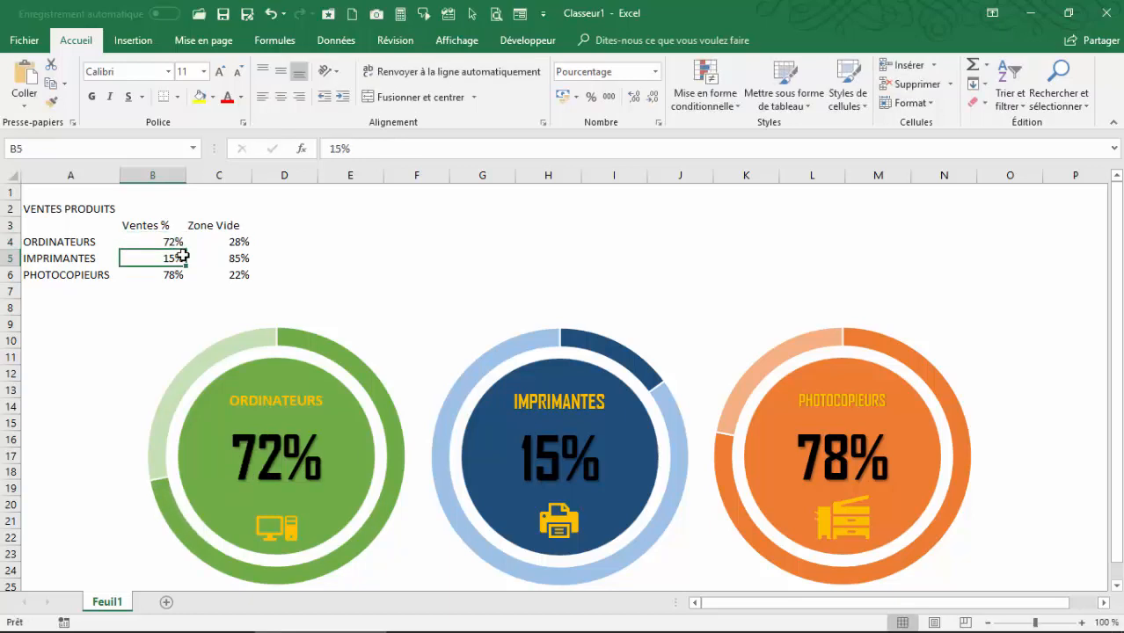
- Group the photocopier icon with the orange PHOTOCOPIEURS chart
left_click(849, 514)
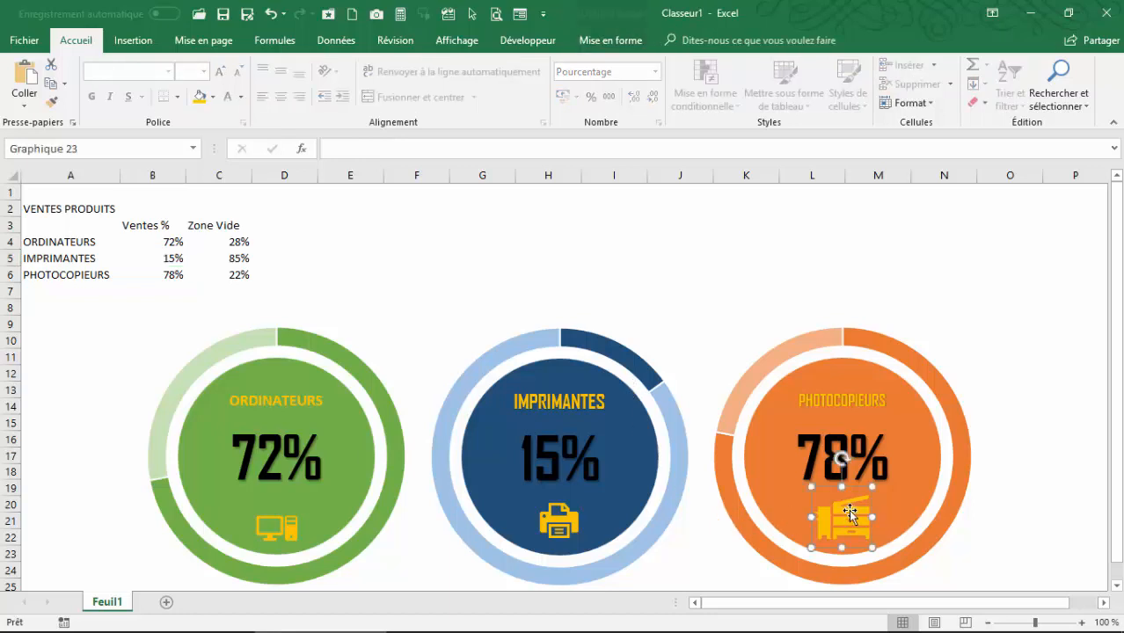
left_click(834, 368, "ctrl")
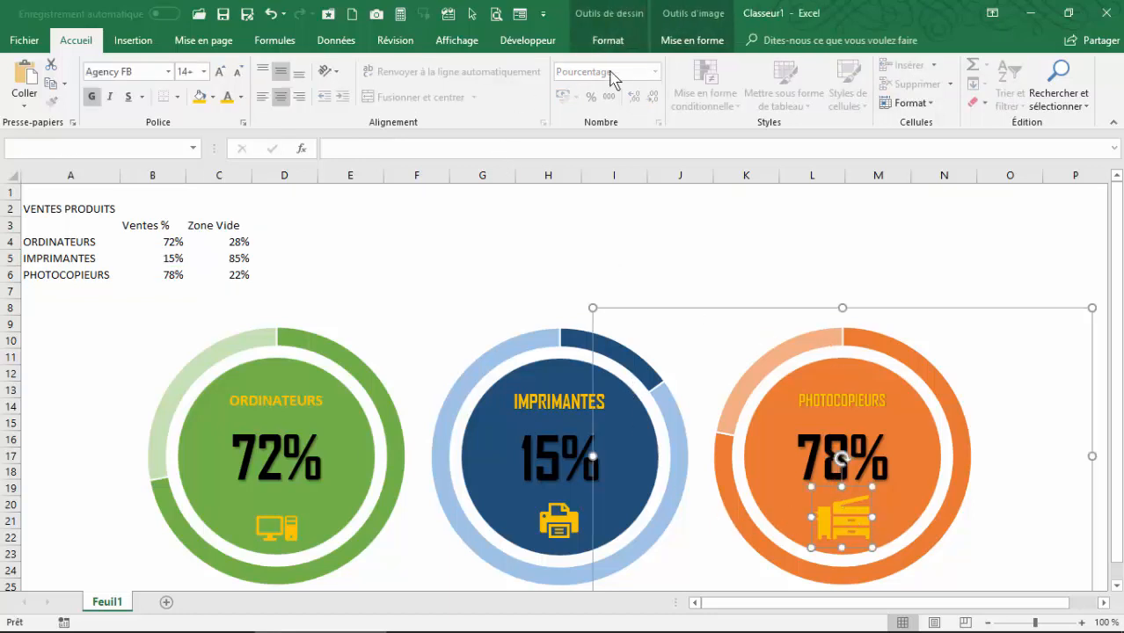
left_click(607, 41)
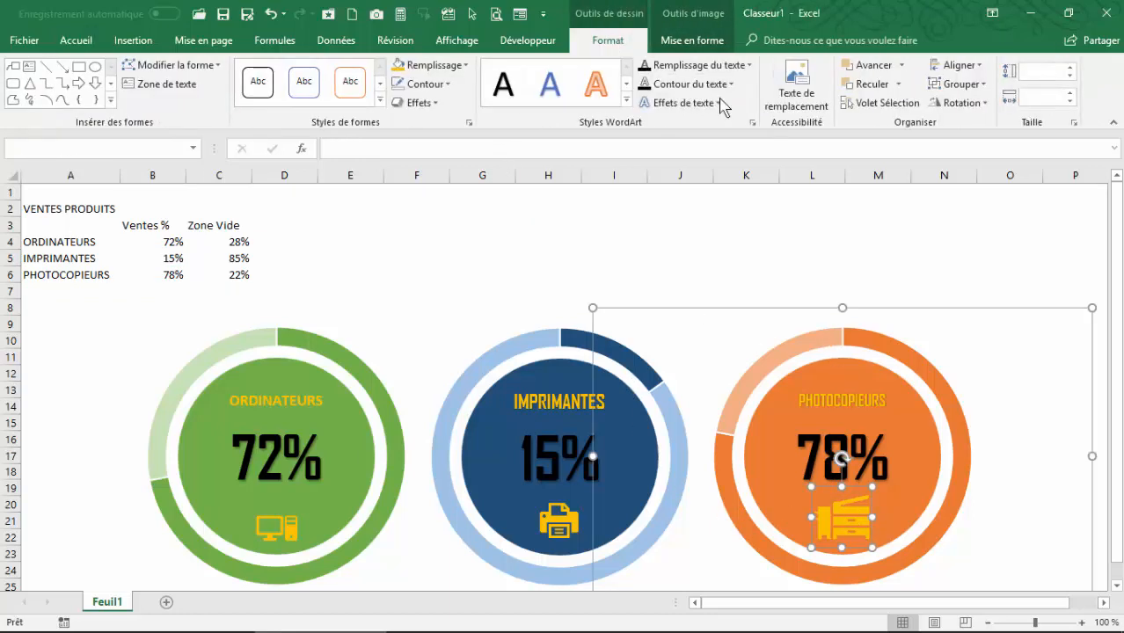
left_click(953, 87)
left_click(962, 106)
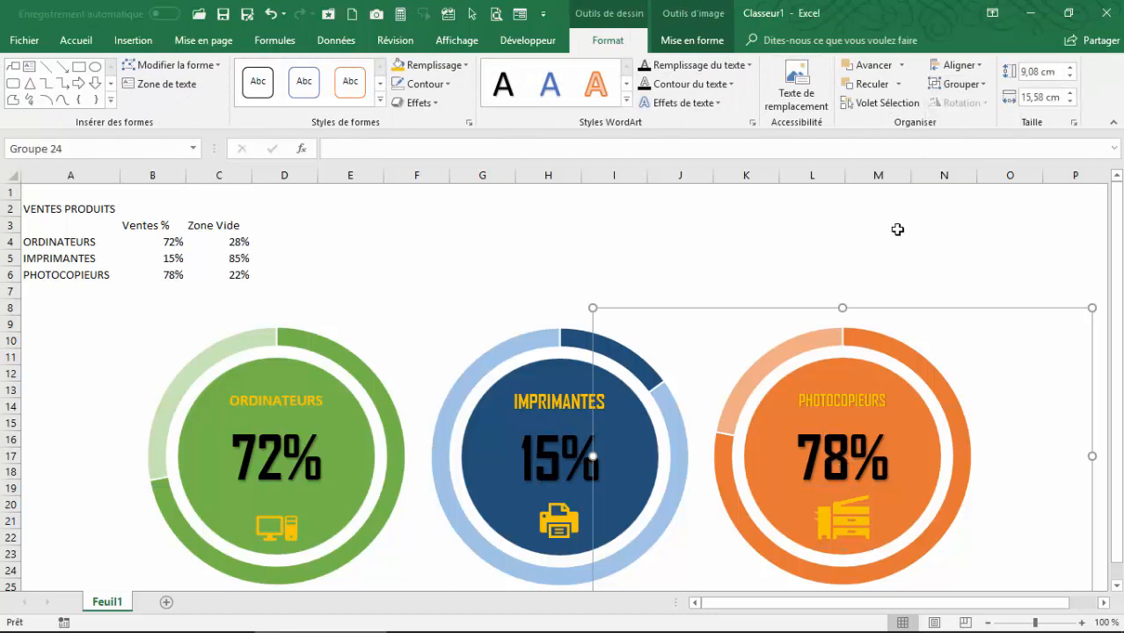
- Select all three grouped charts and align them to each other's middle
left_click(524, 327, "ctrl")
left_click(227, 334, "ctrl")
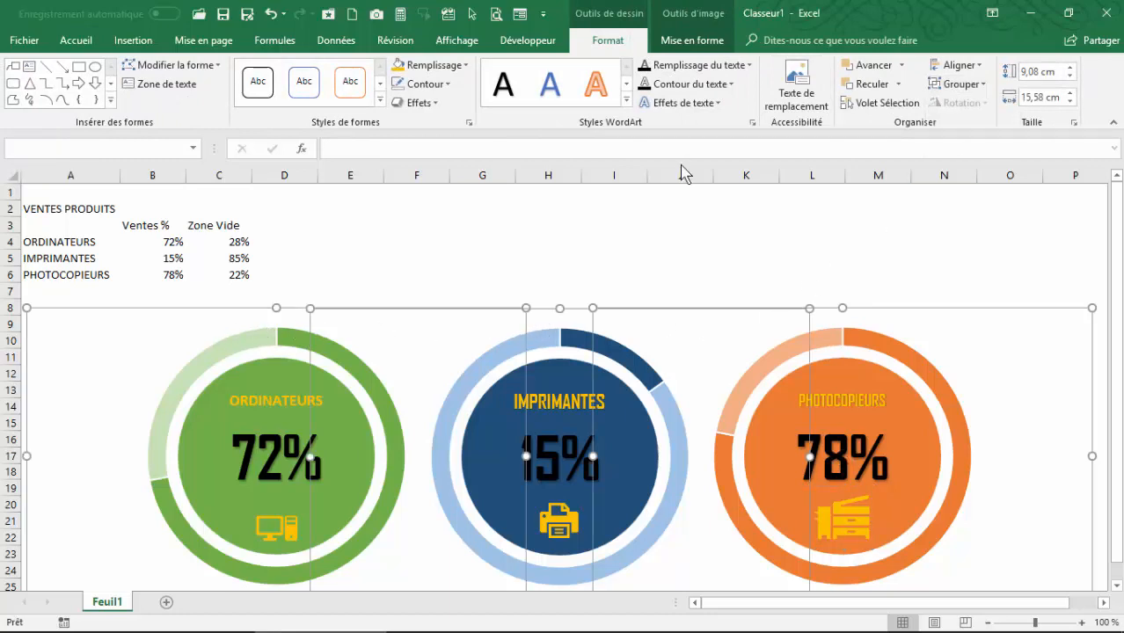
left_click(976, 85)
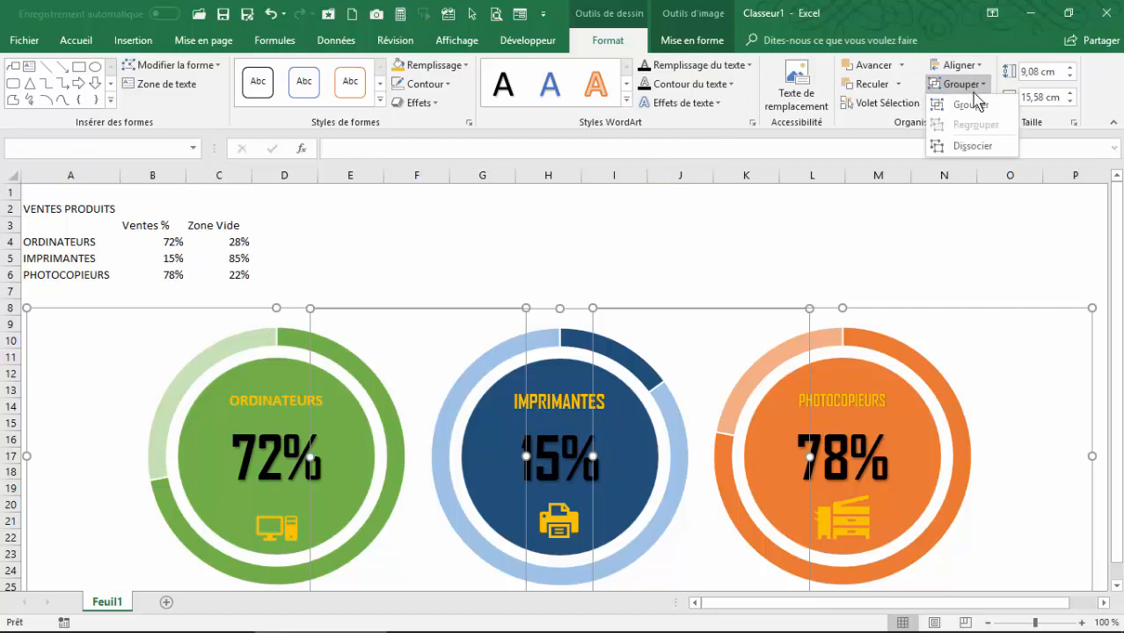
left_click(959, 65)
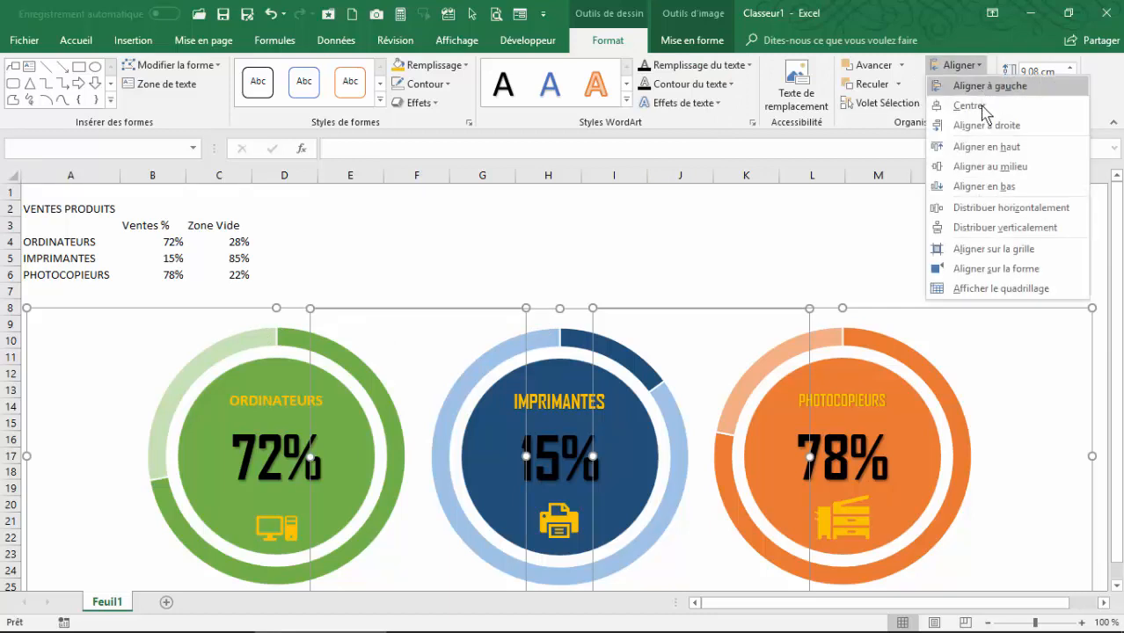
left_click(1001, 165)
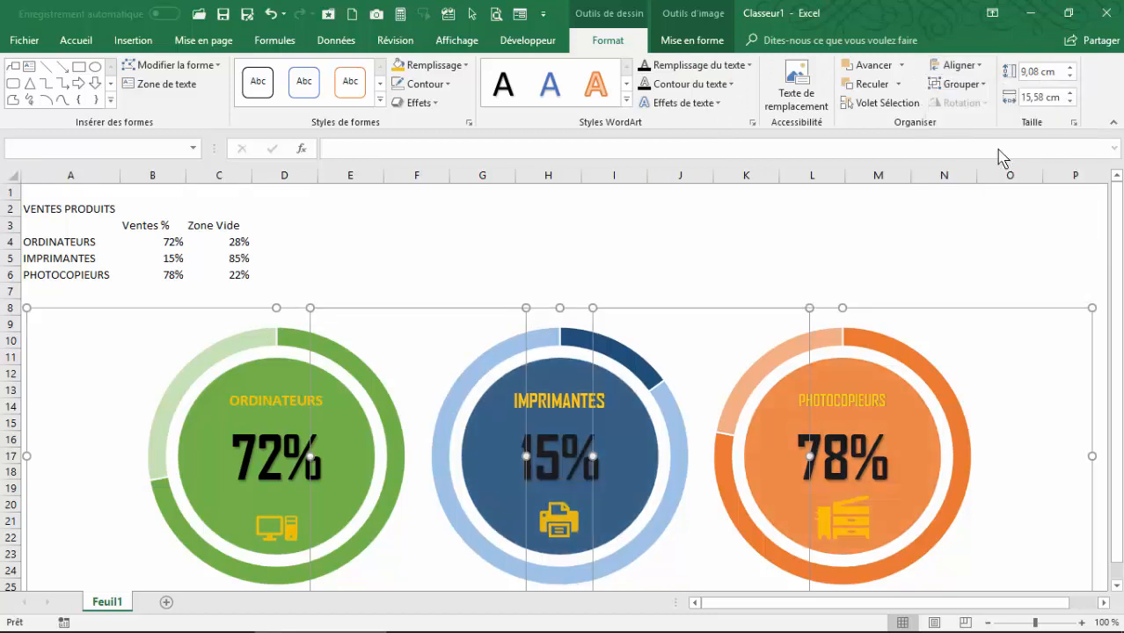
- Distribute the three selected charts vertically and horizontally
left_click(979, 65)
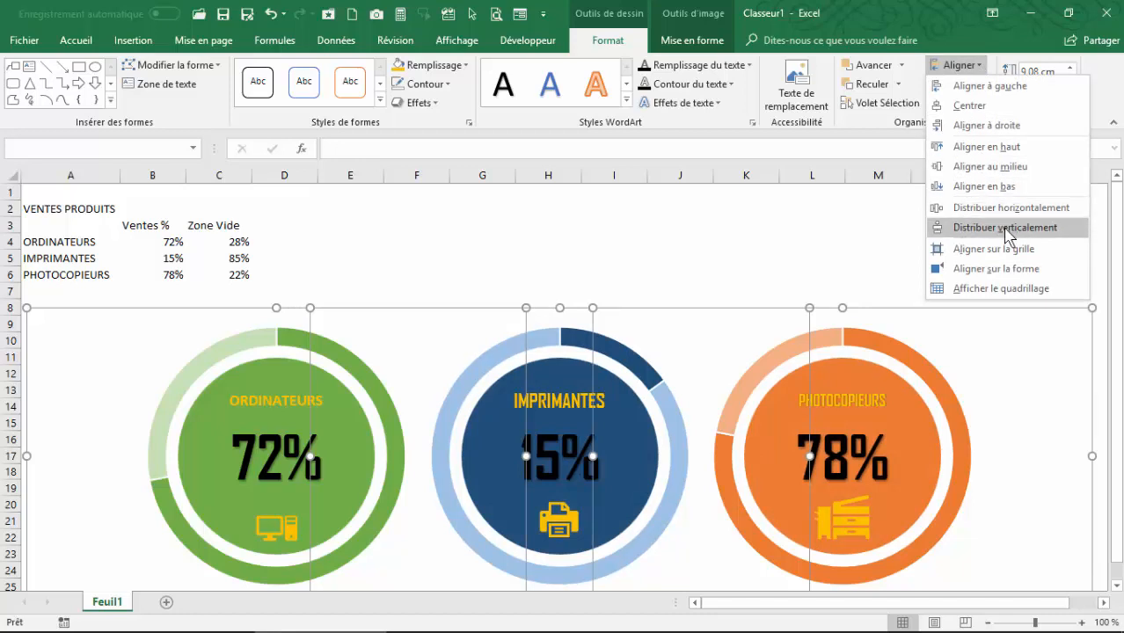
left_click(1008, 232)
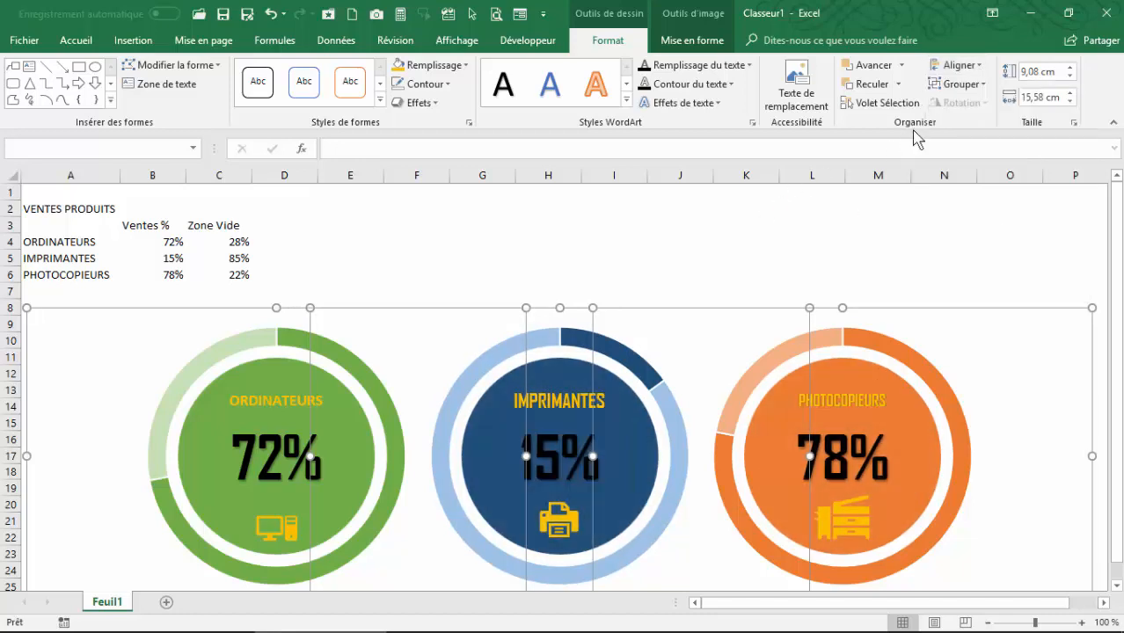
left_click(968, 67)
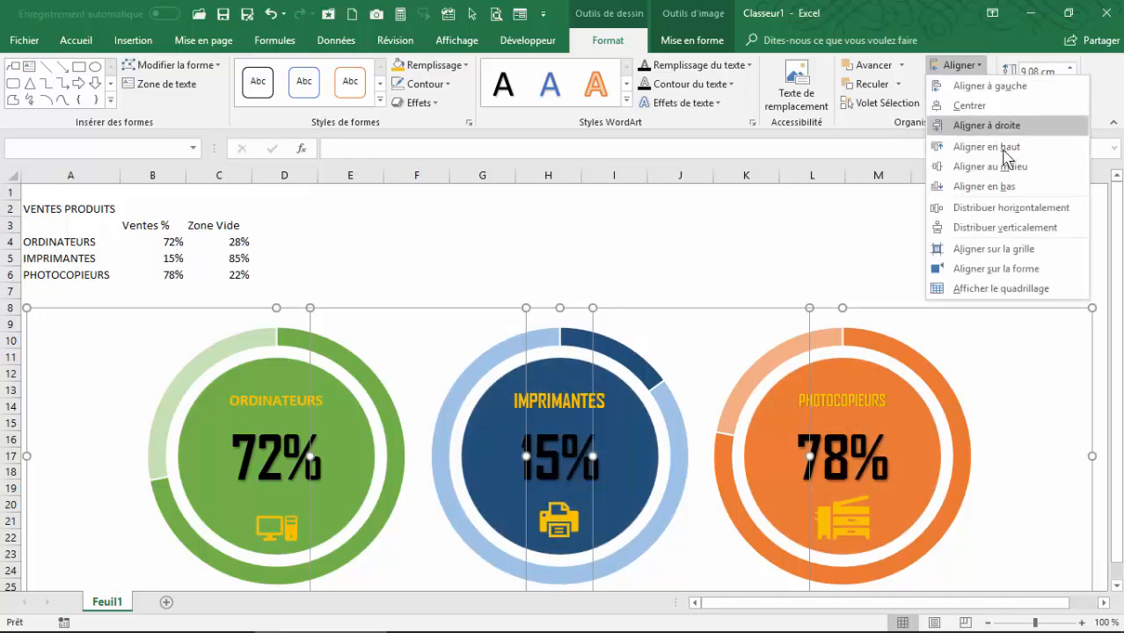
left_click(1003, 210)
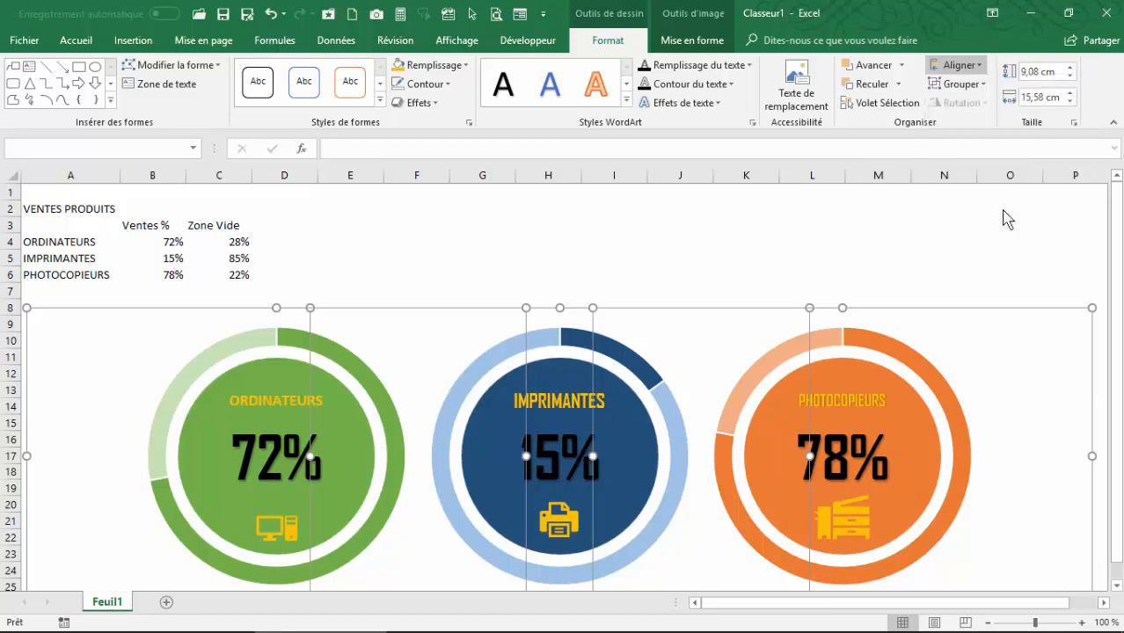
- Group the three charts into one object, move it slightly up and to the right, and deselect it
left_click(952, 85)
left_click(970, 105)
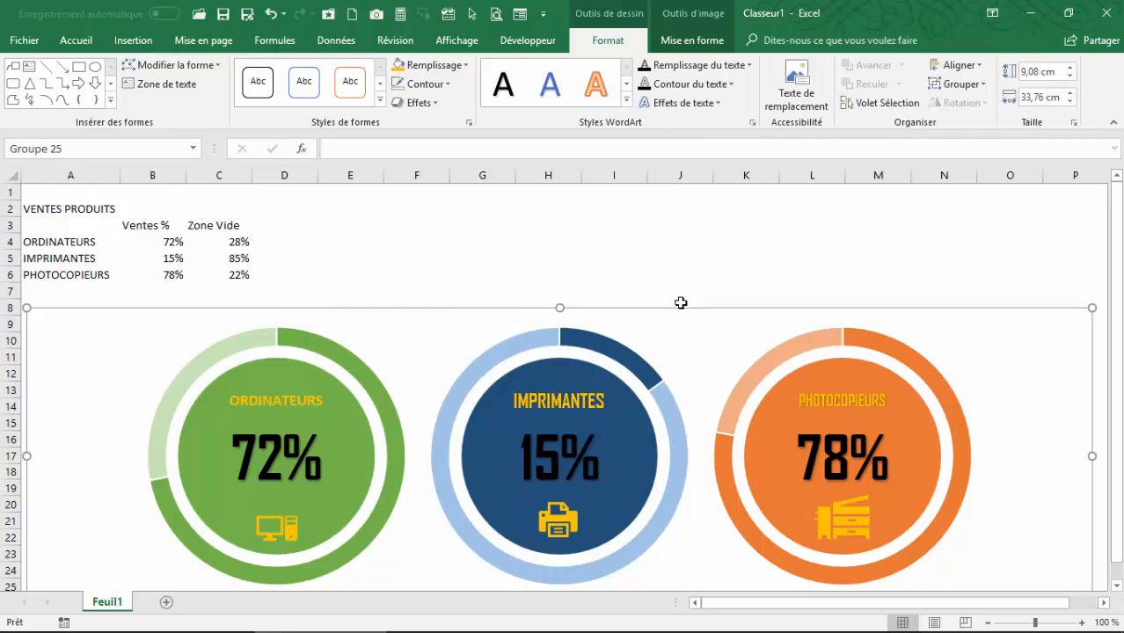
left_click_drag(681, 312, 698, 291)
left_click(602, 242)
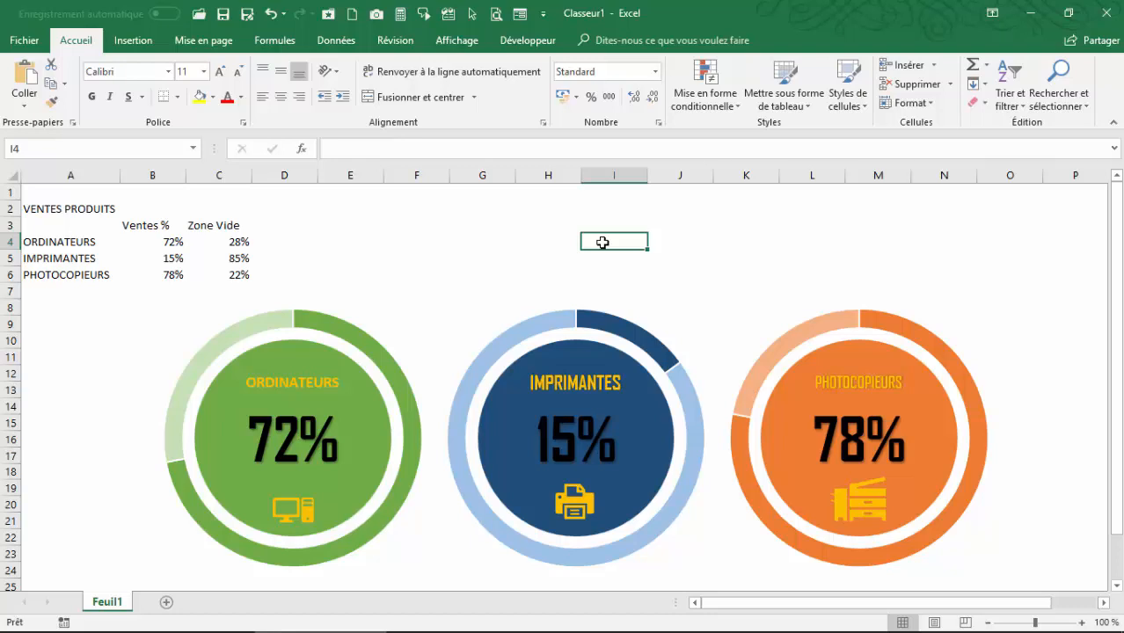
- Hide the Zone Vide column's contents in C3:C6 by making their font white
left_click(173, 241)
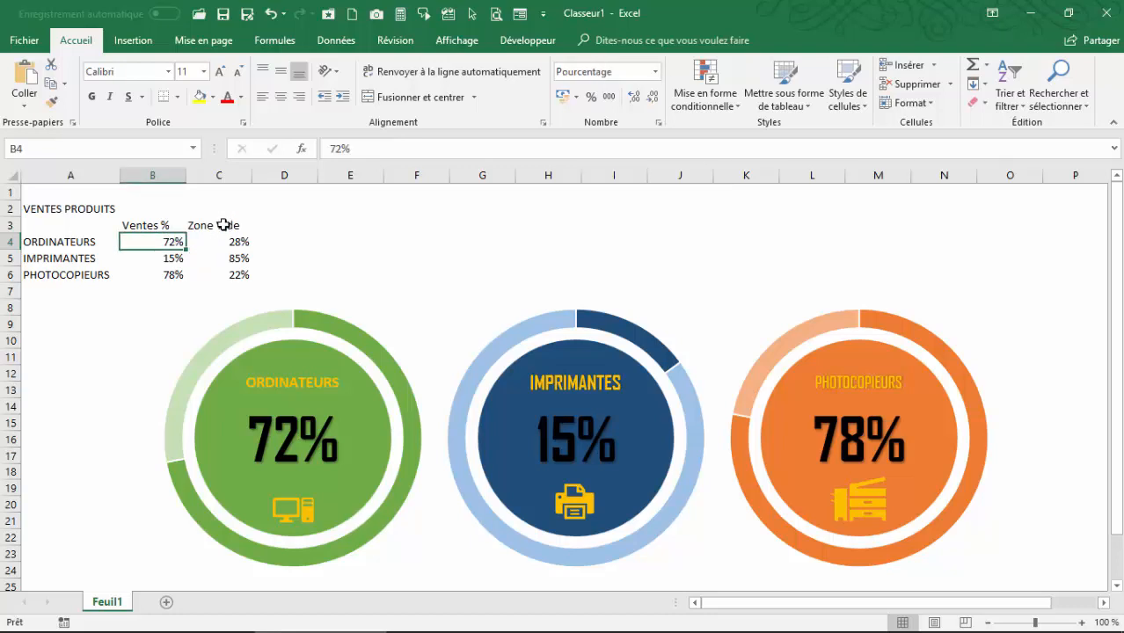
left_click_drag(224, 225, 231, 276)
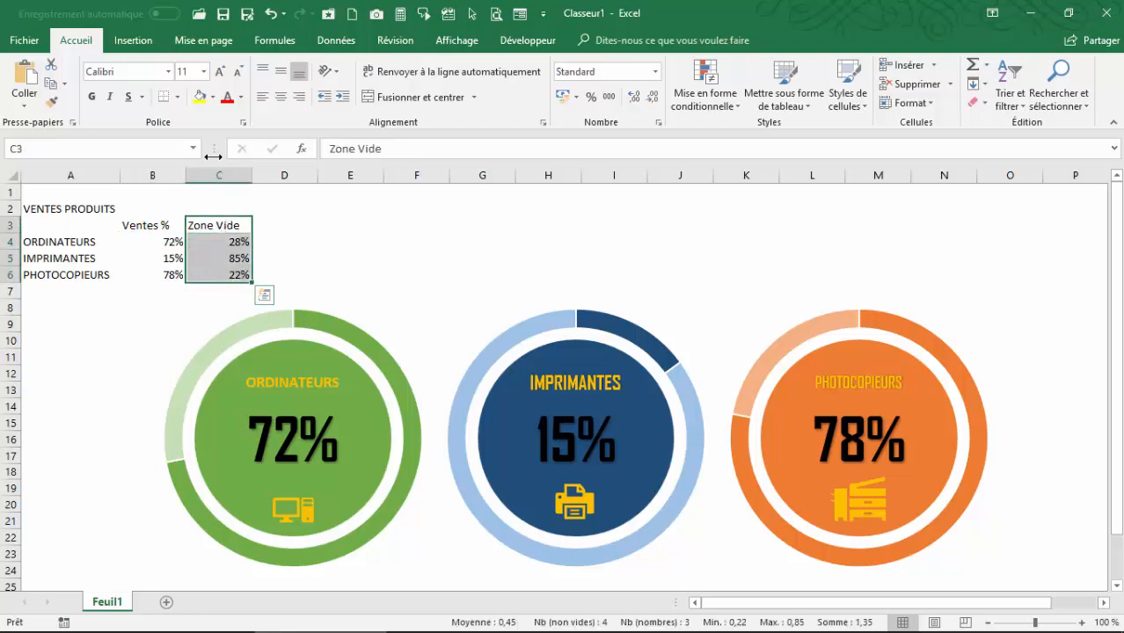
left_click(240, 97)
left_click(231, 159)
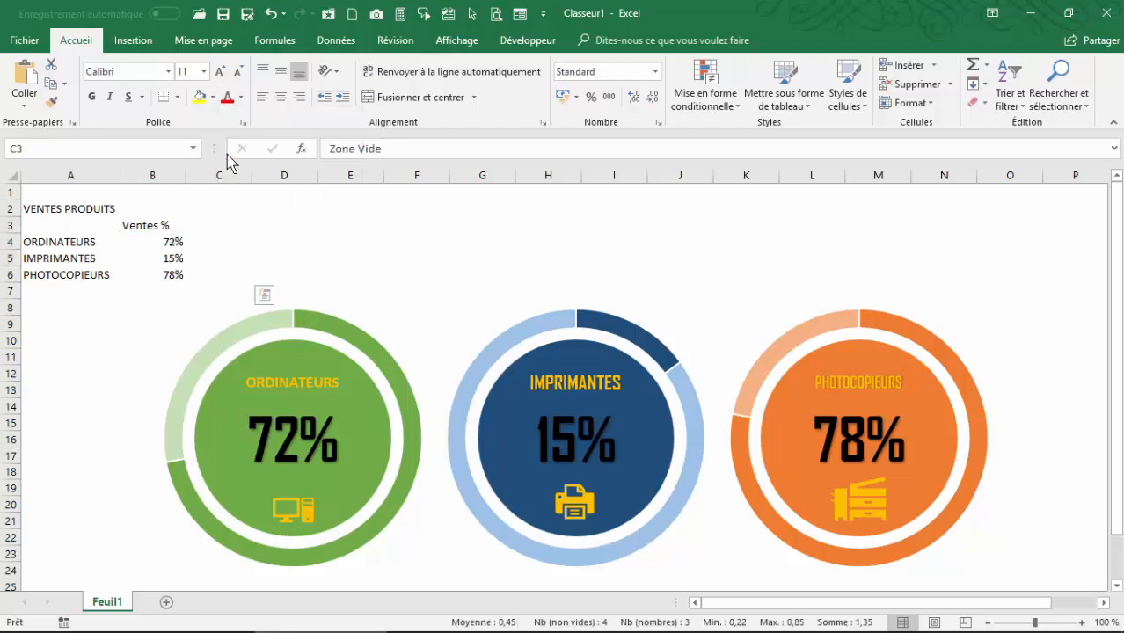
- Bold and centre the percentages in B4:B6, and bold the Ventes % header
left_click_drag(155, 241, 154, 274)
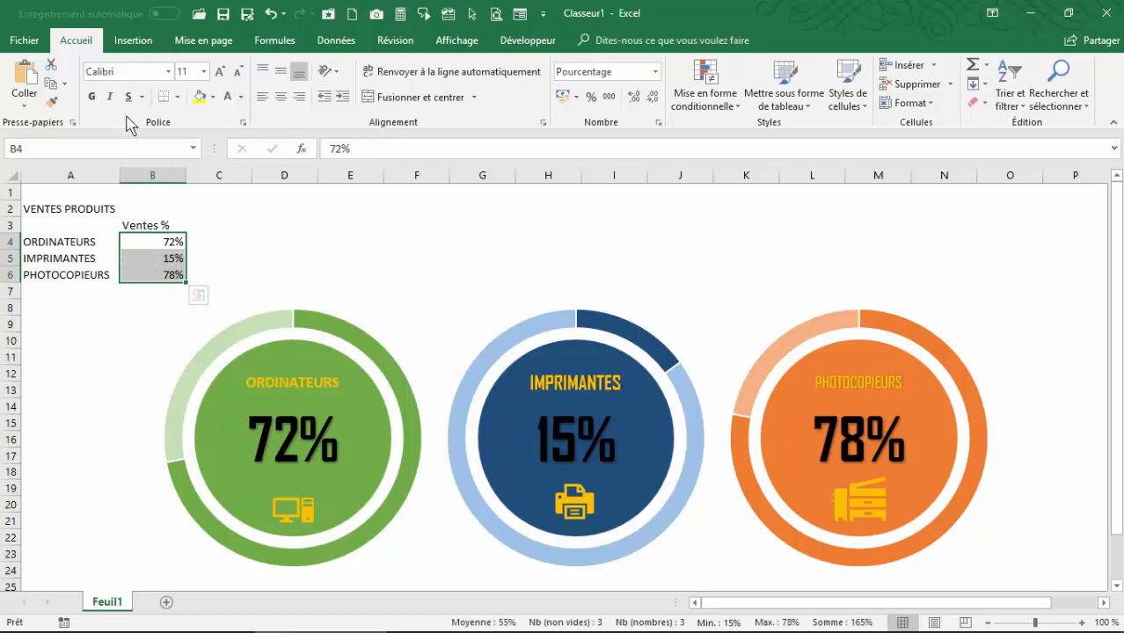
left_click(92, 97)
left_click(281, 97)
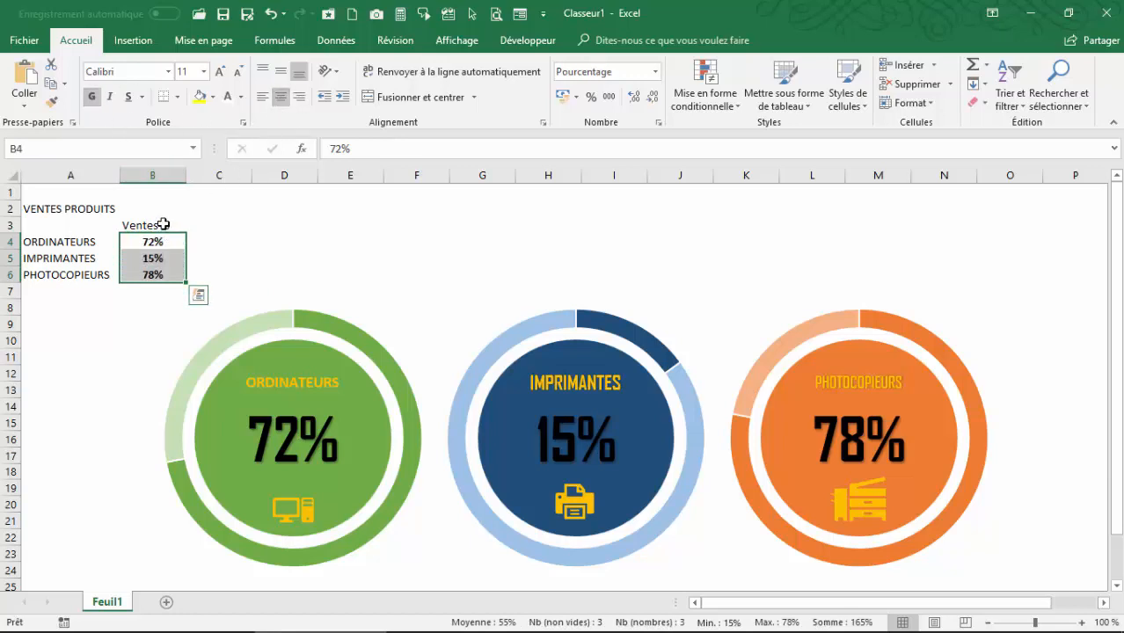
left_click(164, 225)
left_click(92, 97)
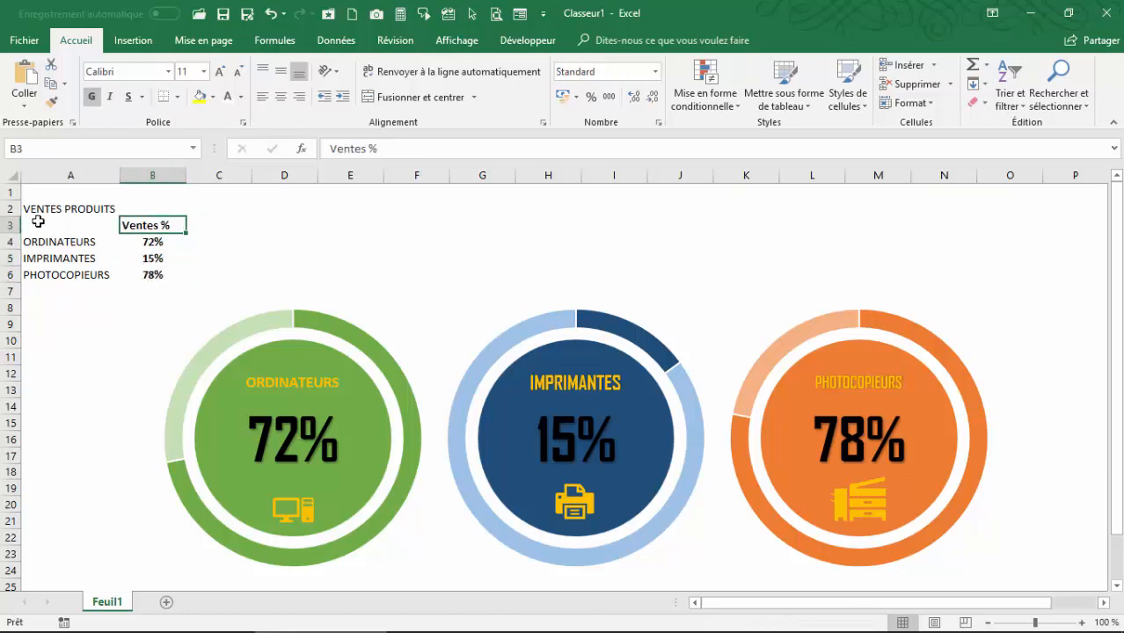
- Apply all borders to the sales table in A3:B6
left_click_drag(38, 222, 130, 277)
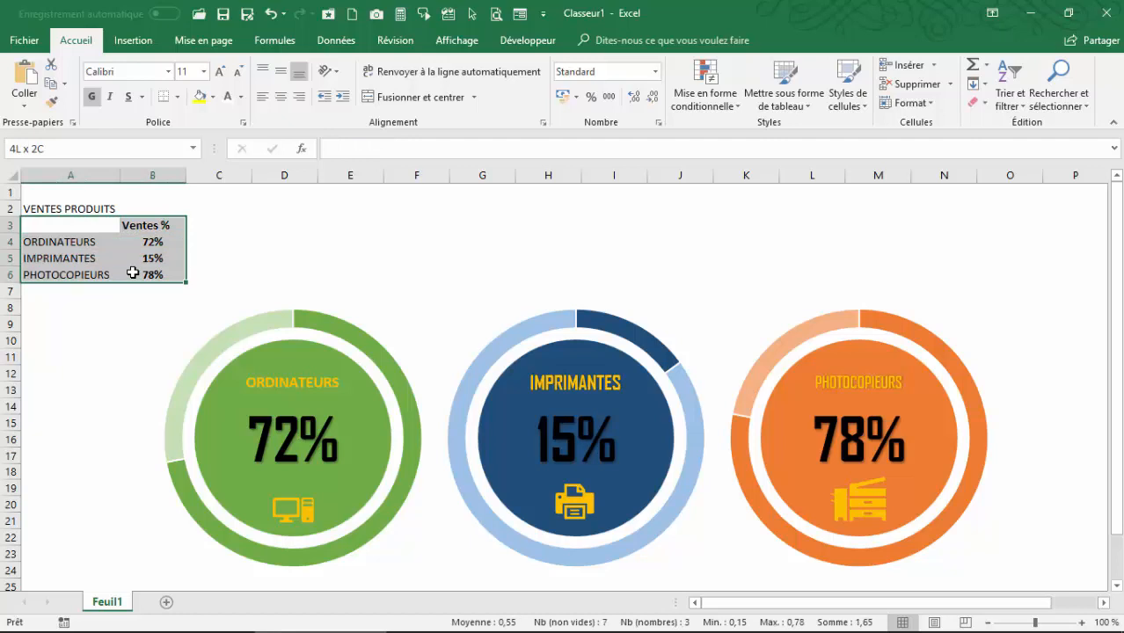
left_click(177, 97)
left_click(171, 234)
left_click(262, 238)
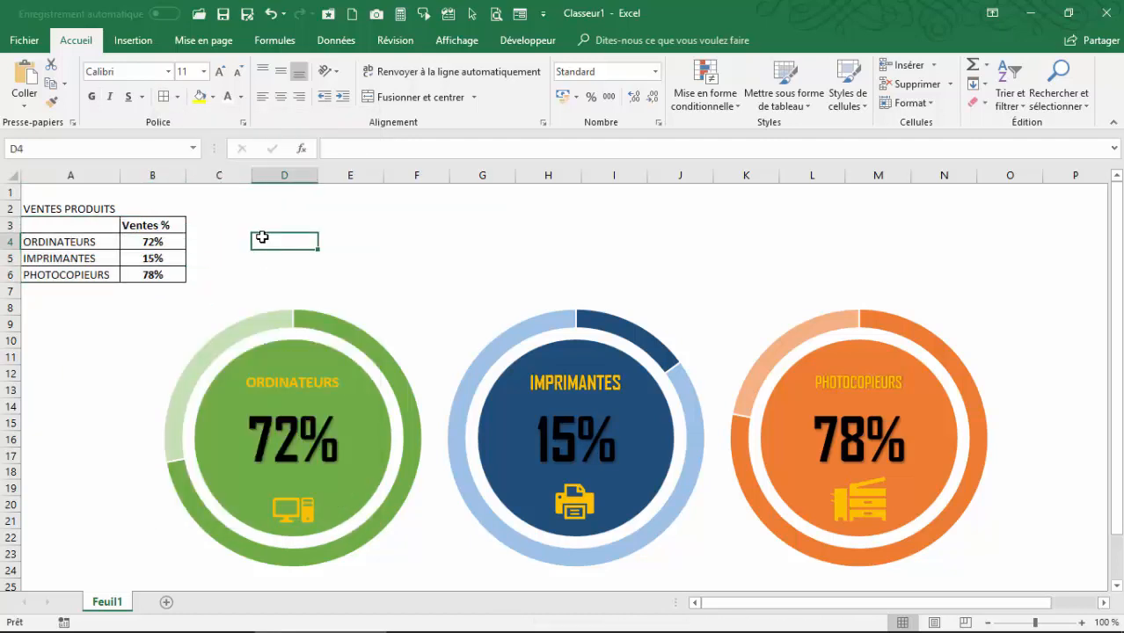
- Set the sales percentage for IMPRIMANTES in B5 to 34%
left_click(156, 261)
type("34")
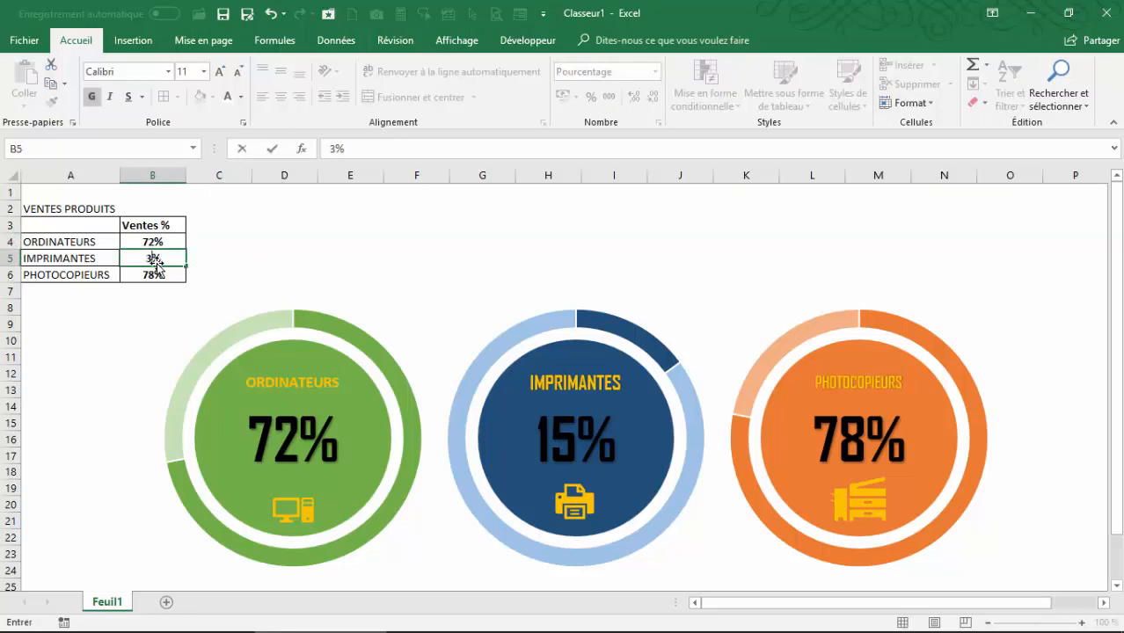
key("Return")
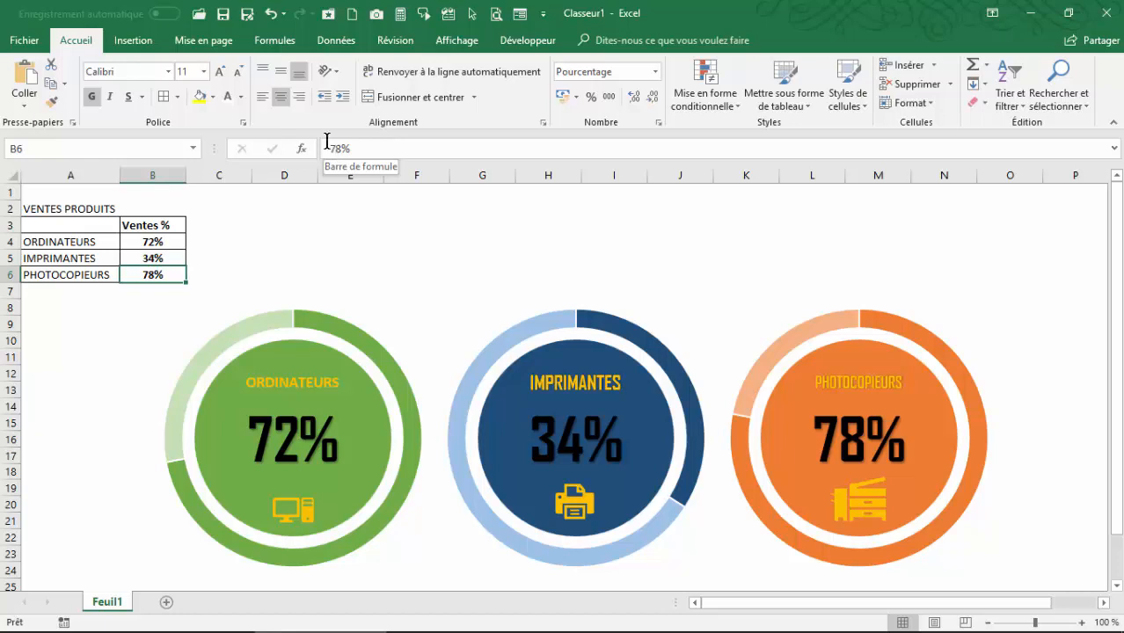
left_click(461, 290)
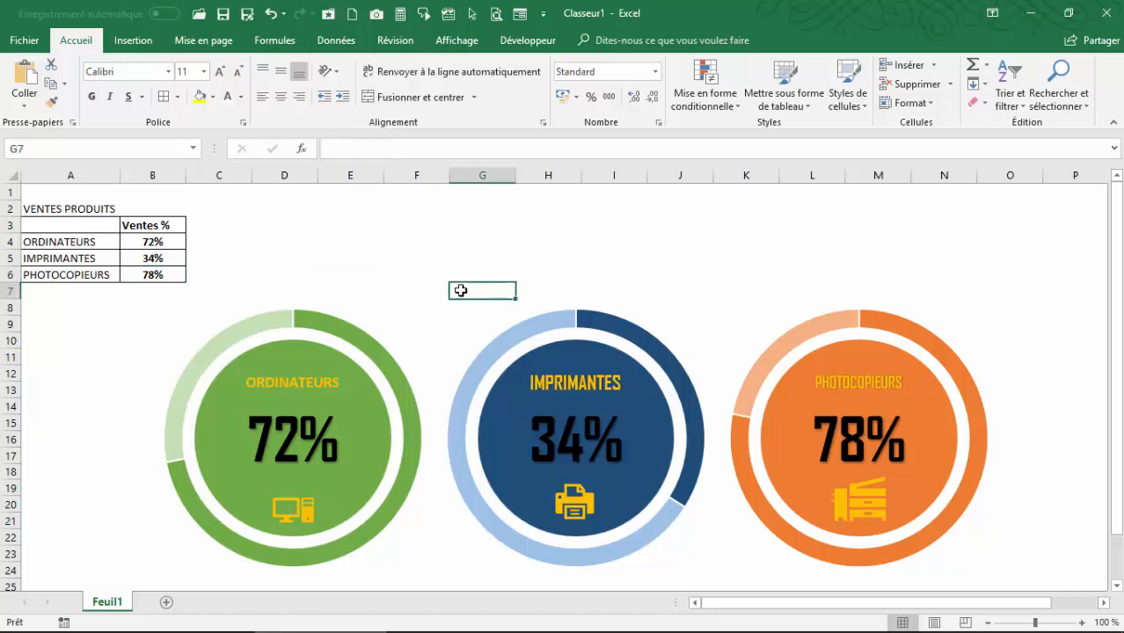
- Move the grouped charts up and to the right so they sit beside the sales table, and deselect them
left_click(440, 316)
left_click_drag(615, 290, 692, 194)
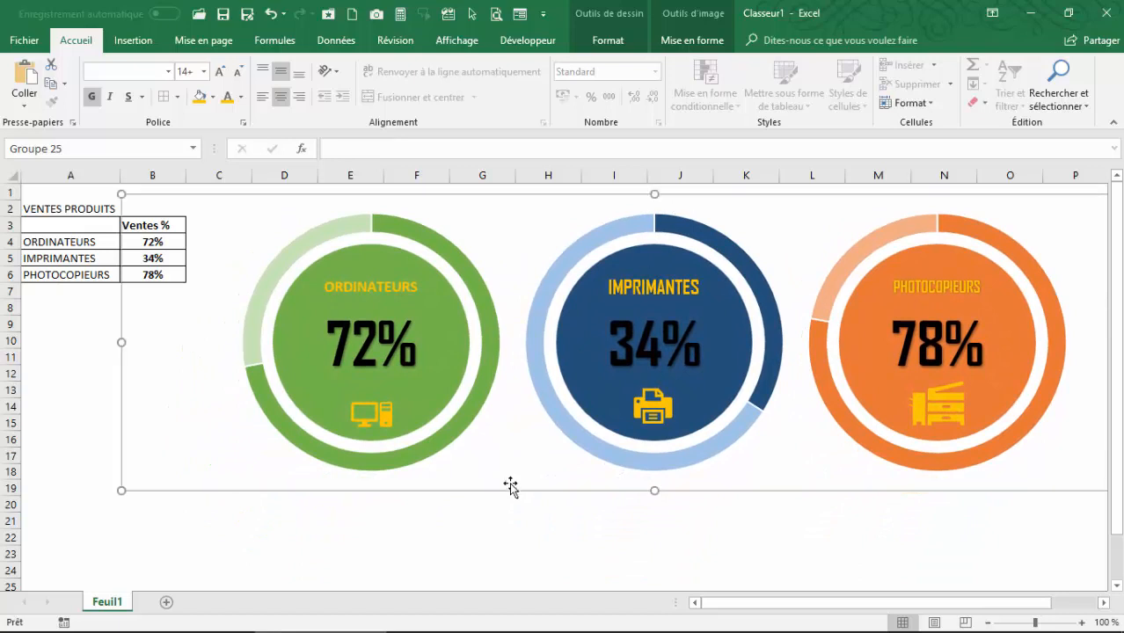
left_click(444, 518)
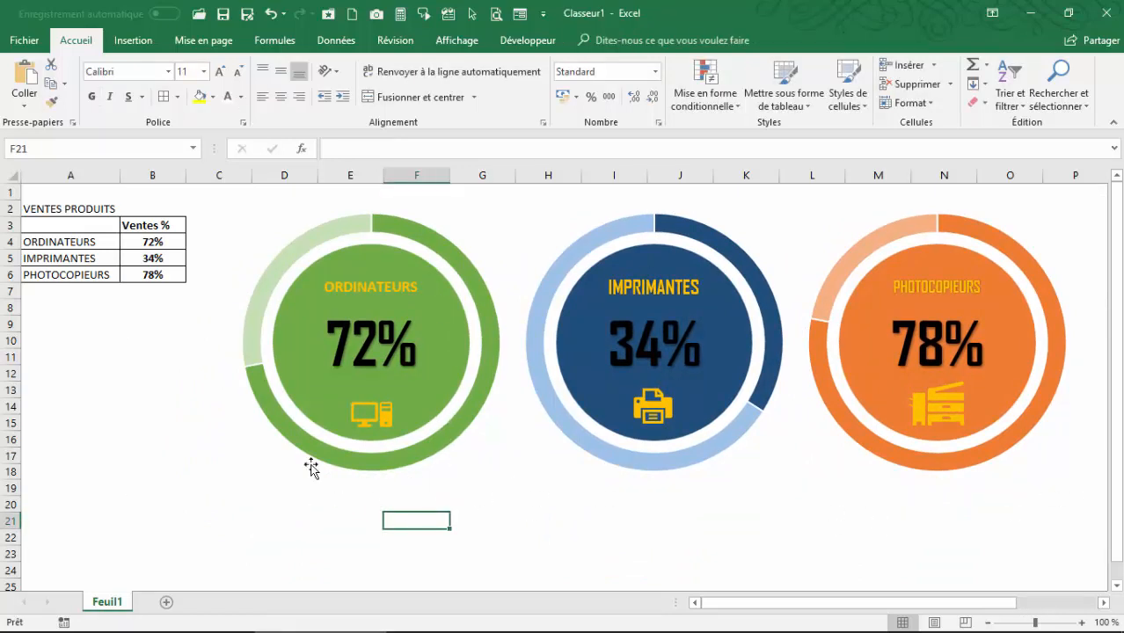
left_click(98, 363)
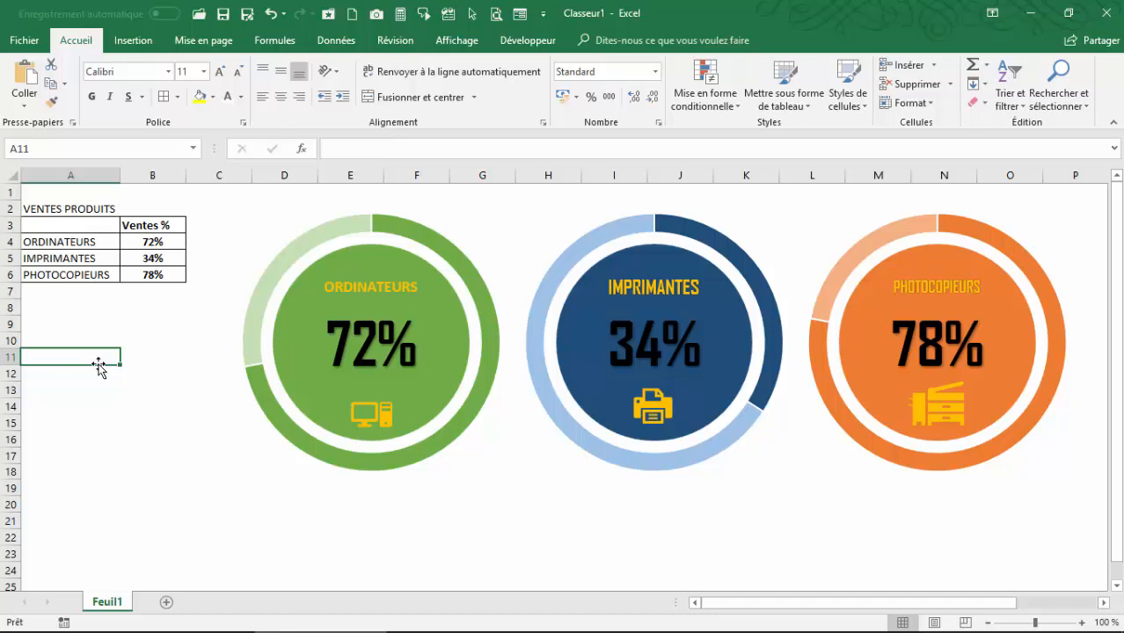
left_click(80, 256)
left_click(165, 228)
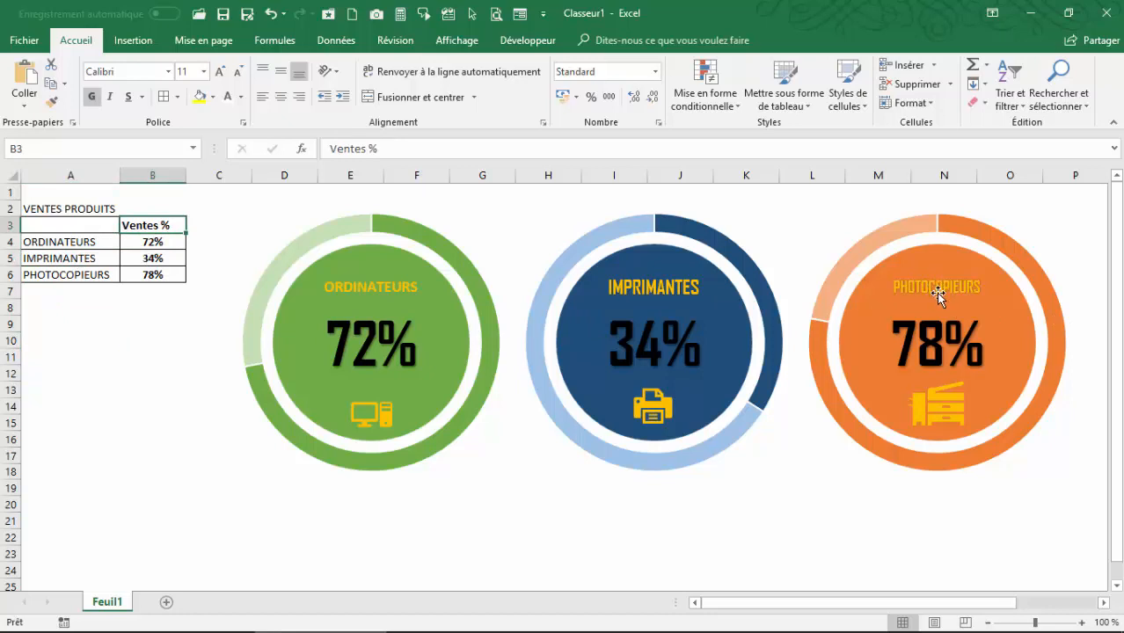
left_click(70, 242)
left_click(68, 275)
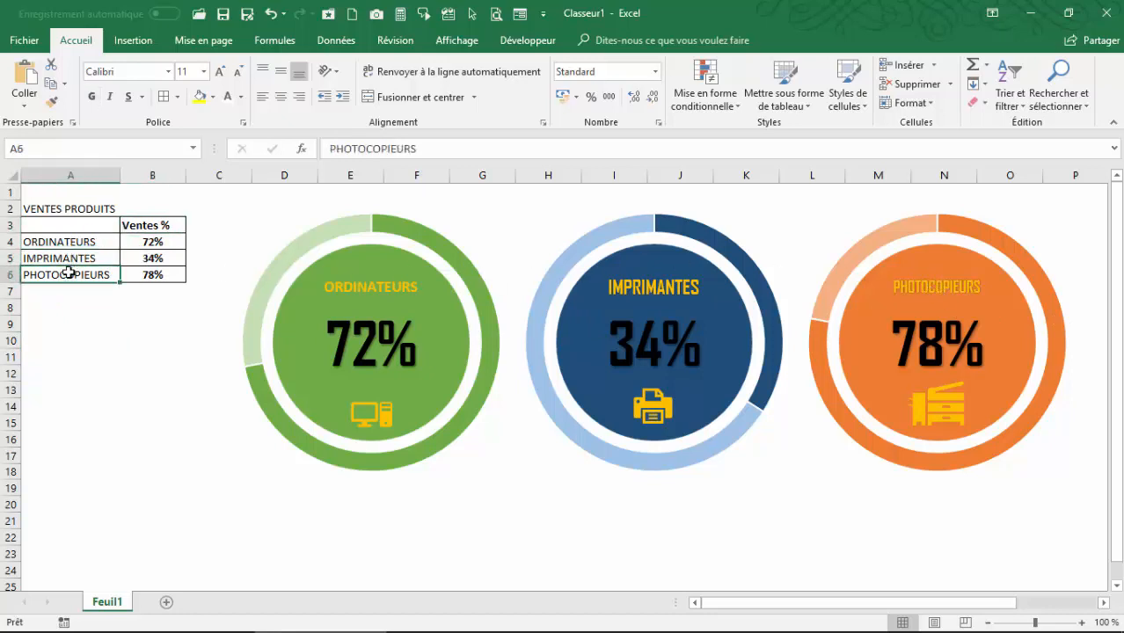
left_click(69, 240)
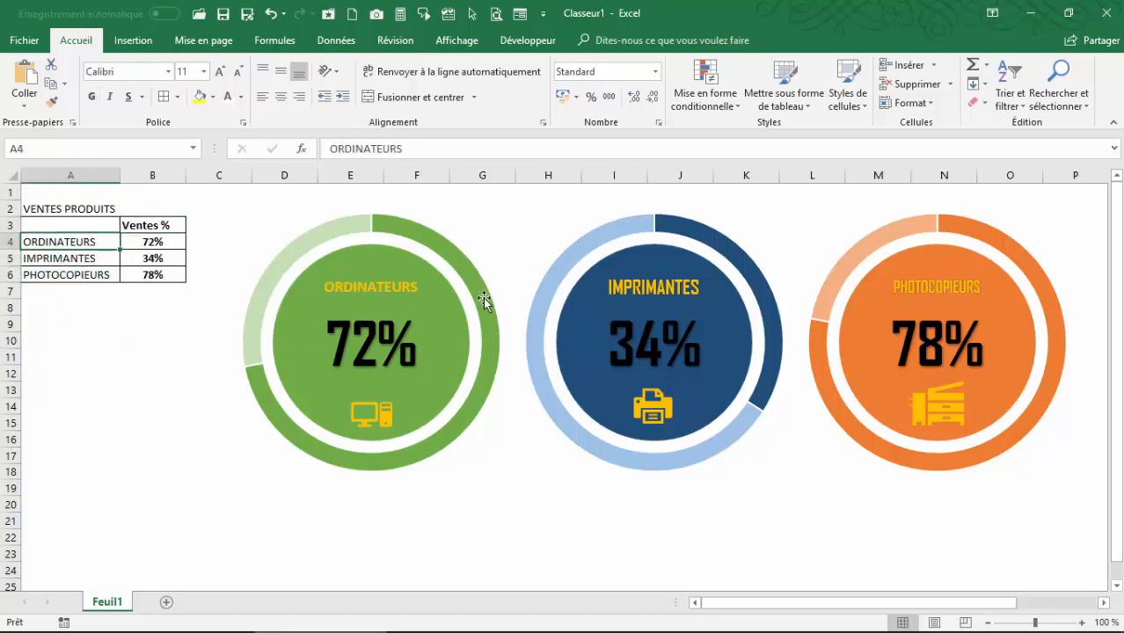